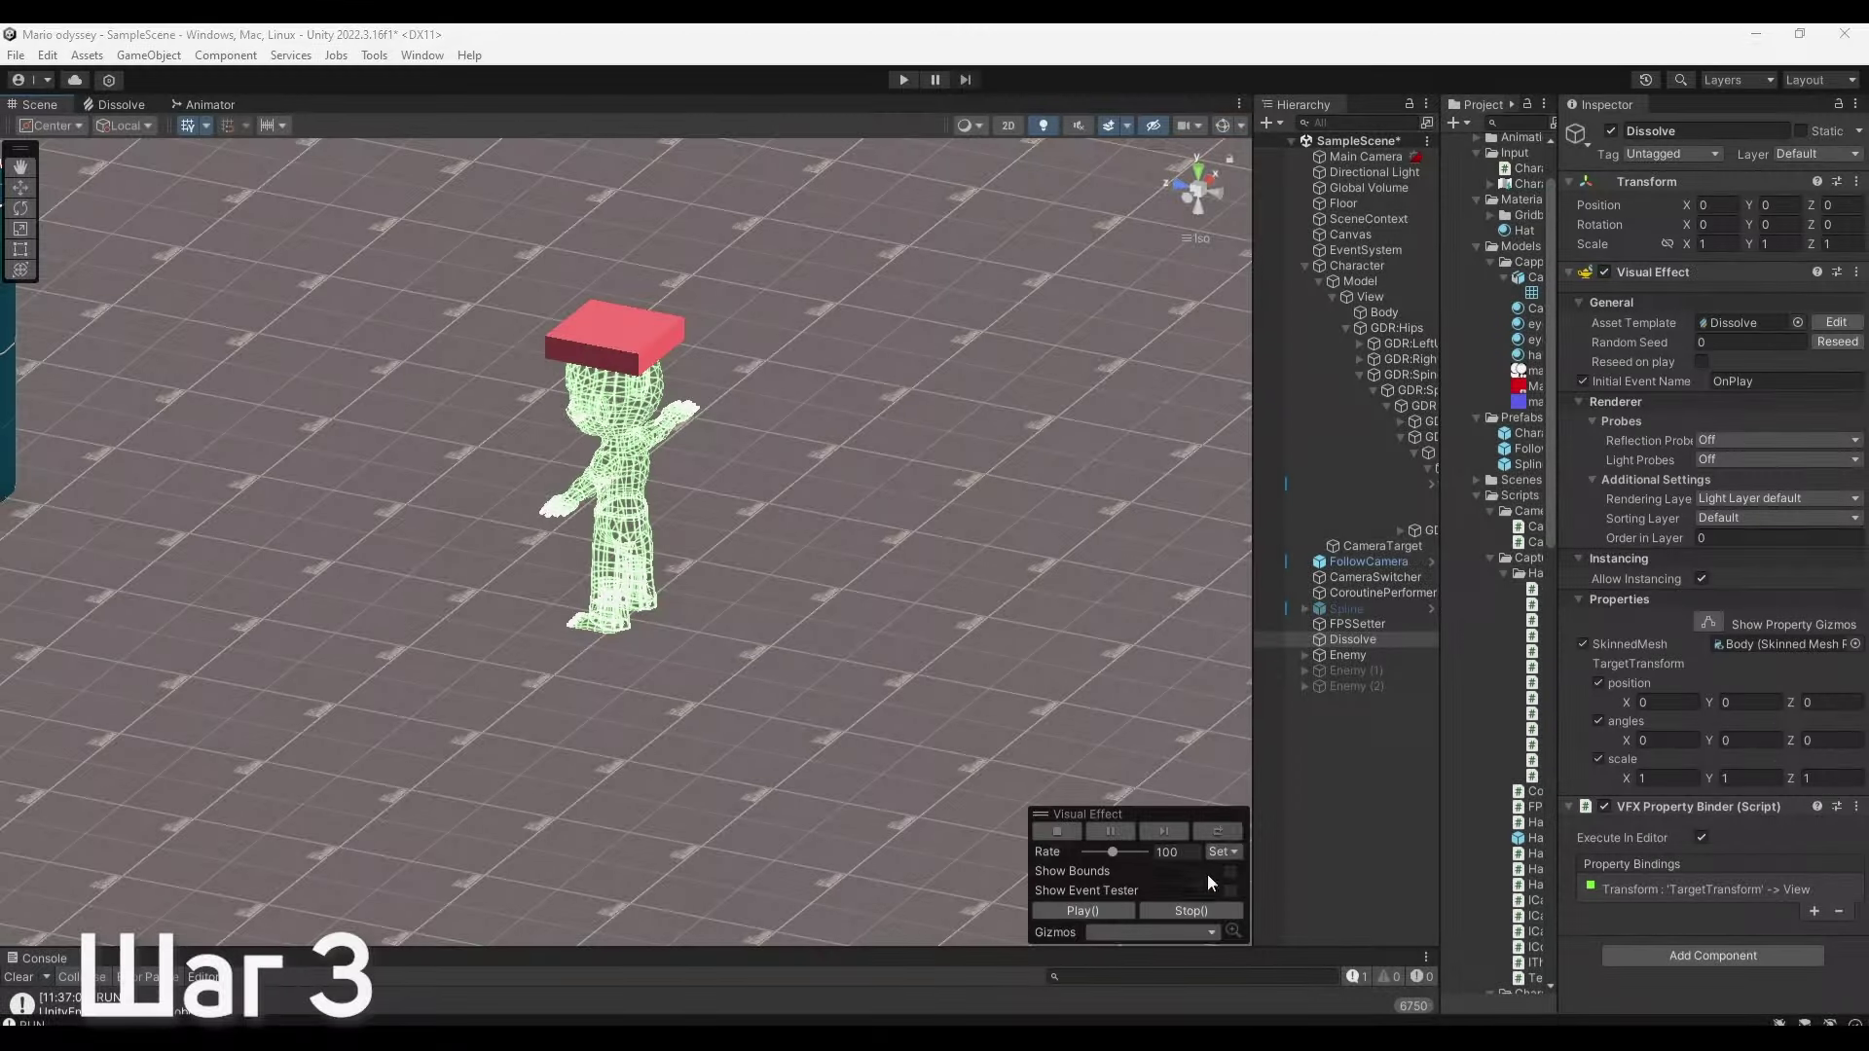
Replay Dissolve twice with Play(), panning and orbiting so the enemy cylinder is in view.
left_click(1221, 832)
middle_click_drag(931, 563, 832, 602)
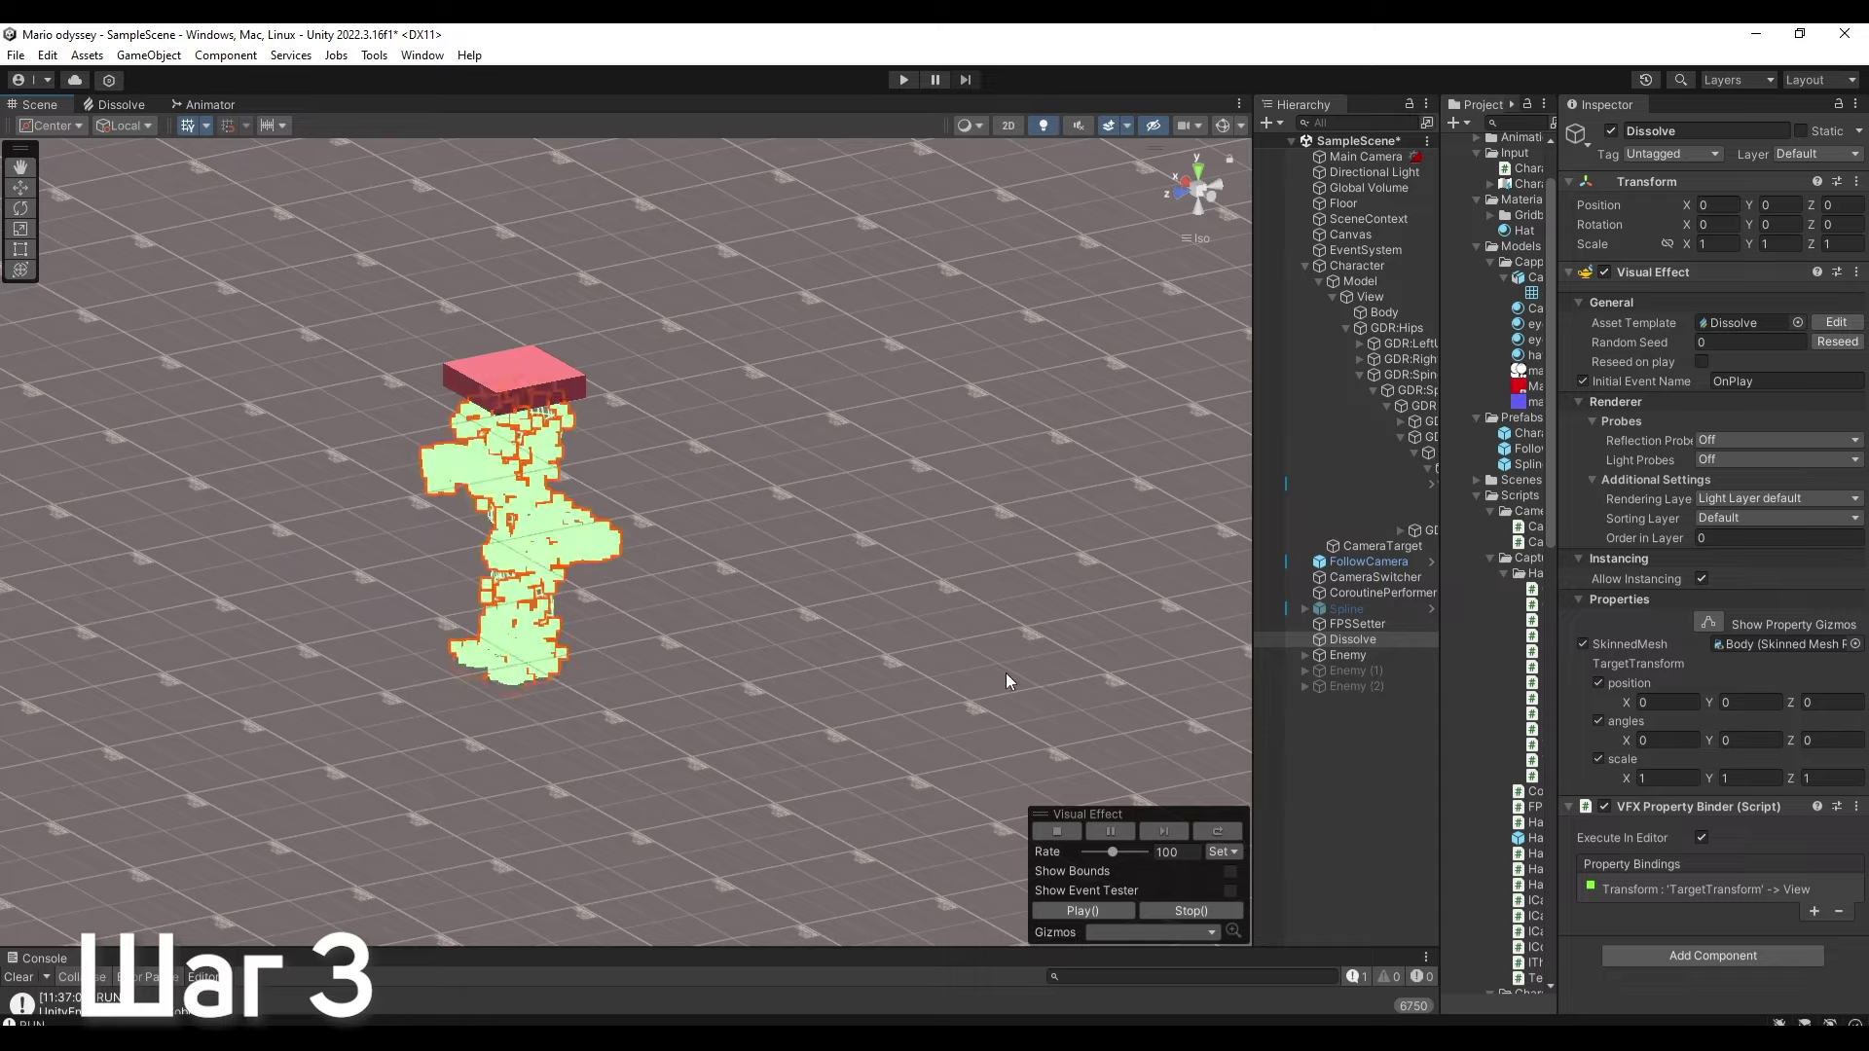
mouse_move(1007, 673)
left_mouse_down("alt")
mouse_move(914, 607)
mouse_move(897, 724)
left_mouse_up("alt")
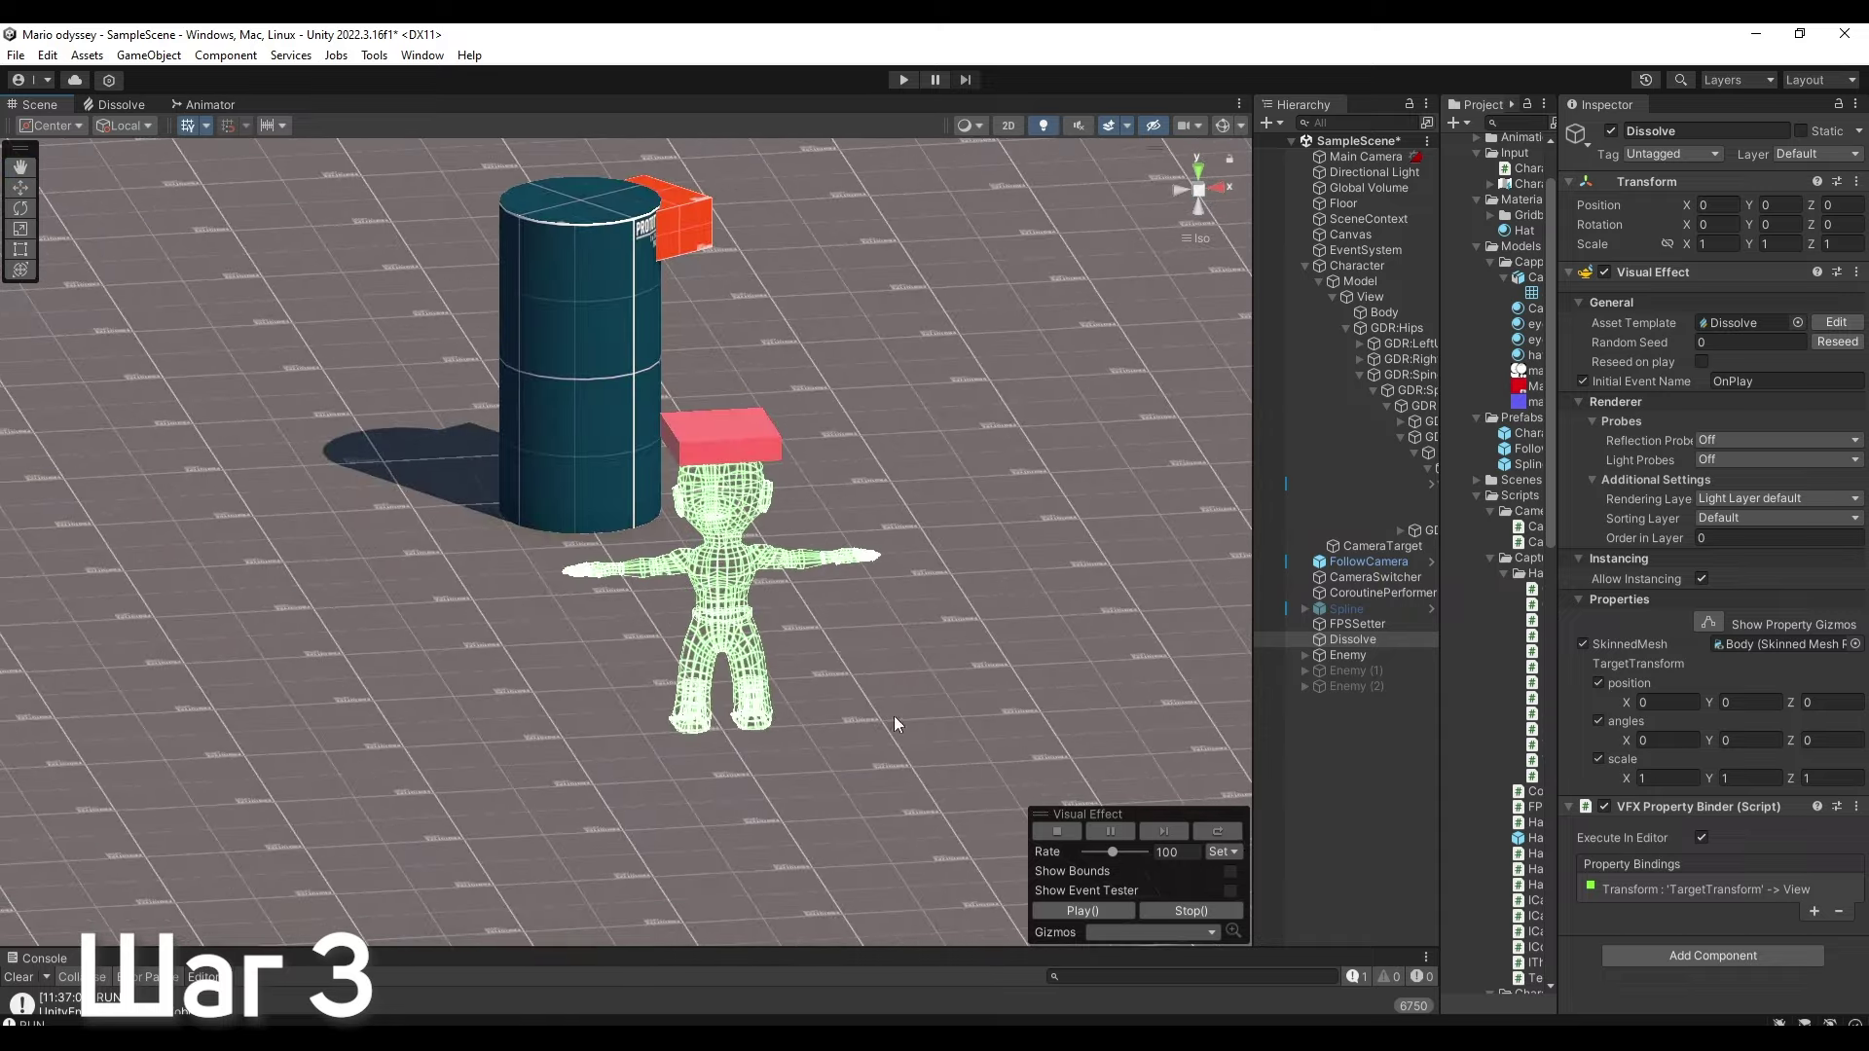
left_click(1230, 829)
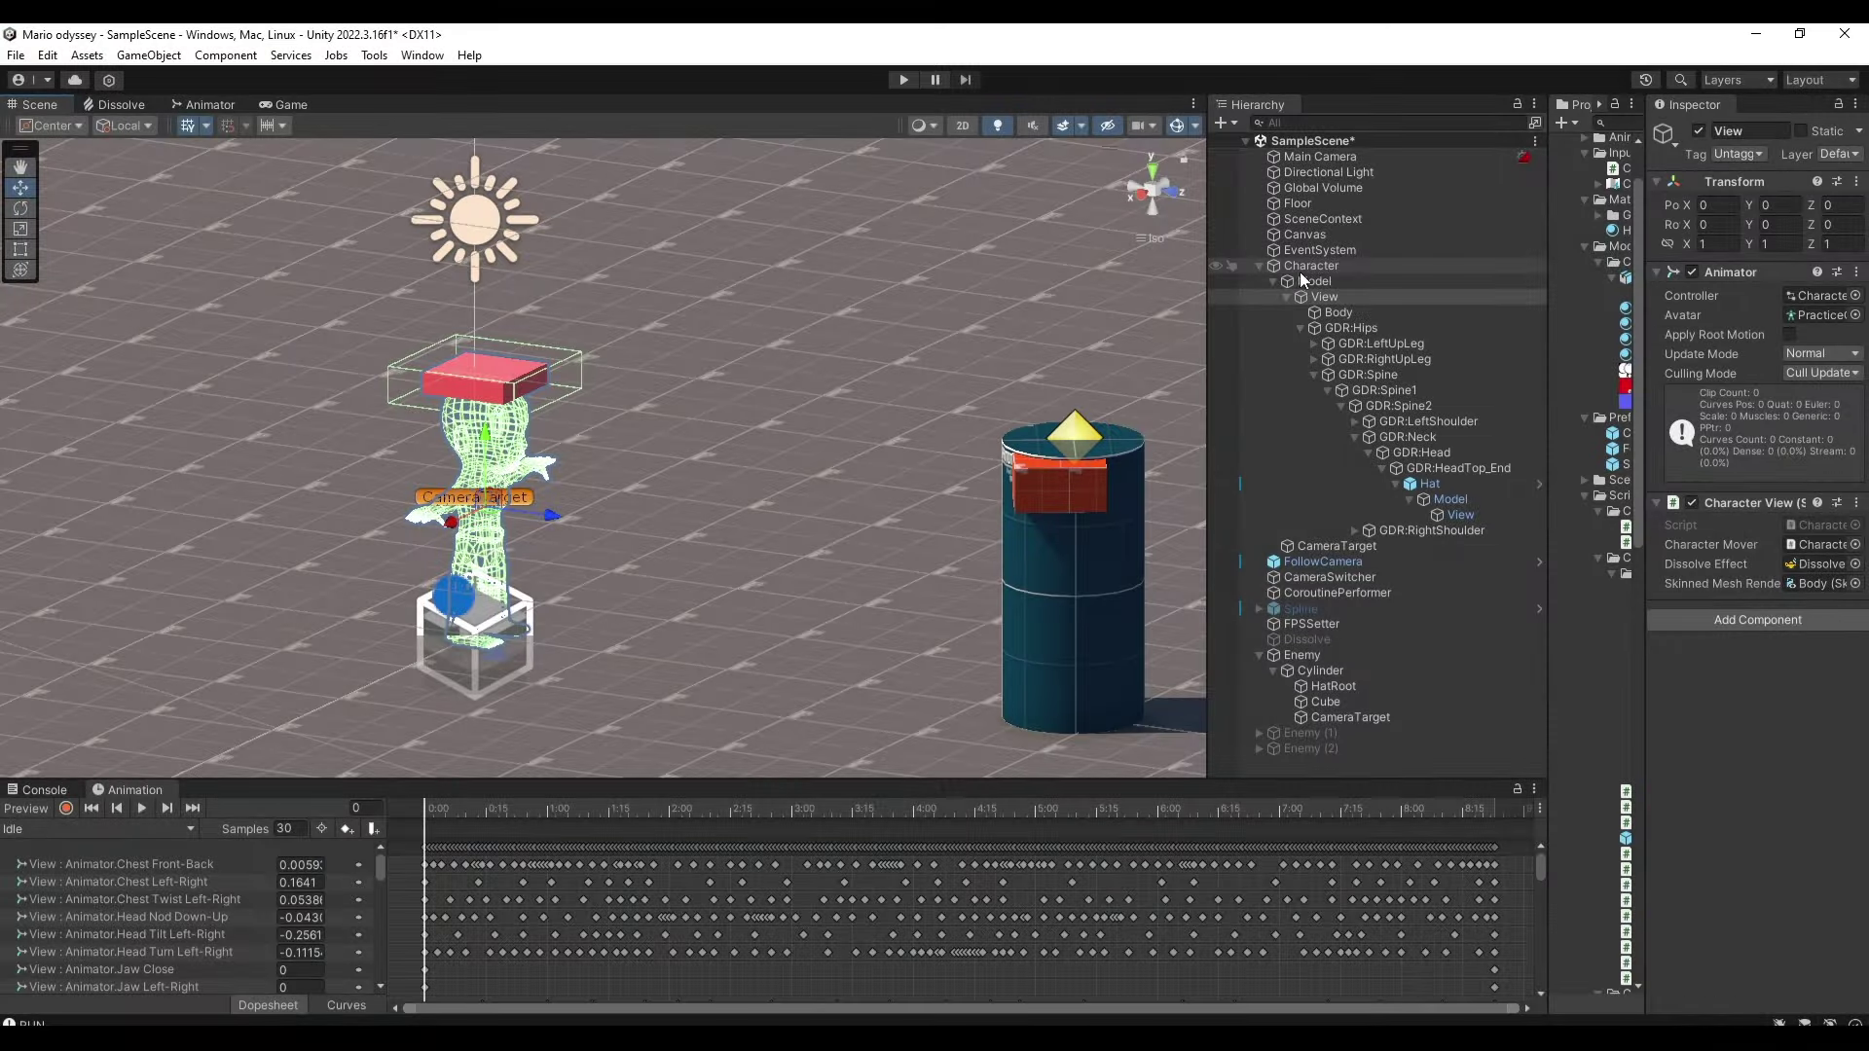
Select the character's Model and View objects, then frame the GDR:Hips bone.
left_click(1304, 281)
left_click(1311, 297)
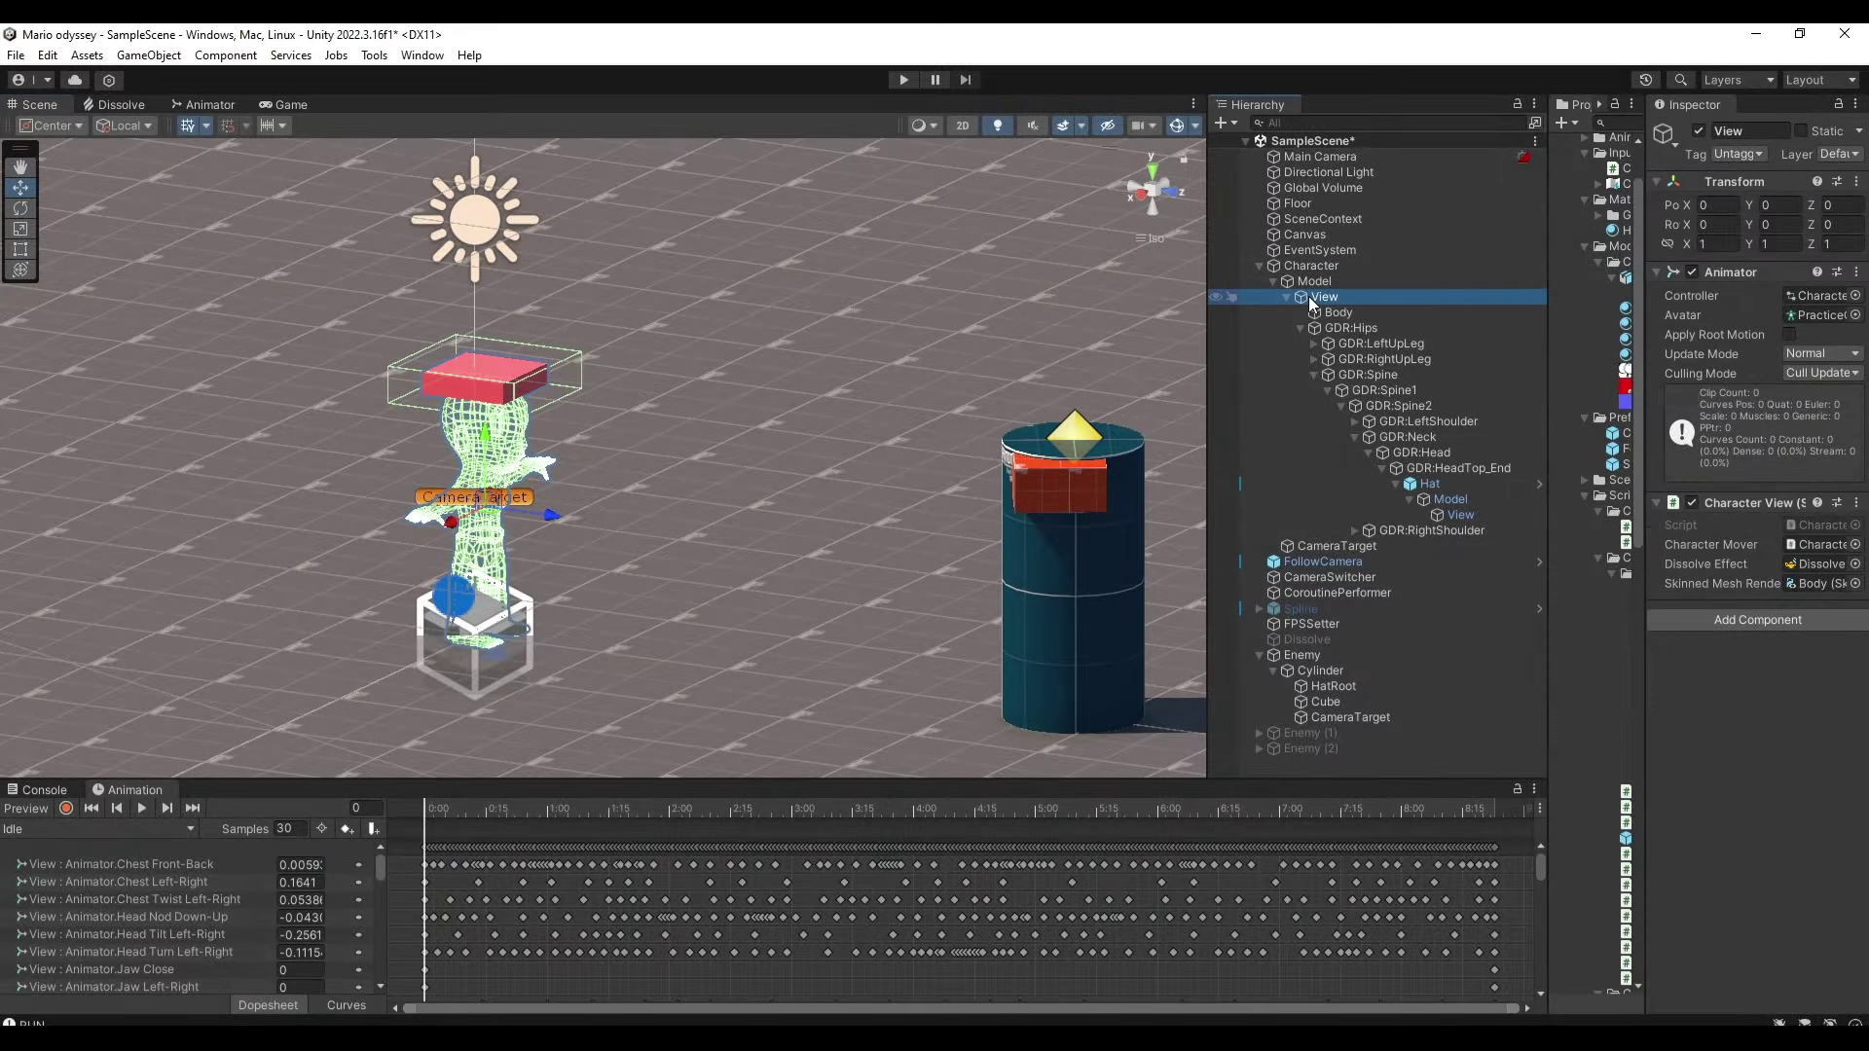
scroll(587, 517, "up", 1)
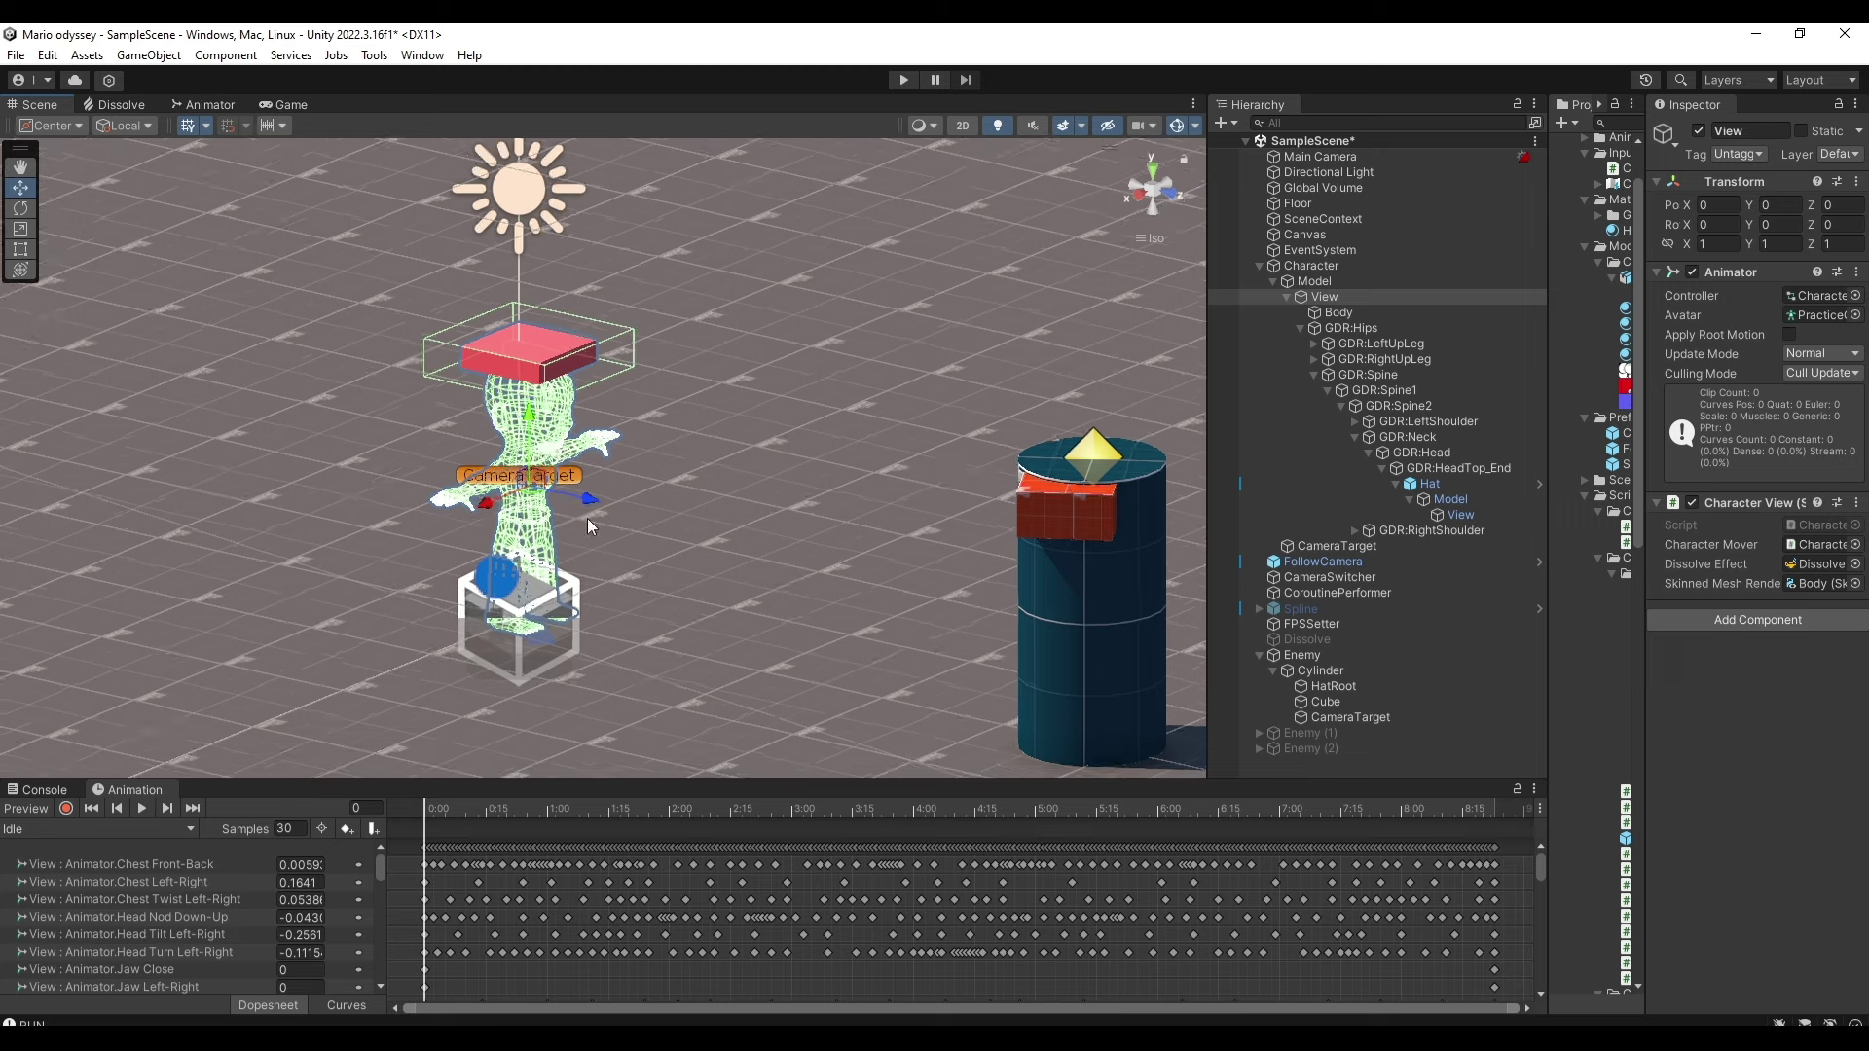
middle_click_drag(586, 518, 707, 512)
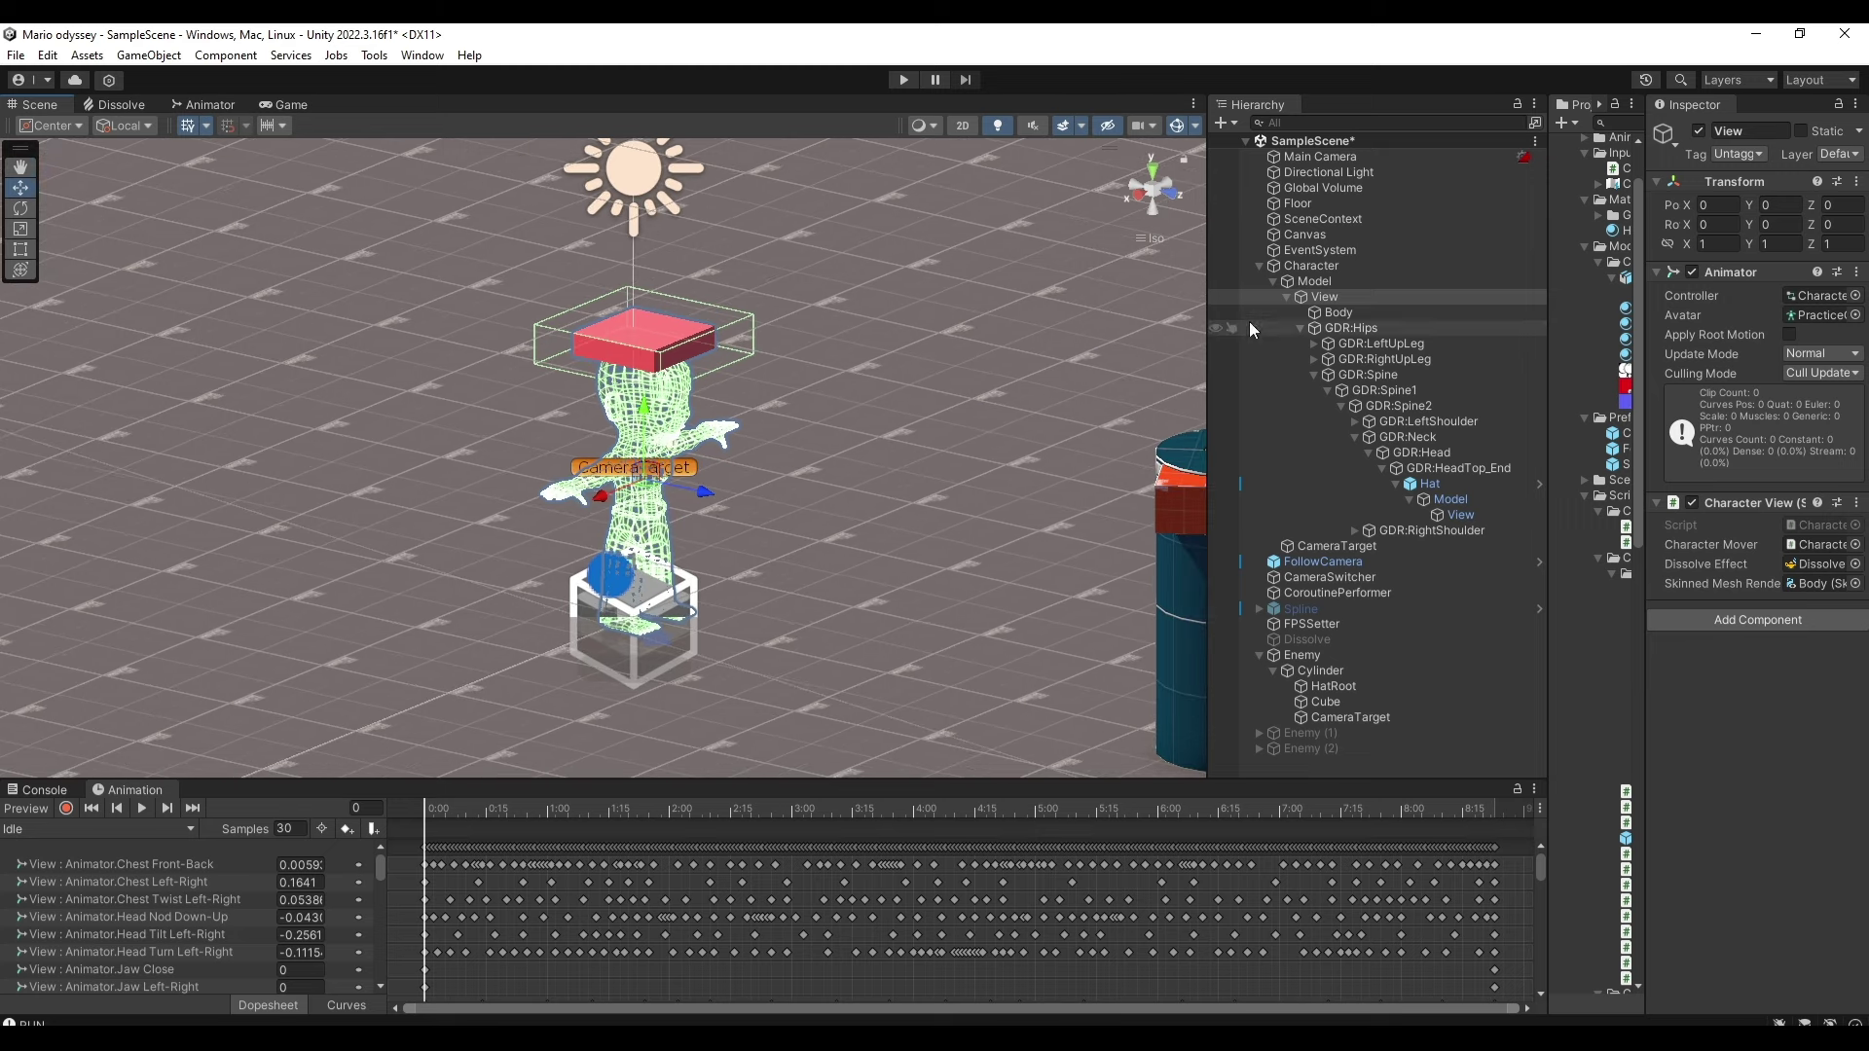
left_click(1329, 279)
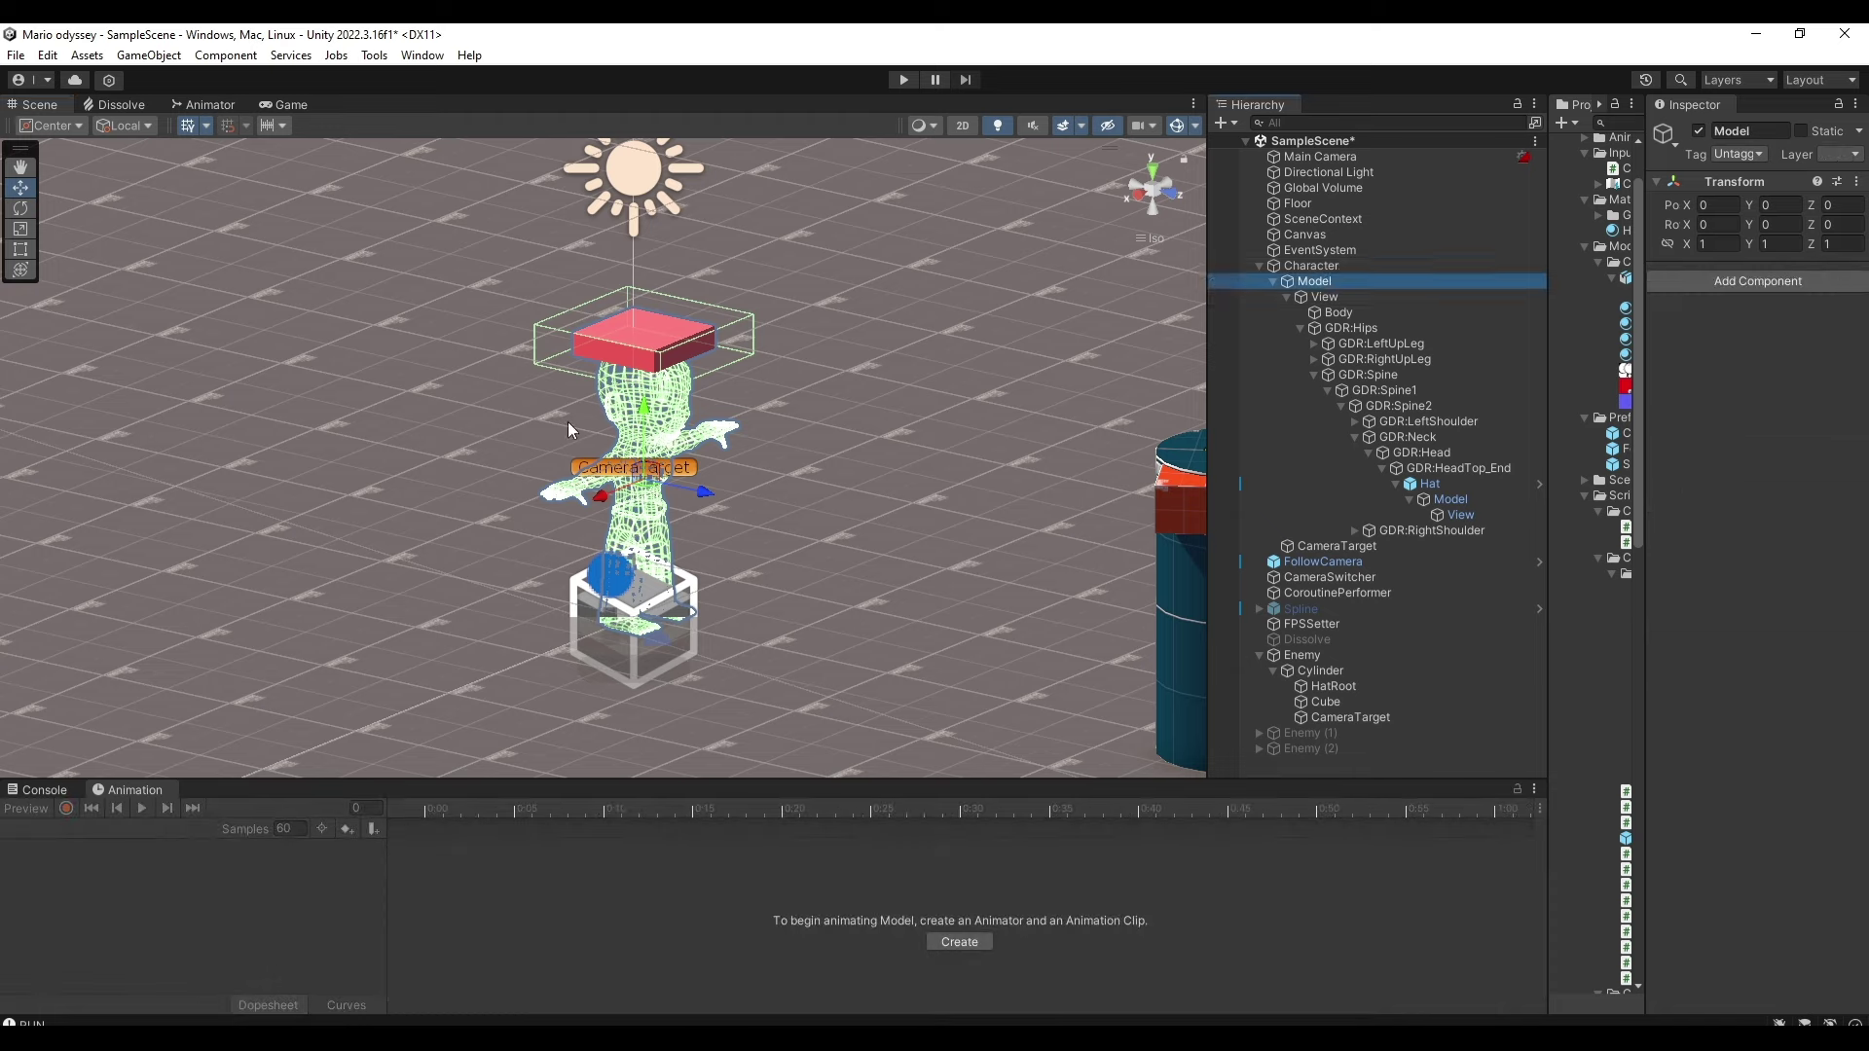
left_click_drag(574, 429, 608, 421, "alt")
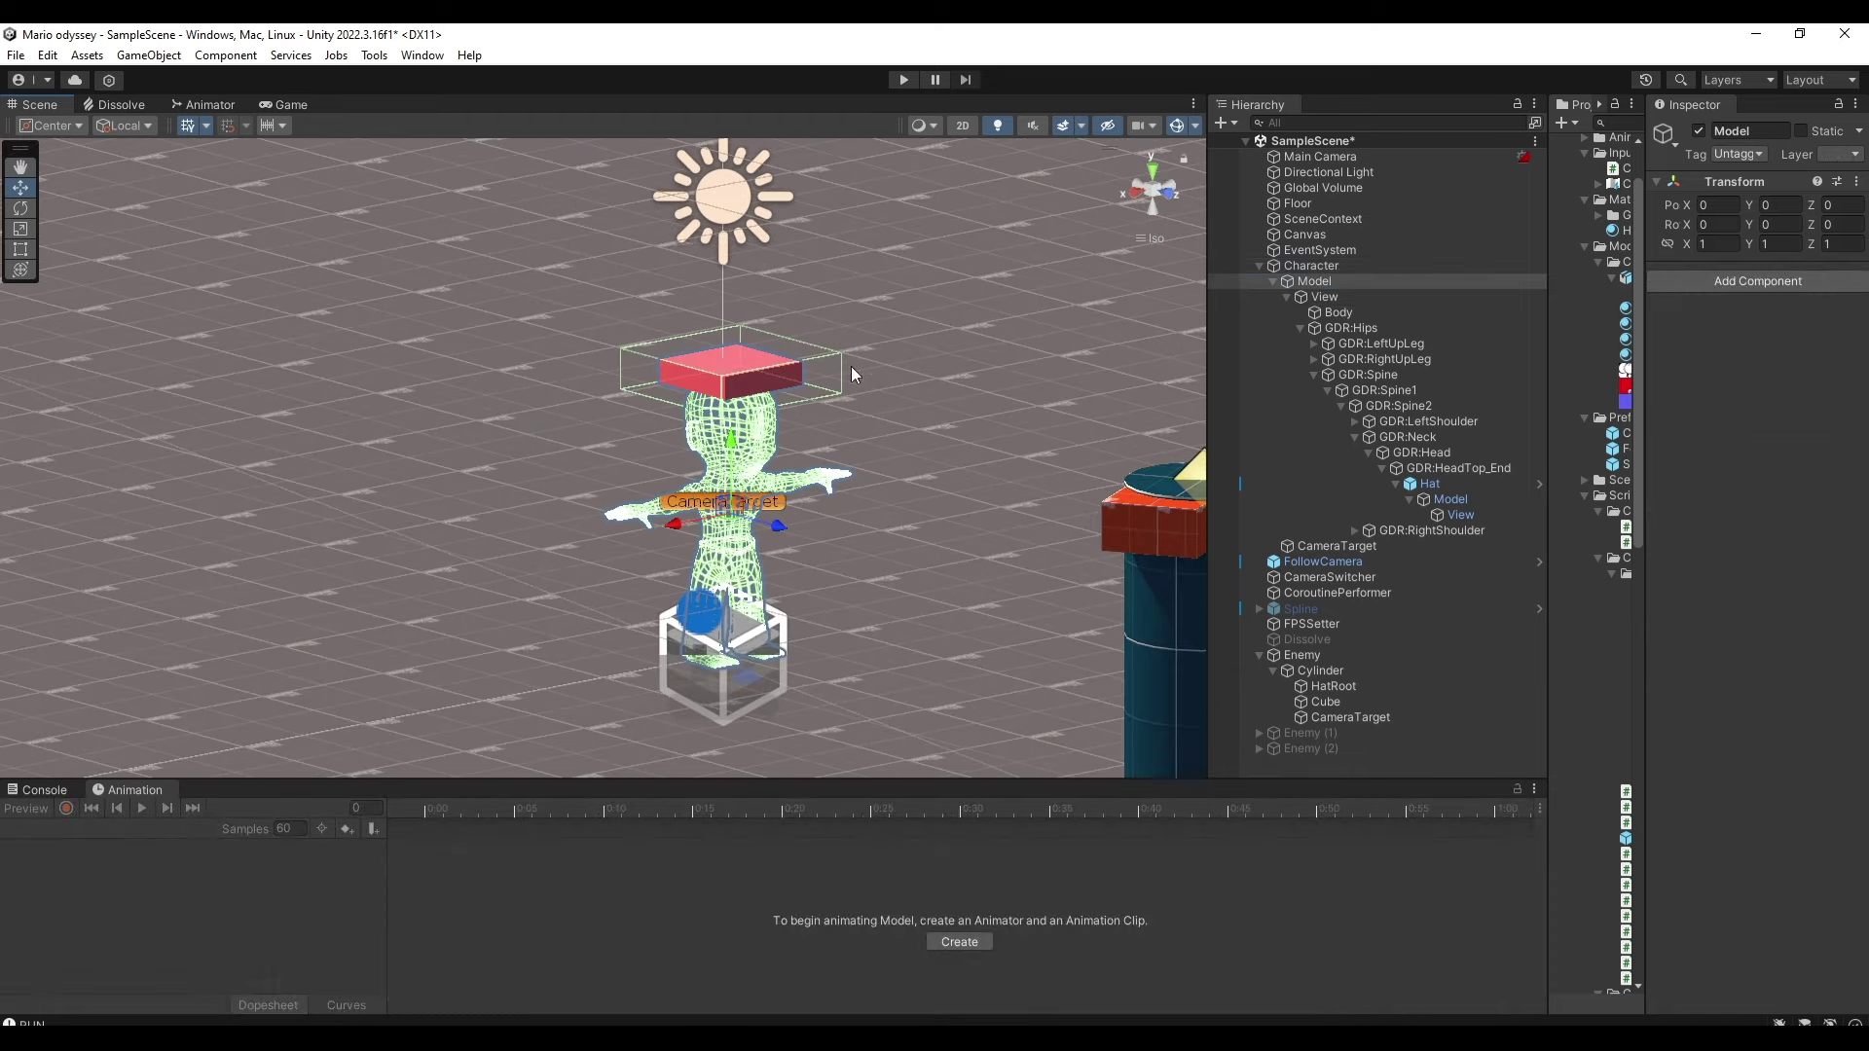
left_click(1325, 331)
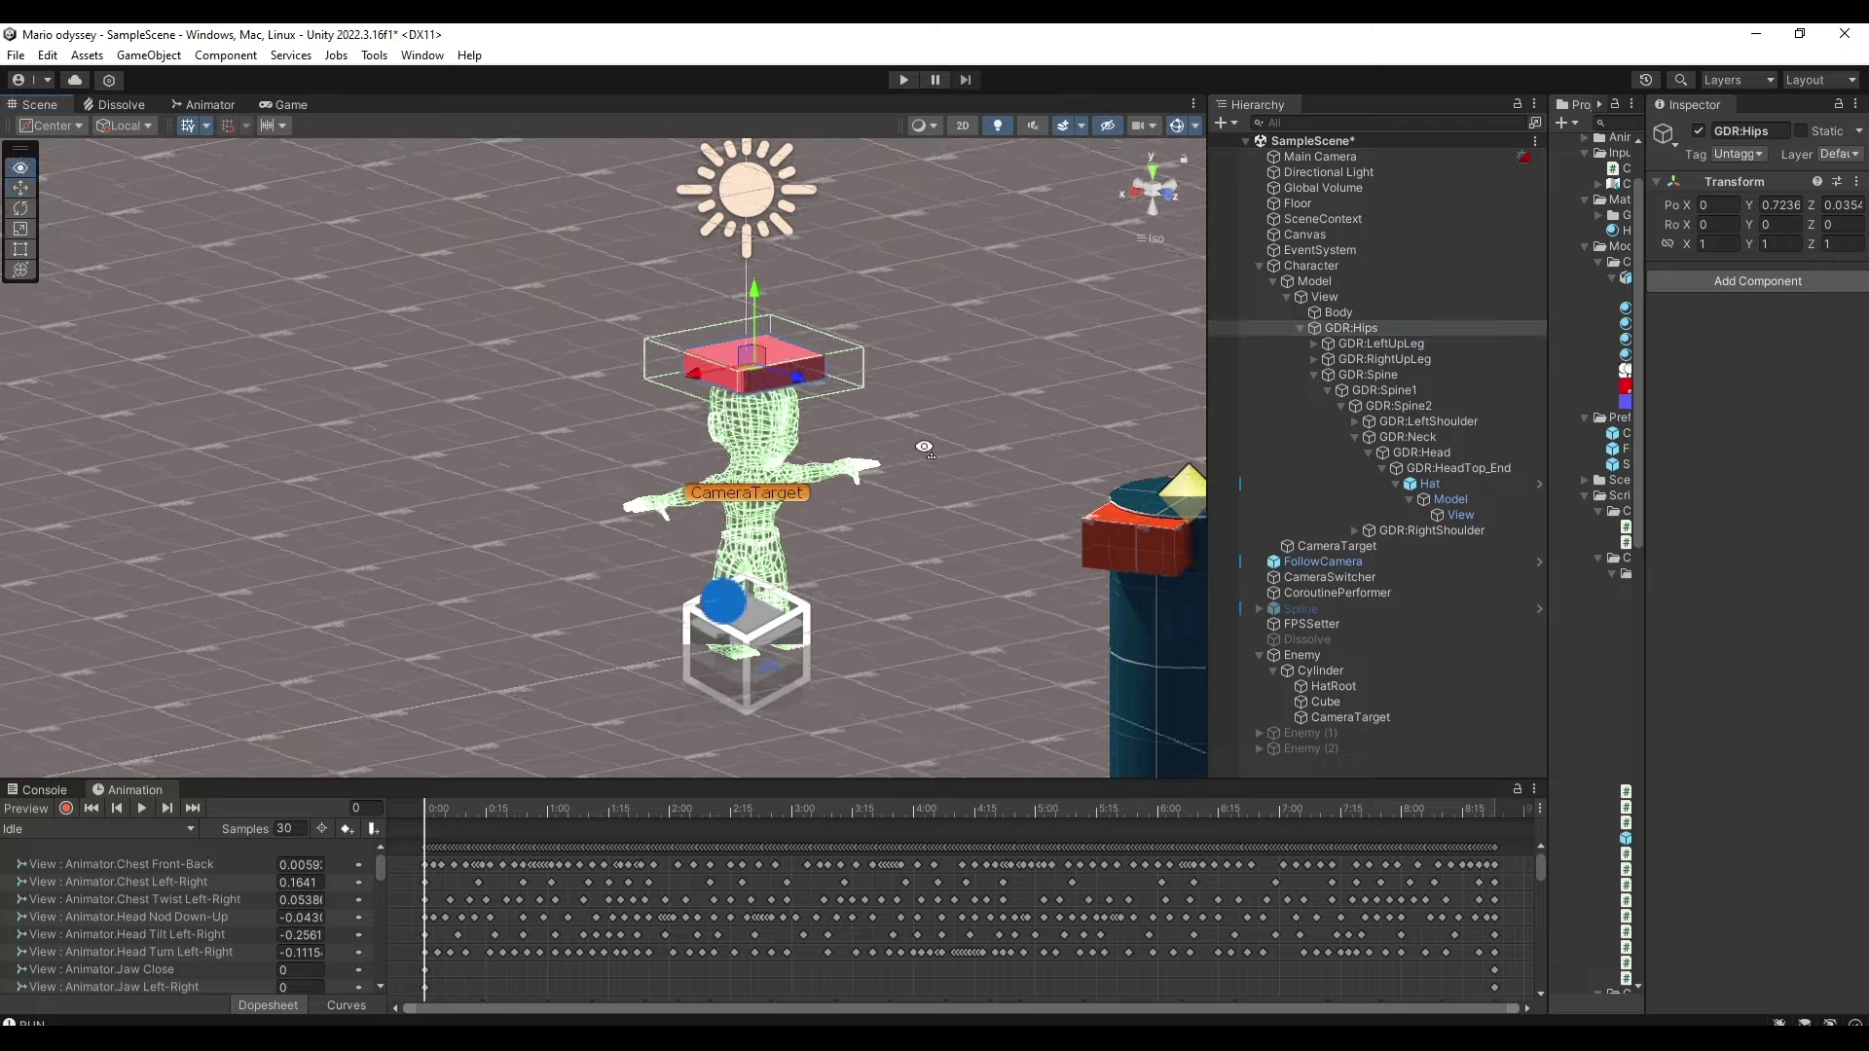
key("f")
Select the GDR:HeadTop_End bone holding the hat and play the idle animation preview.
left_click(1455, 467)
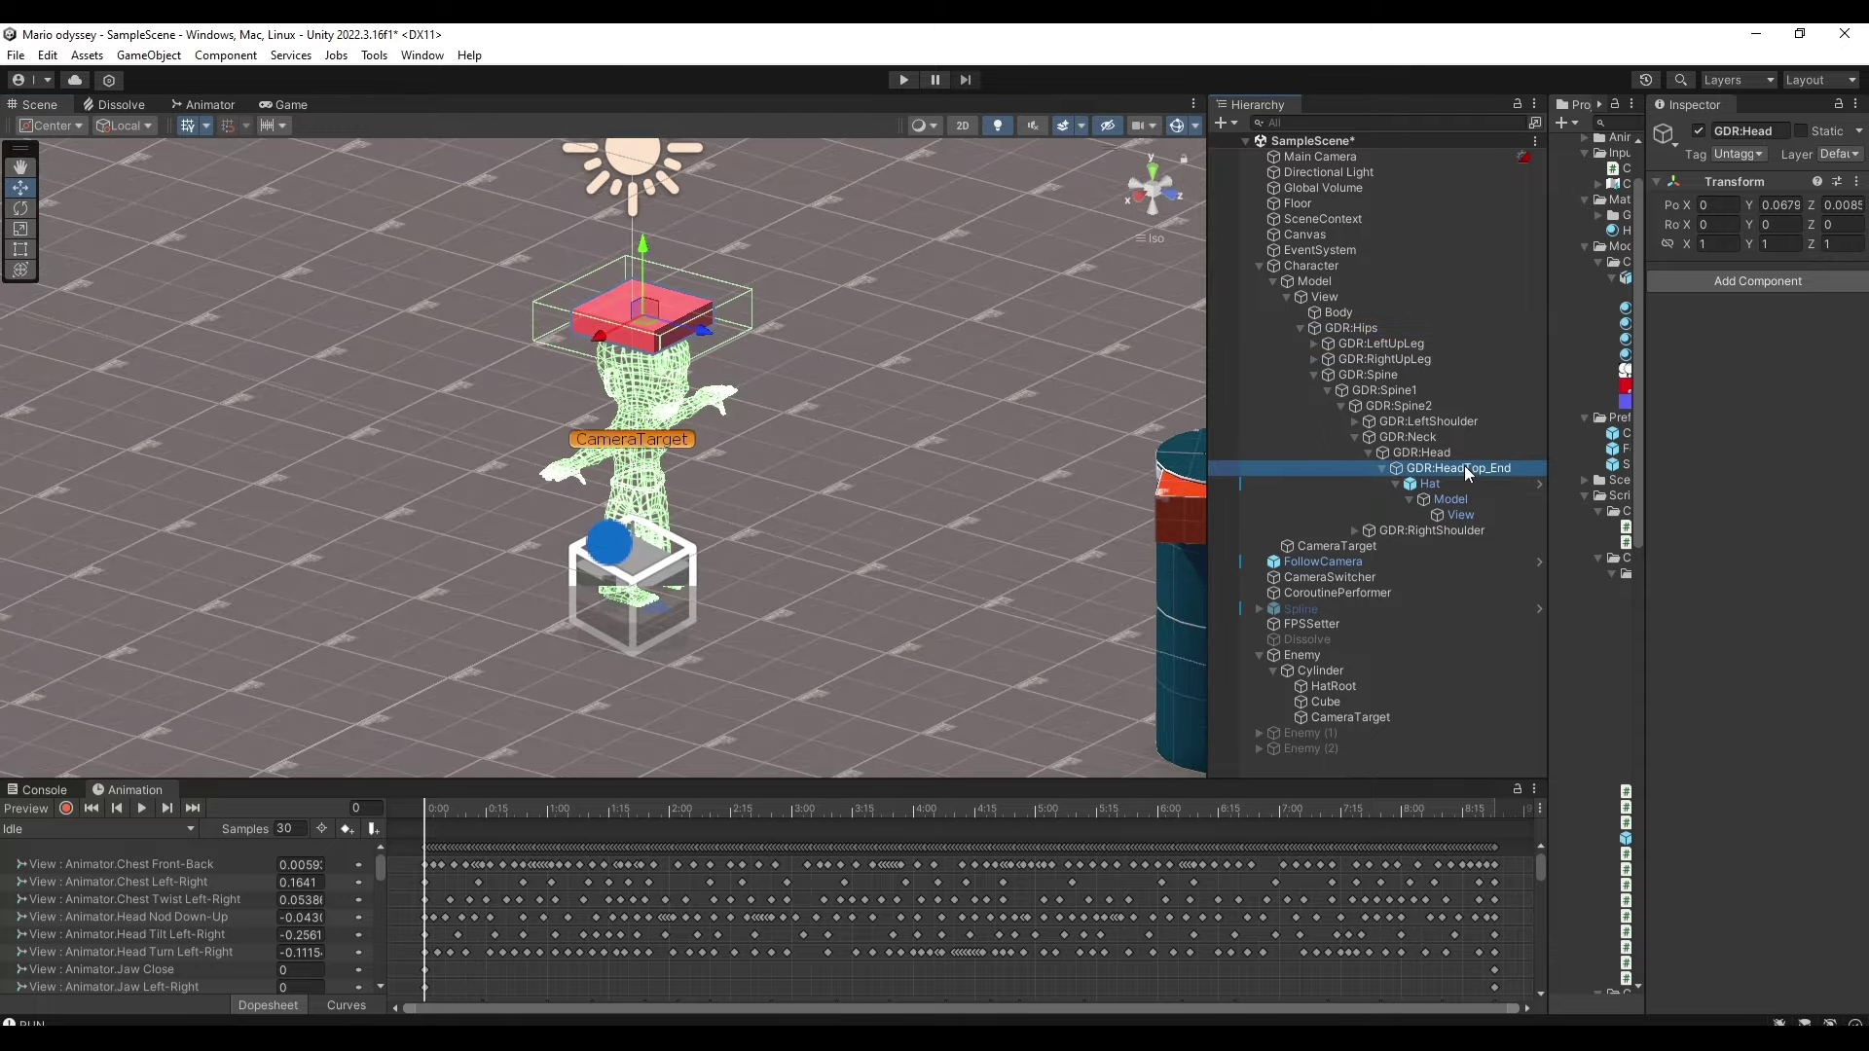
left_click_drag(638, 266, 663, 253)
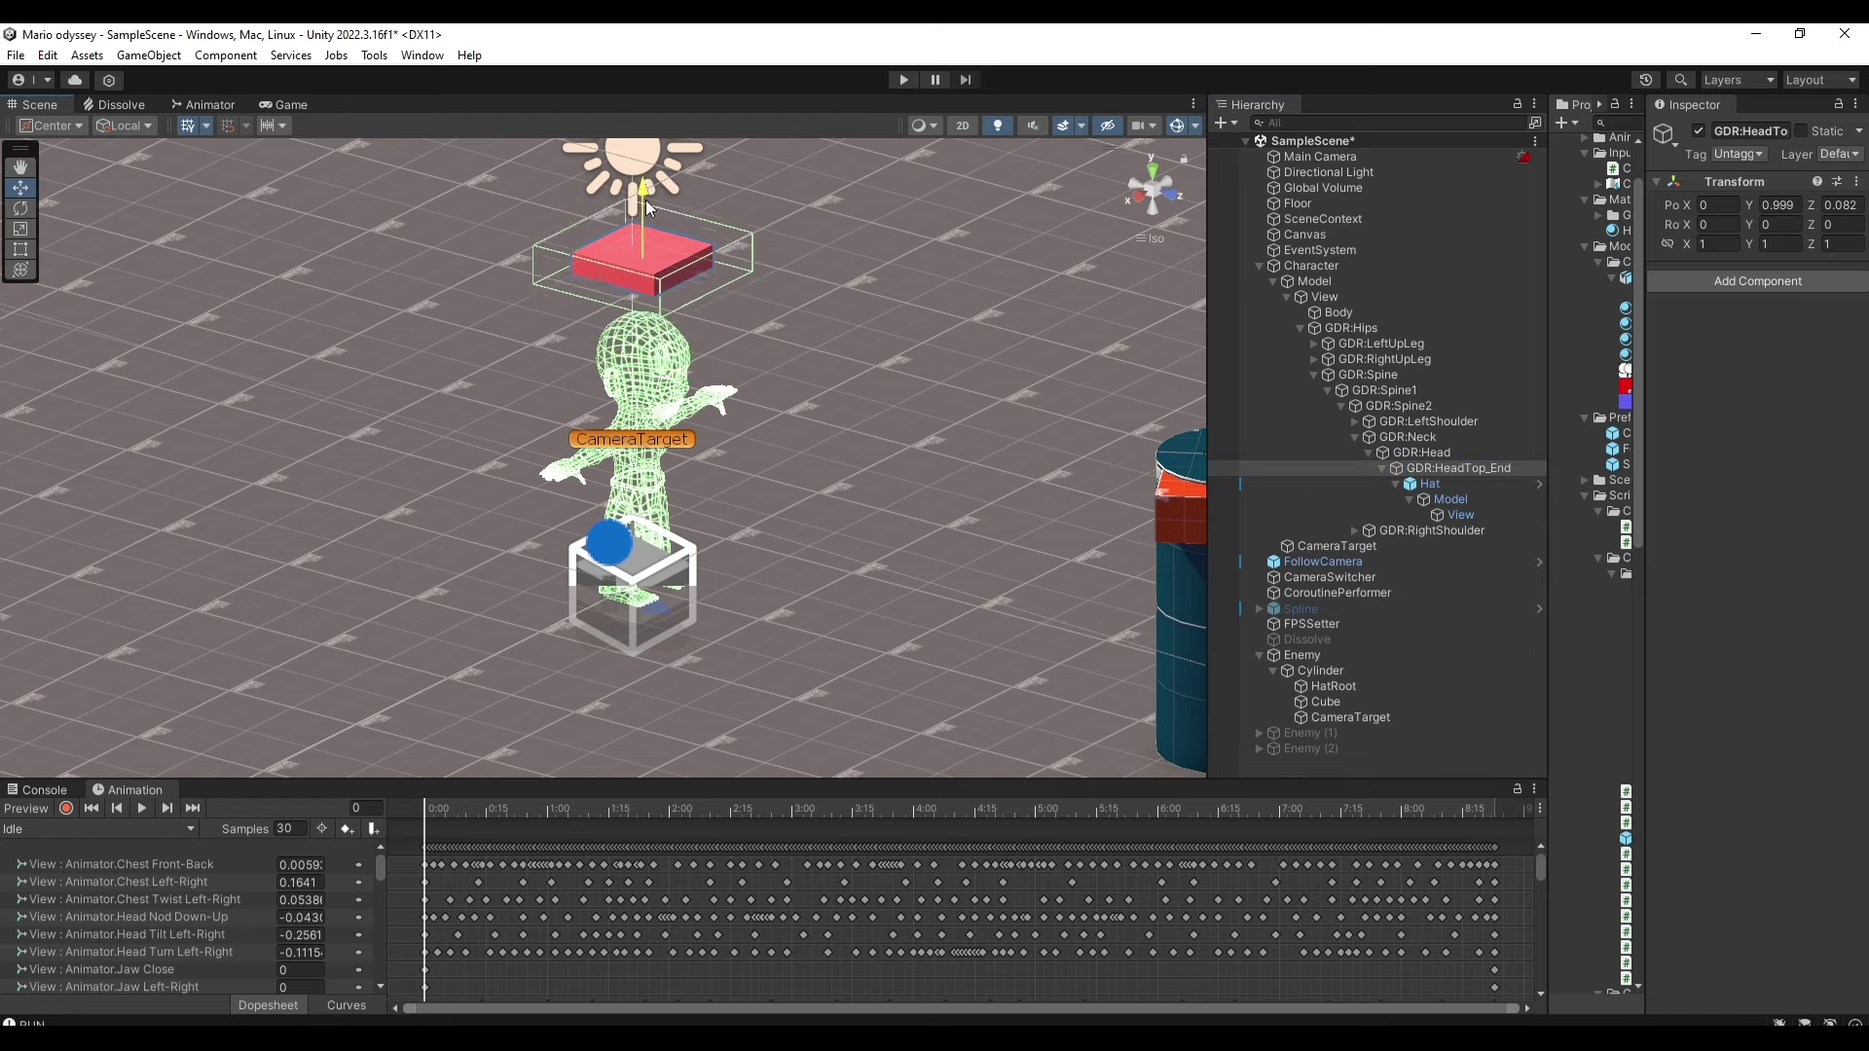
left_click(142, 807)
mouse_move(496, 623)
left_mouse_down("alt")
mouse_move(487, 540)
mouse_move(739, 506)
left_mouse_up("alt")
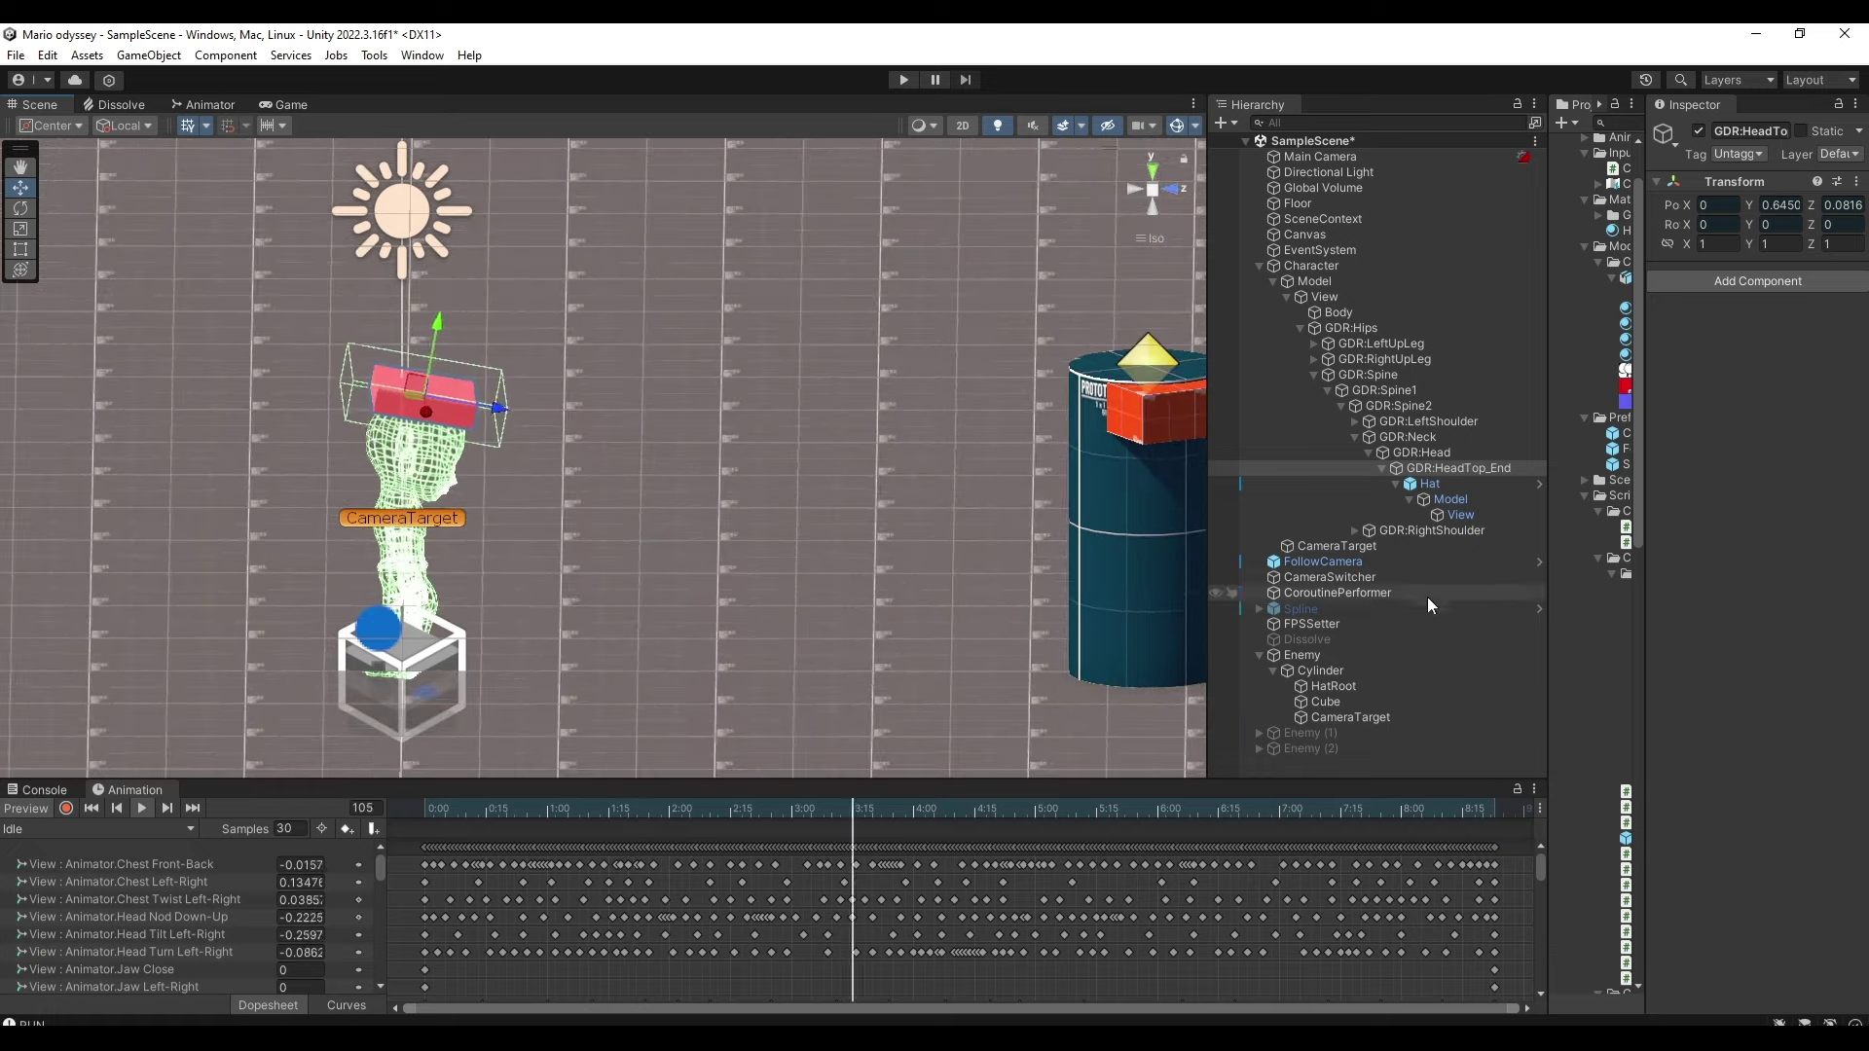
Frame the enemy's Cylinder, select its HatRoot point and start Play mode.
left_click(1351, 663)
key("f")
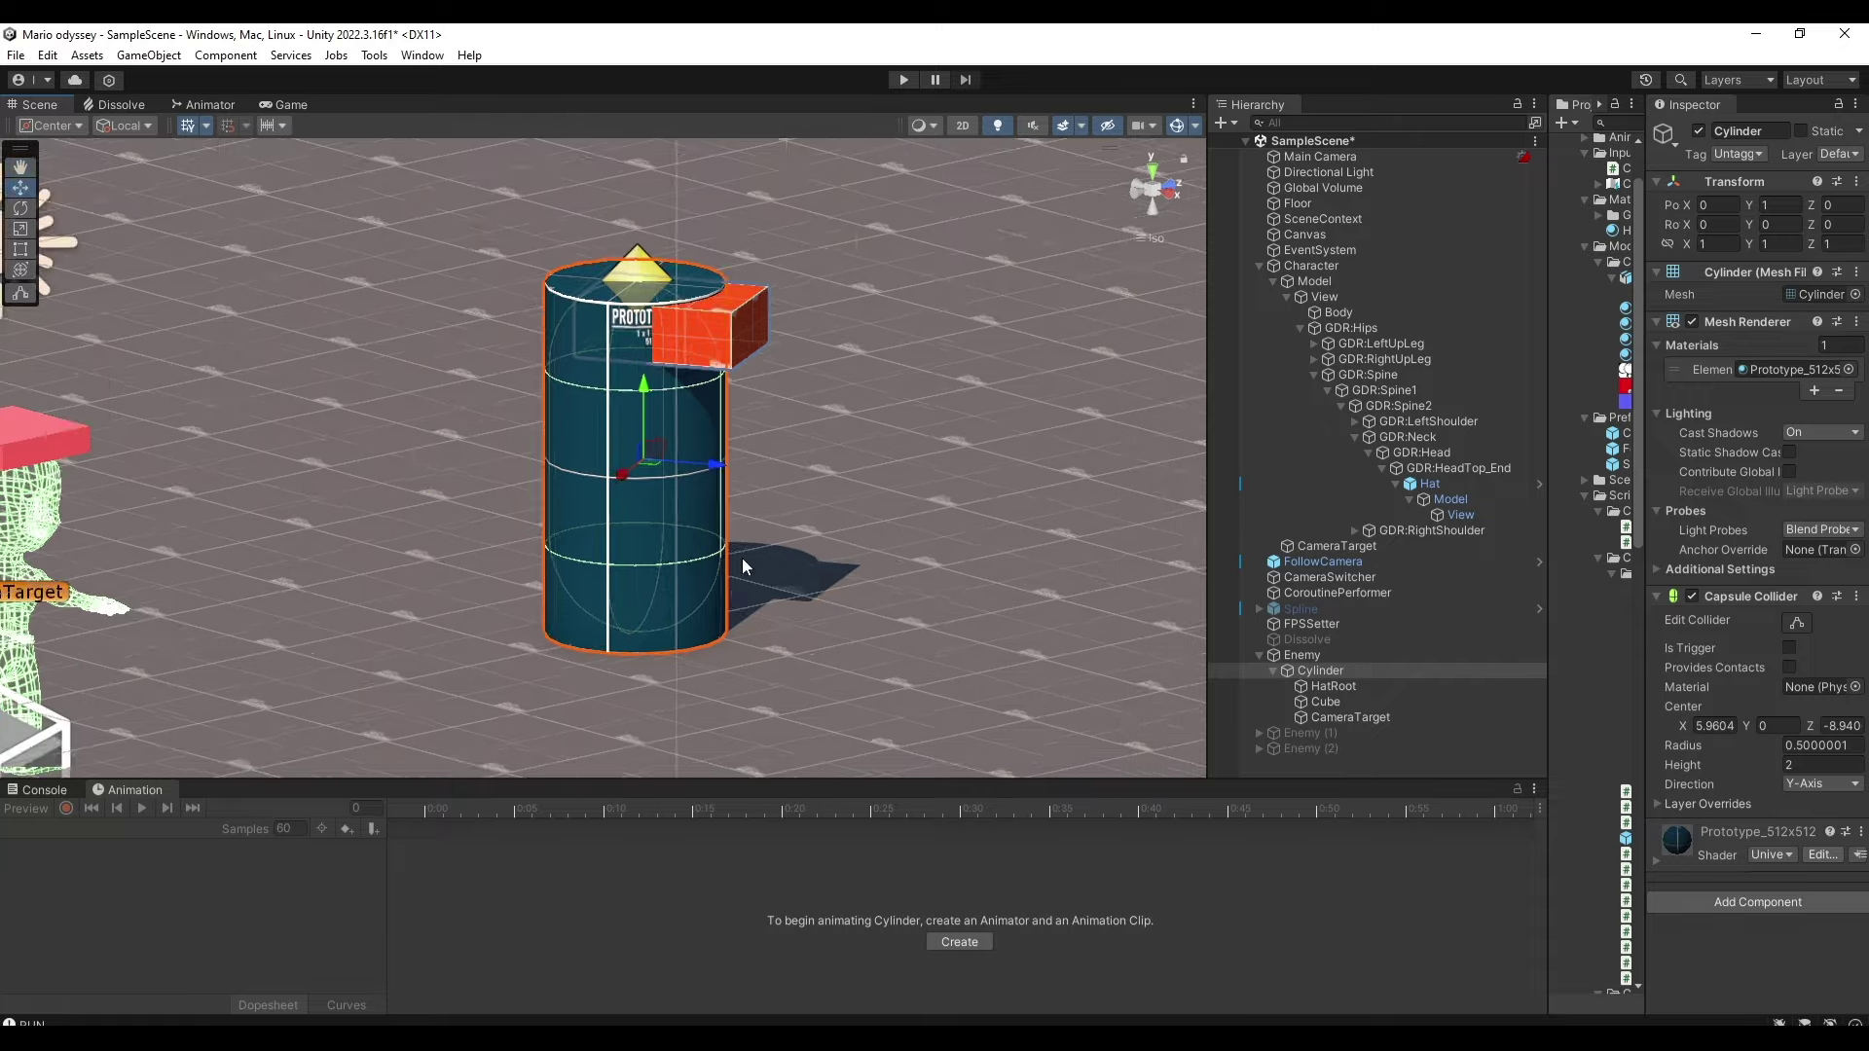
left_click(1355, 688)
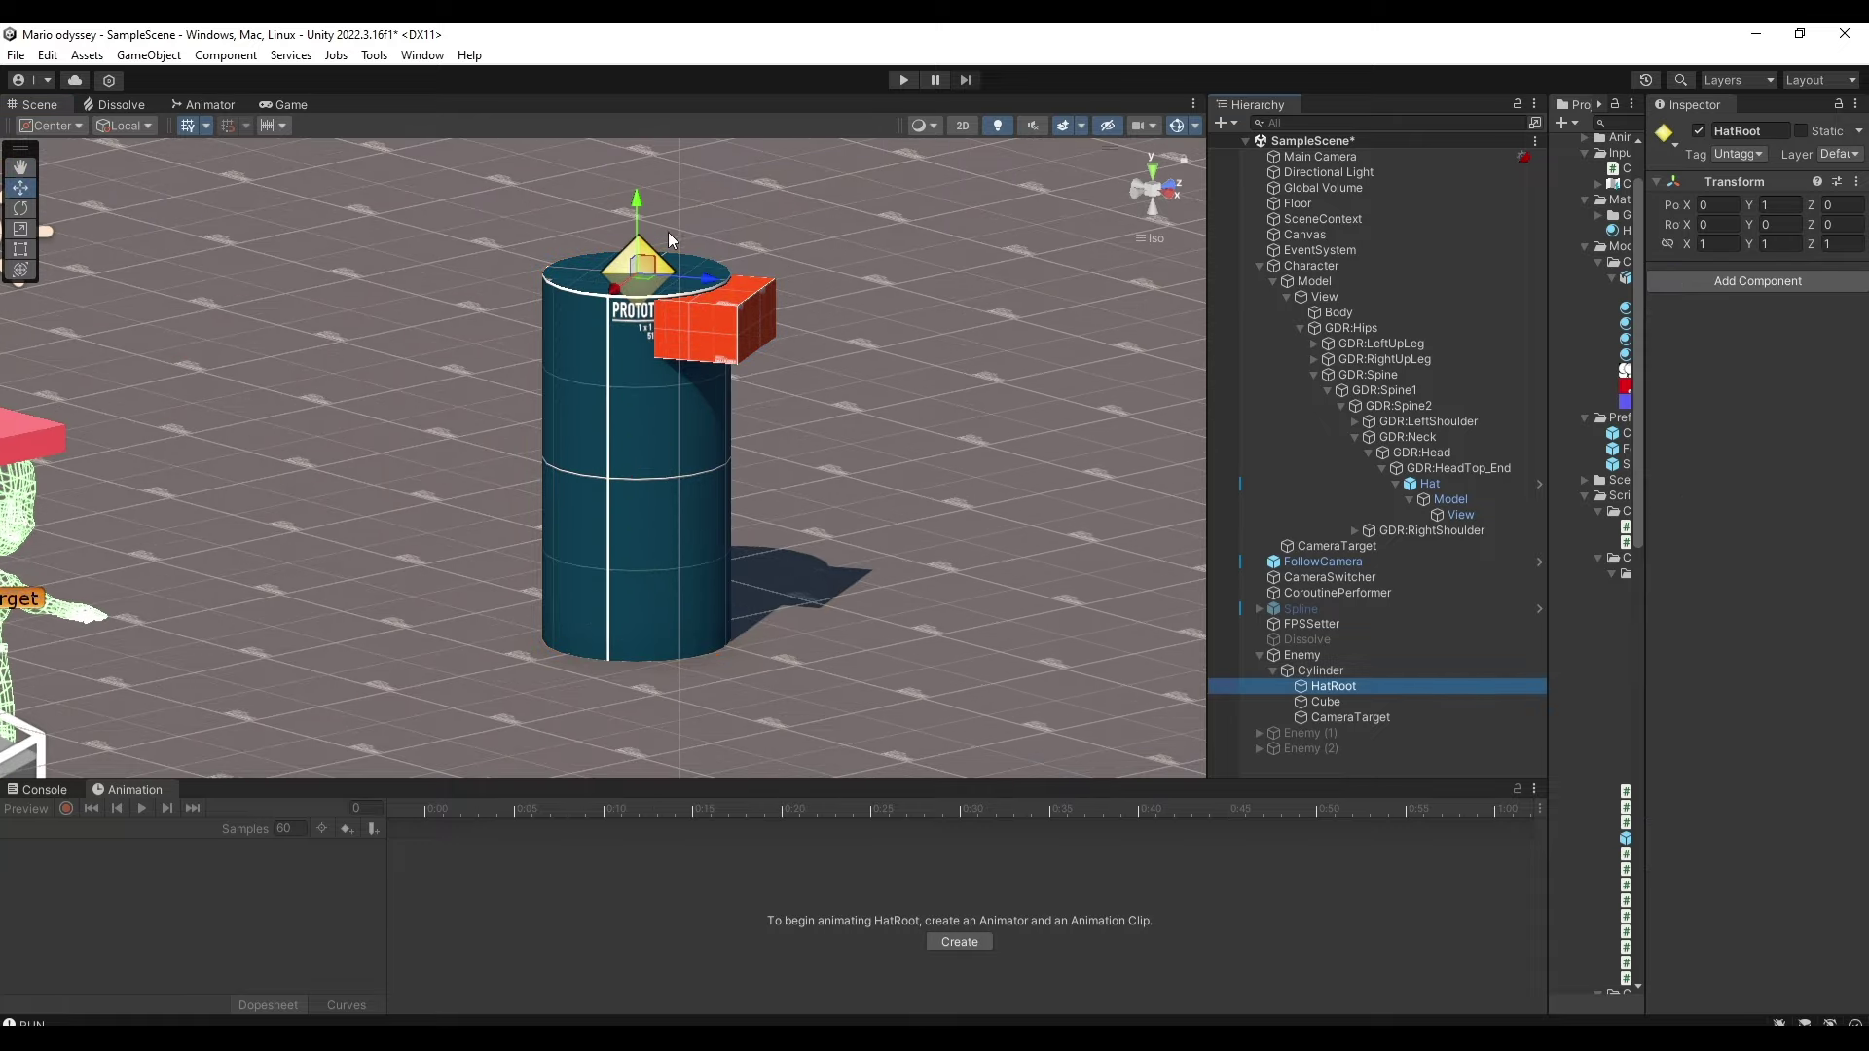
key("ctrl+p")
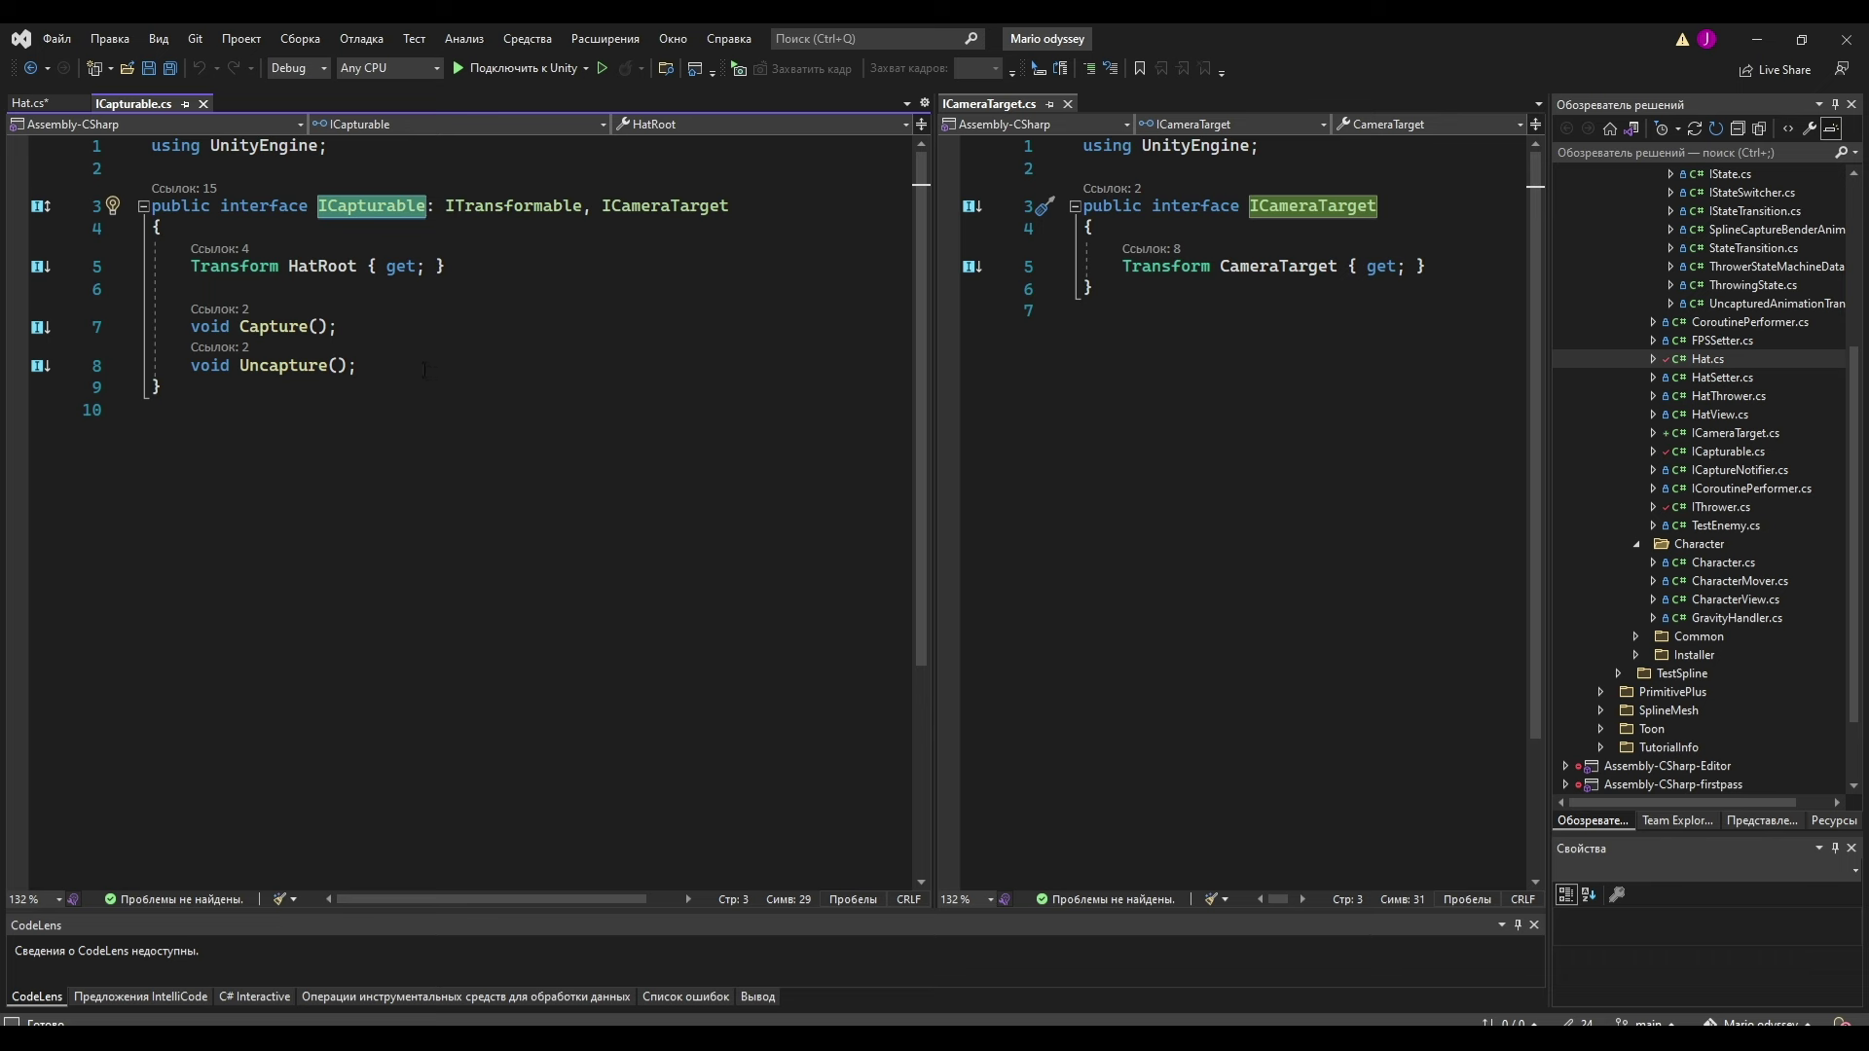
Highlight ICapturable's HatRoot property and its Capture and Uncapture methods in turn.
mouse_move(417, 363)
left_mouse_down()
mouse_move(137, 289)
mouse_move(387, 265)
left_mouse_up()
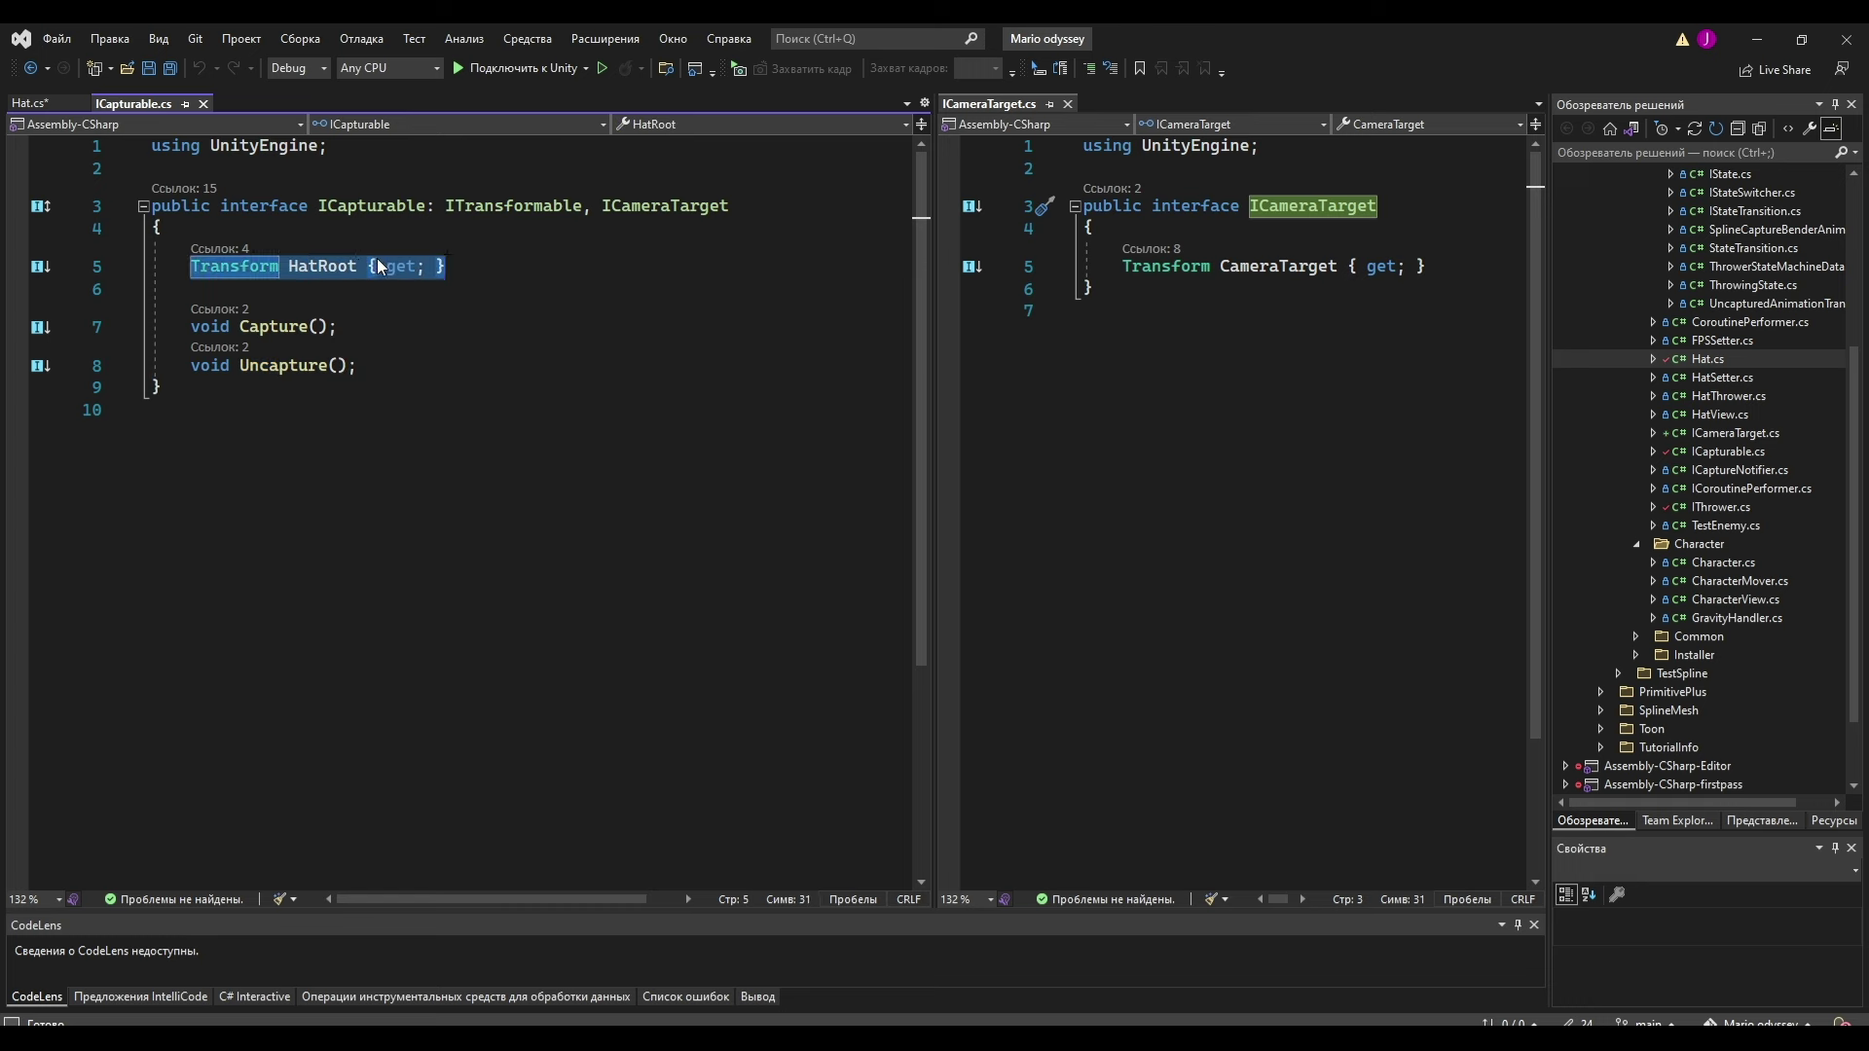
left_click(328, 265)
left_click_drag(425, 364, 174, 326)
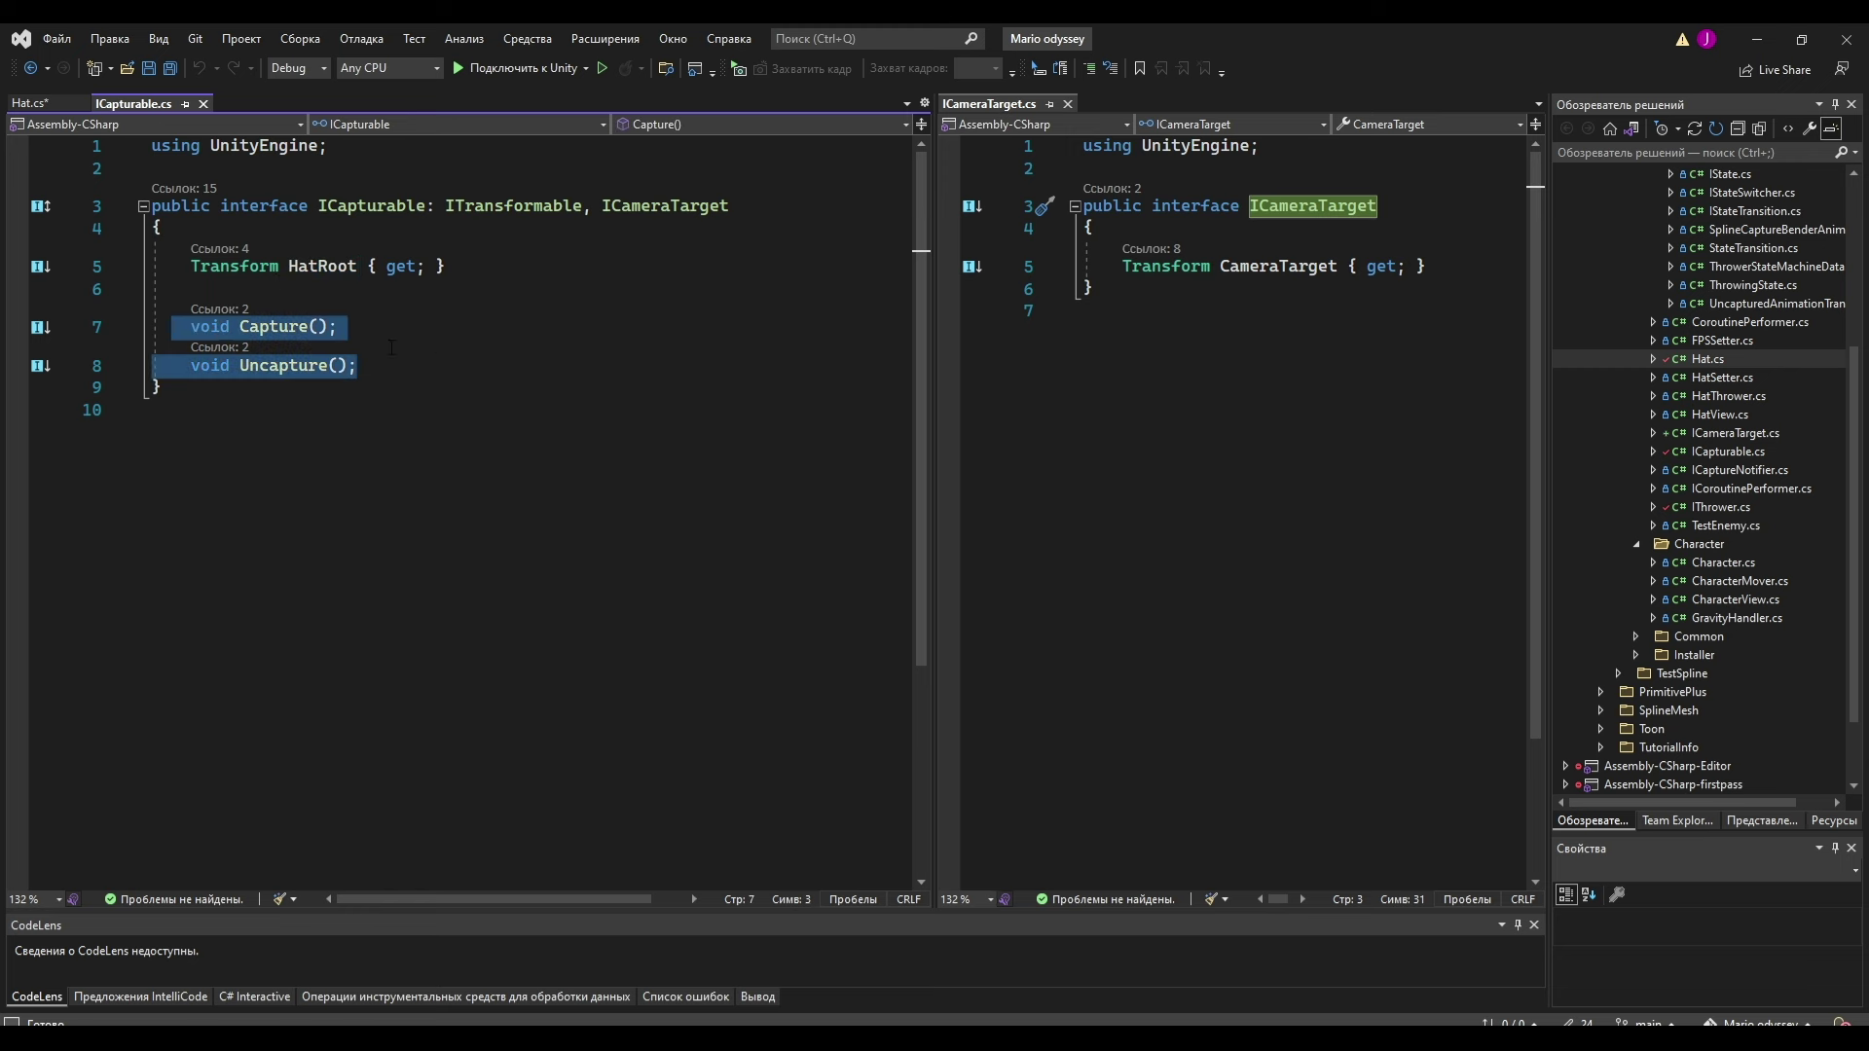
key("End")
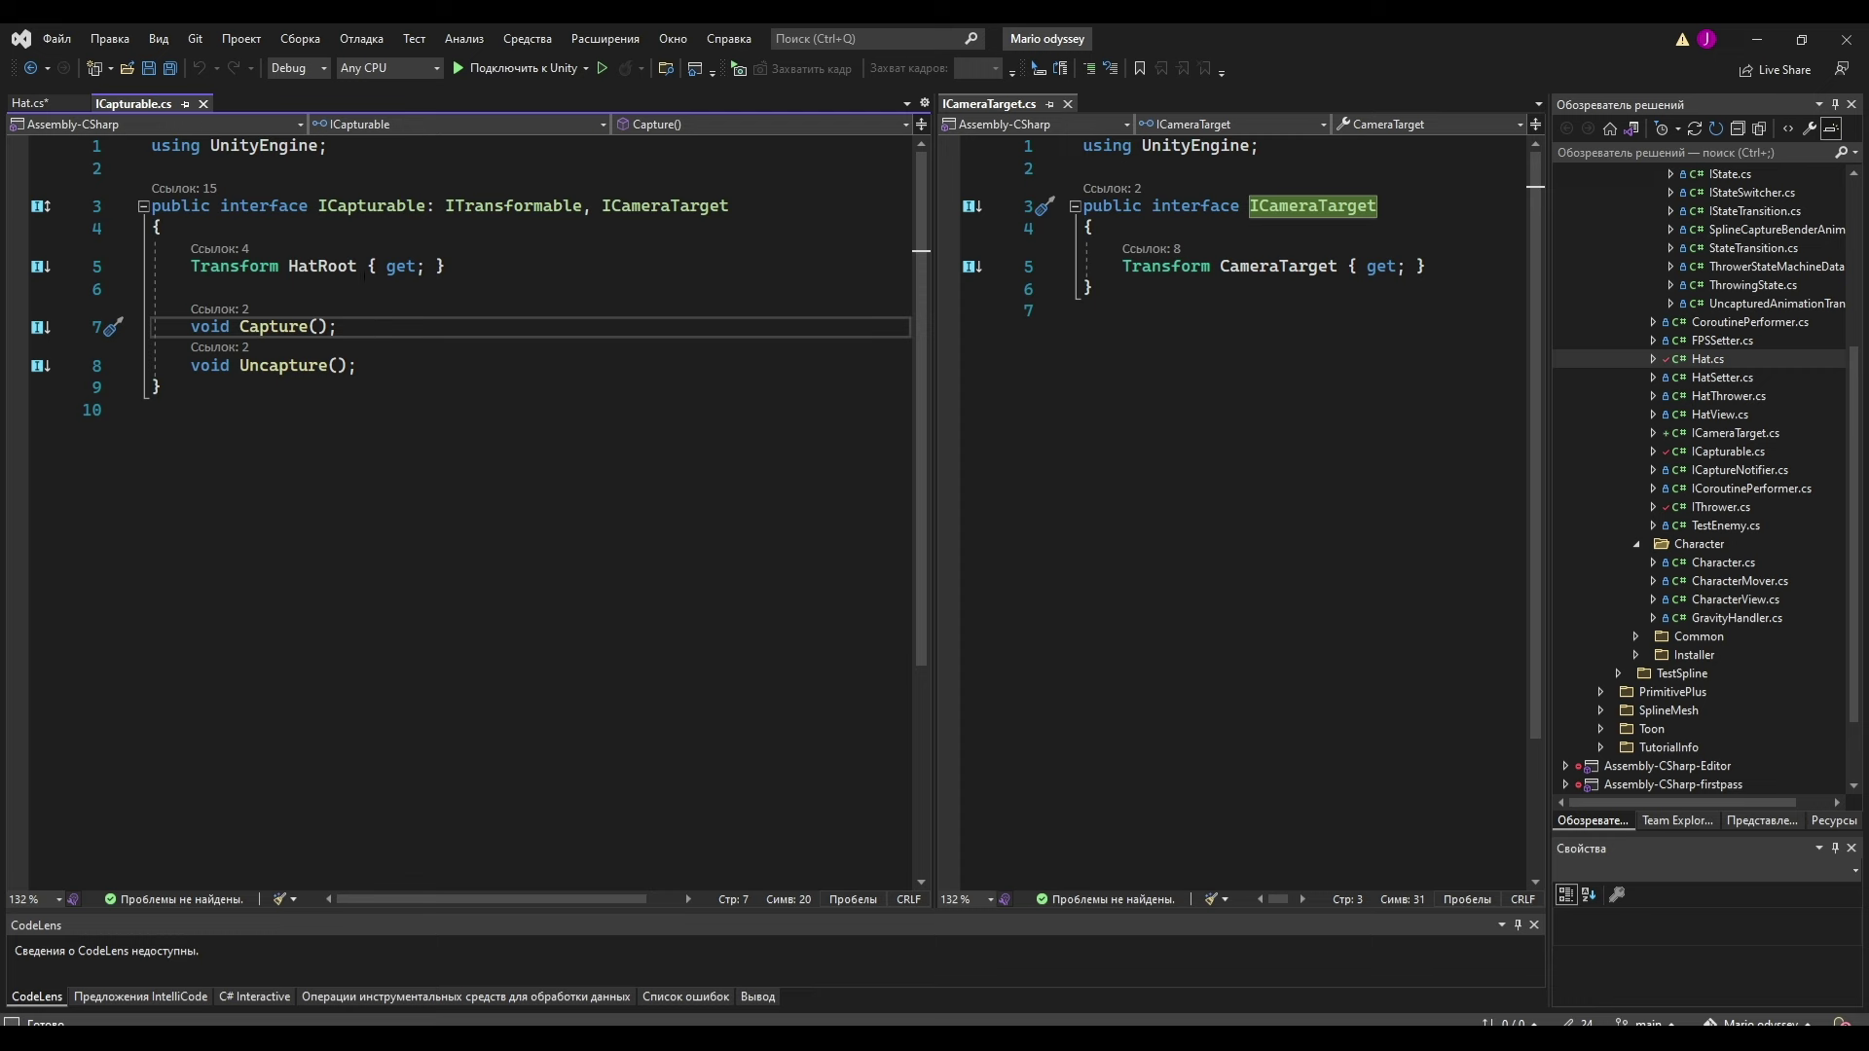
left_click_drag(338, 327, 133, 328)
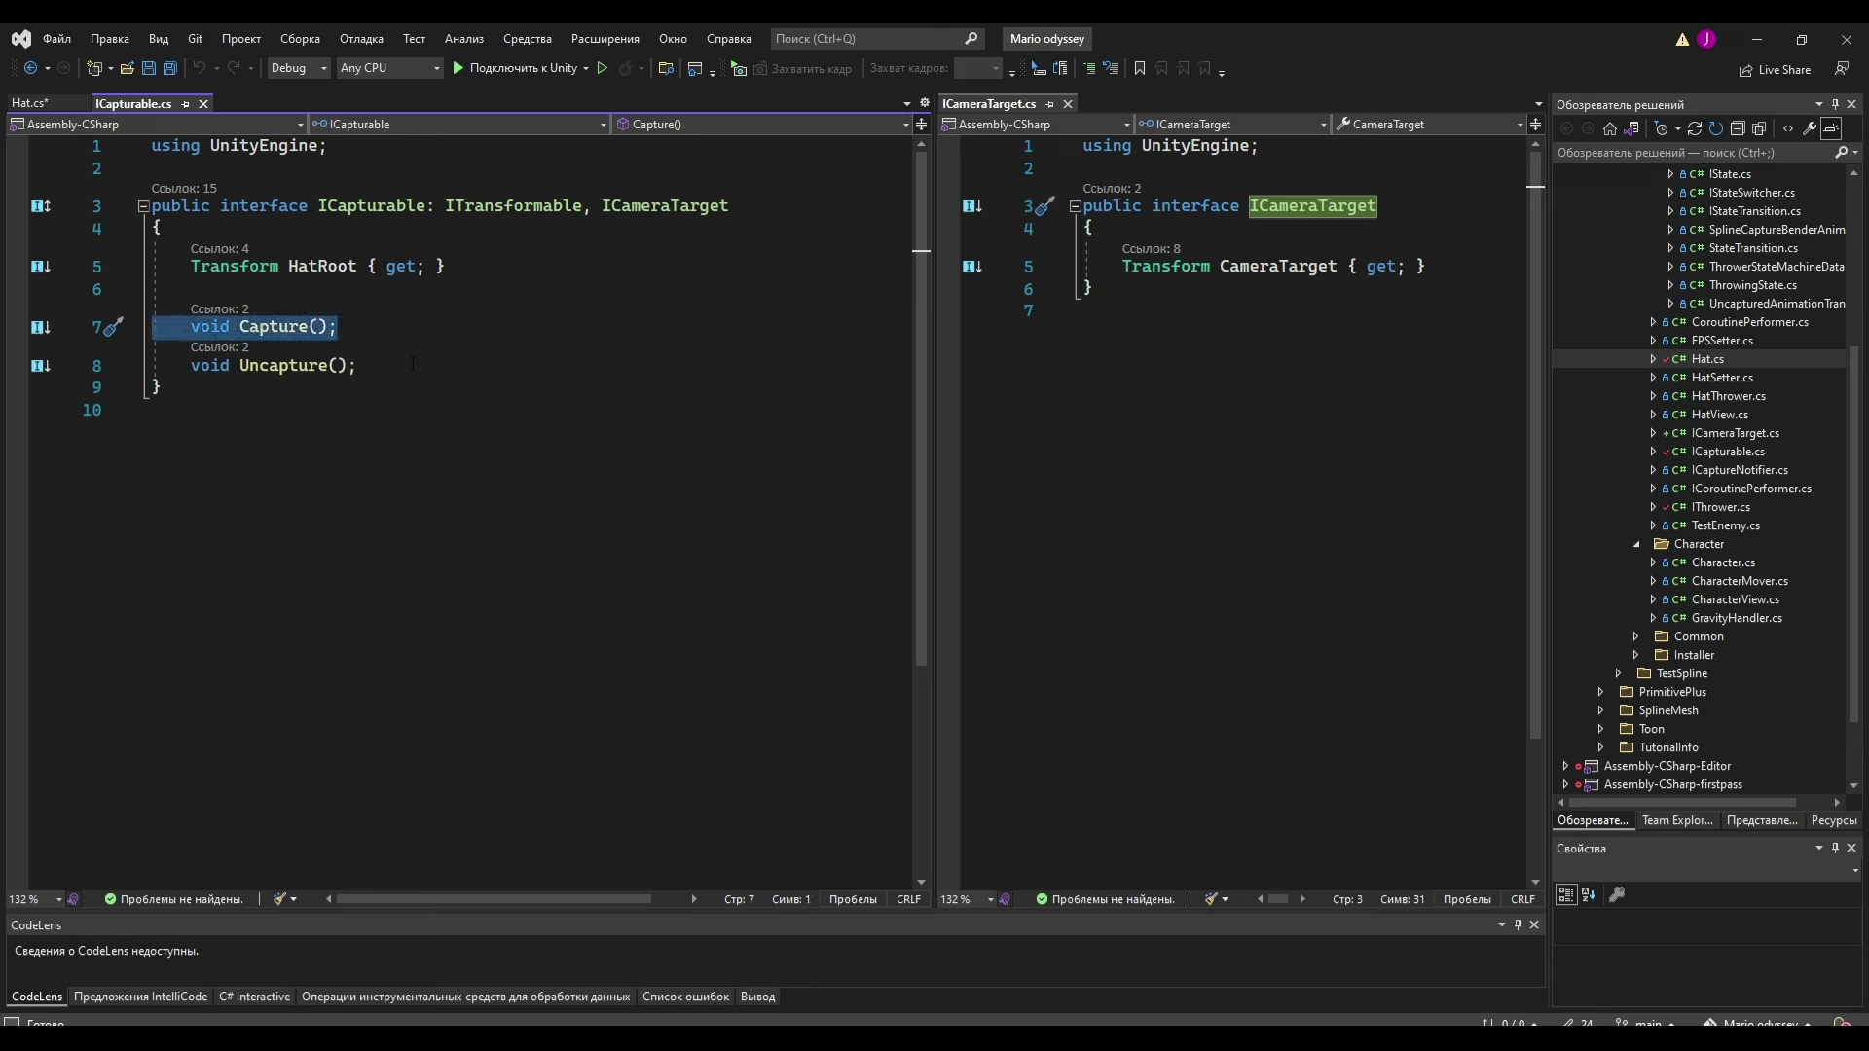
left_click(380, 364)
left_click(408, 362)
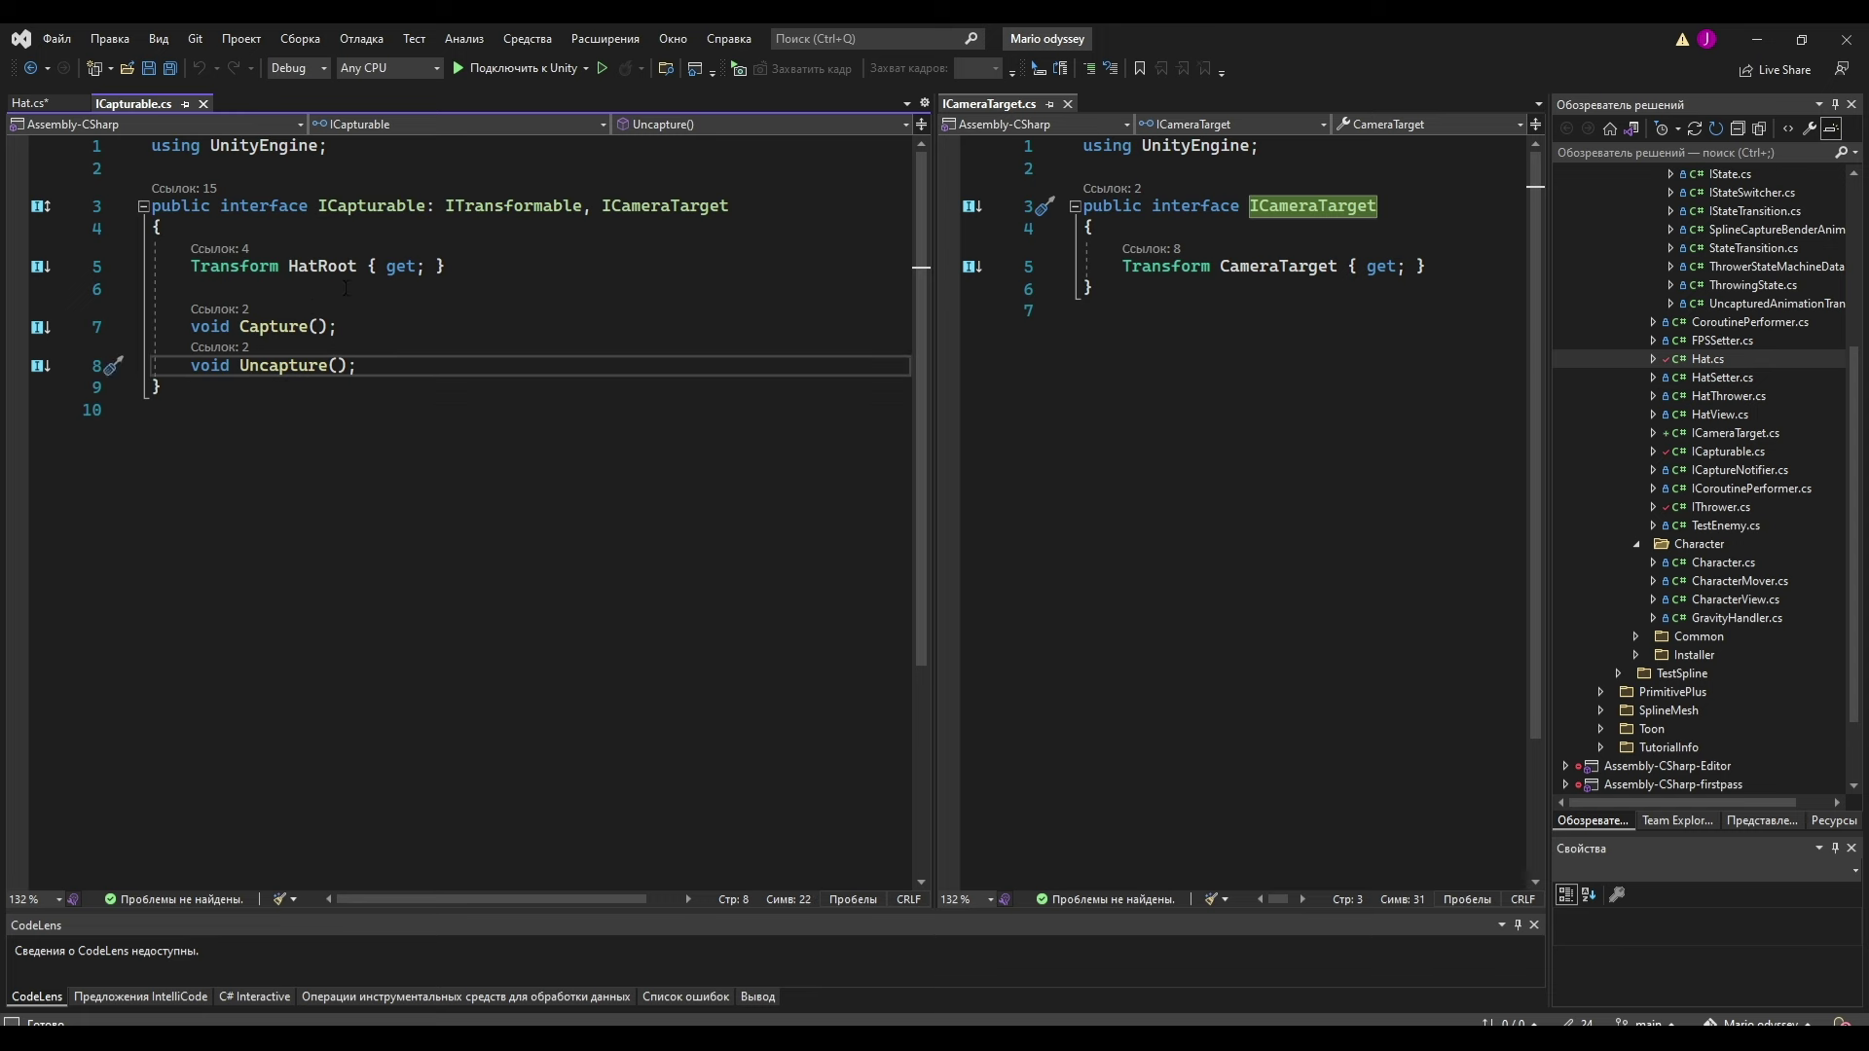
In Hat.cs, highlight OnTriggerEnter, its TryGetComponent ICapturable check, and the Captured event with its invocation.
left_click(41, 105)
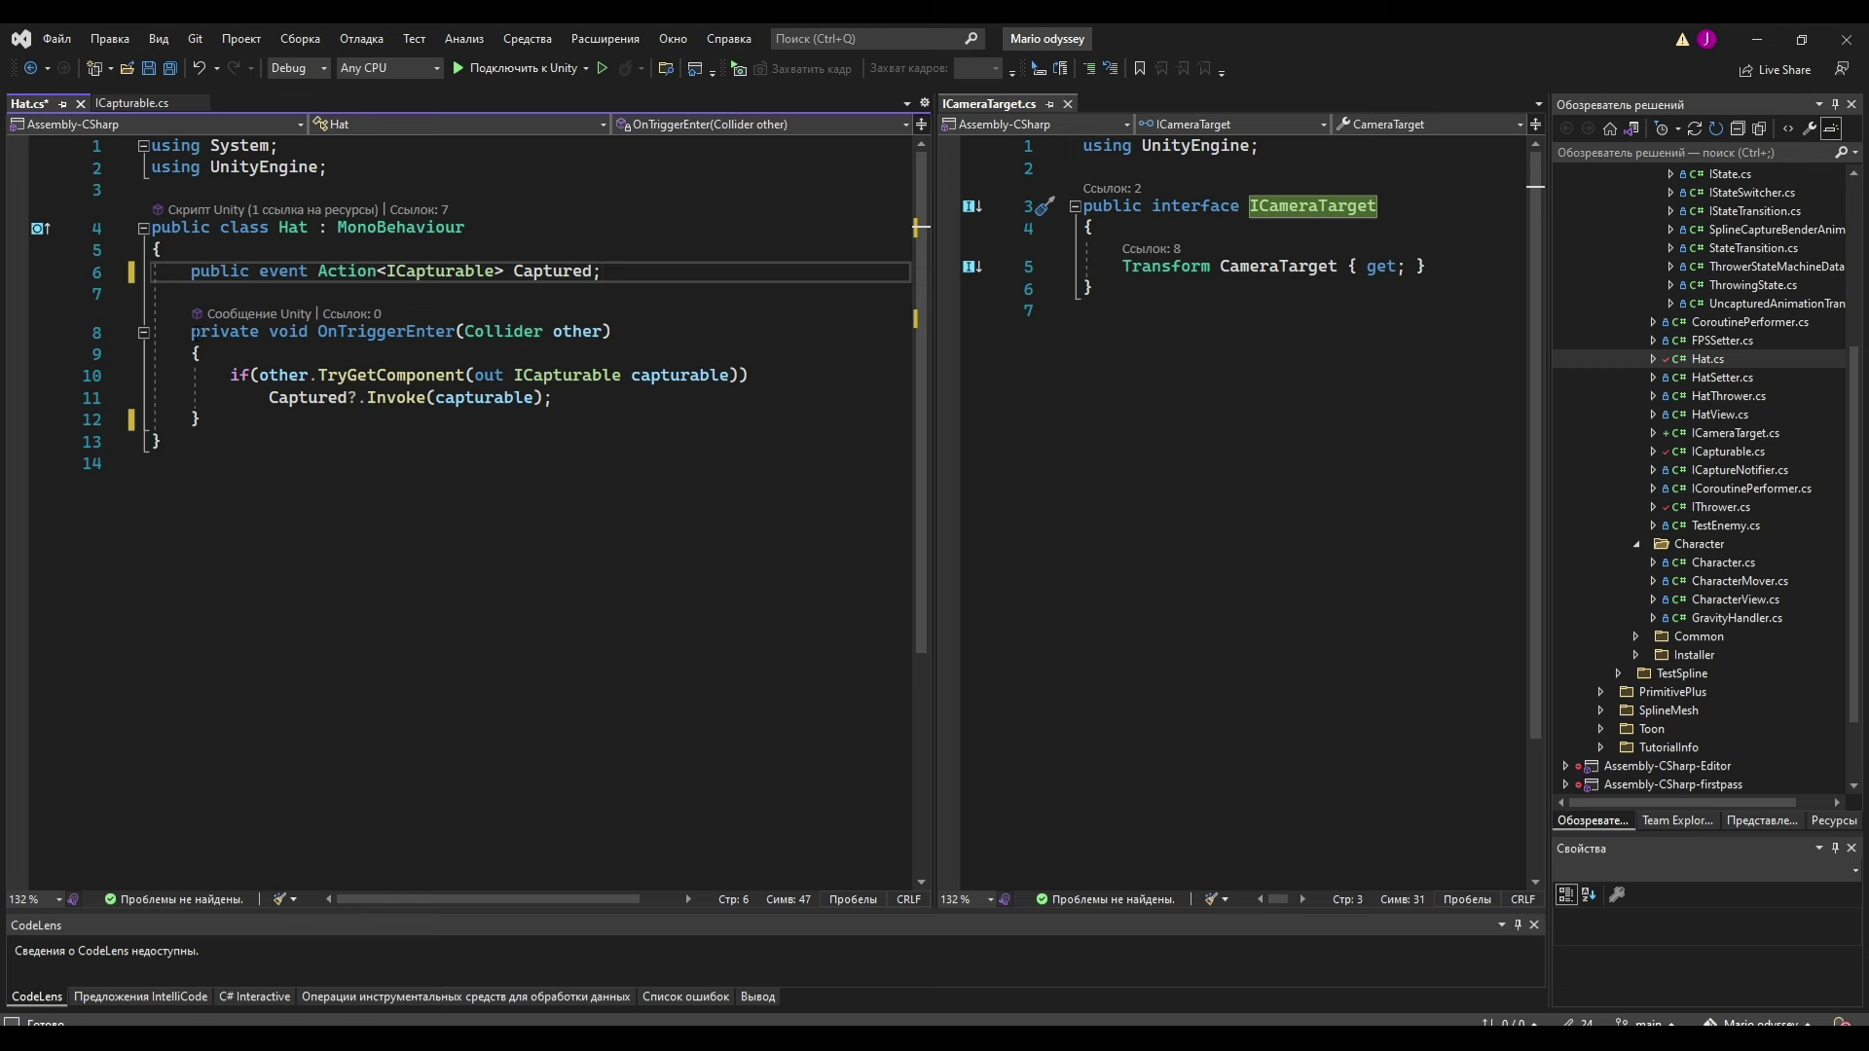
left_click_drag(191, 331, 369, 425)
left_click(600, 377)
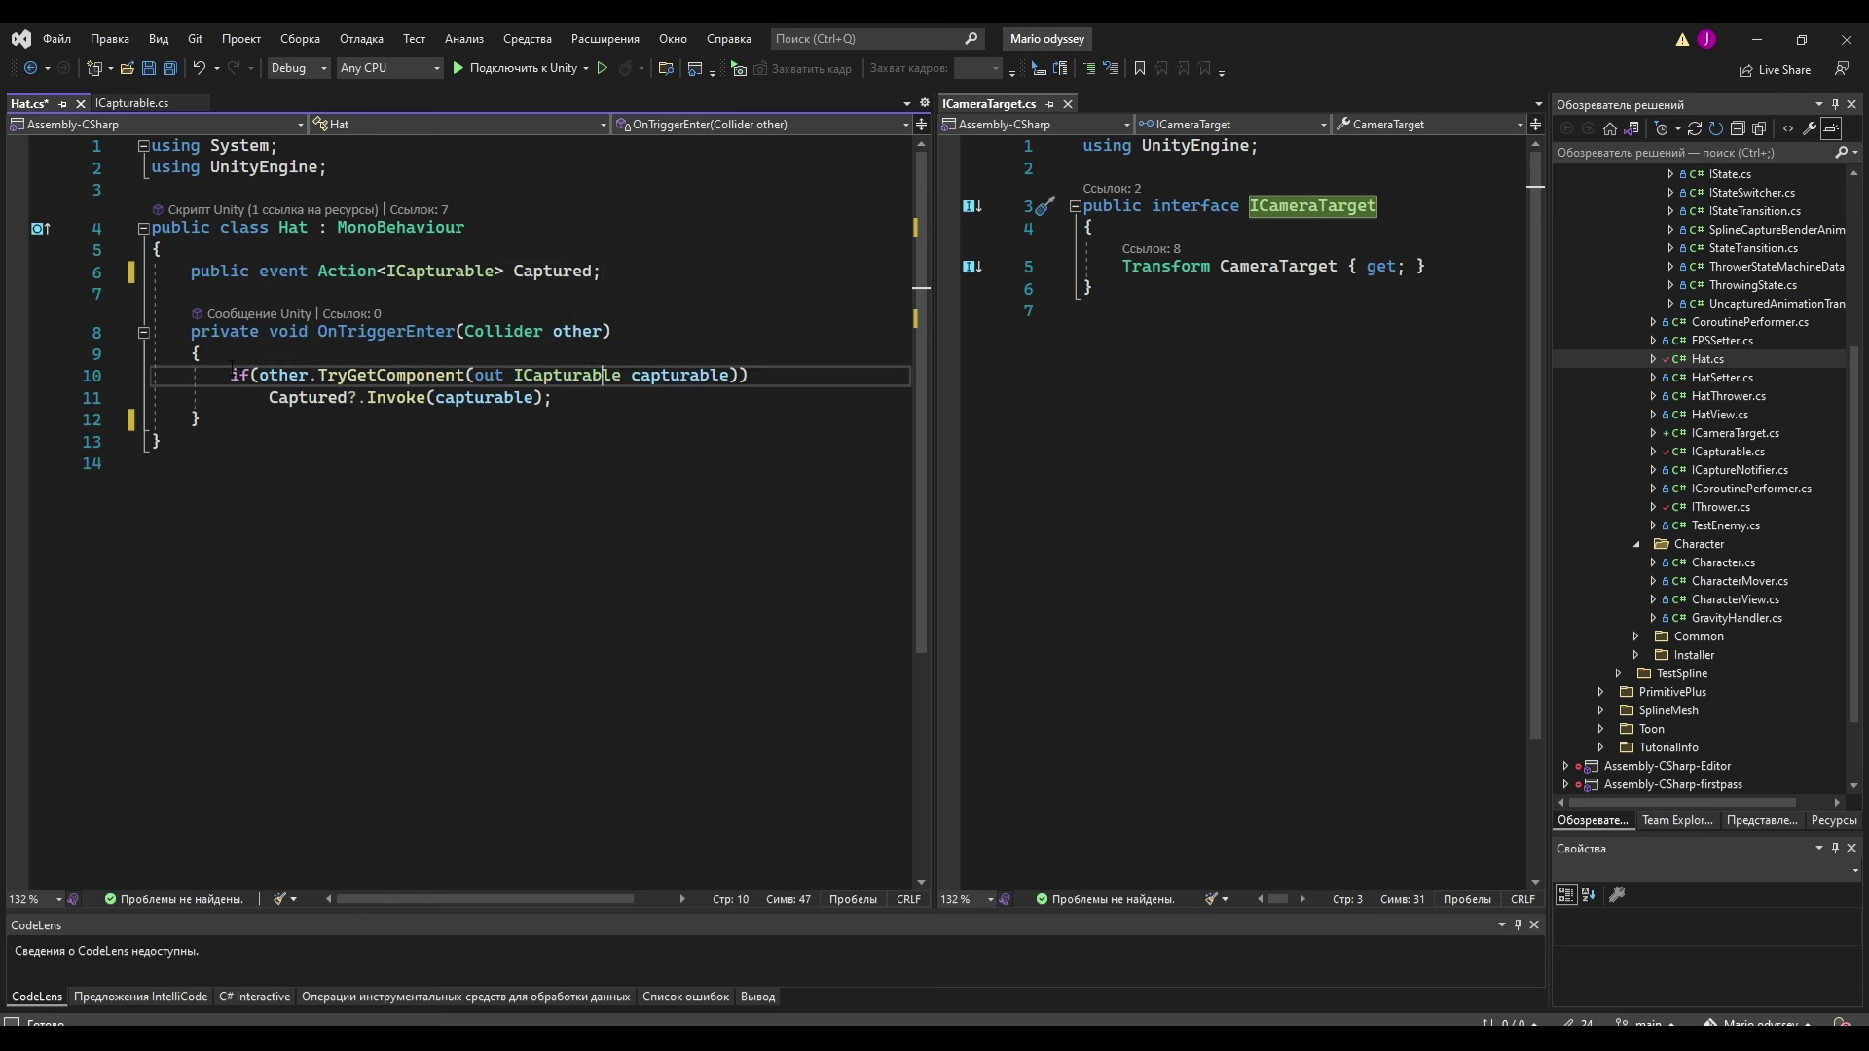
left_click_drag(231, 374, 742, 375)
double_click(570, 377)
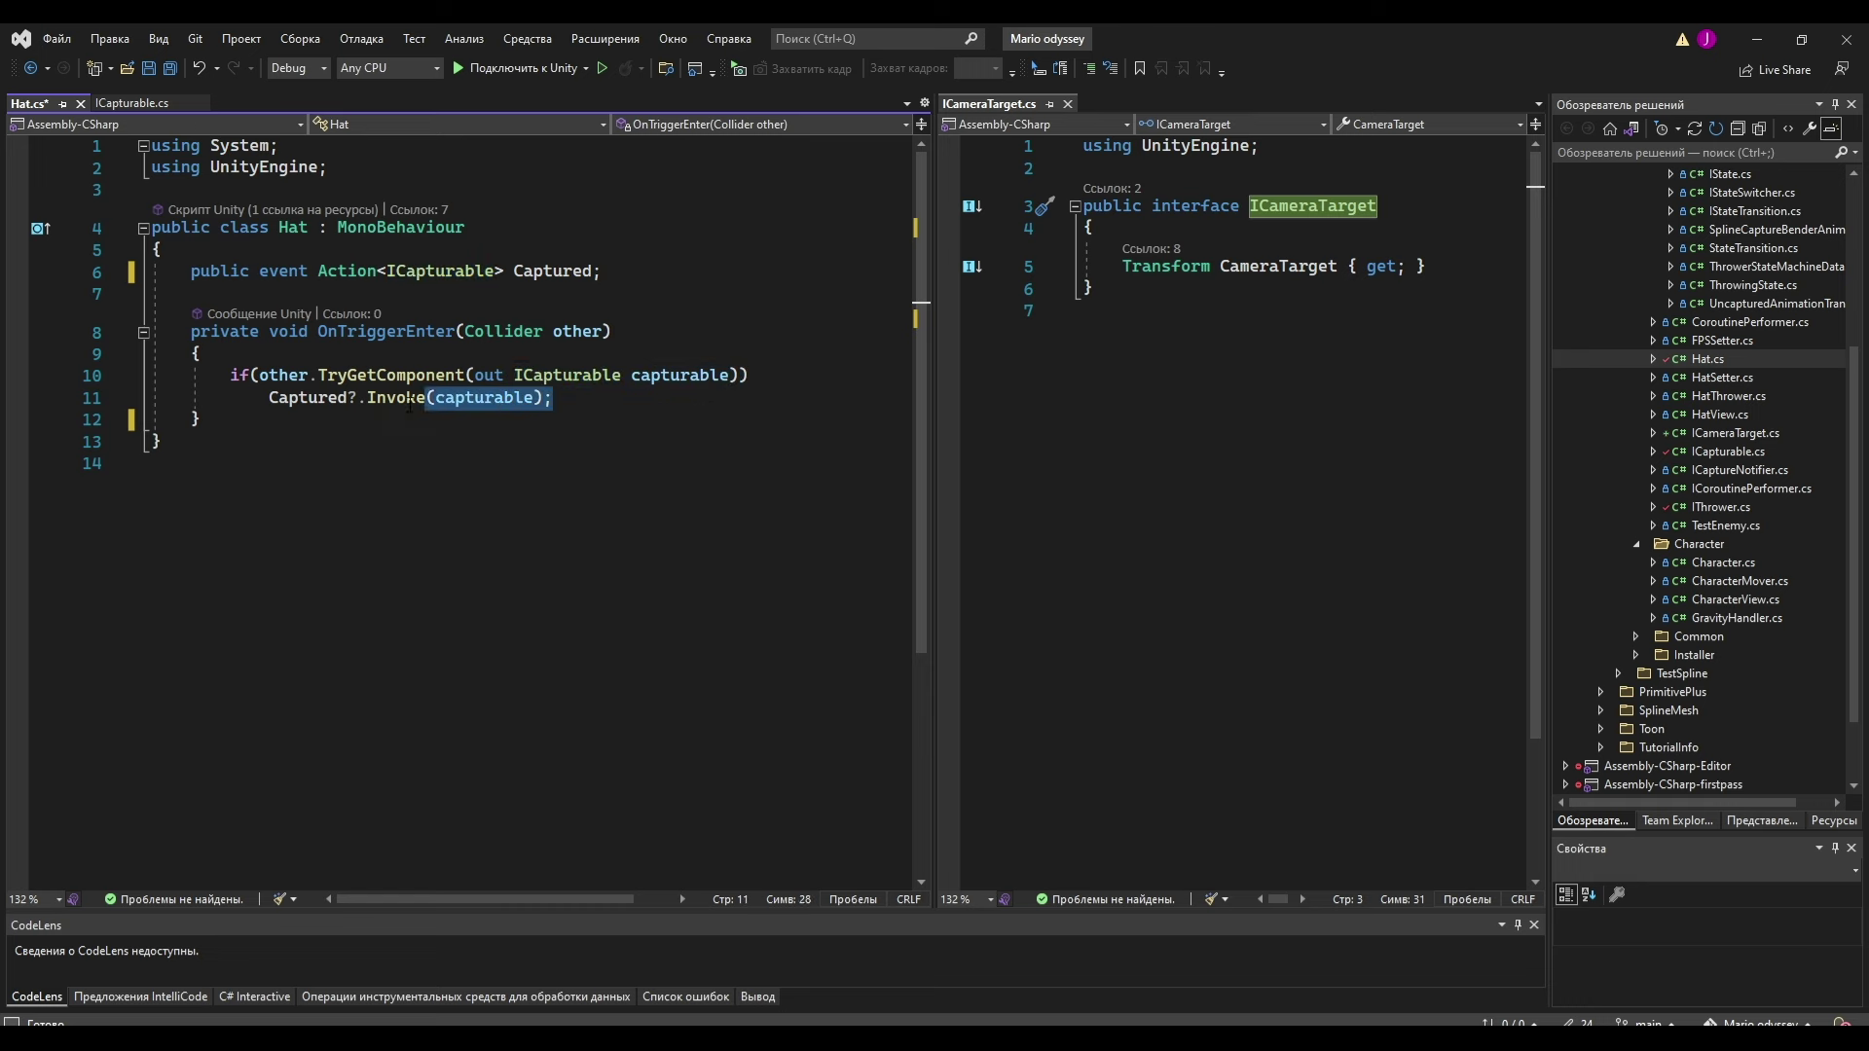
left_click_drag(654, 271, 153, 272)
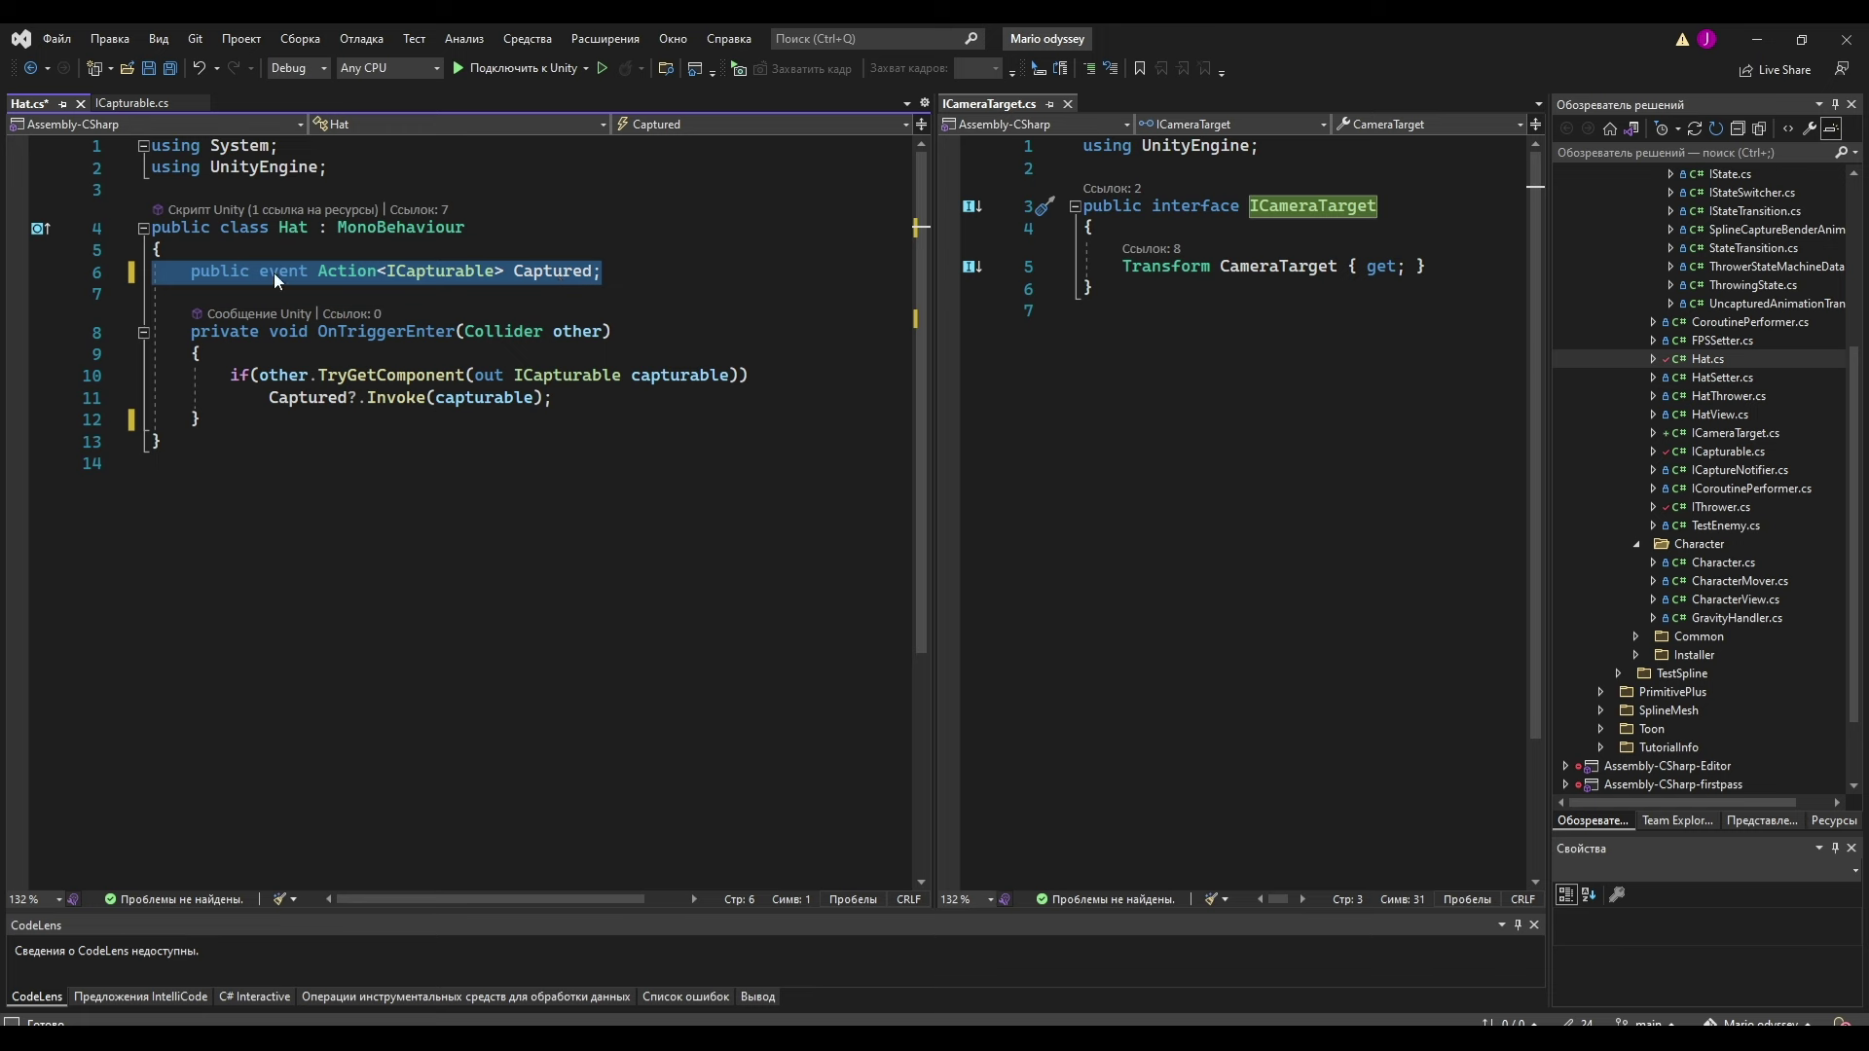
left_click(606, 401)
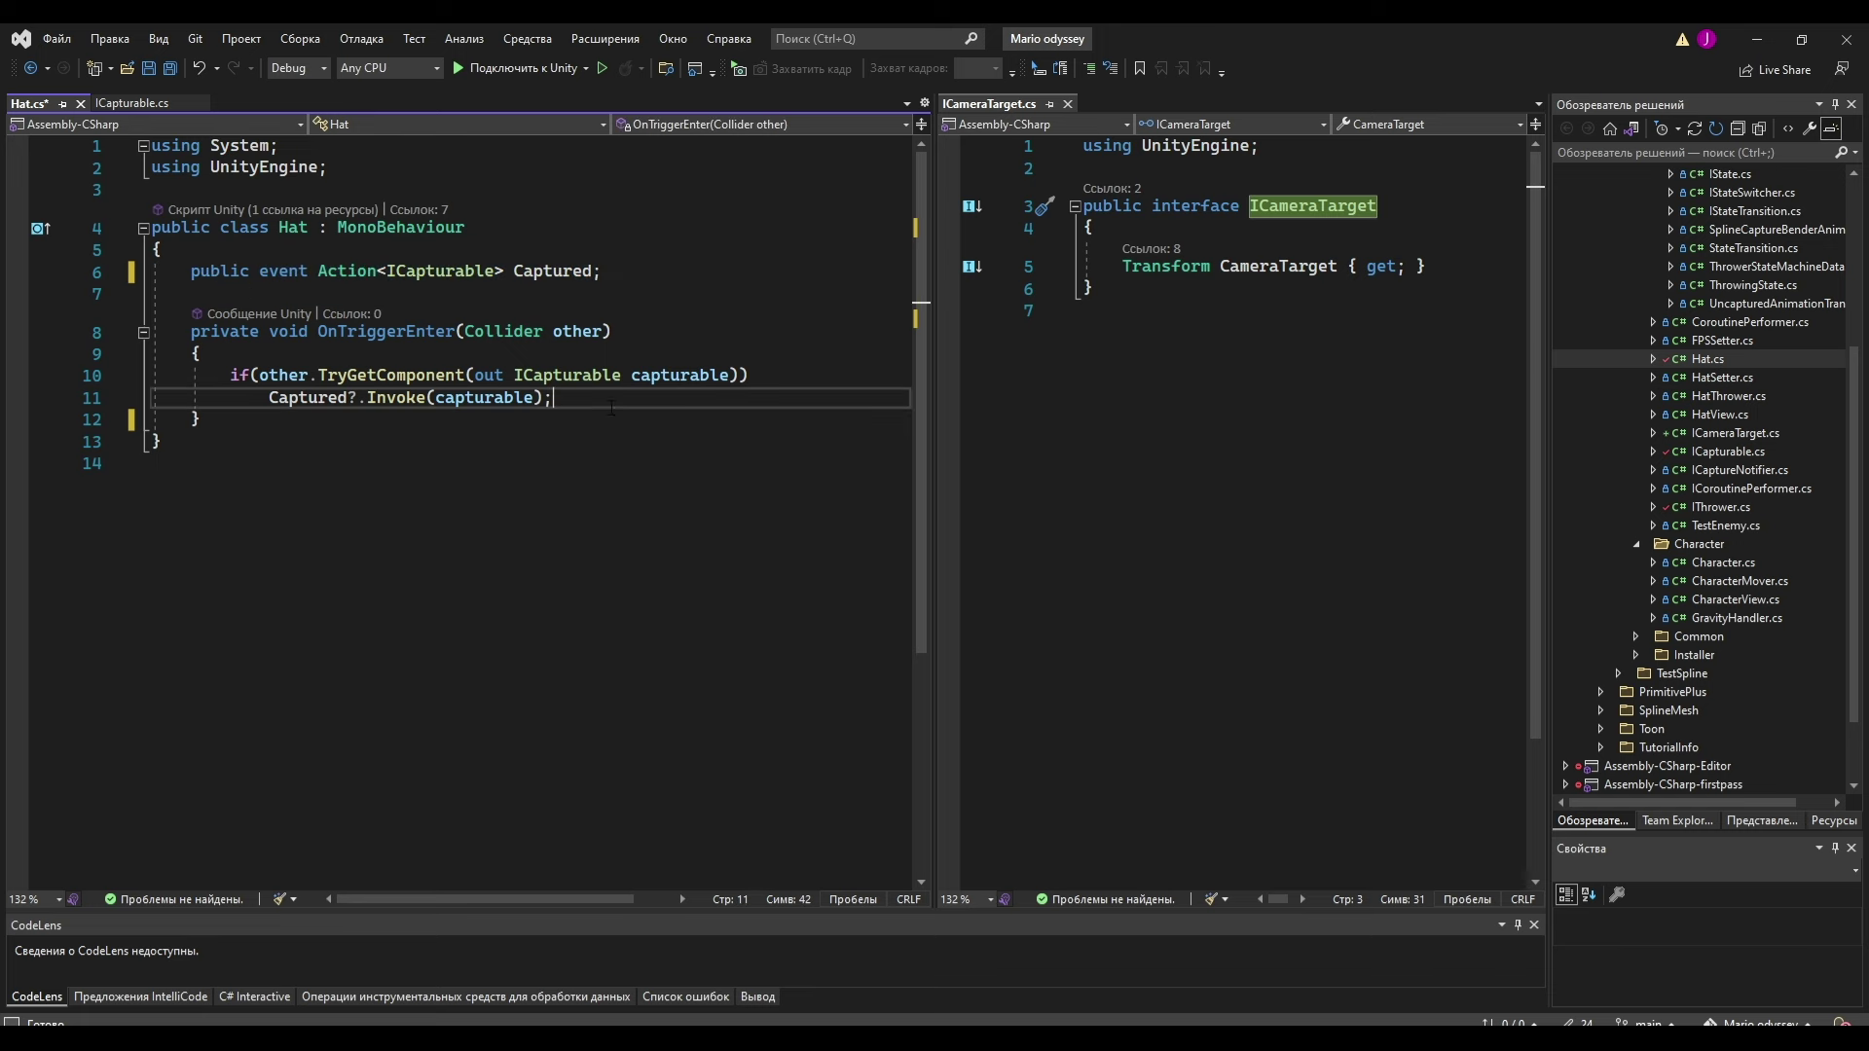
left_click_drag(604, 407, 330, 401)
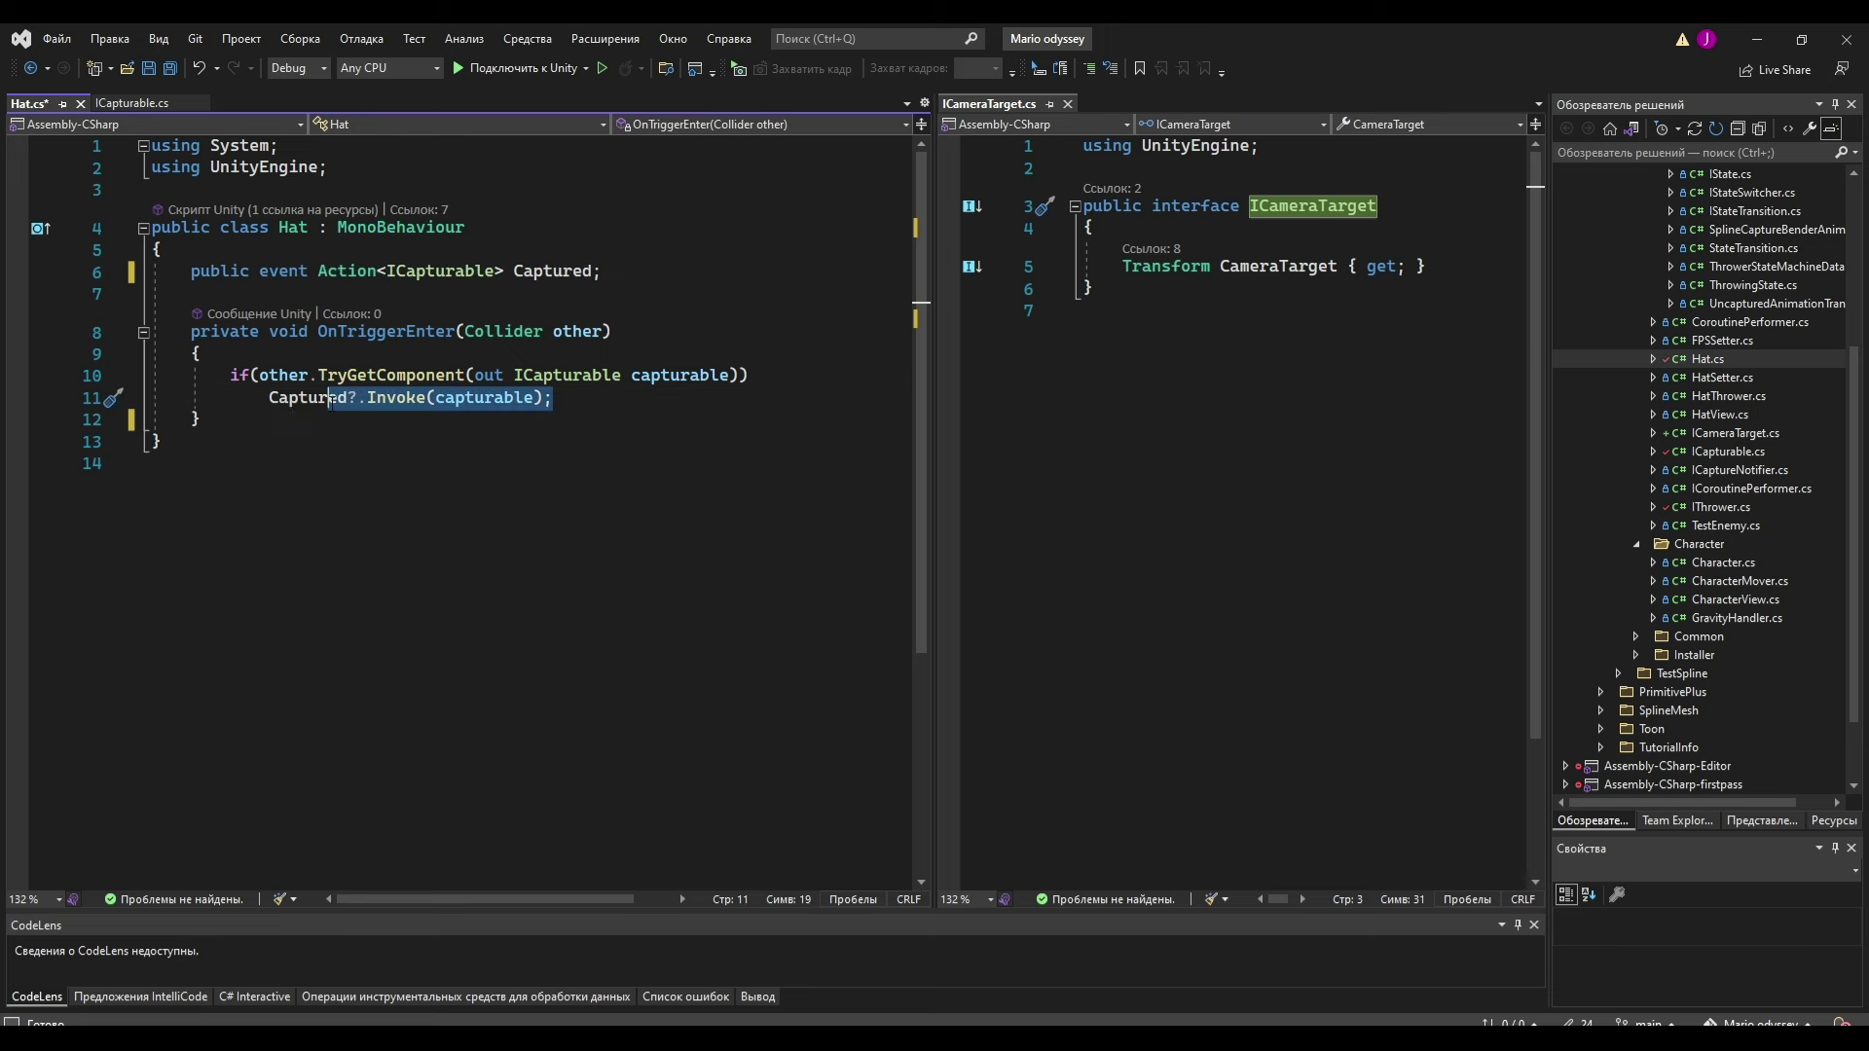
left_click(616, 362)
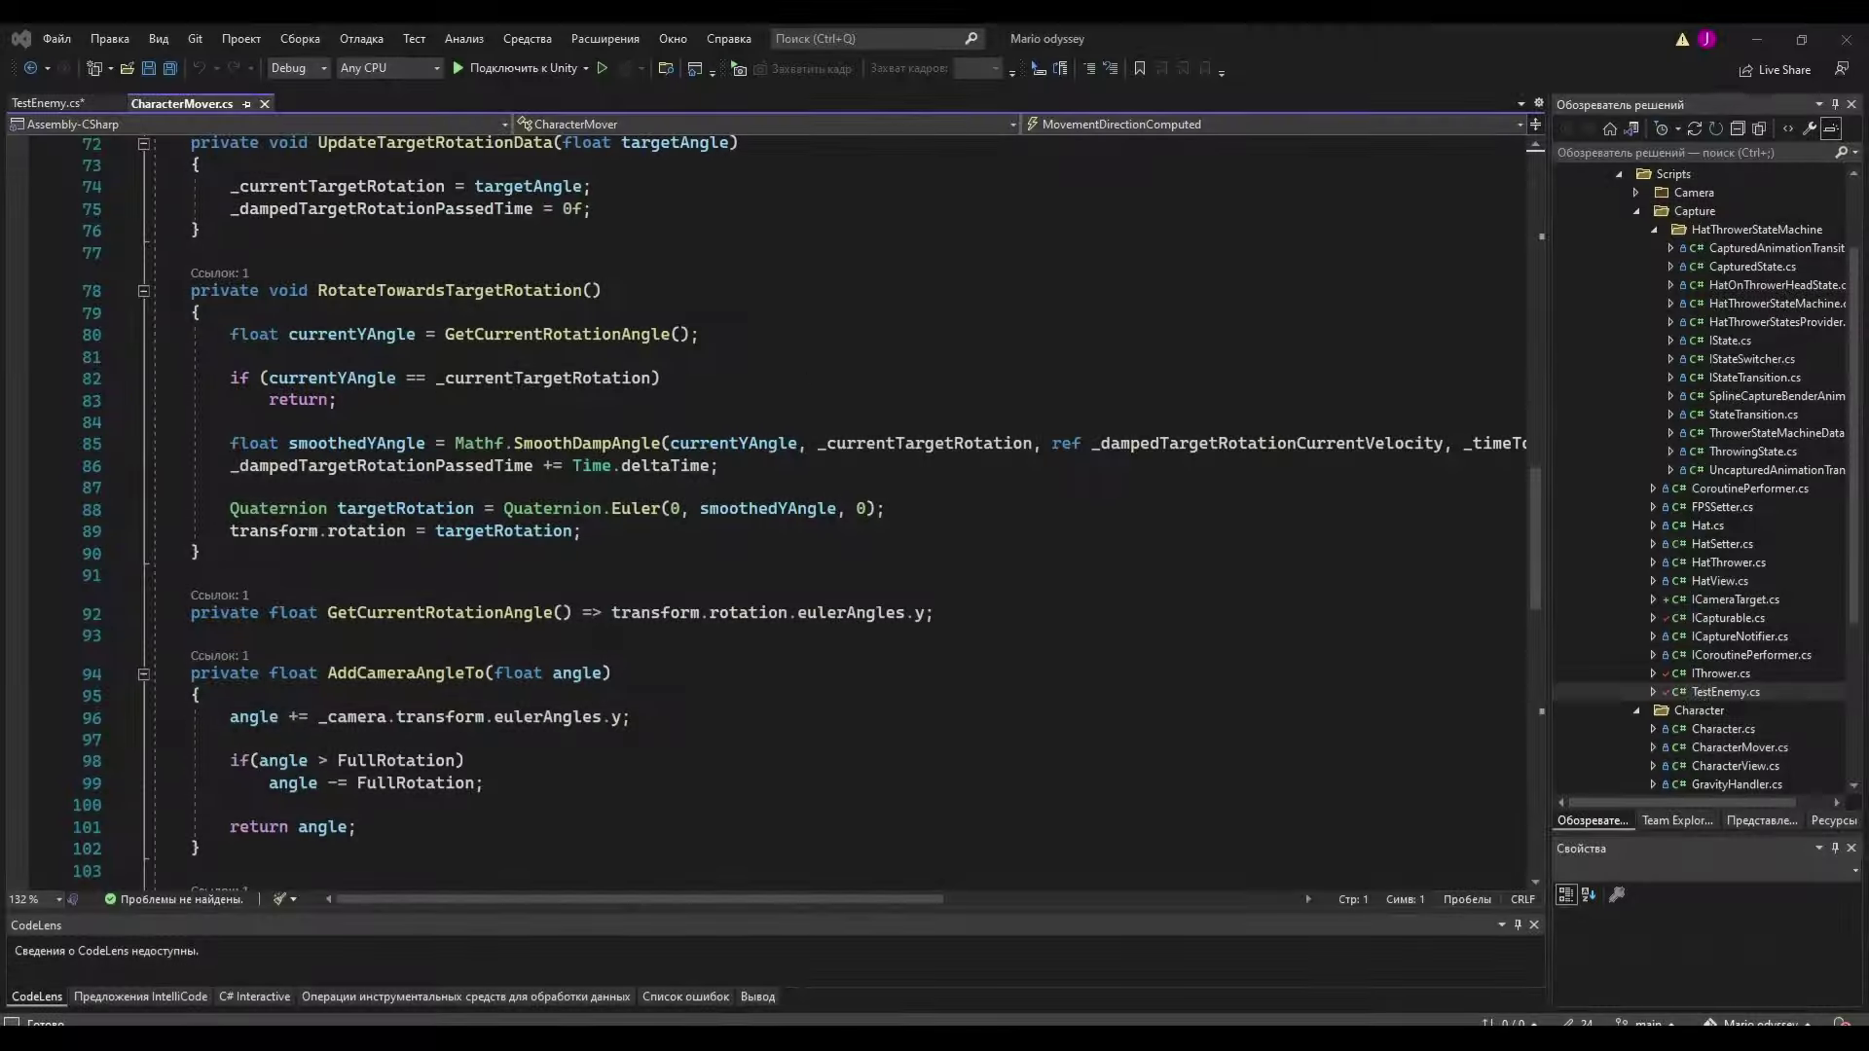
Scroll through CharacterMover.cs and point out its StartWork and StopWork methods.
scroll(616, 443, "up", 3)
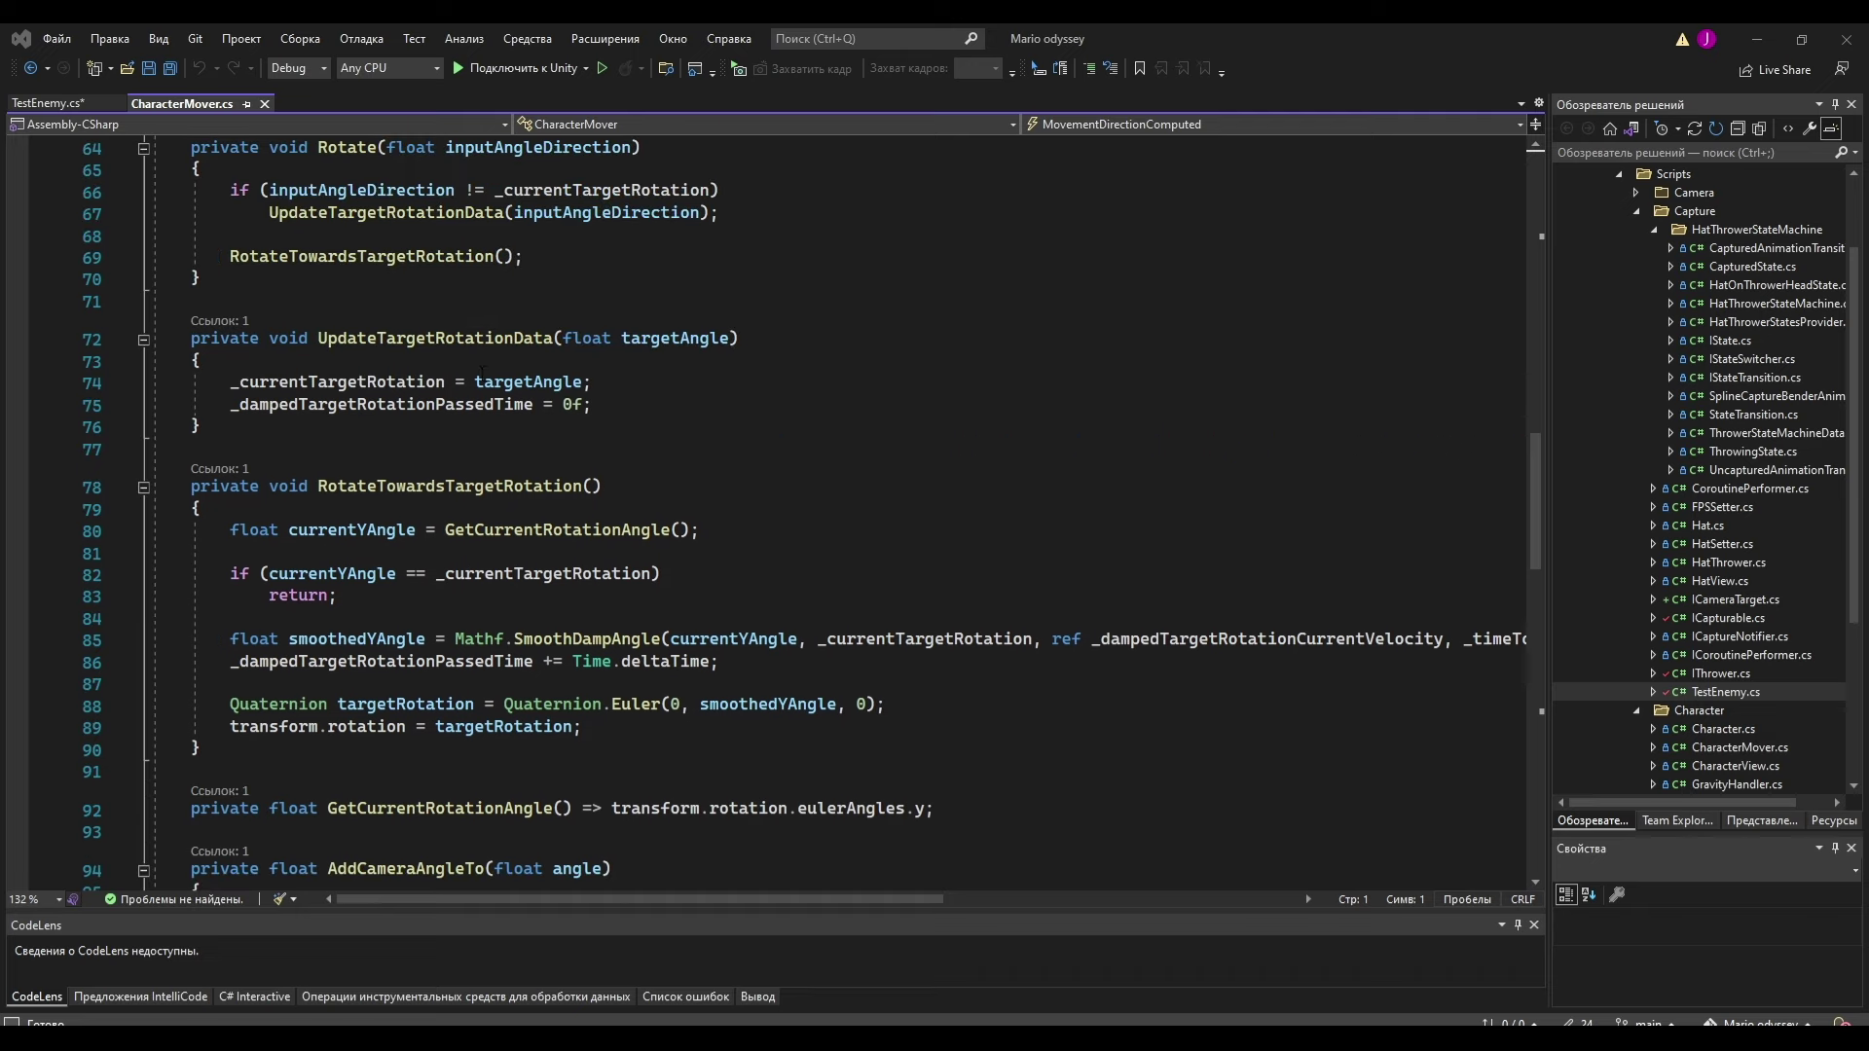
scroll(700, 408, "up", 3)
scroll(828, 350, "up", 4)
scroll(952, 302, "up", 4)
scroll(952, 302, "up", 5)
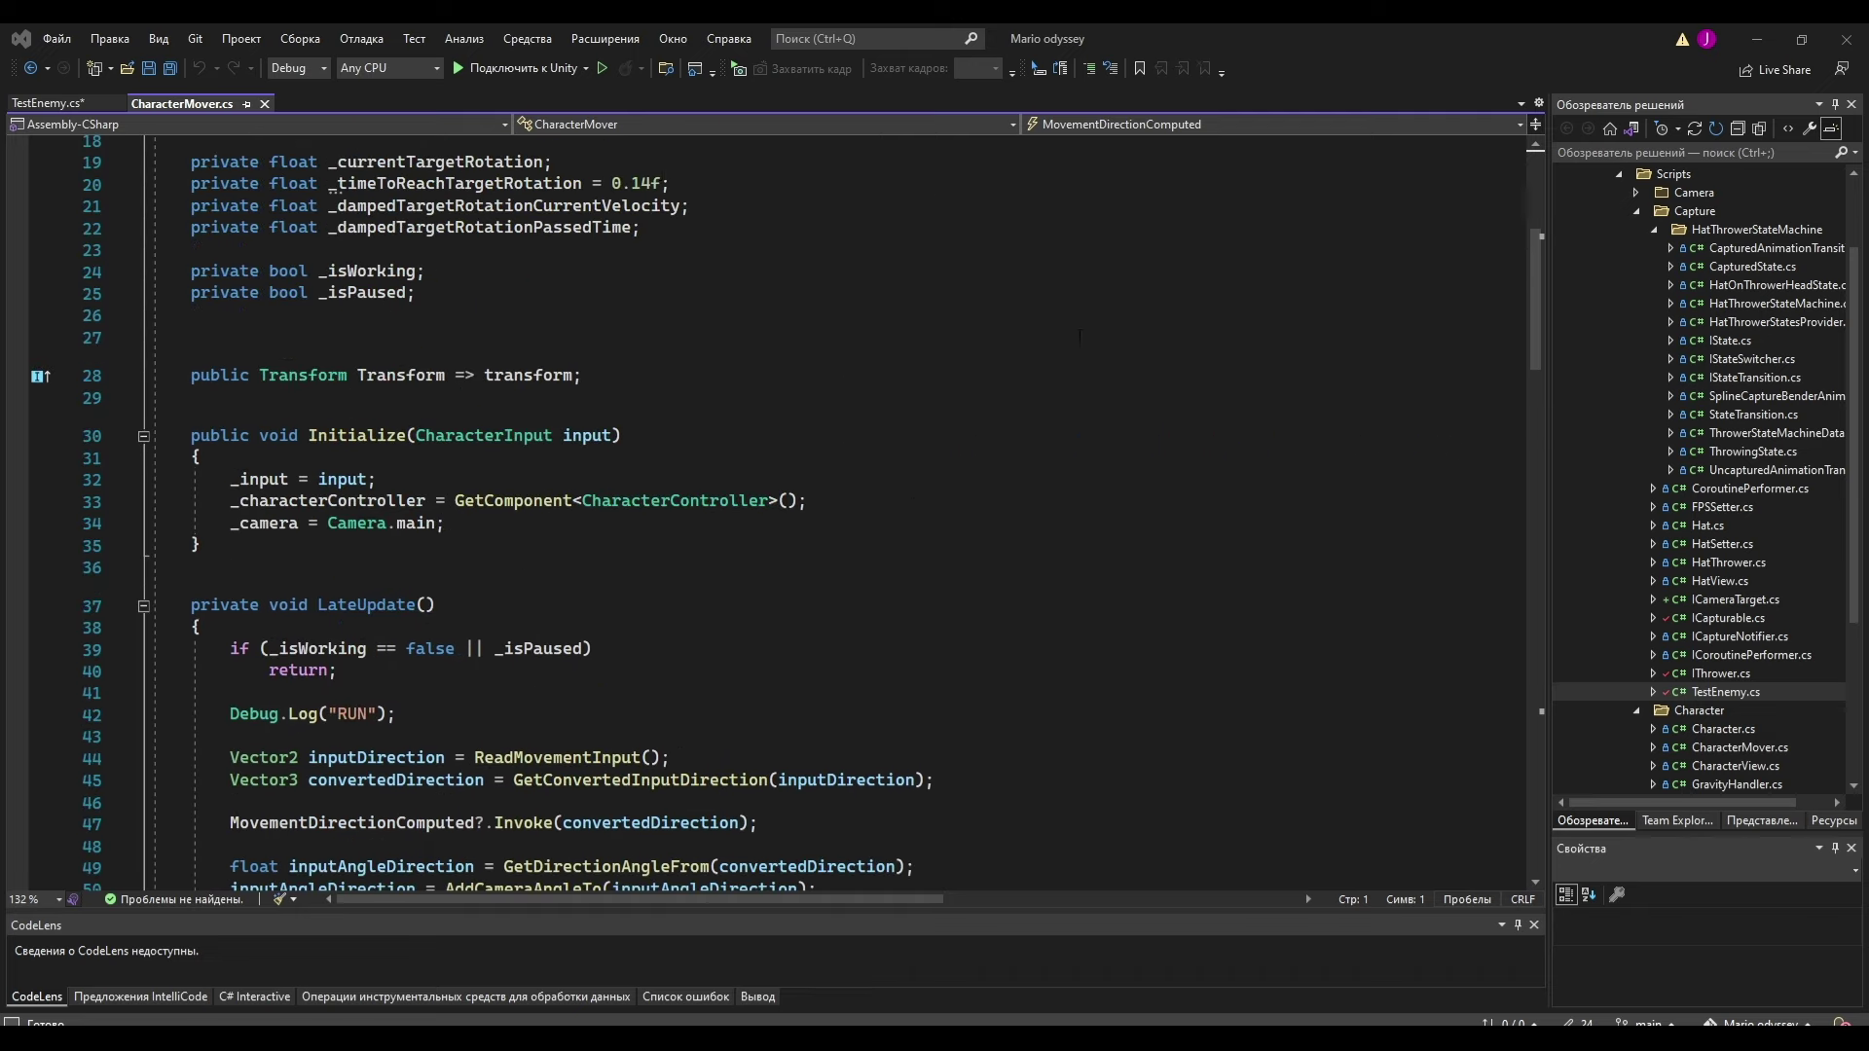
scroll(954, 331, "down", 6)
scroll(958, 370, "down", 2)
scroll(961, 399, "down", 5)
scroll(960, 399, "down", 3)
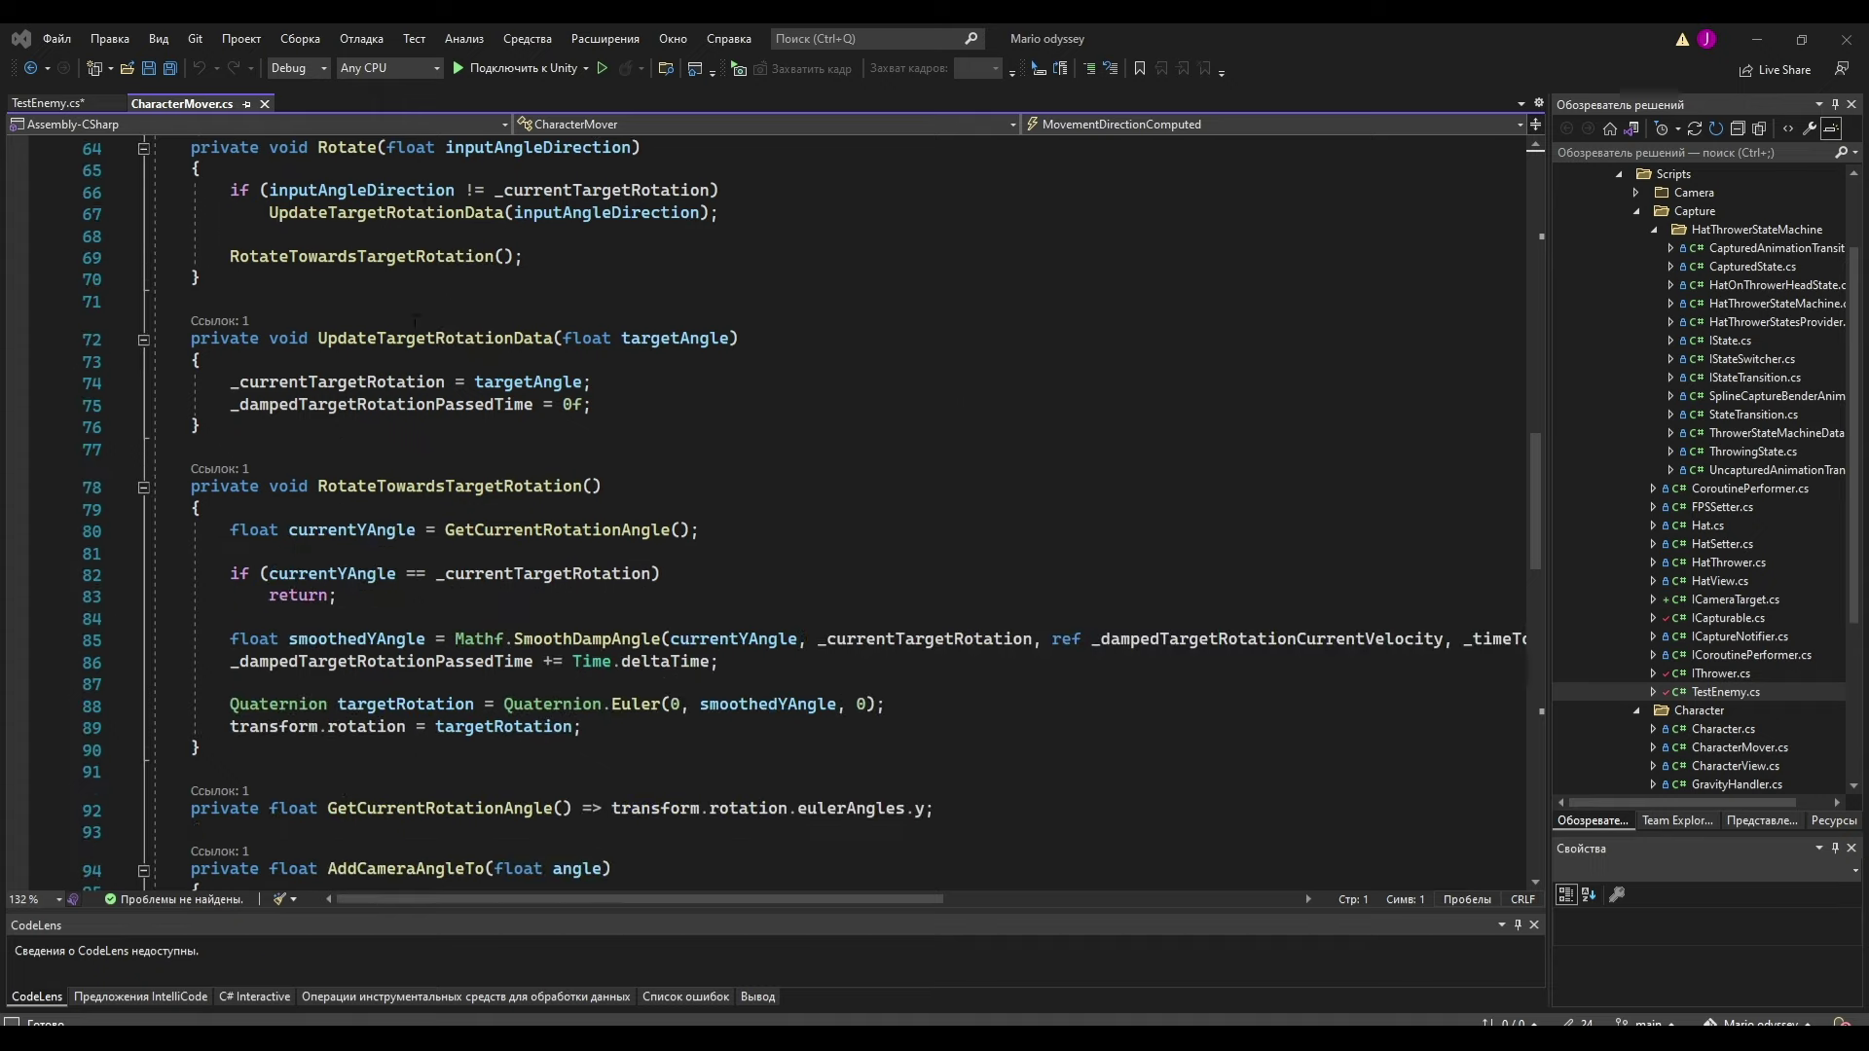
scroll(961, 399, "down", 5)
scroll(960, 399, "down", 4)
scroll(960, 399, "down", 5)
scroll(571, 584, "up", 7)
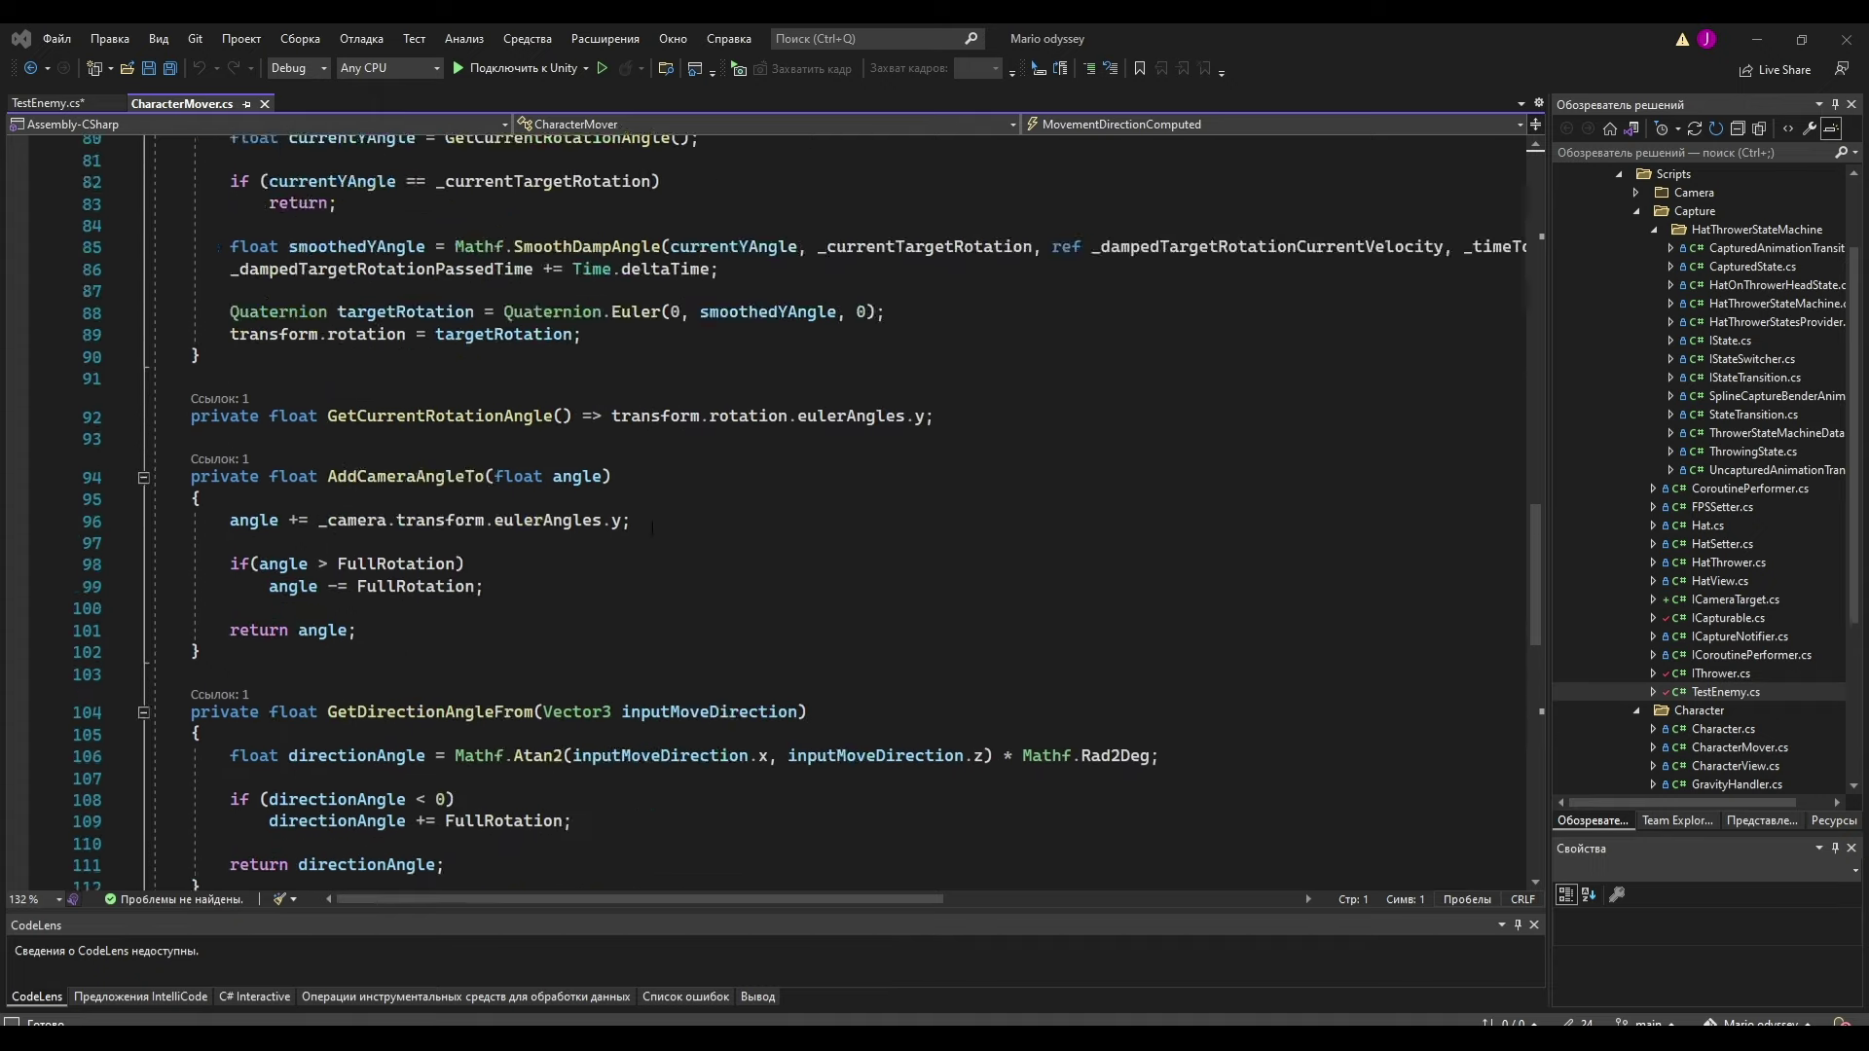
scroll(572, 584, "up", 9)
scroll(571, 584, "up", 5)
scroll(571, 584, "down", 2)
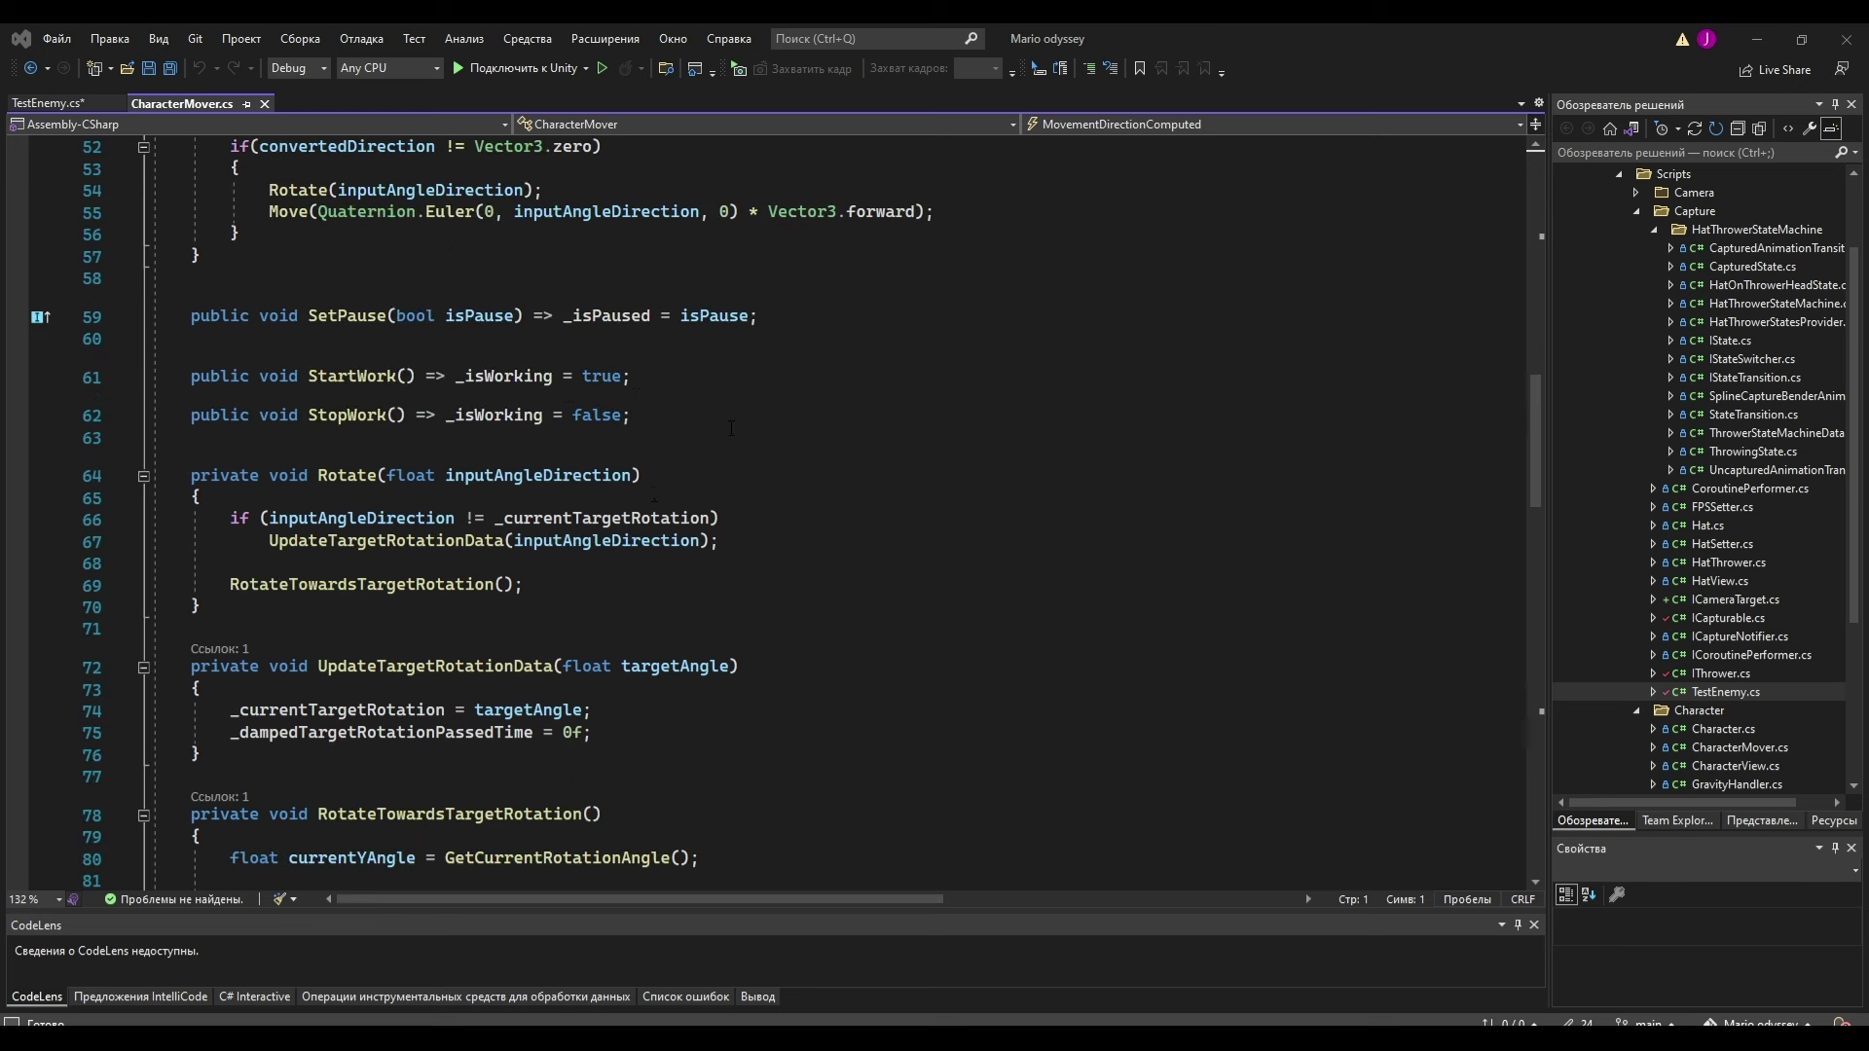
left_click_drag(609, 413, 170, 387)
left_click(380, 377)
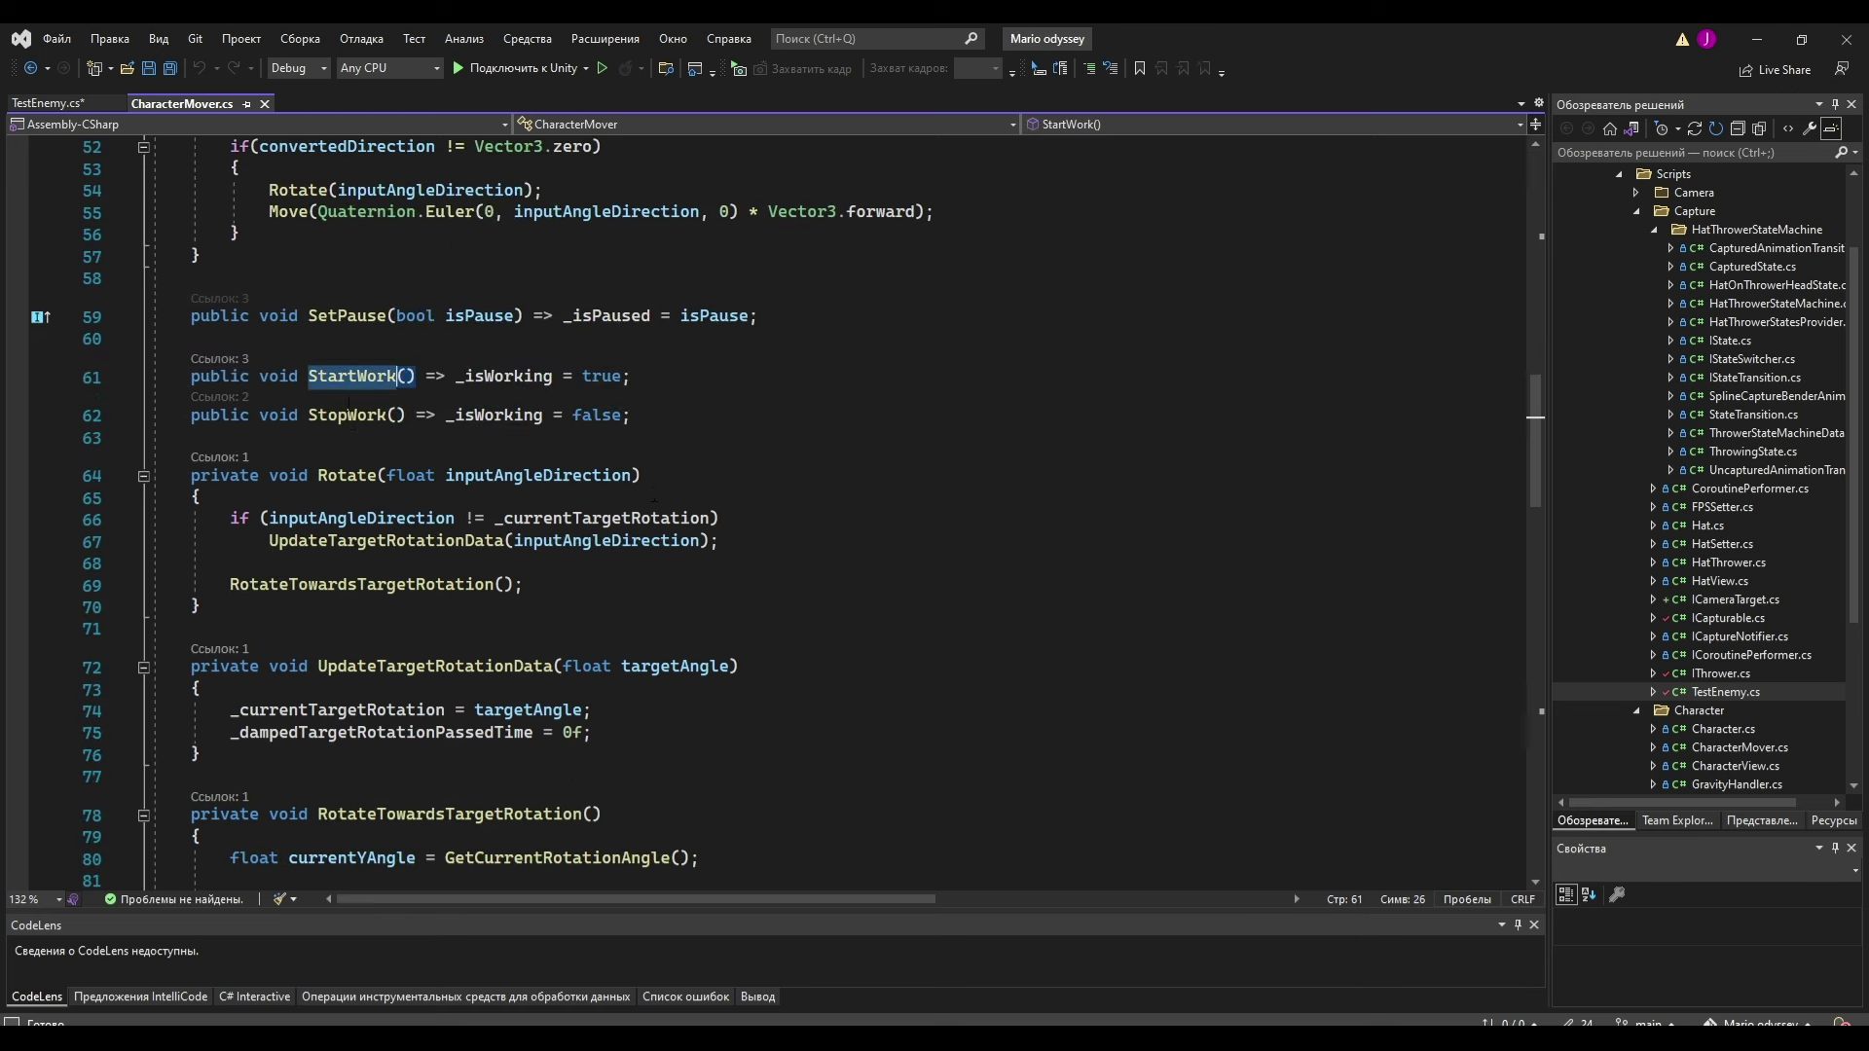
left_click(385, 417)
scroll(477, 435, "down", 1)
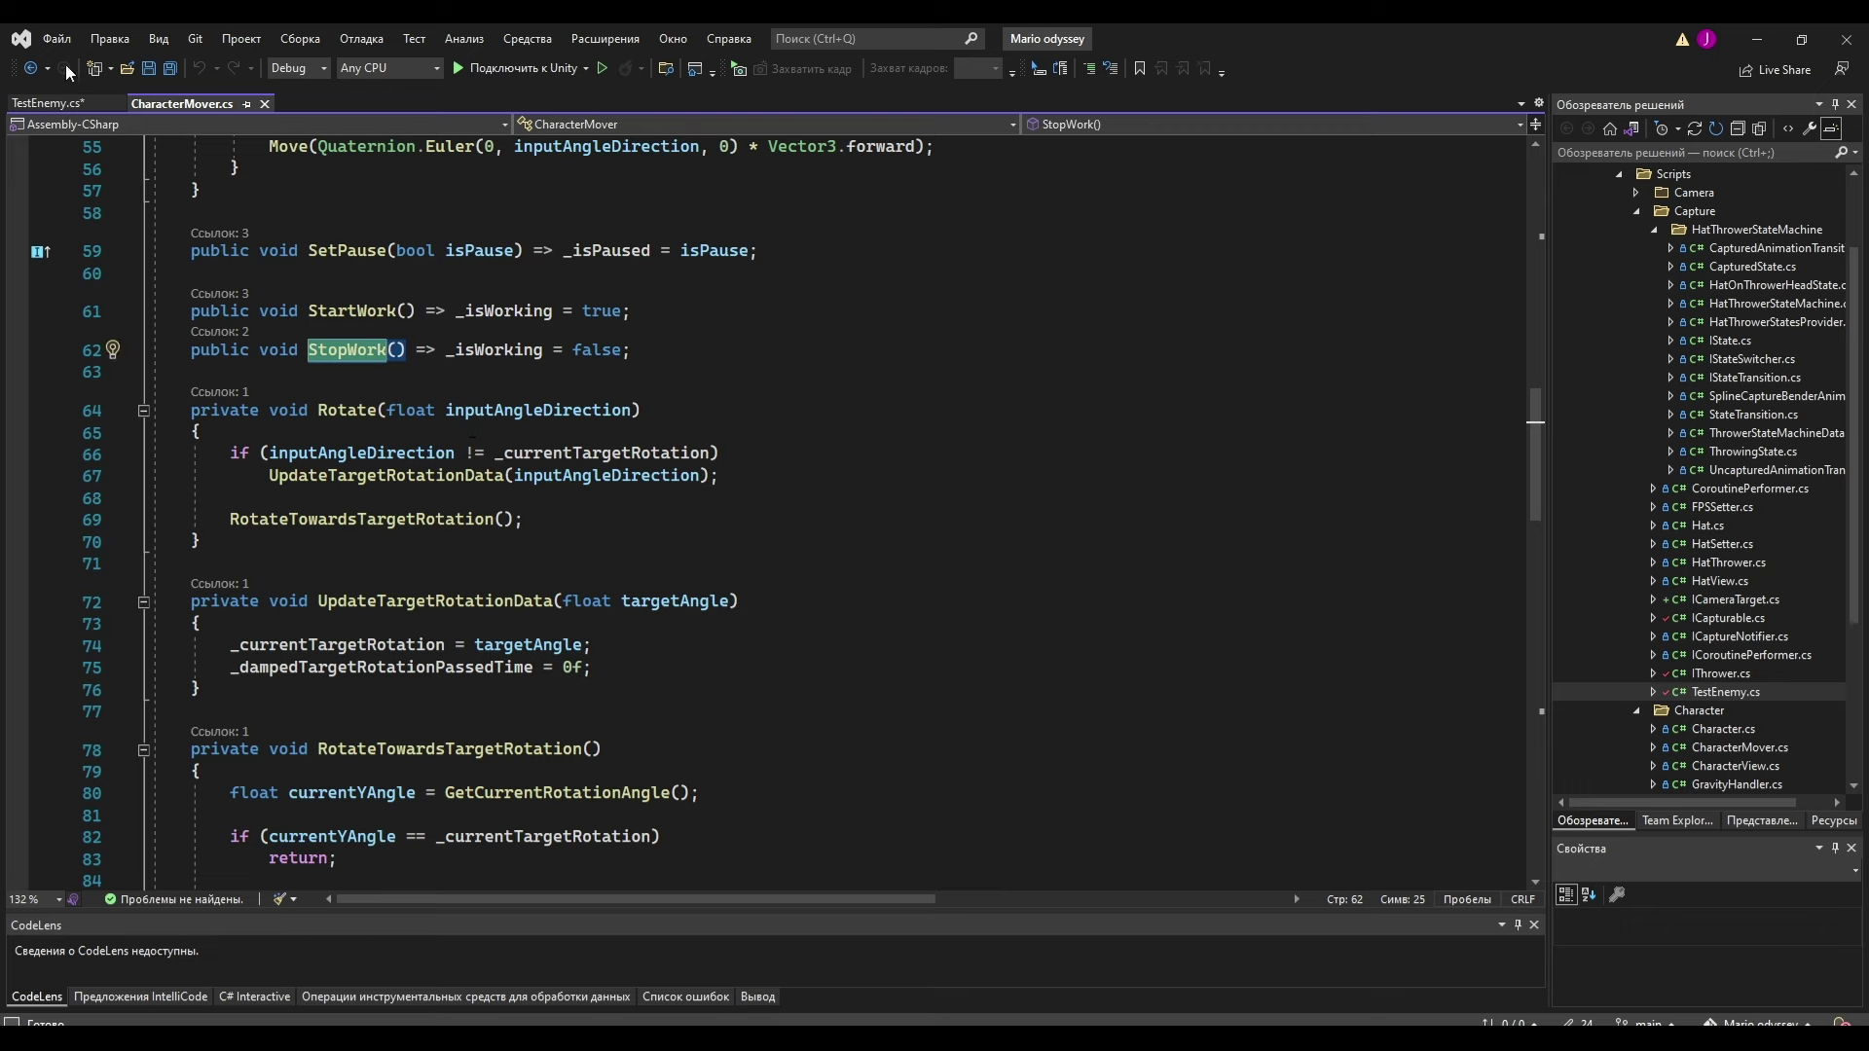
In TestEnemy.cs, highlight the ICapturable interface, _mover field, and StartWork/StopWork calls in Capture/Uncapture.
left_click(56, 101)
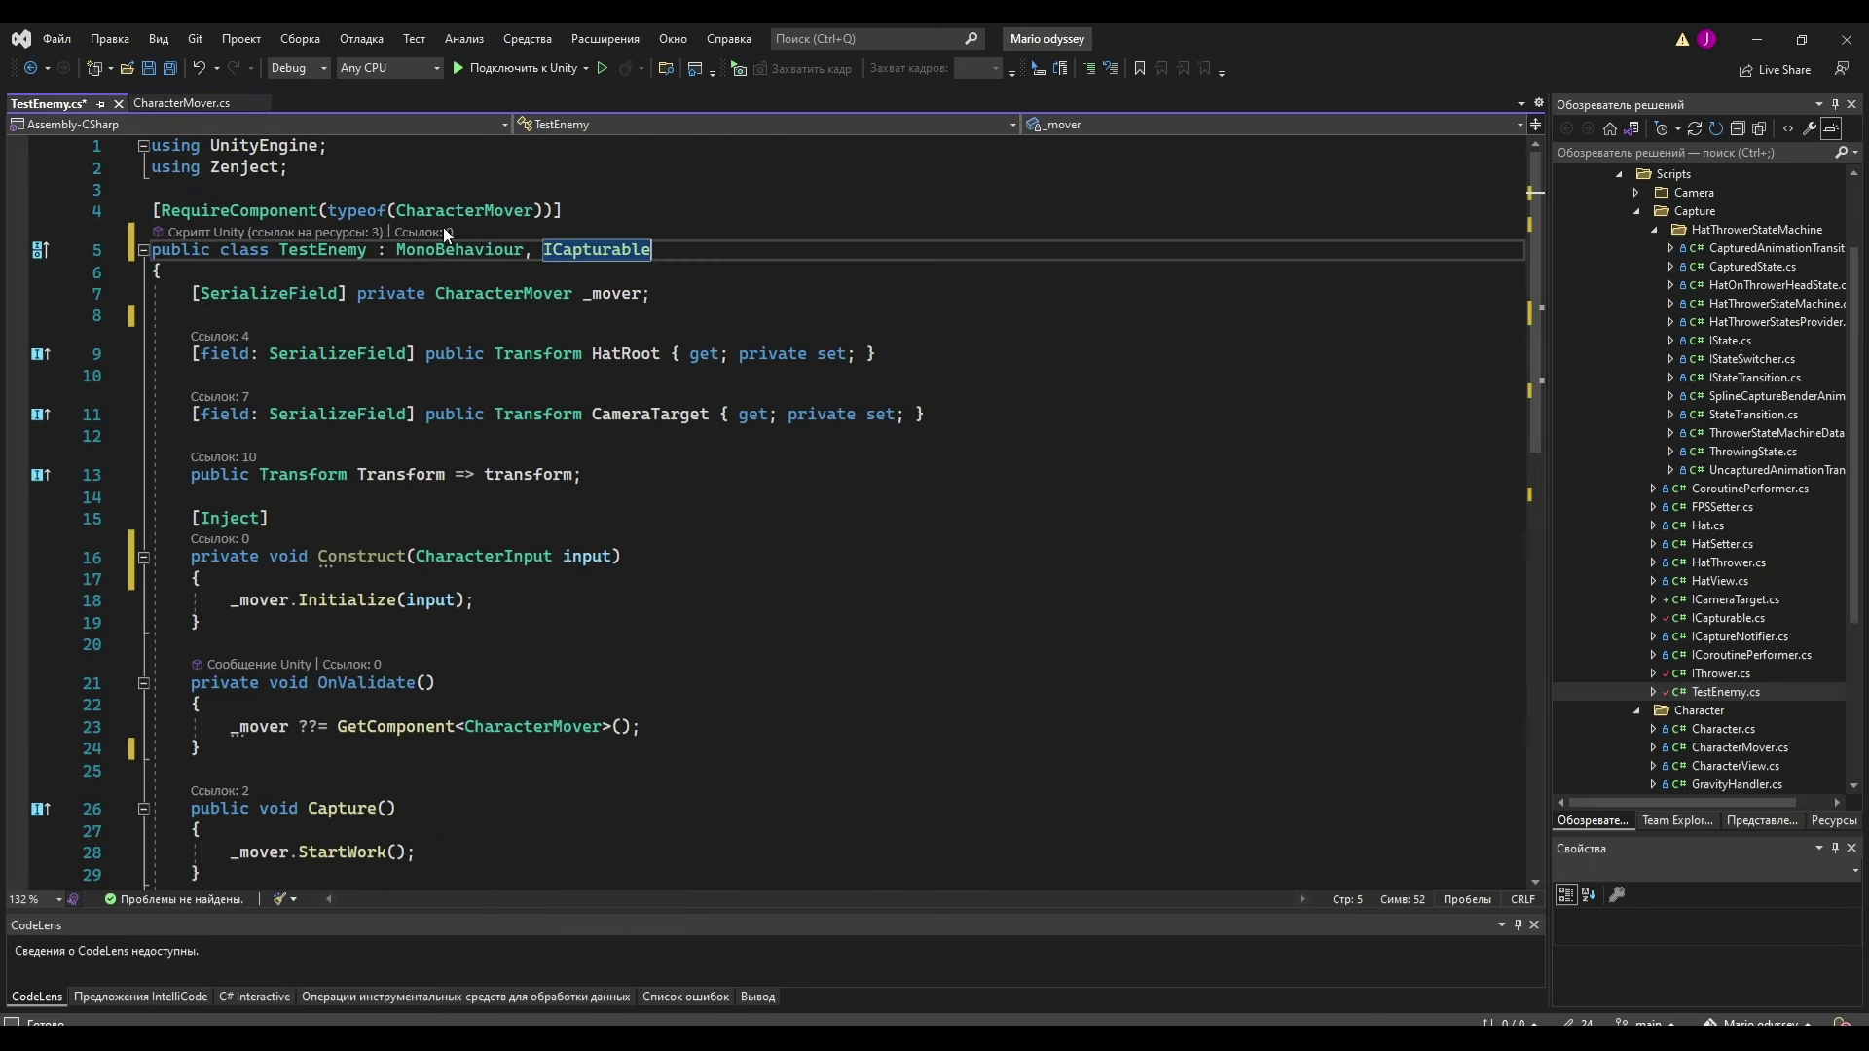
double_click(611, 249)
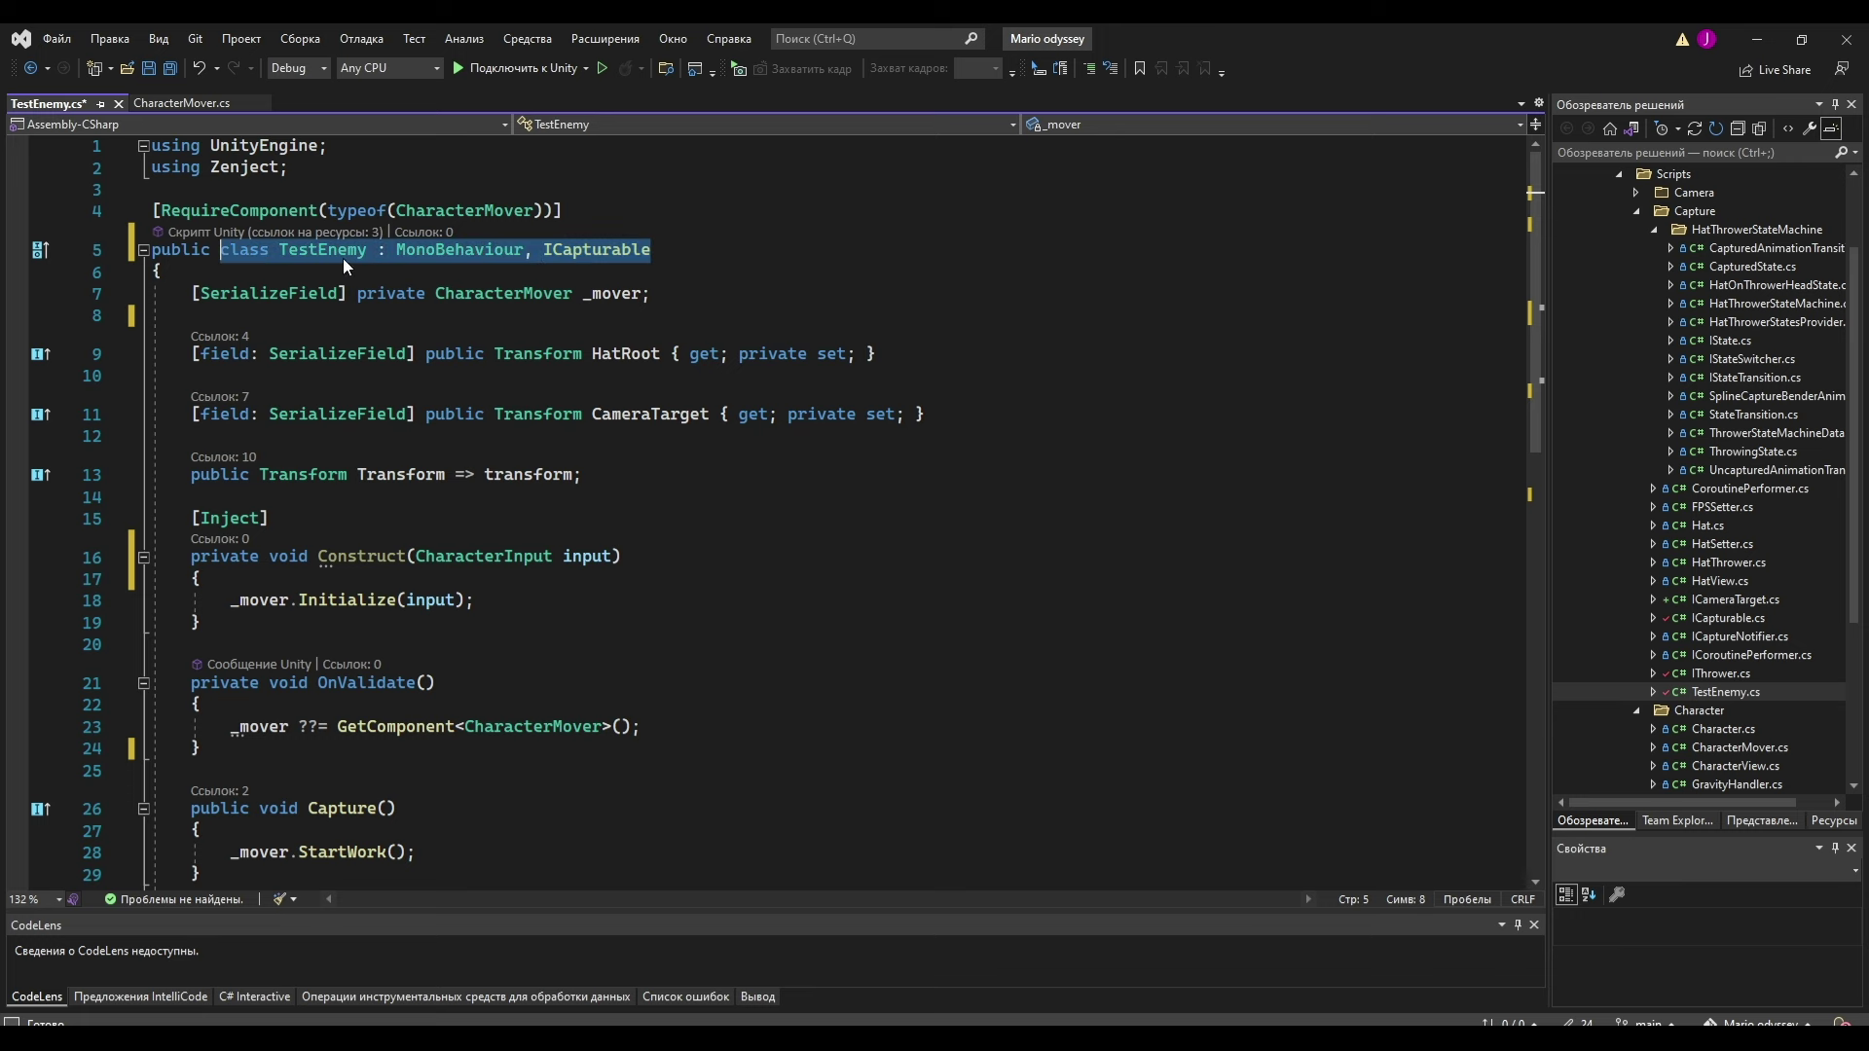
left_click_drag(651, 293, 307, 293)
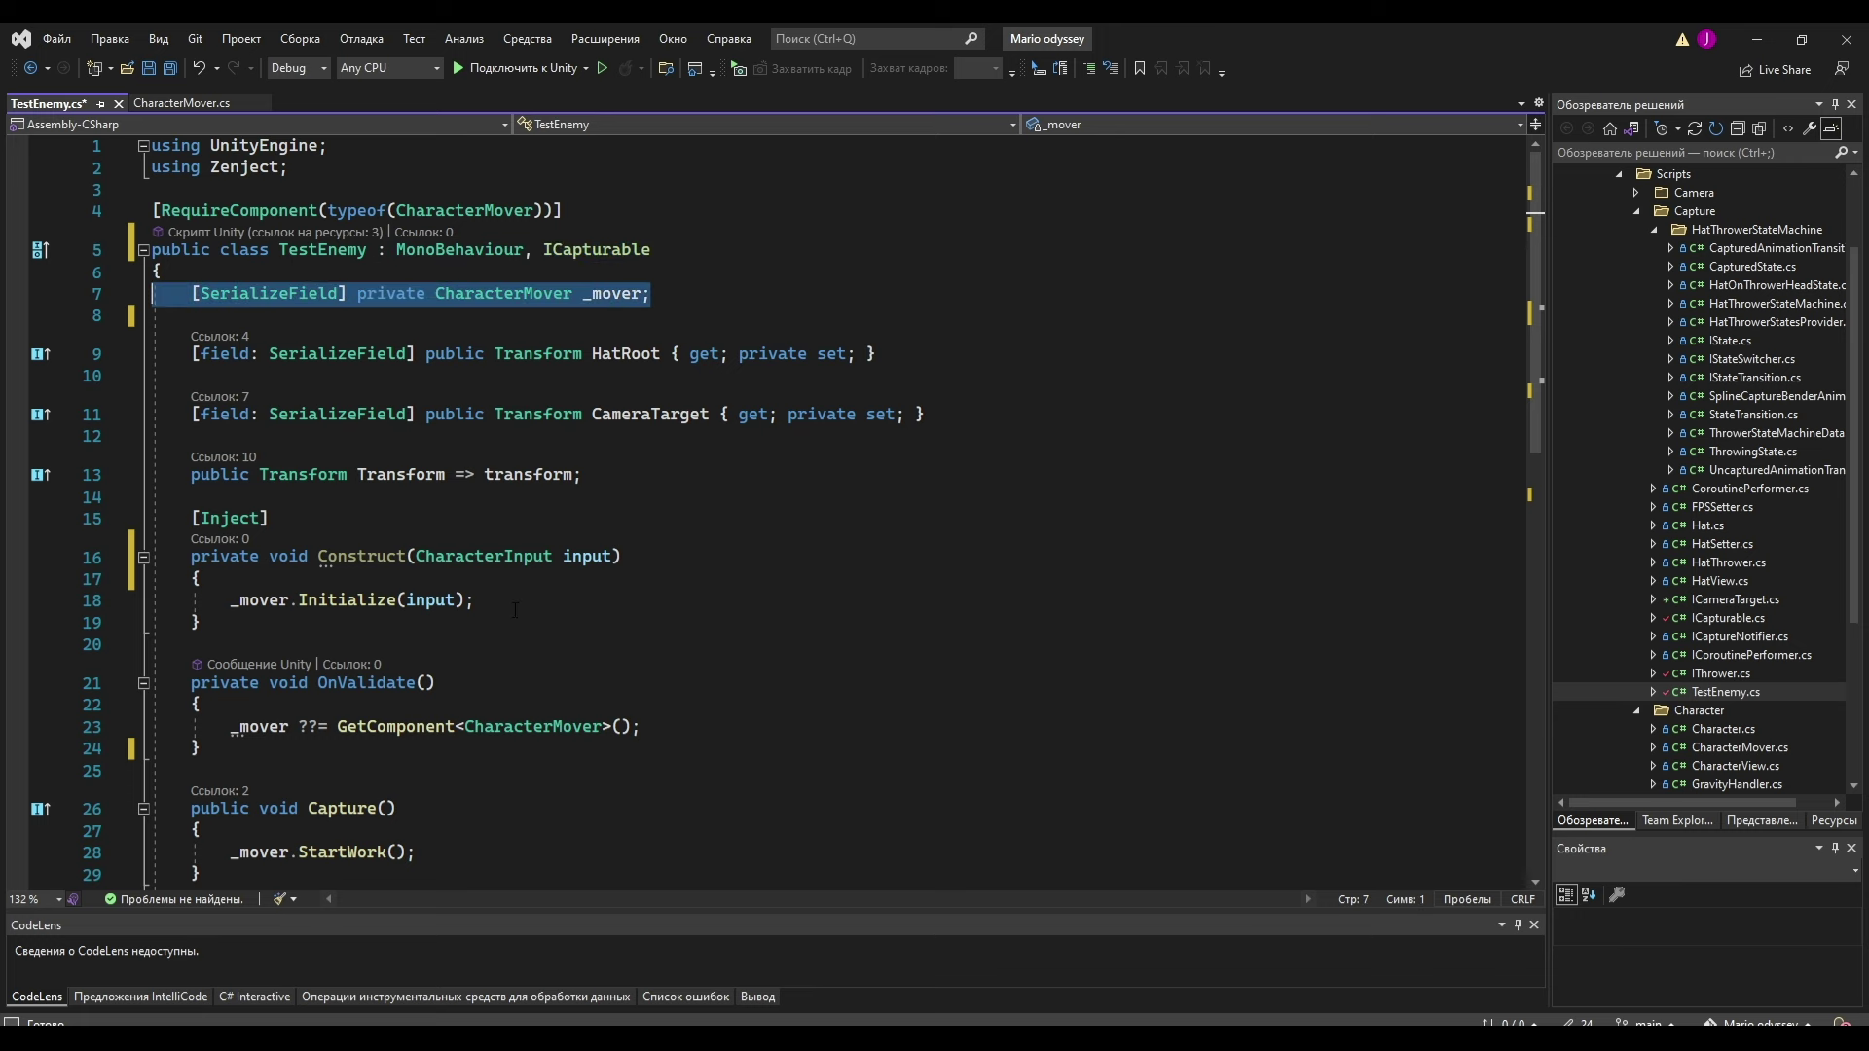
scroll(515, 609, "down", 1)
left_click_drag(200, 682, 173, 617)
scroll(426, 598, "down", 3)
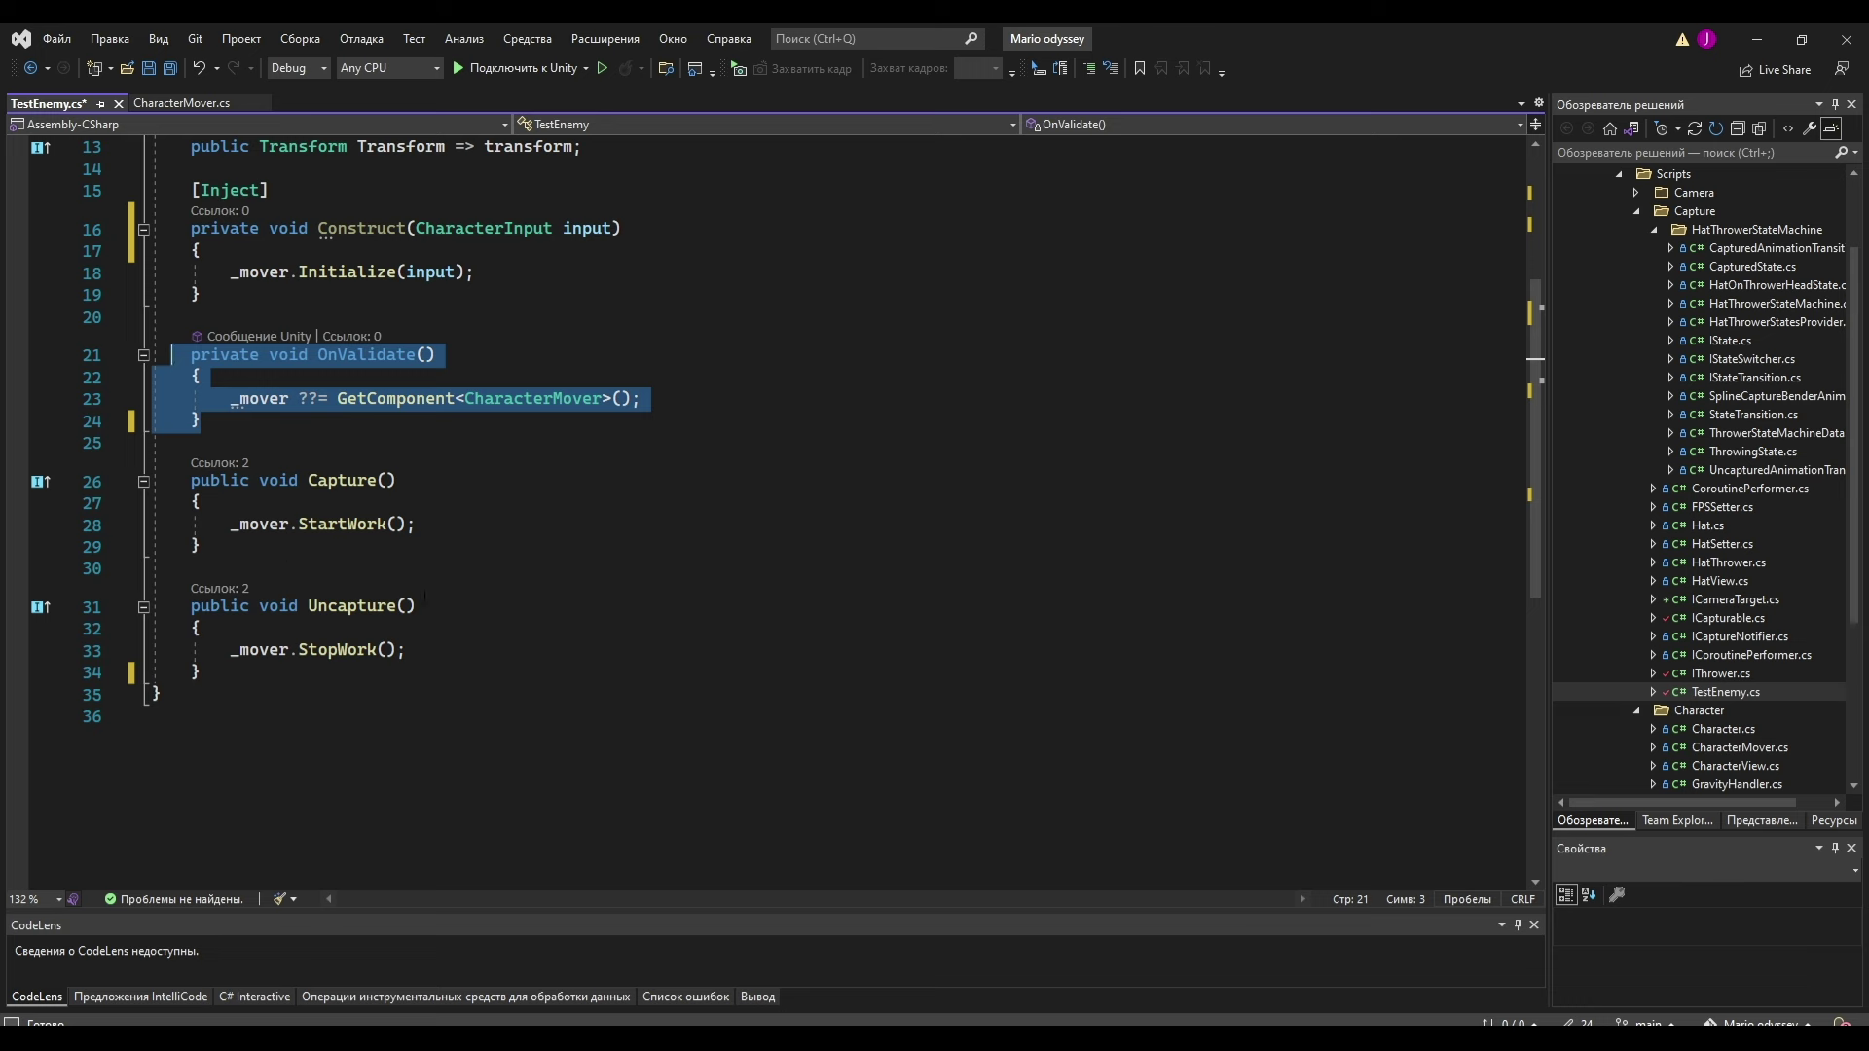
left_click_drag(201, 546, 182, 480)
mouse_move(249, 669)
left_mouse_down()
mouse_move(181, 605)
mouse_move(399, 650)
left_mouse_up()
left_click(463, 526)
left_click_drag(230, 524, 415, 524)
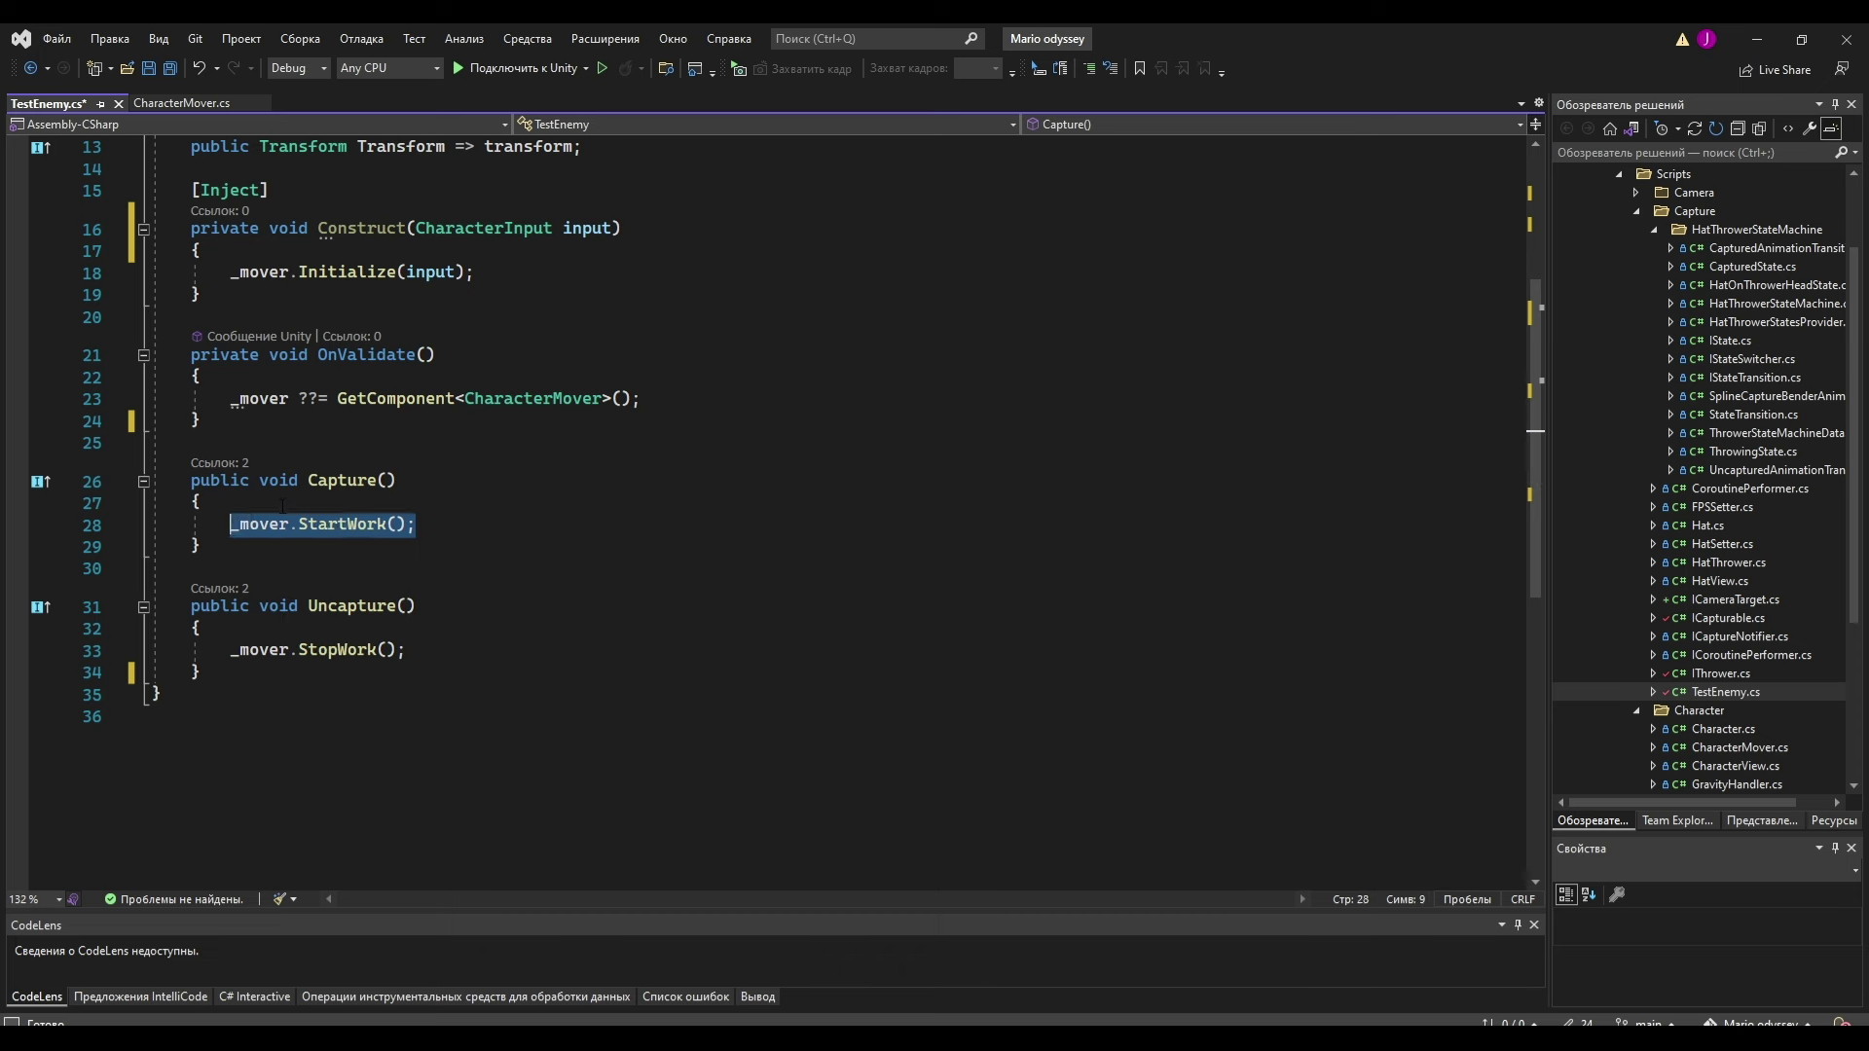
Add a // comment line at the start of Capture and an empty line inside Uncapture.
left_click(289, 507)
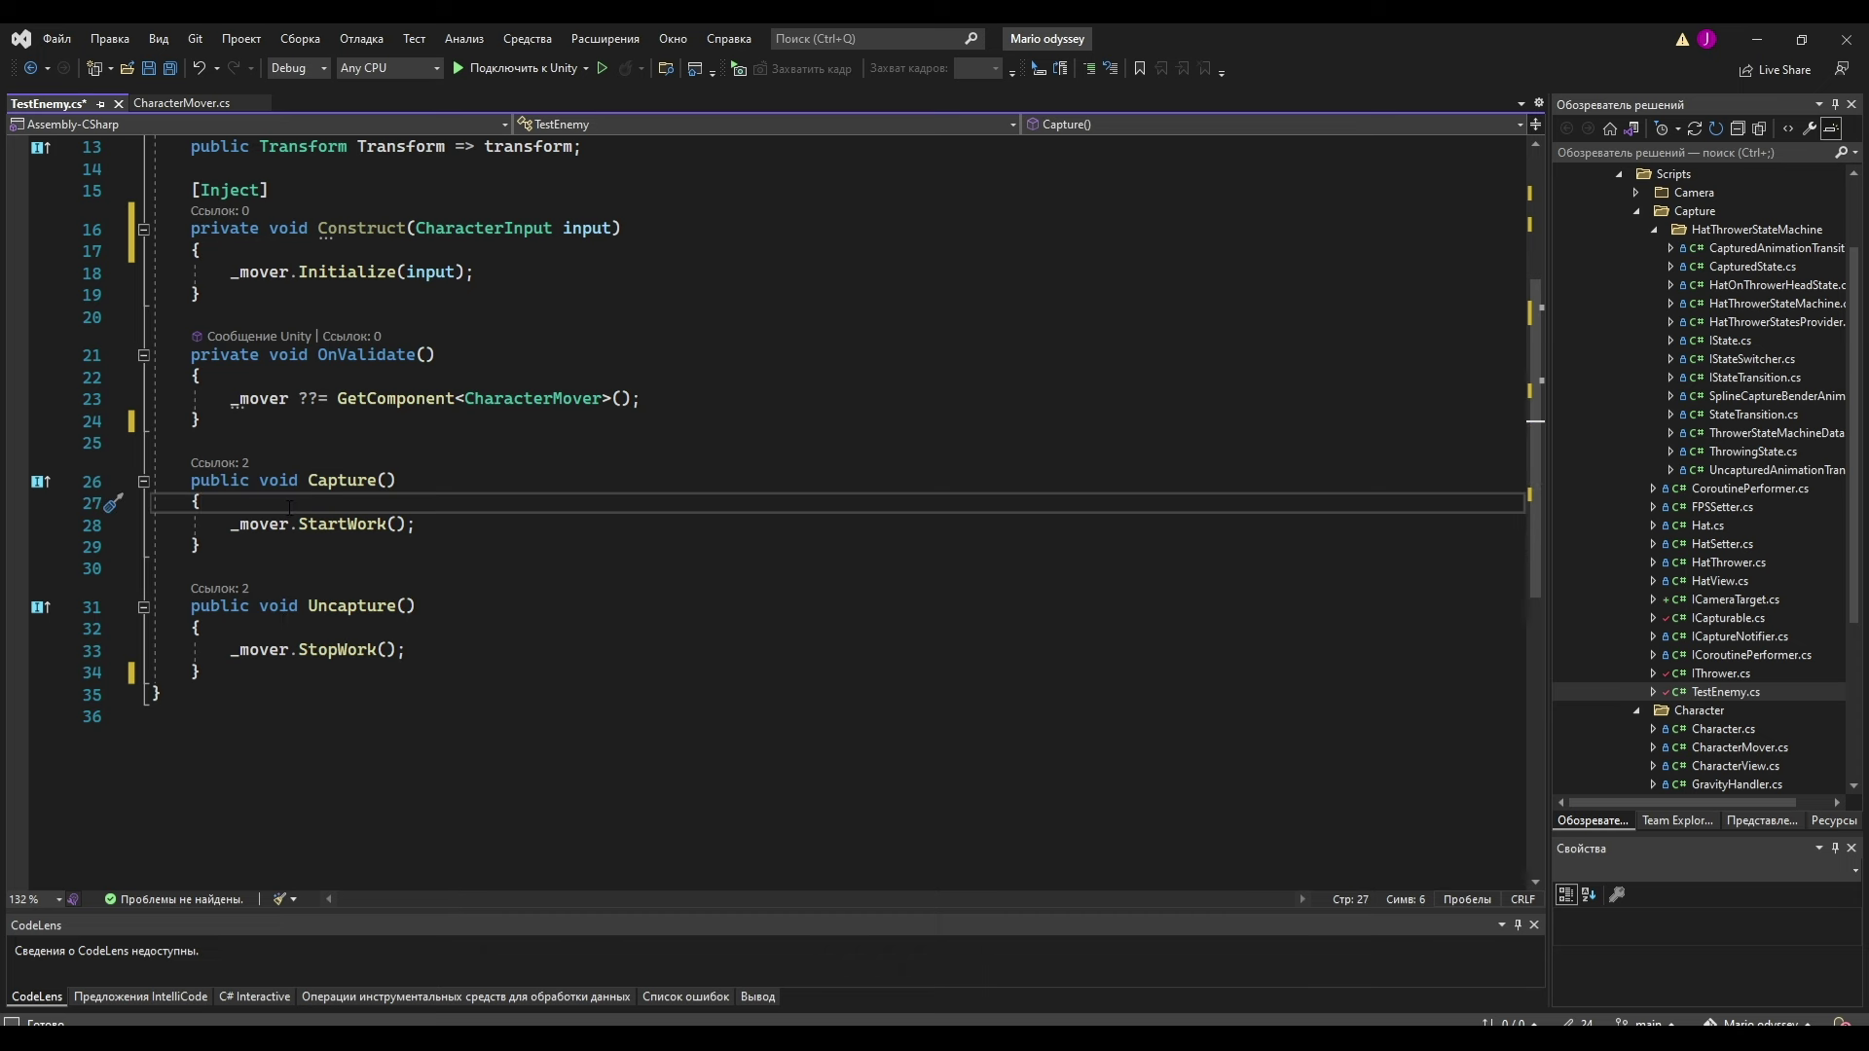
key("Return")
type("//отключить ИИ")
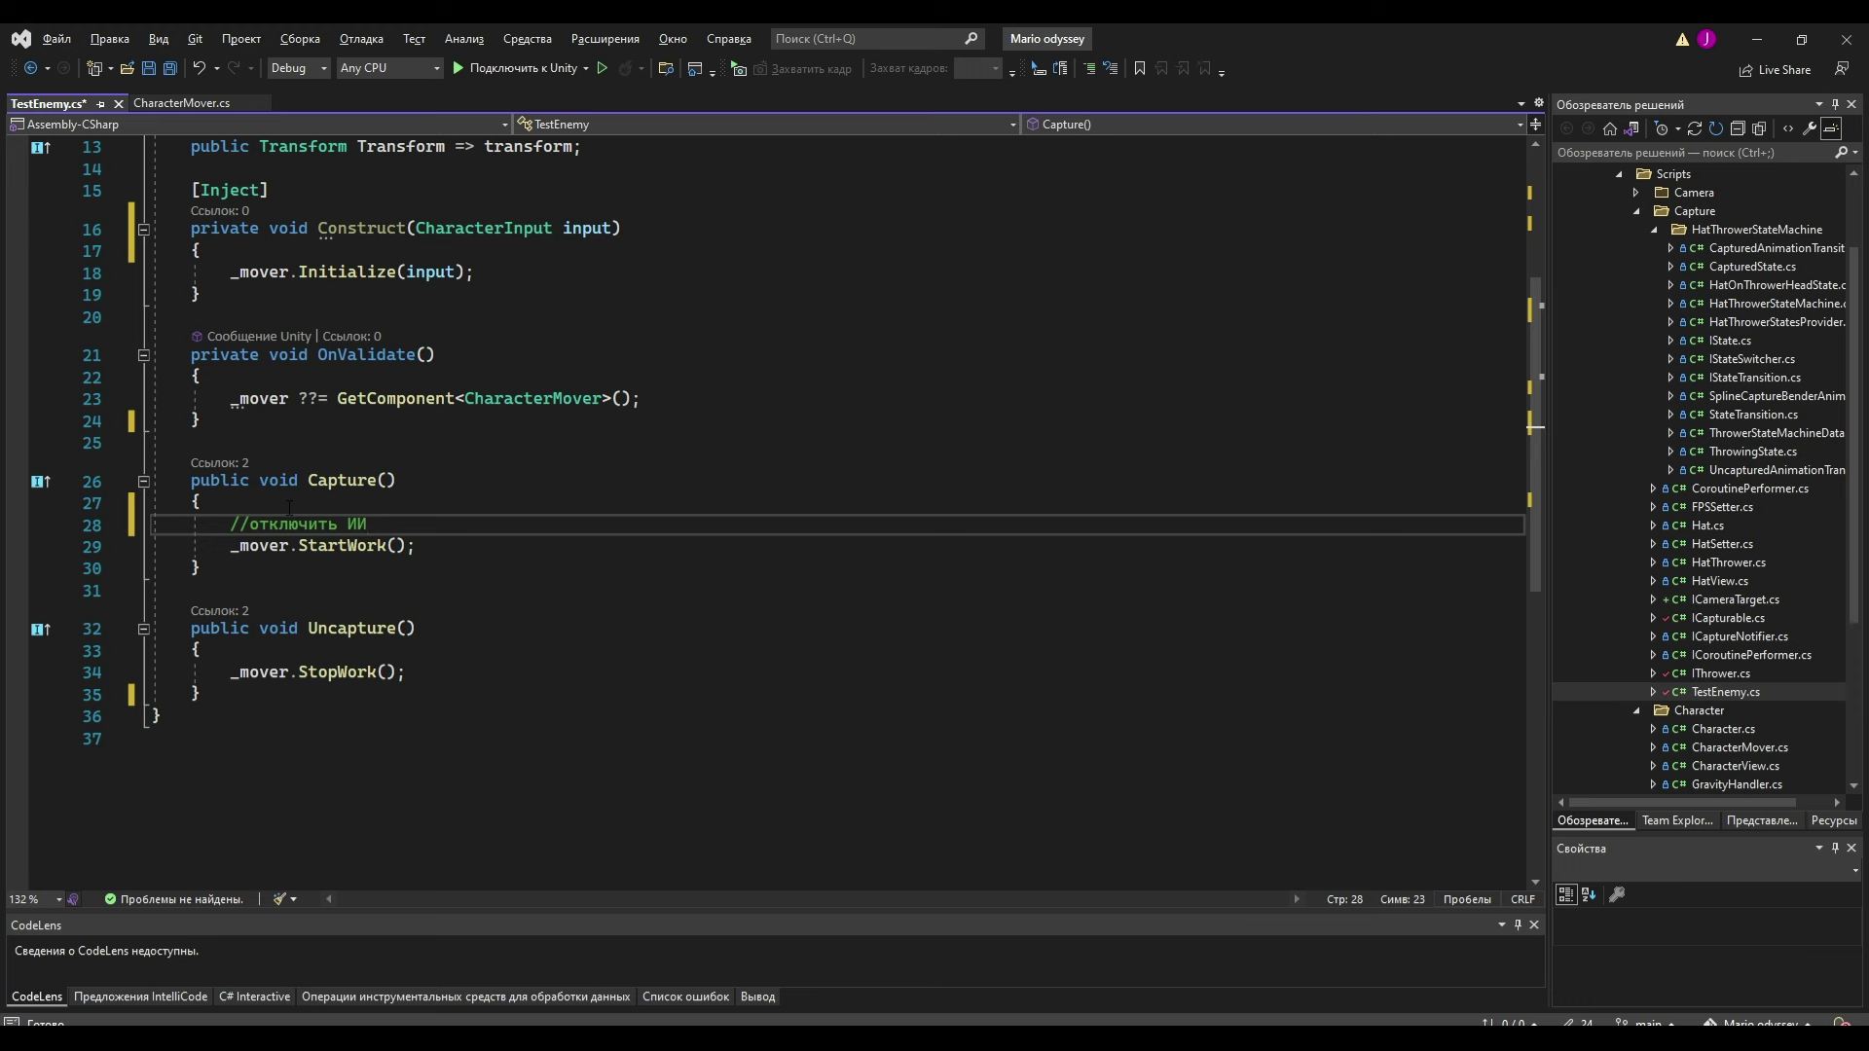
left_click(300, 648)
key("Return")
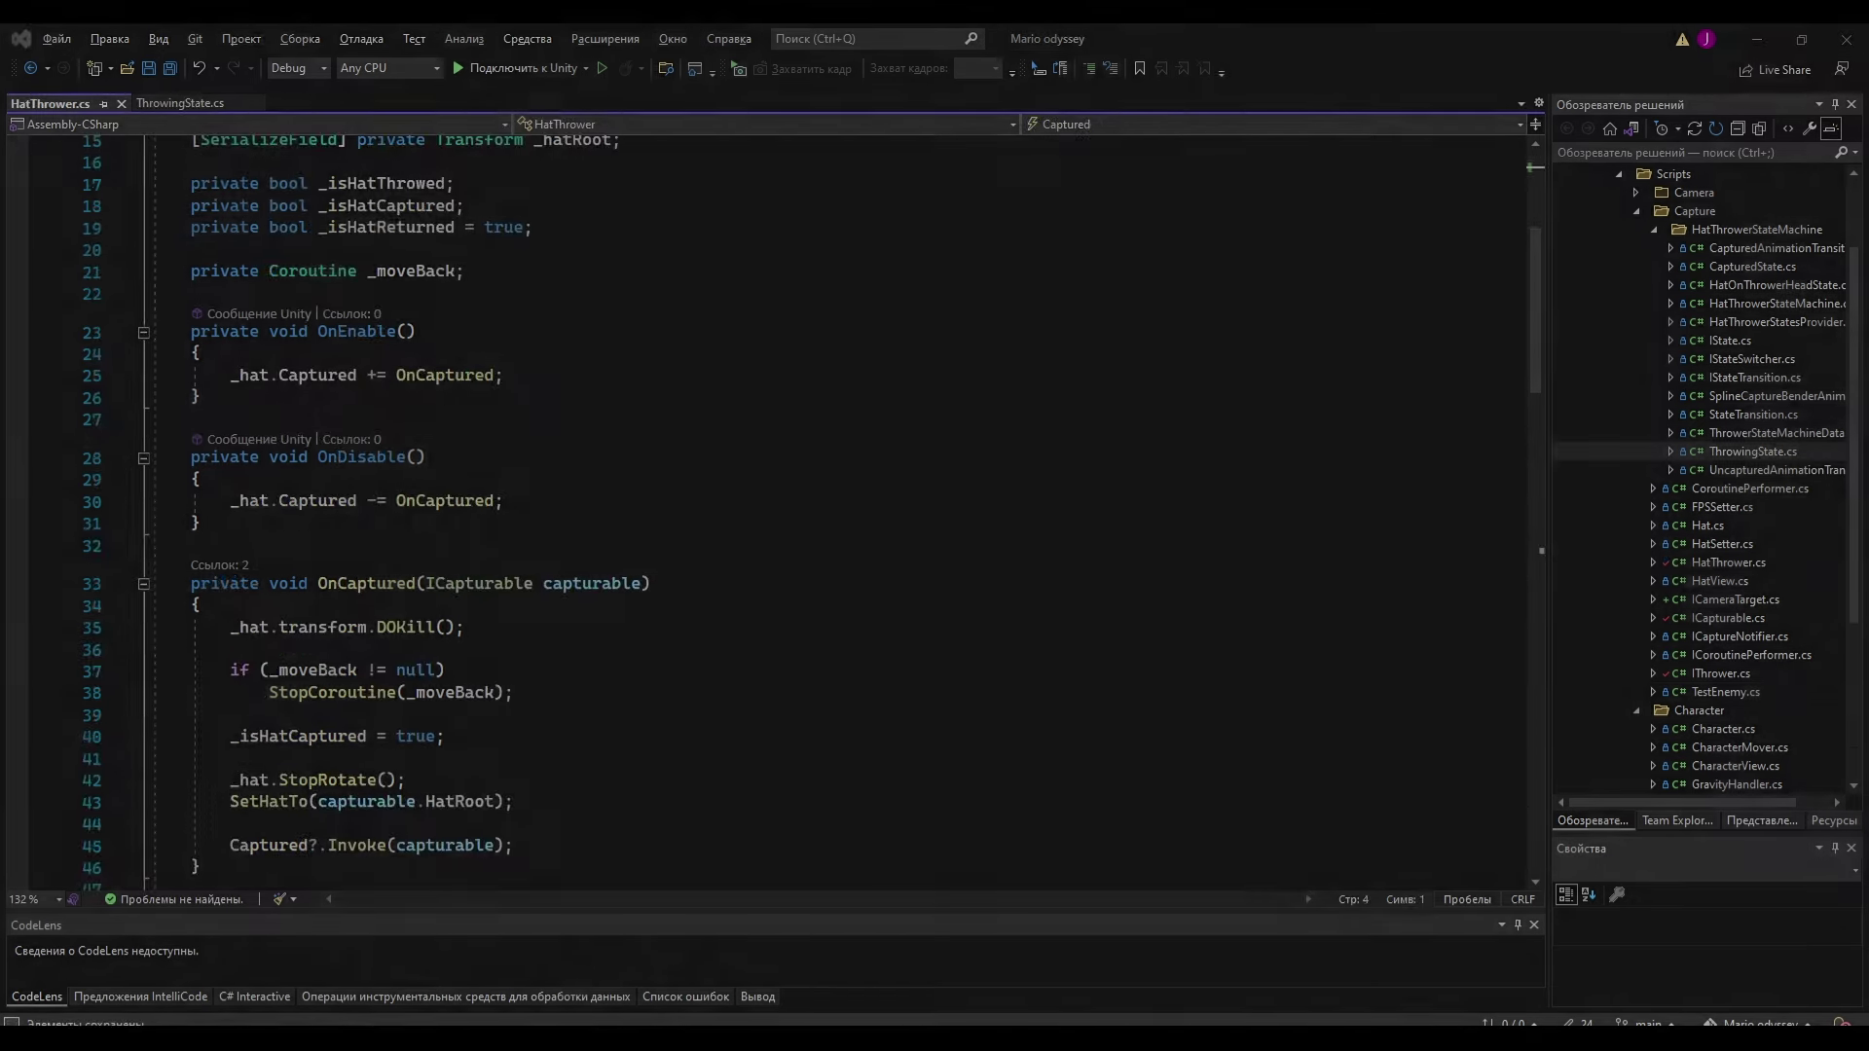
scroll(730, 419, "up", 1)
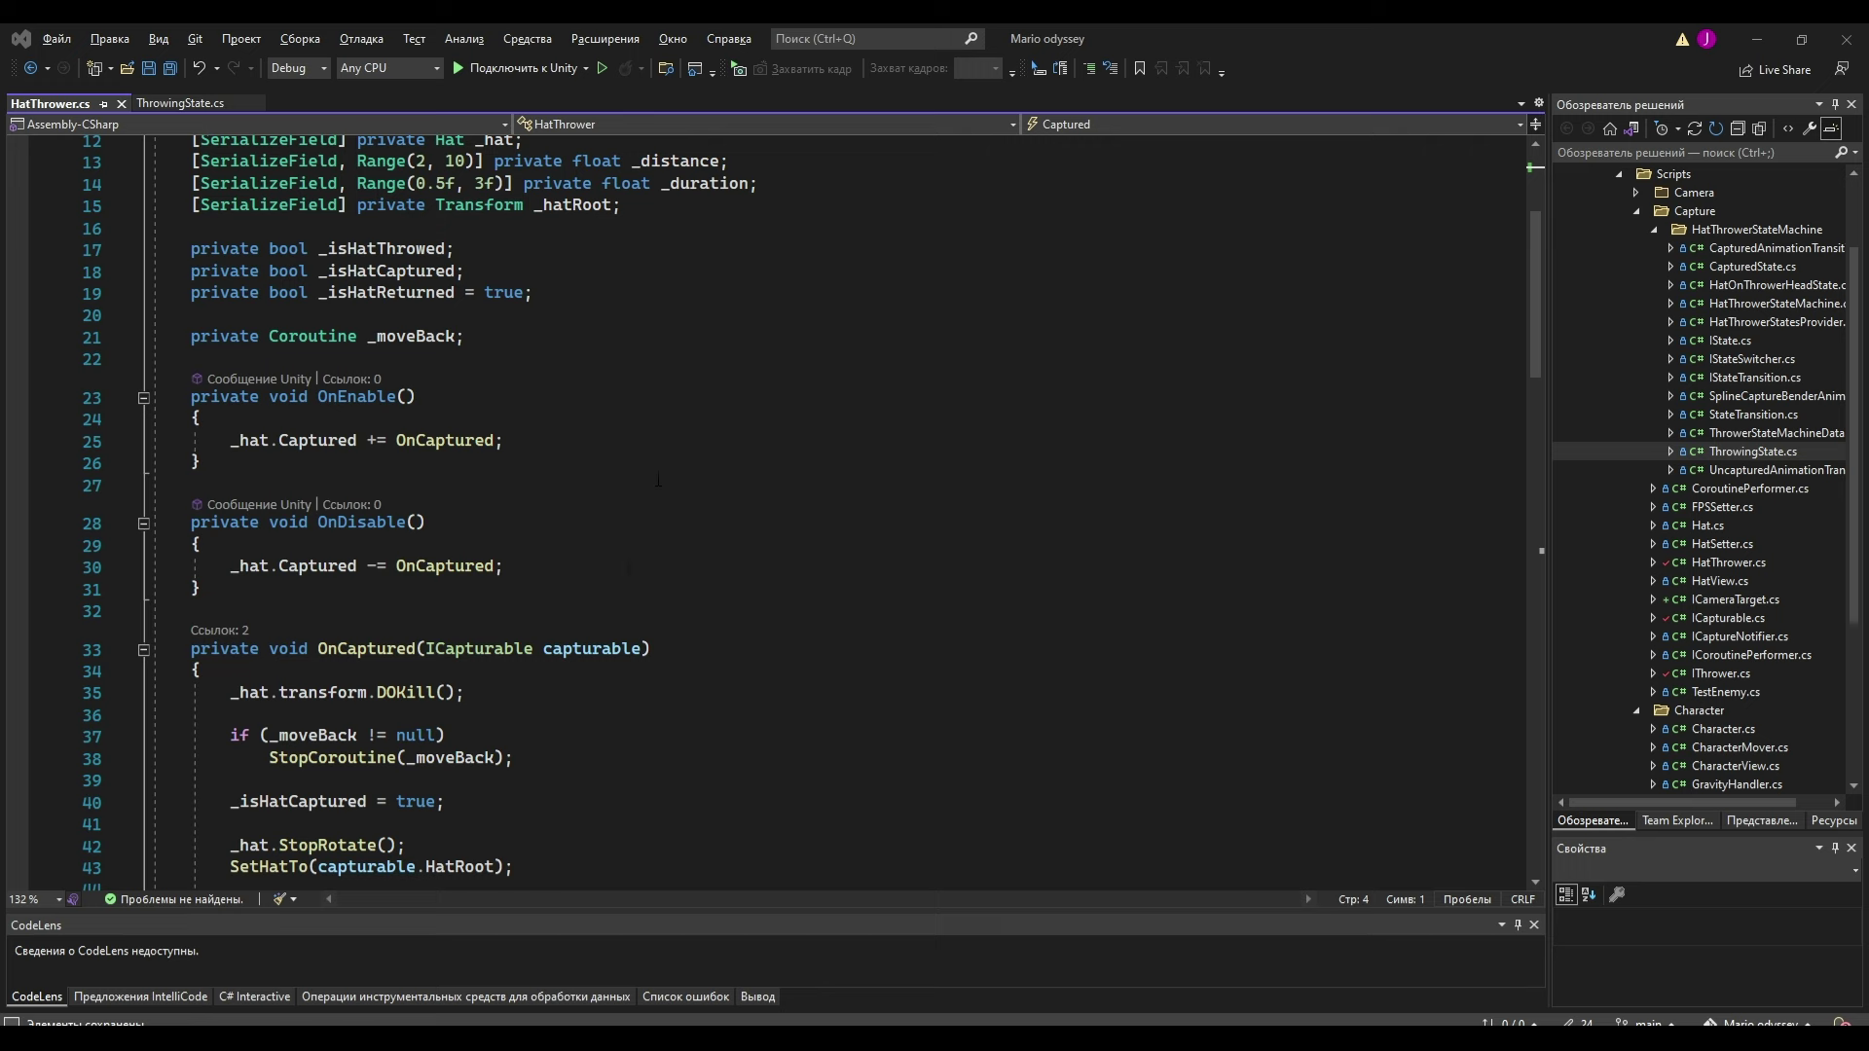
scroll(657, 479, "up", 3)
double_click(327, 205)
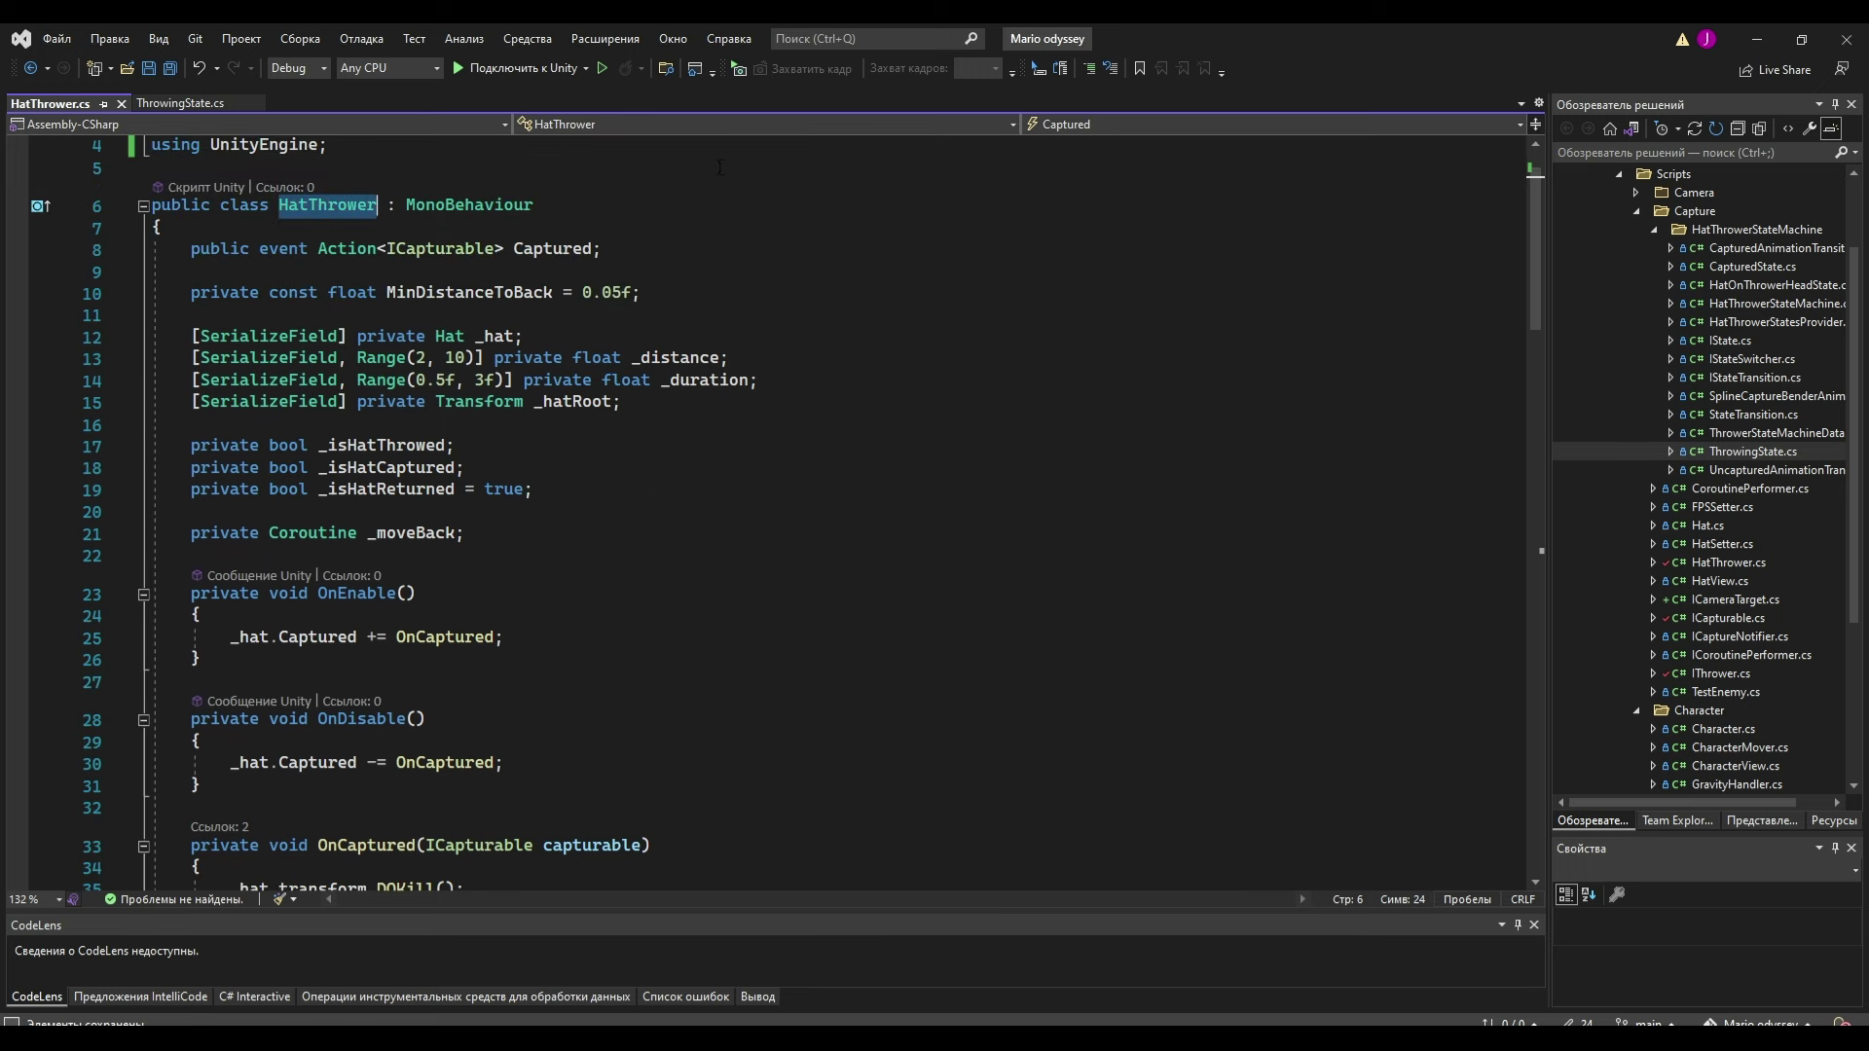
scroll(368, 285, "down", 2)
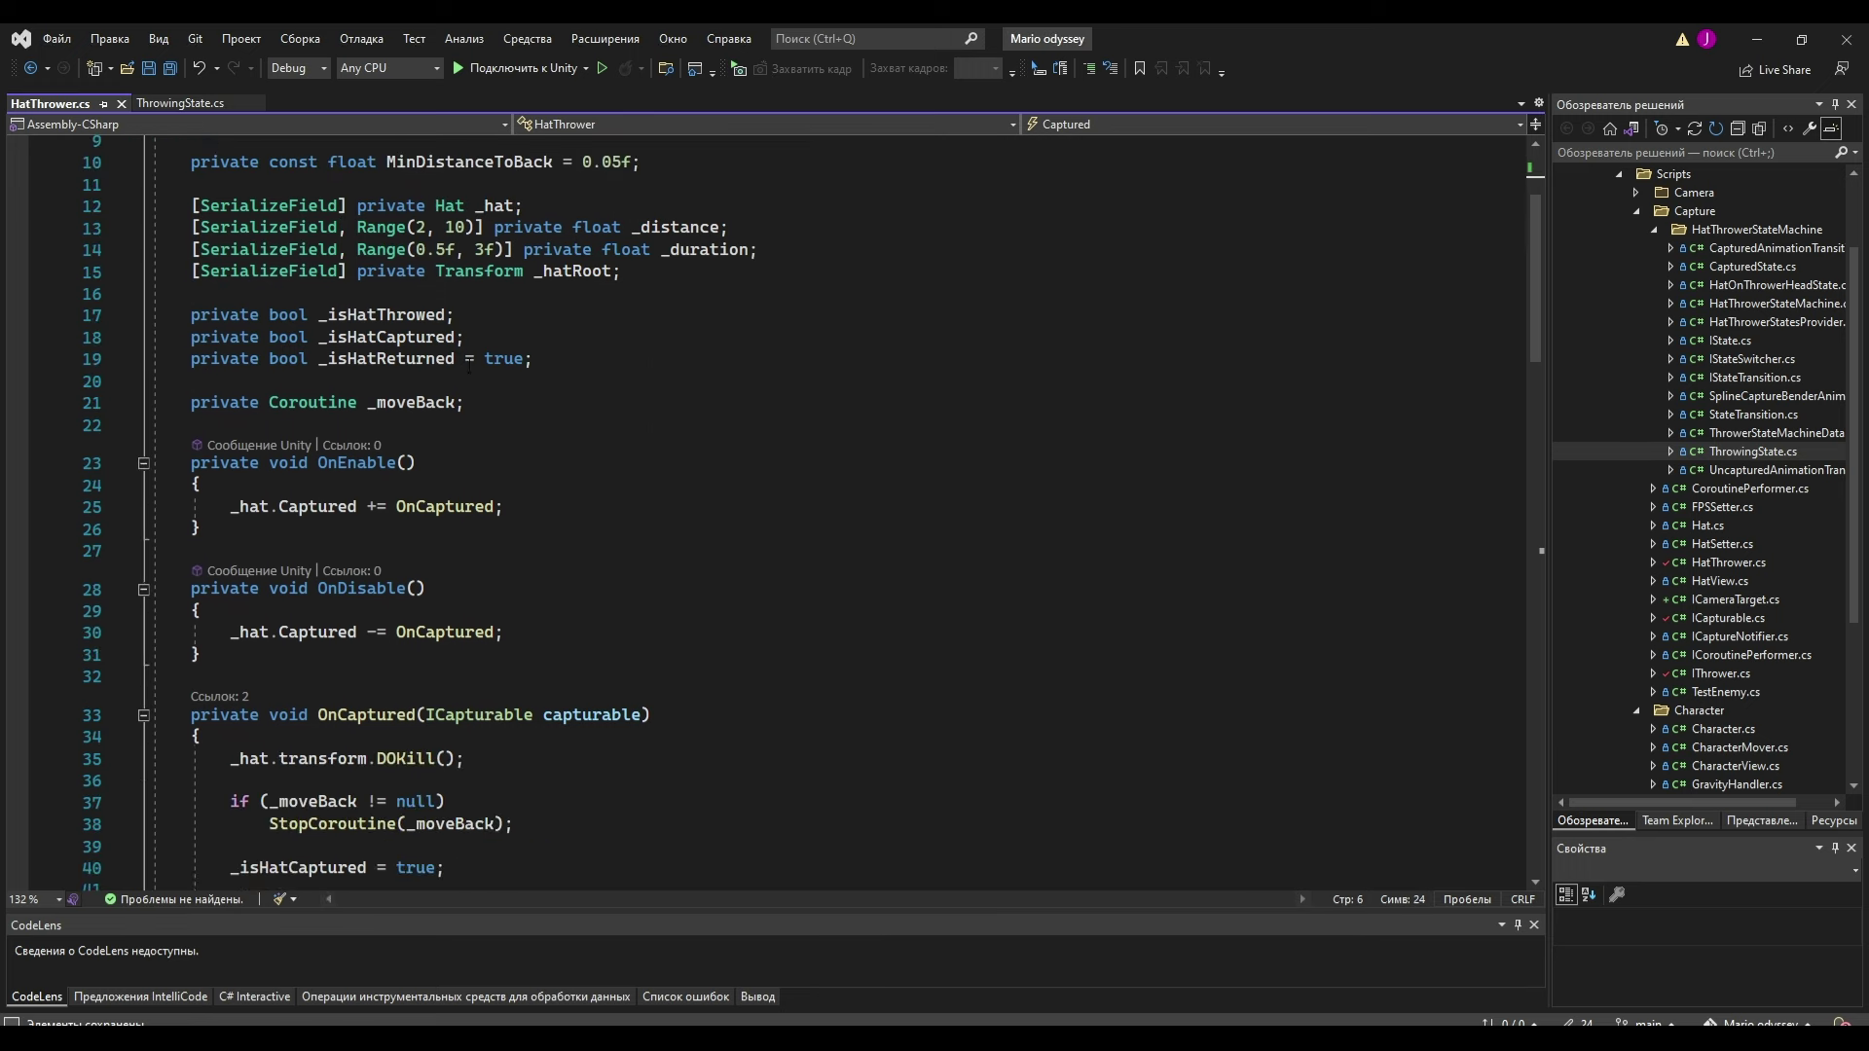
scroll(486, 301, "down", 6)
scroll(603, 321, "down", 3)
scroll(716, 337, "down", 4)
scroll(632, 448, "up", 2)
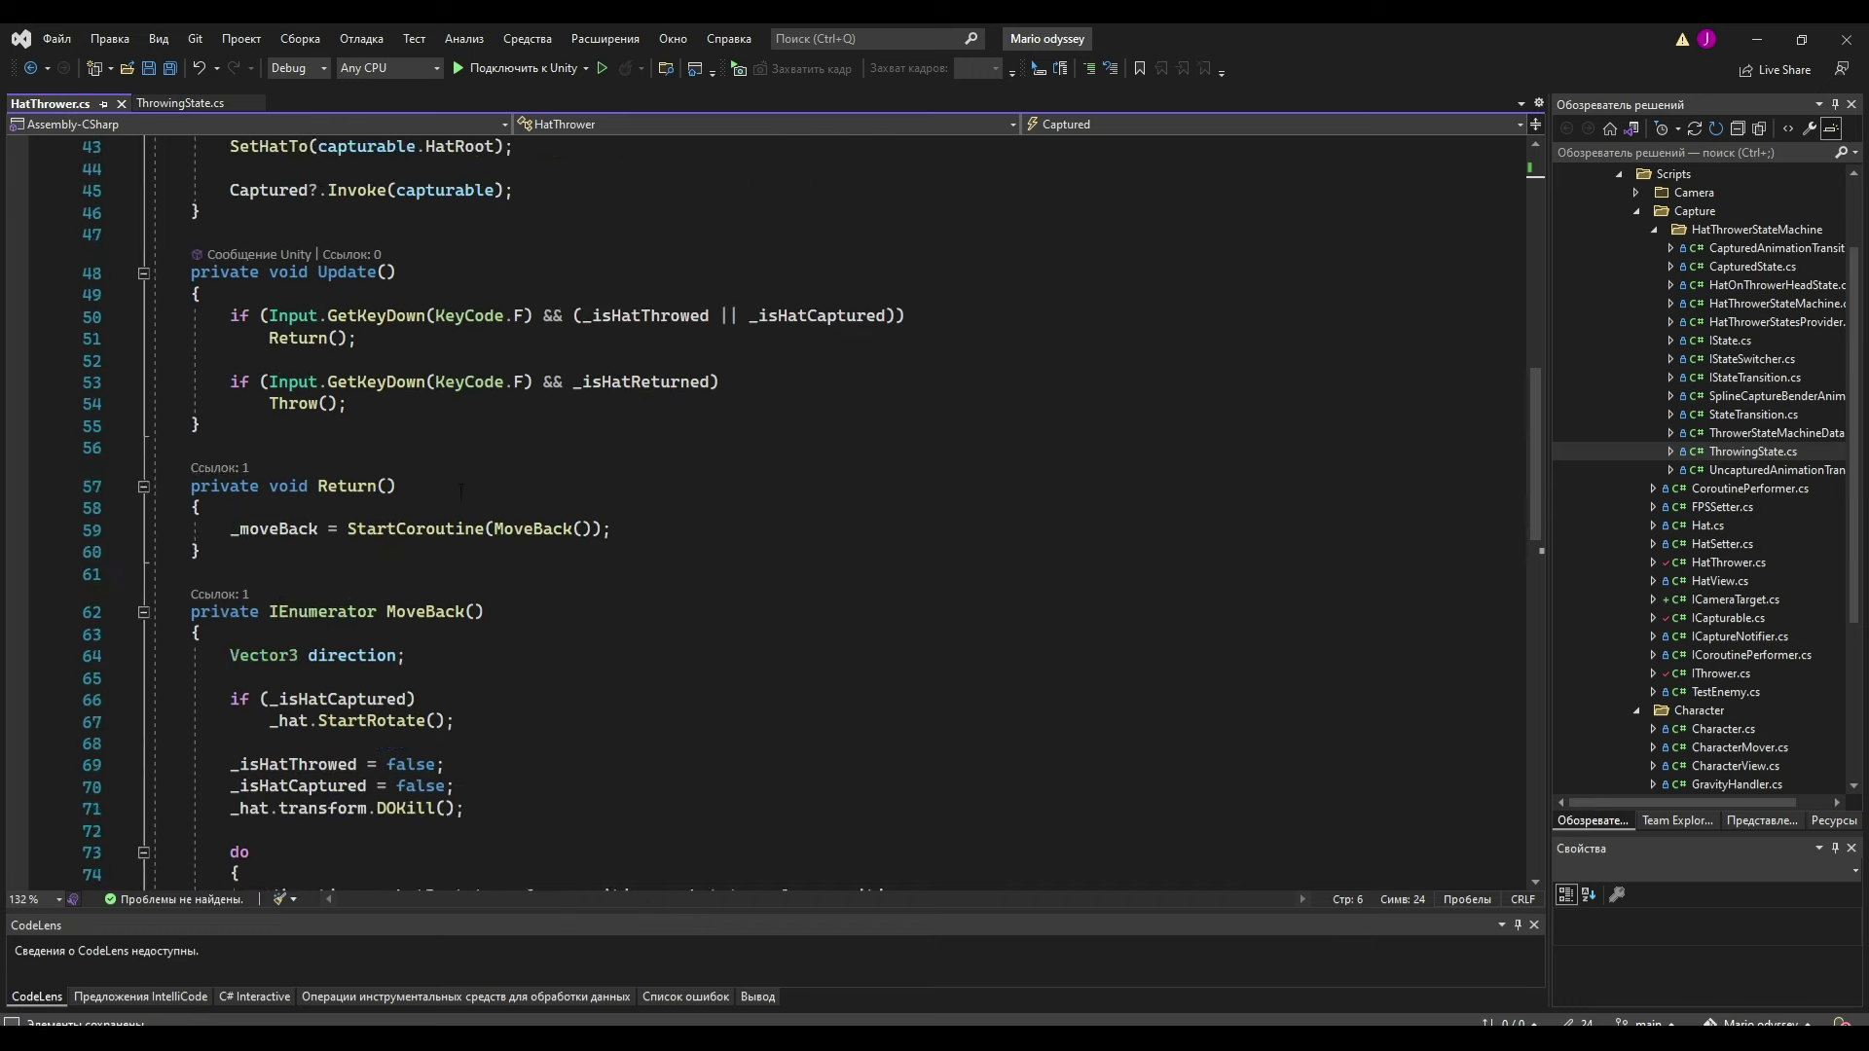
scroll(545, 584, "up", 4)
scroll(454, 700, "up", 2)
mouse_move(785, 784)
left_mouse_down()
mouse_move(582, 708)
mouse_move(940, 724)
left_mouse_up()
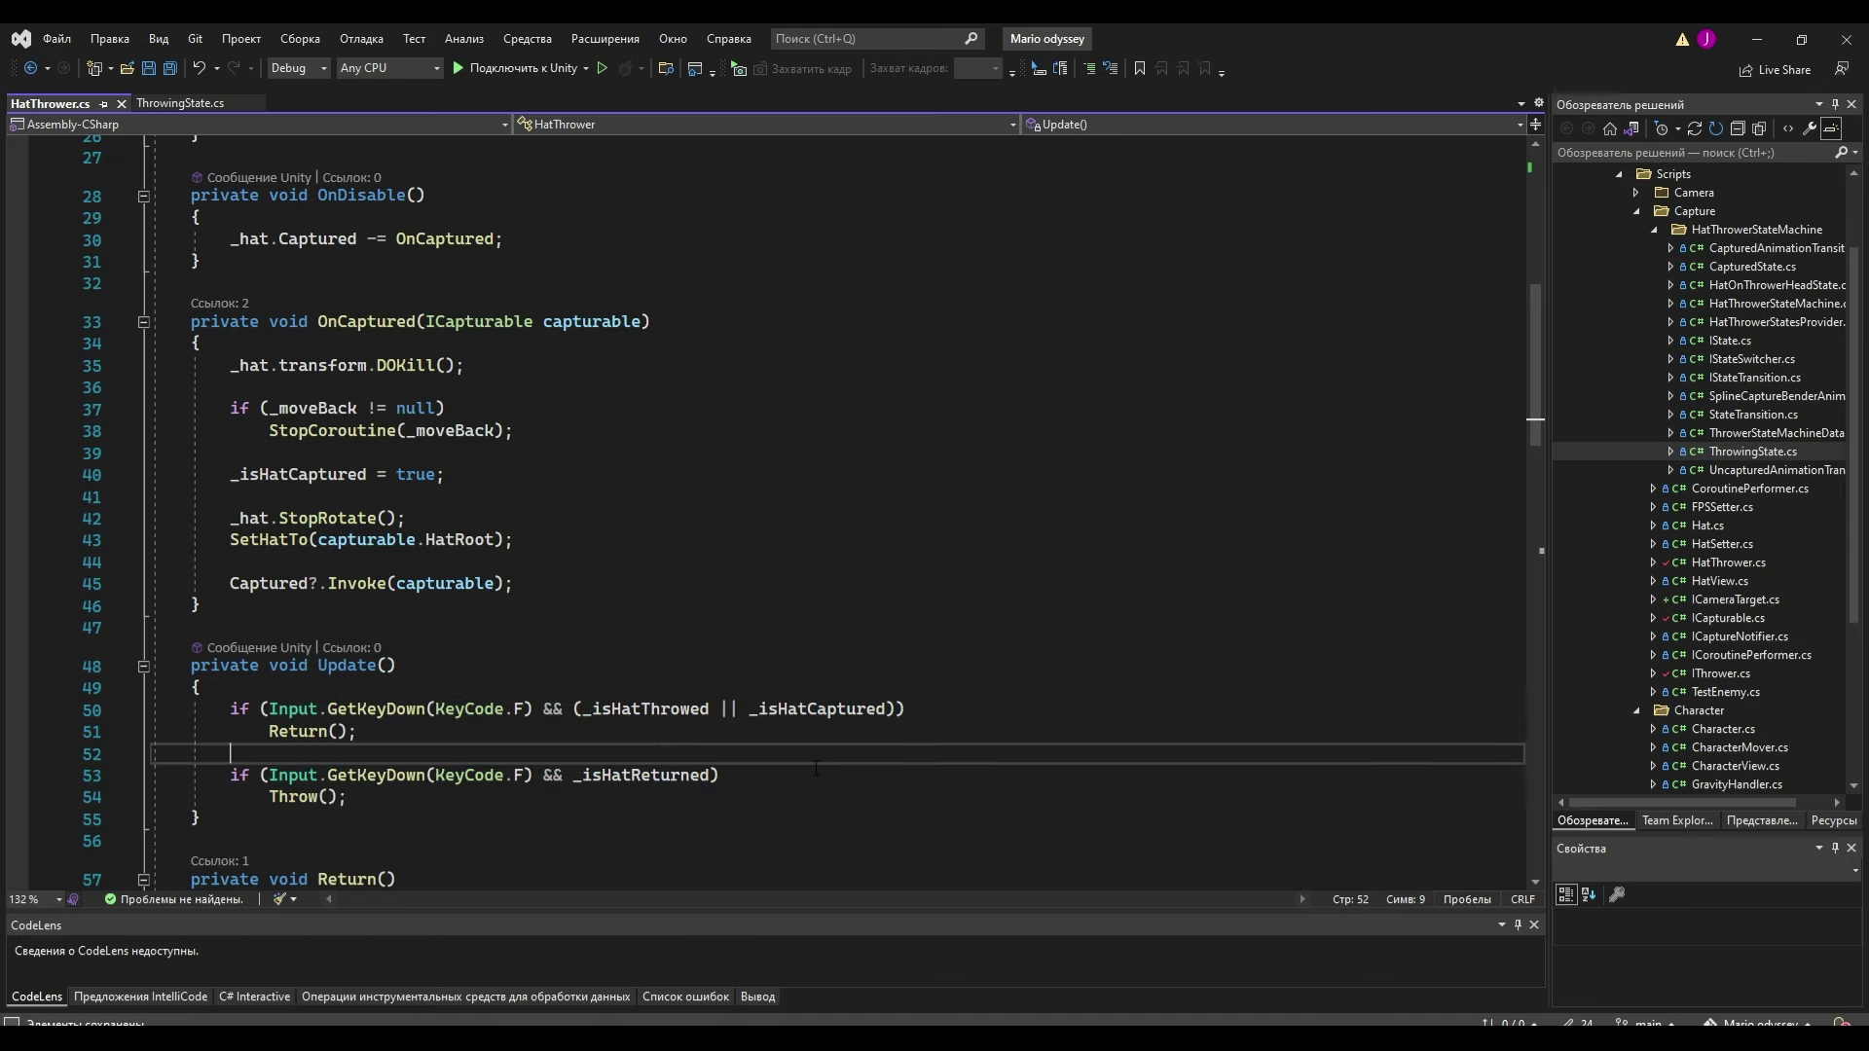
left_click_drag(718, 775, 269, 774)
scroll(282, 681, "down", 4)
scroll(292, 562, "down", 1)
scroll(293, 563, "down", 3)
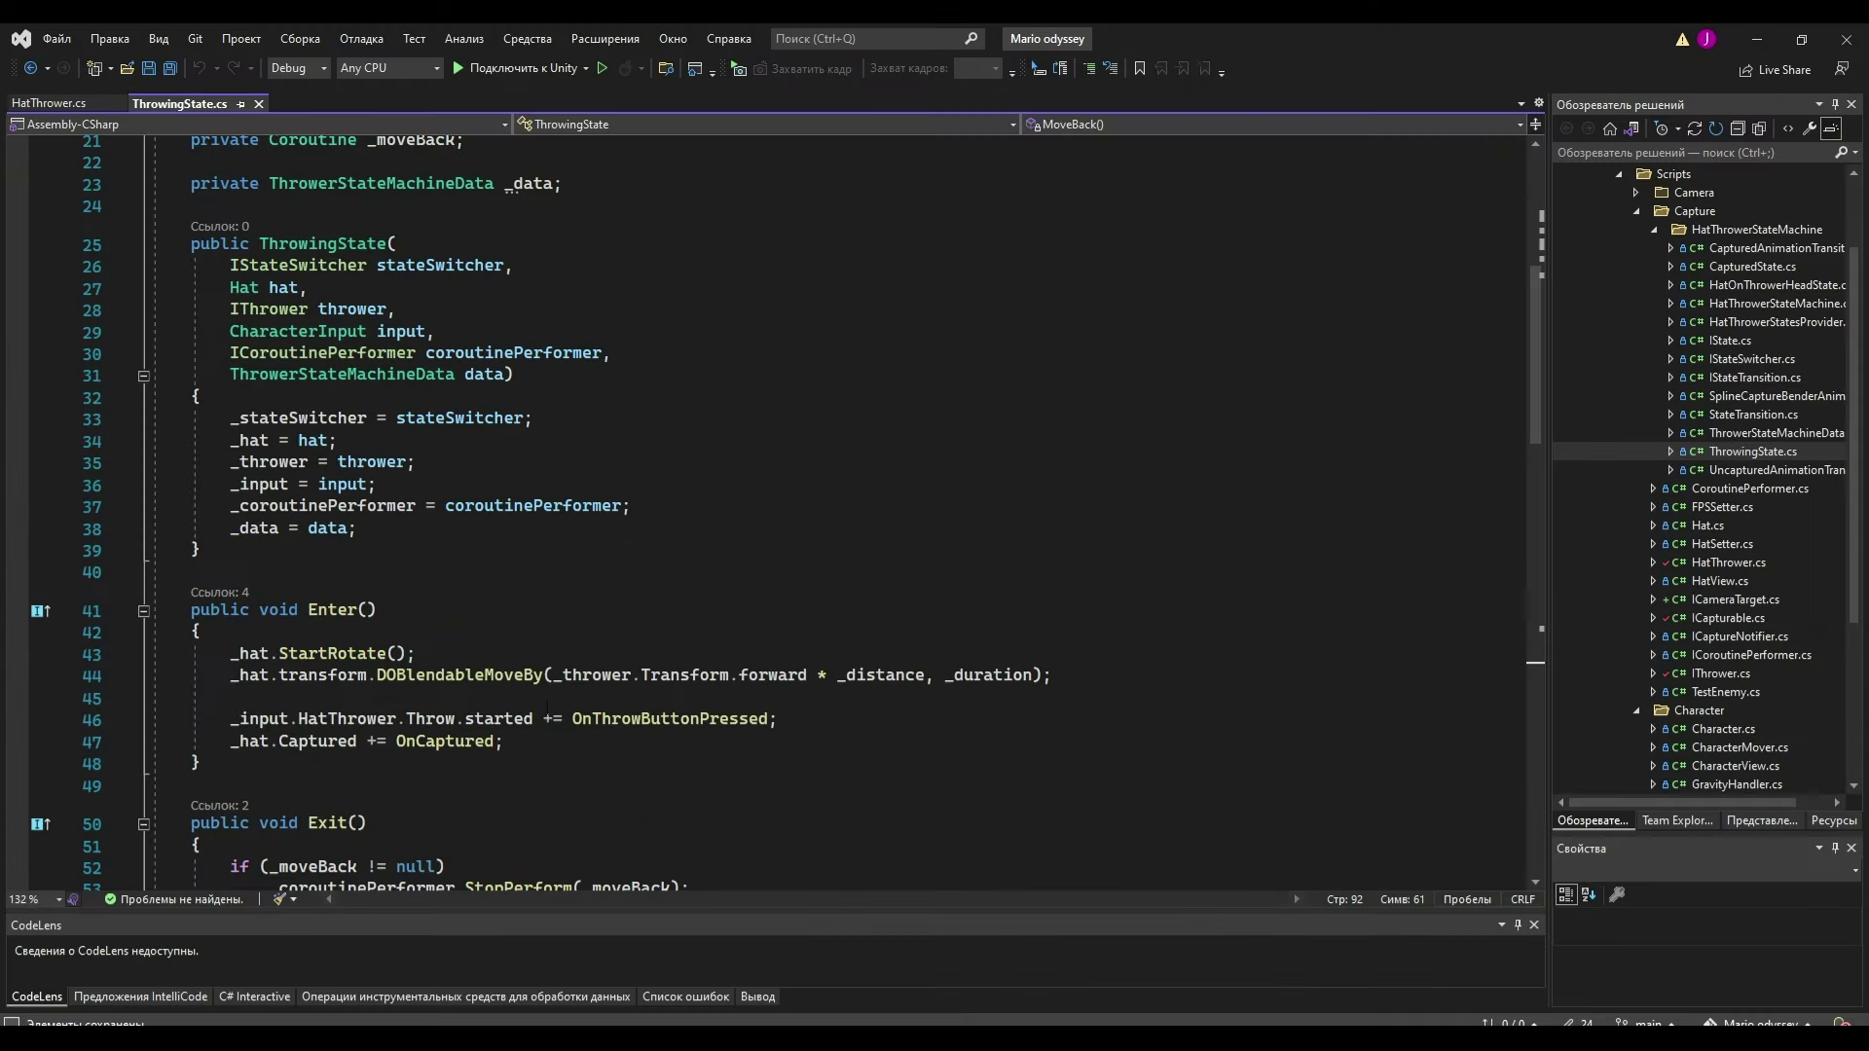
scroll(546, 707, "down", 2)
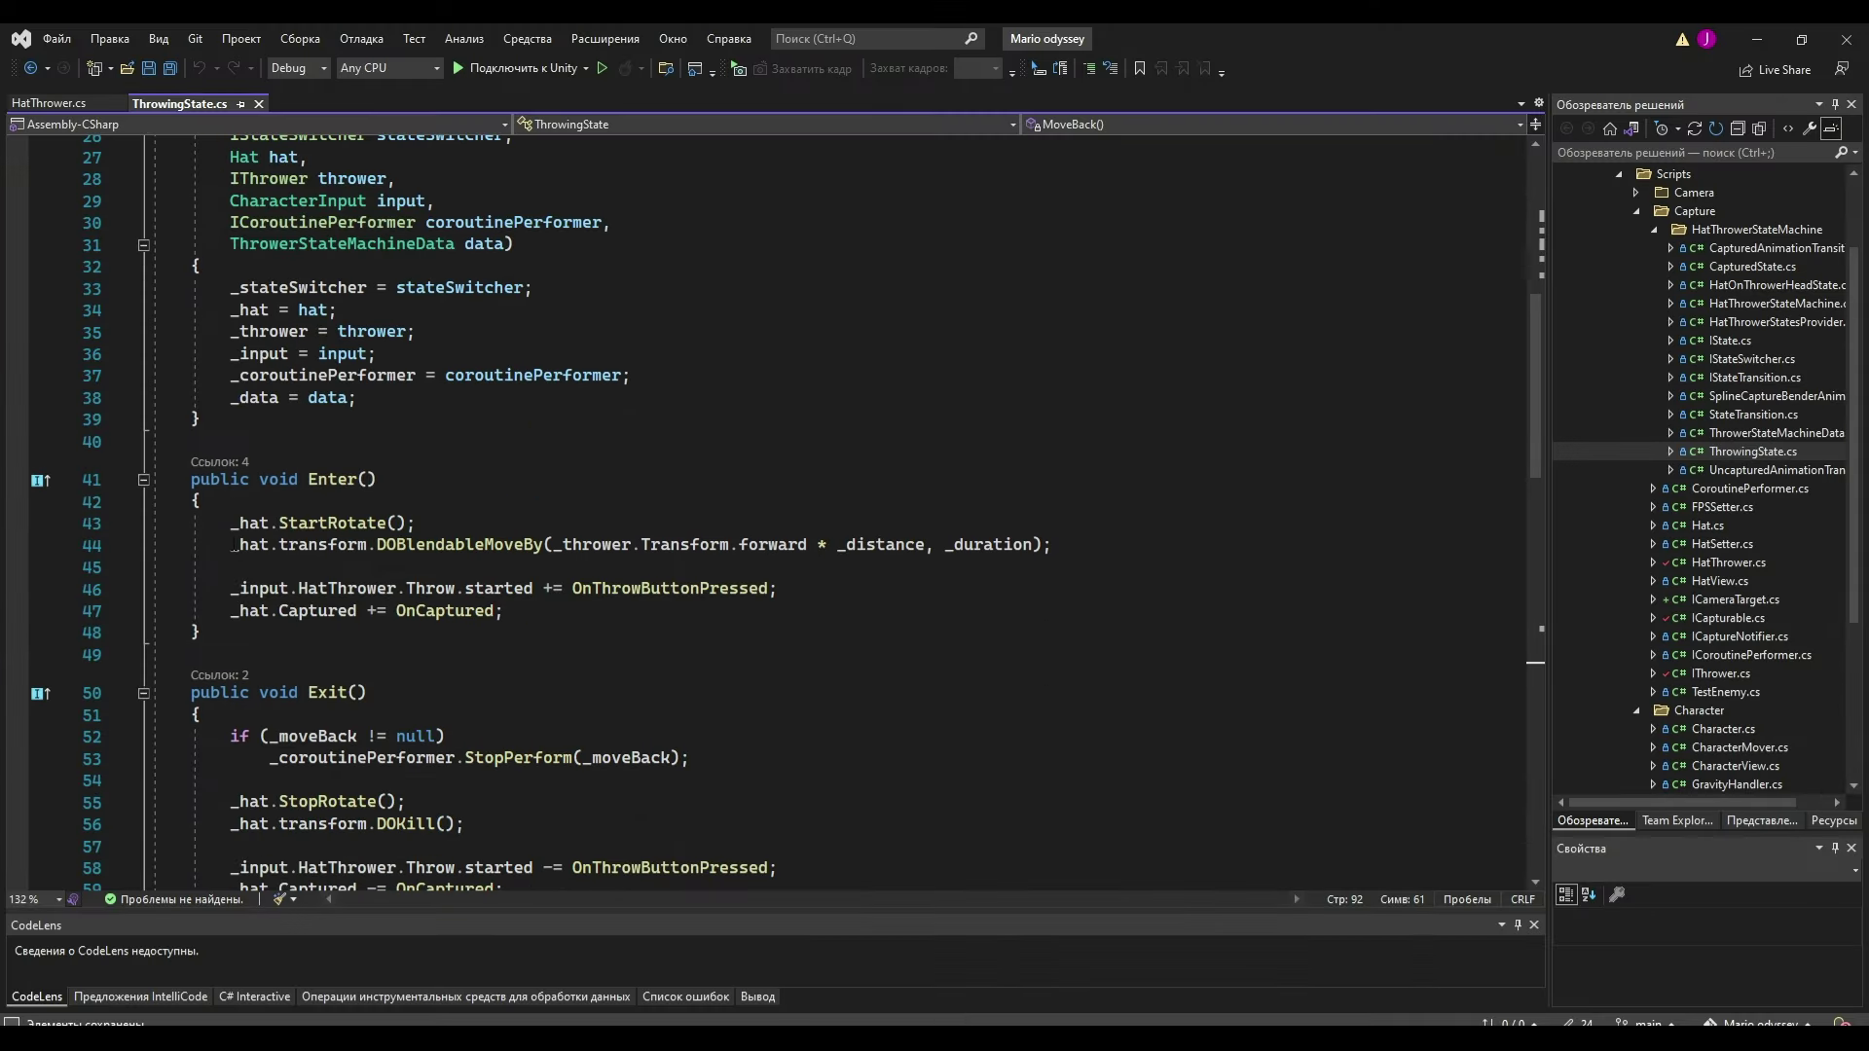
left_click_drag(222, 522, 1103, 552)
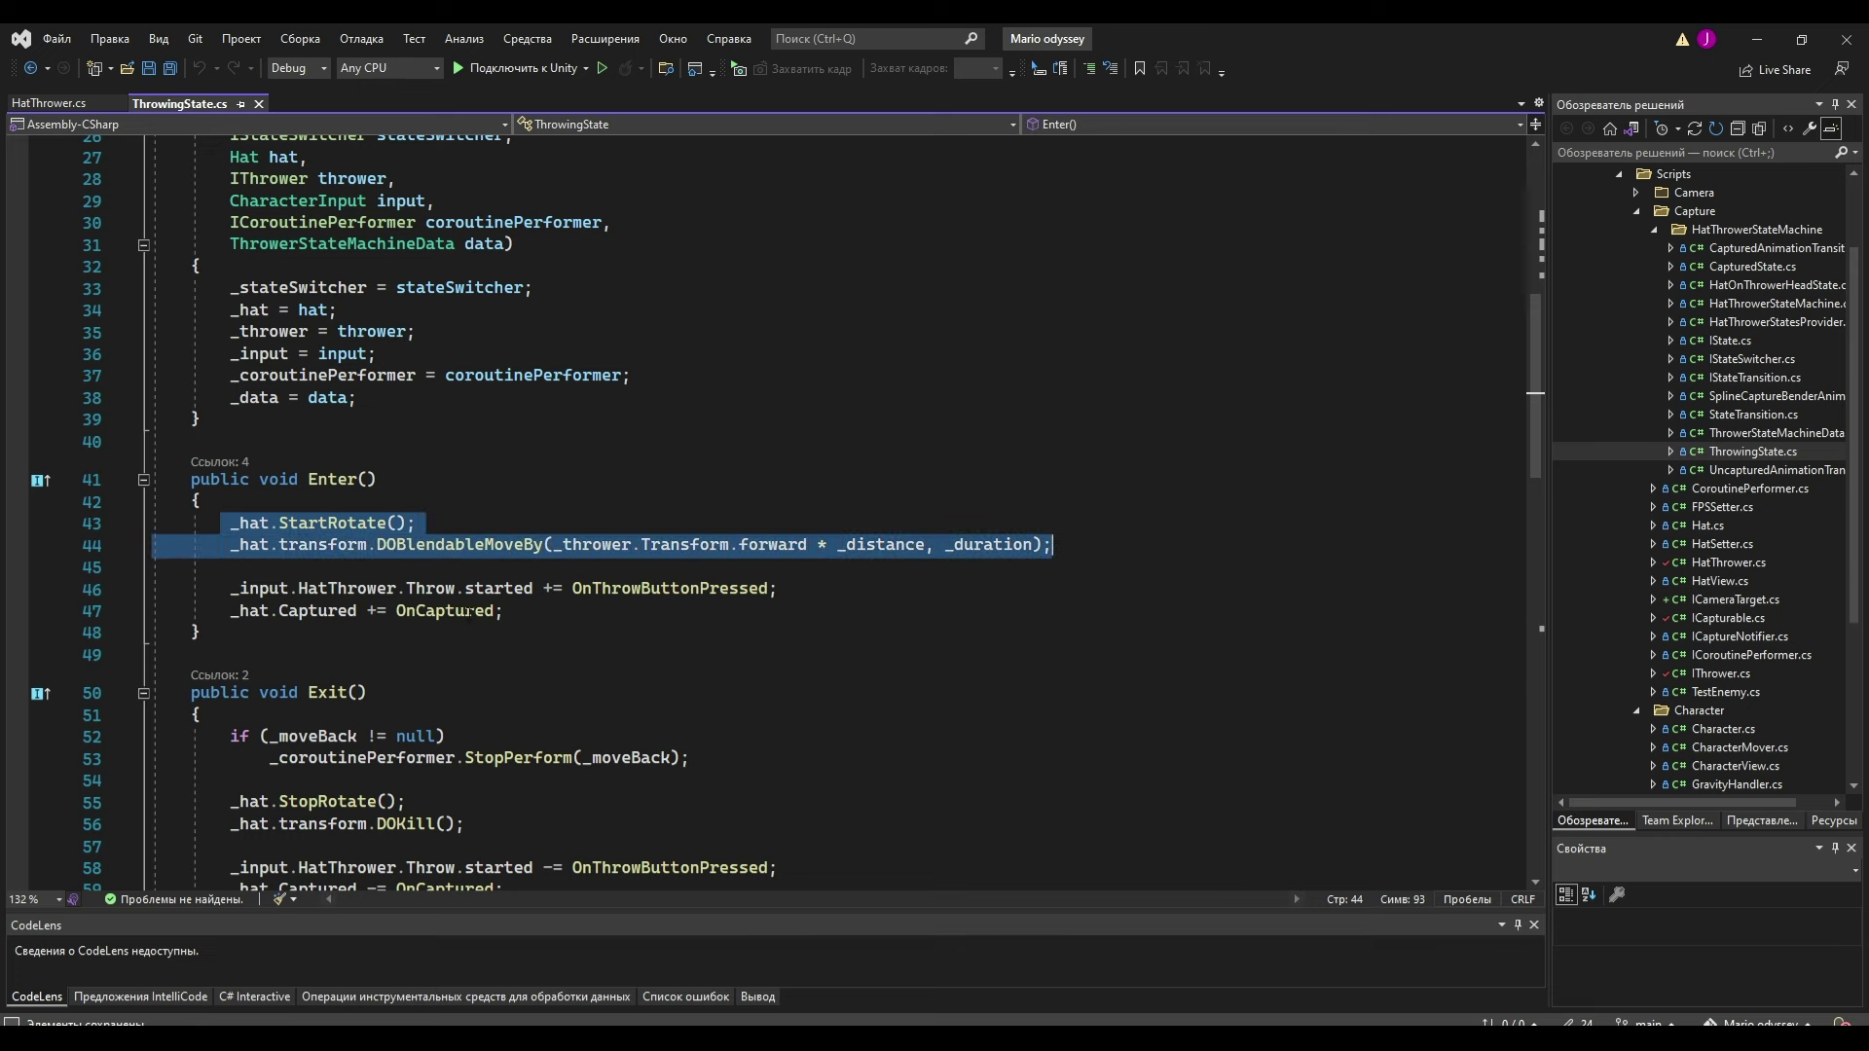
left_click(451, 568)
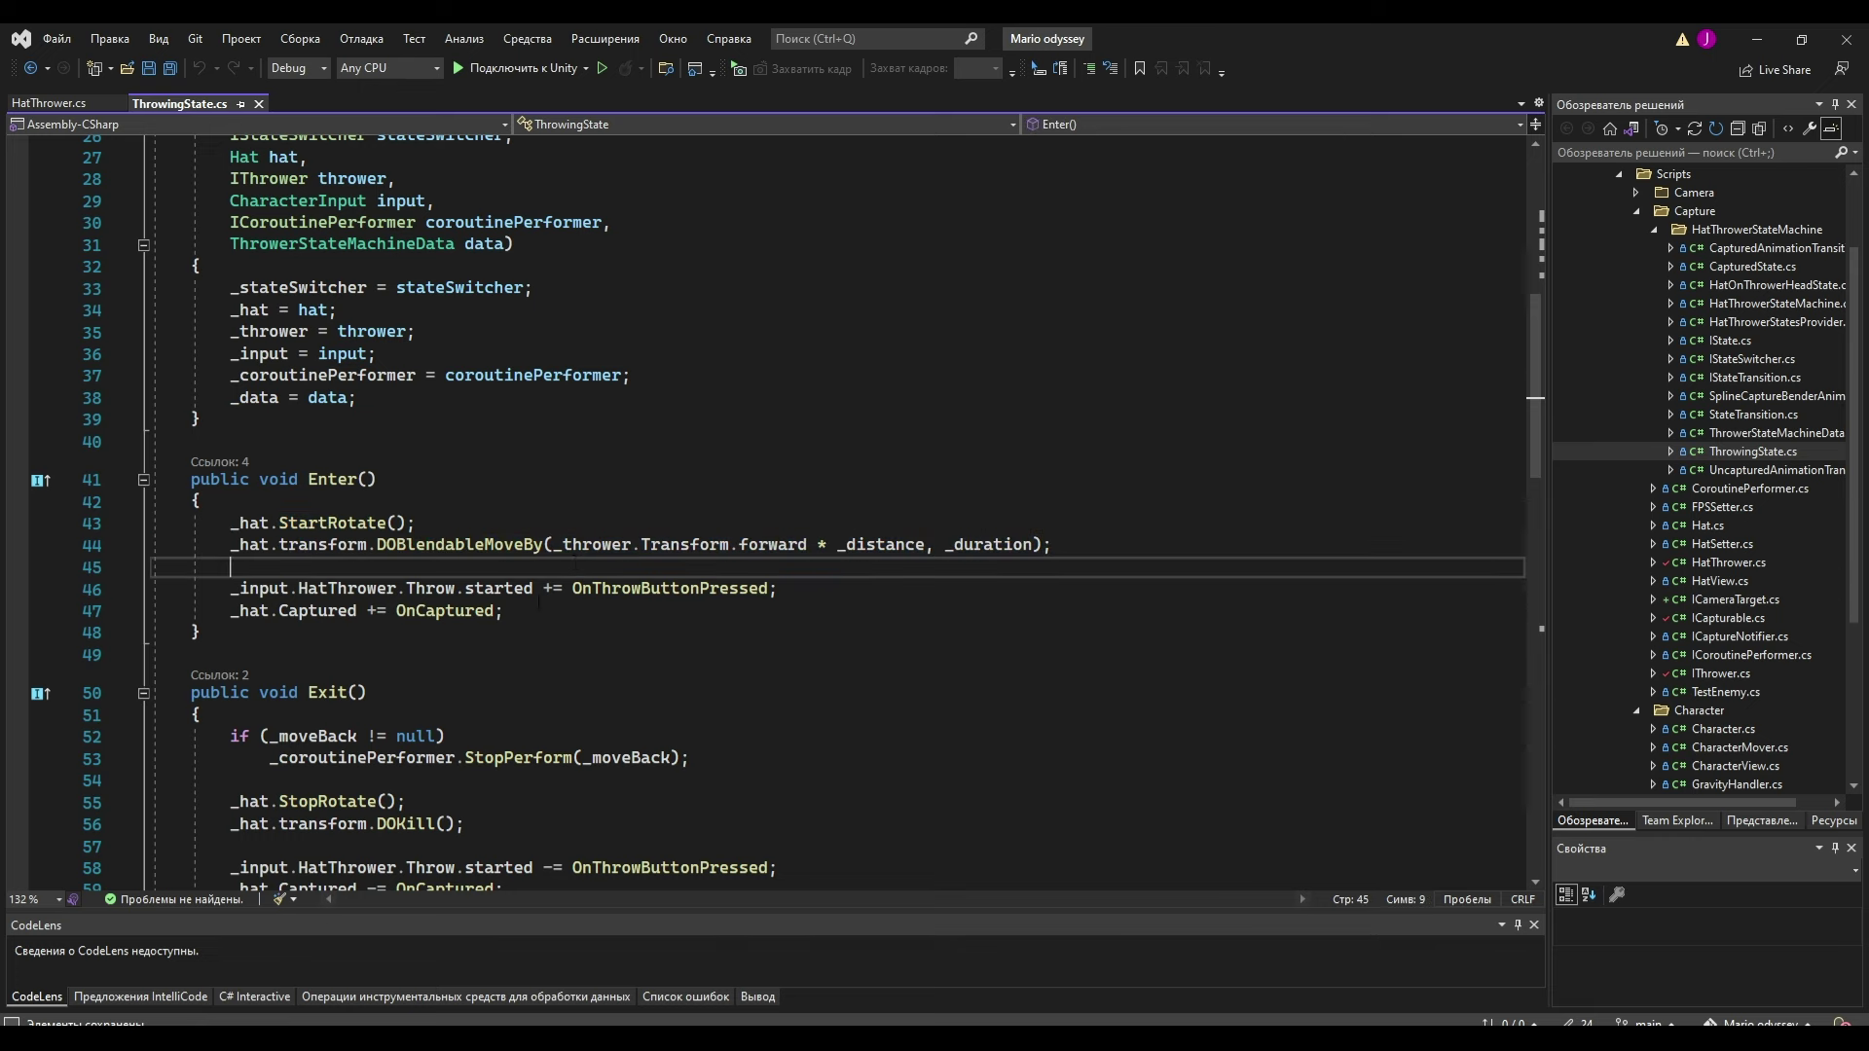
scroll(428, 626, "down", 6)
scroll(486, 584, "down", 6)
scroll(541, 542, "down", 2)
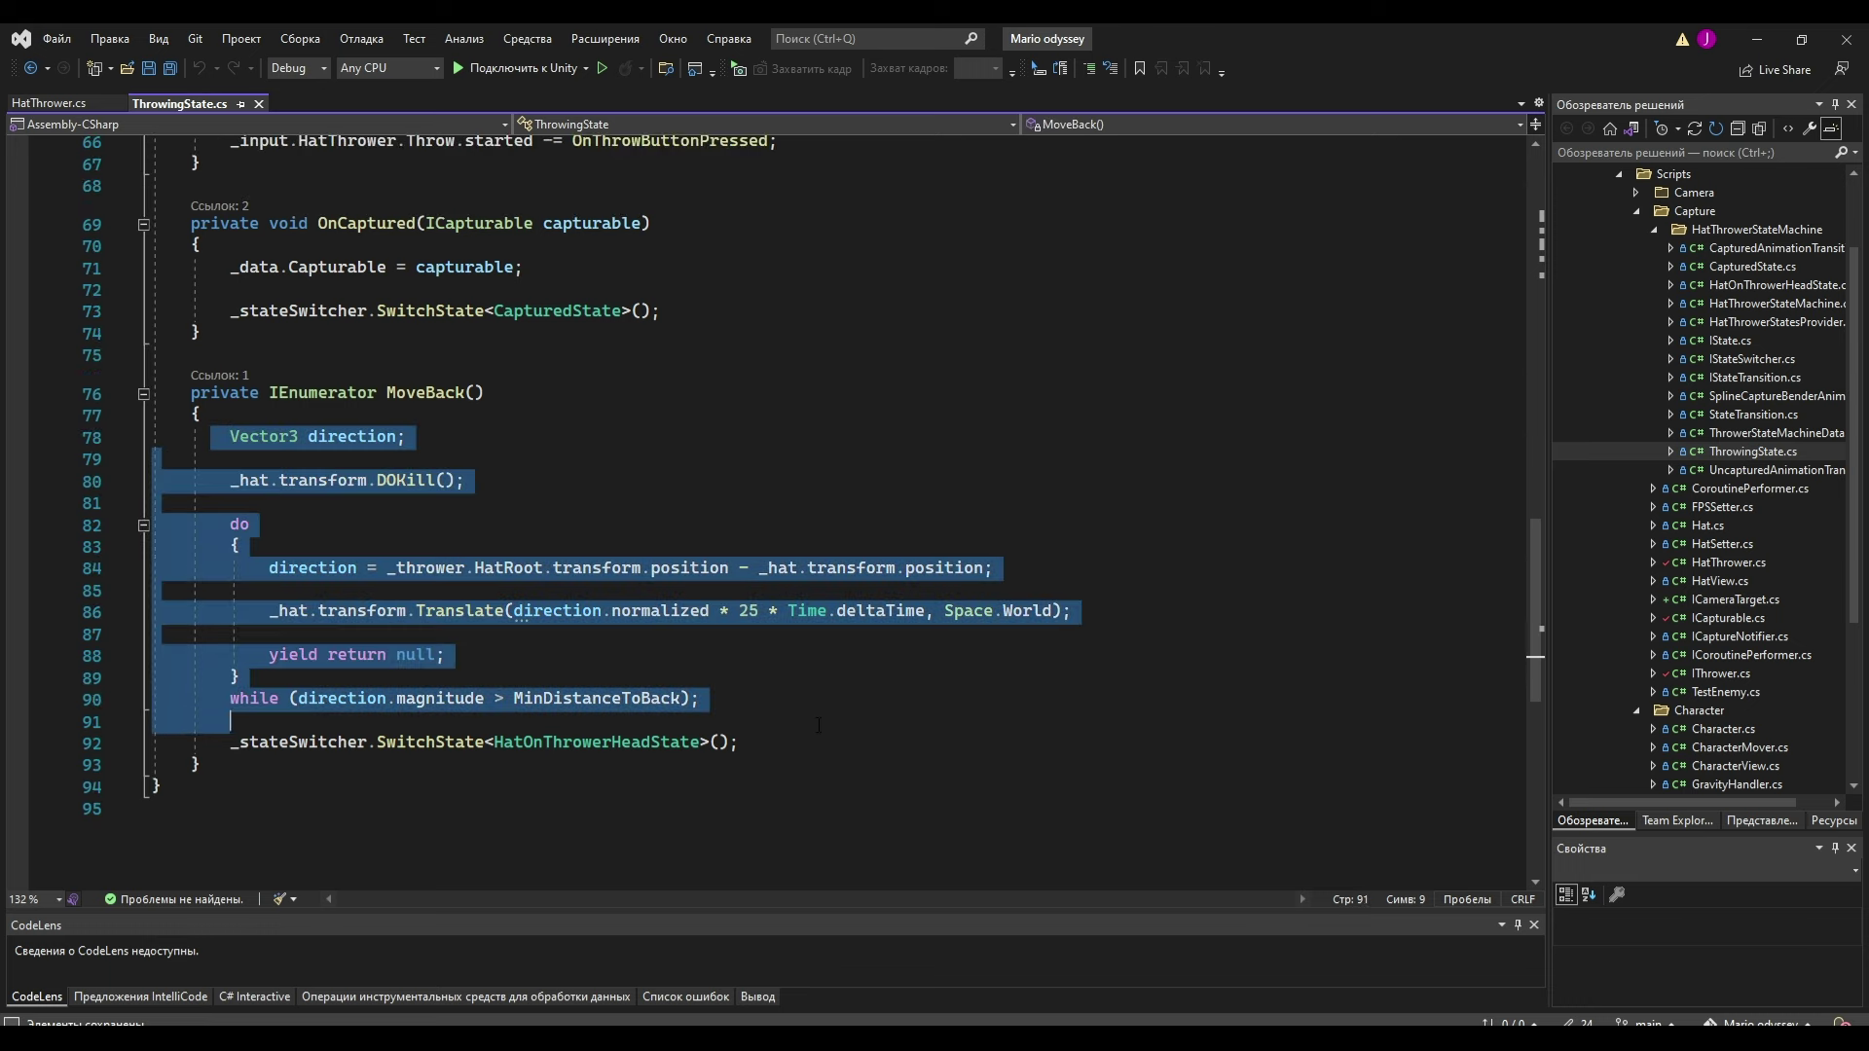
left_click_drag(211, 436, 740, 742)
left_click(602, 453)
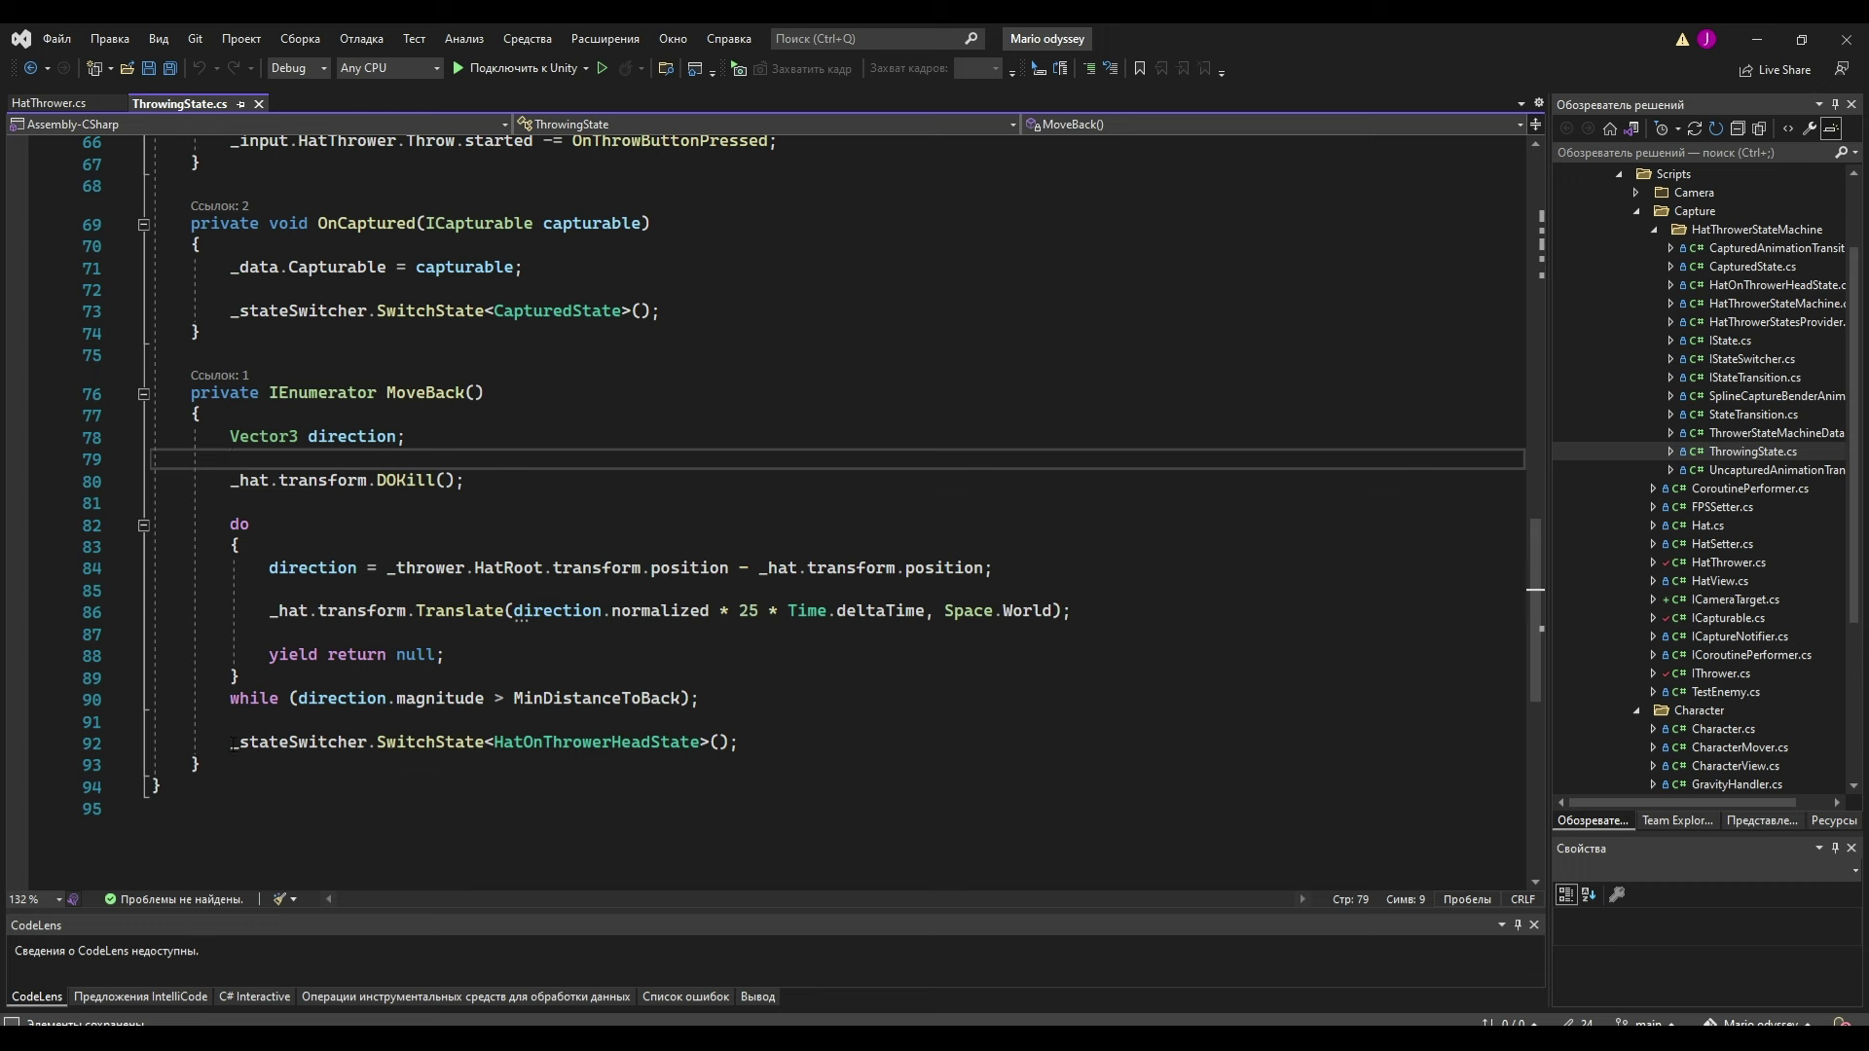
left_click_drag(230, 742, 651, 743)
left_click(584, 743)
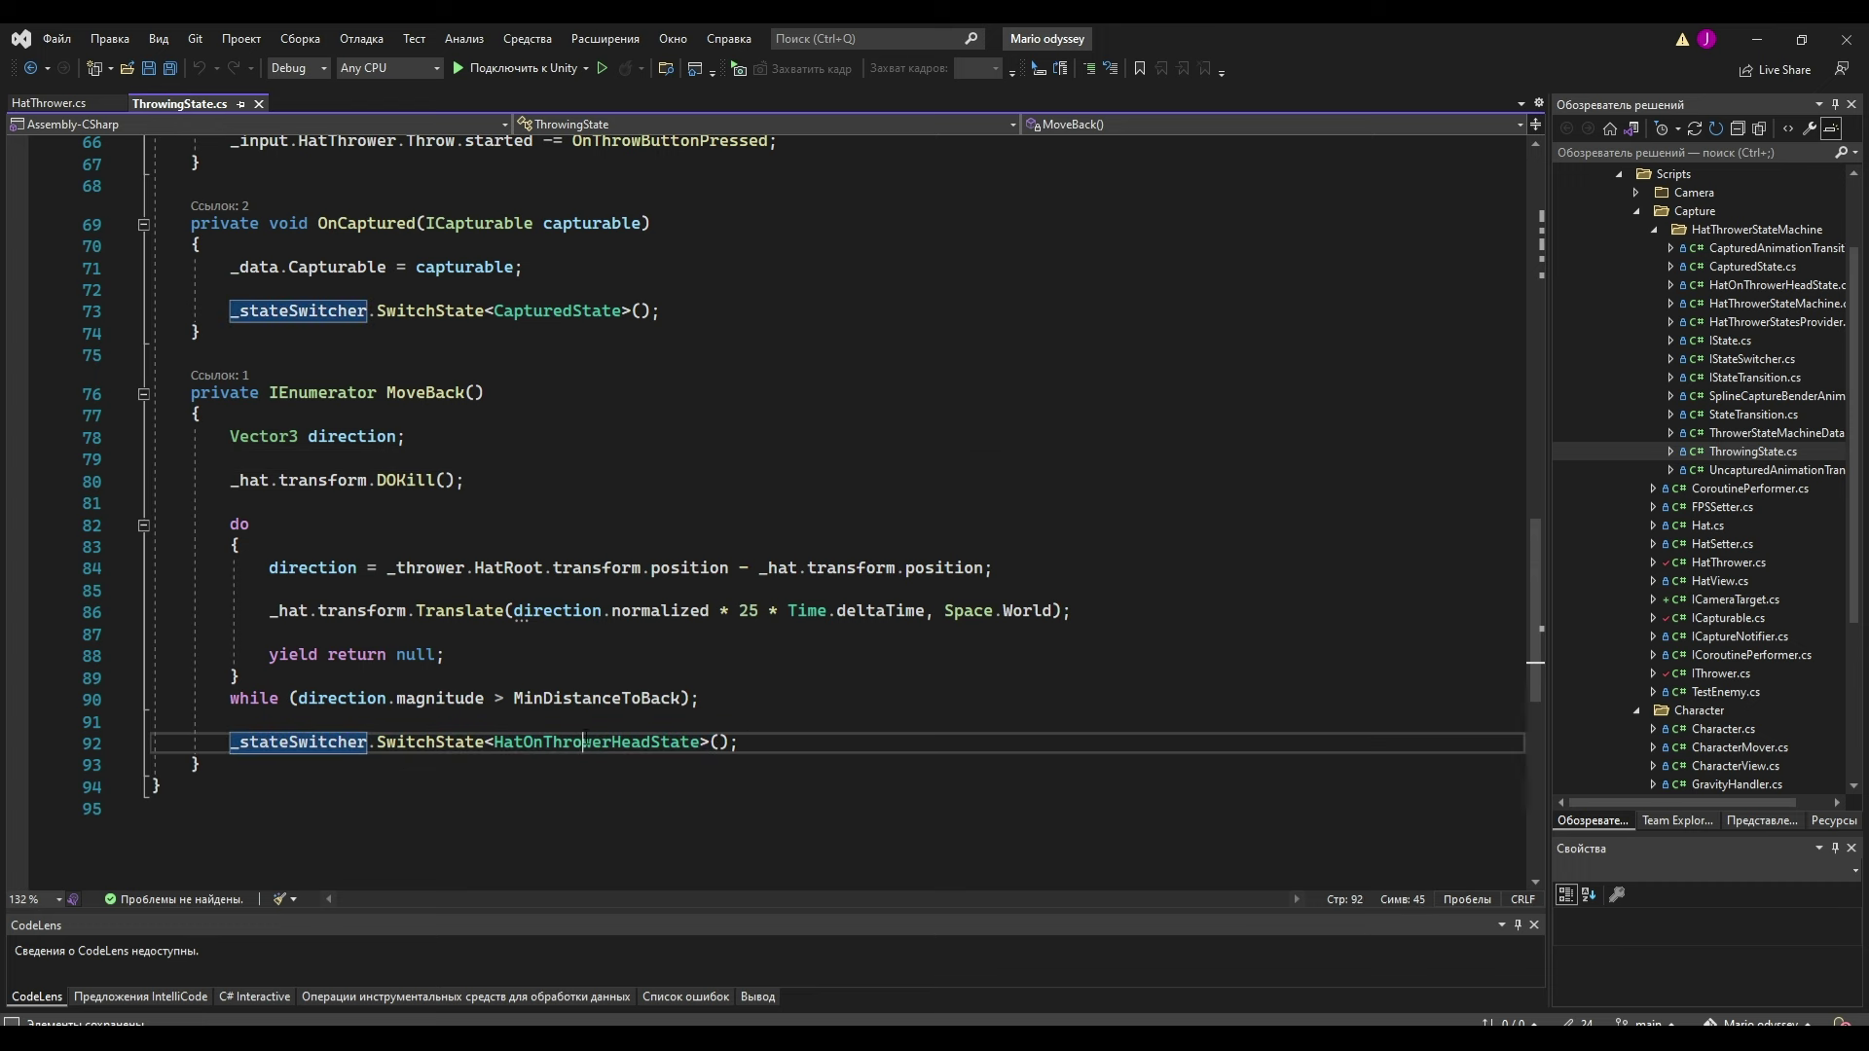
double_click(671, 743)
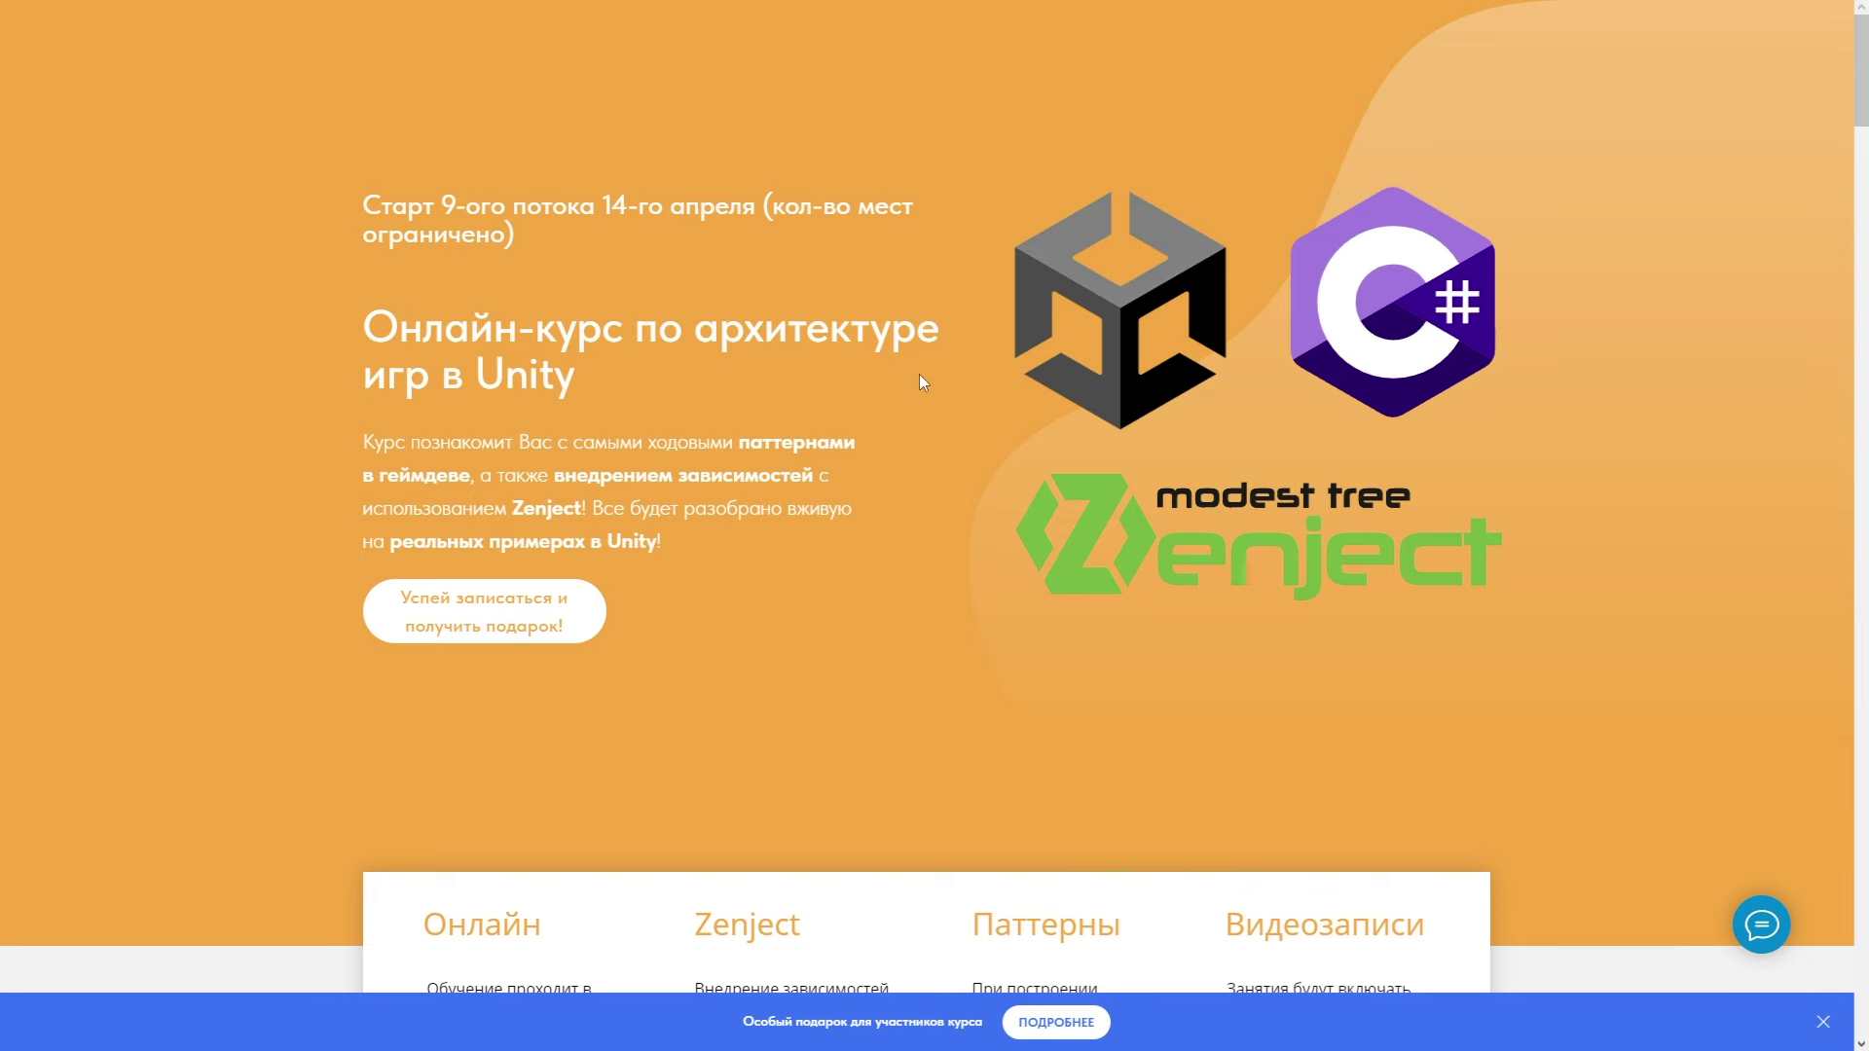
Scroll the course page down to the feature cards on format, Zenject, patterns and recordings.
left_click_drag(1861, 94, 1861, 167)
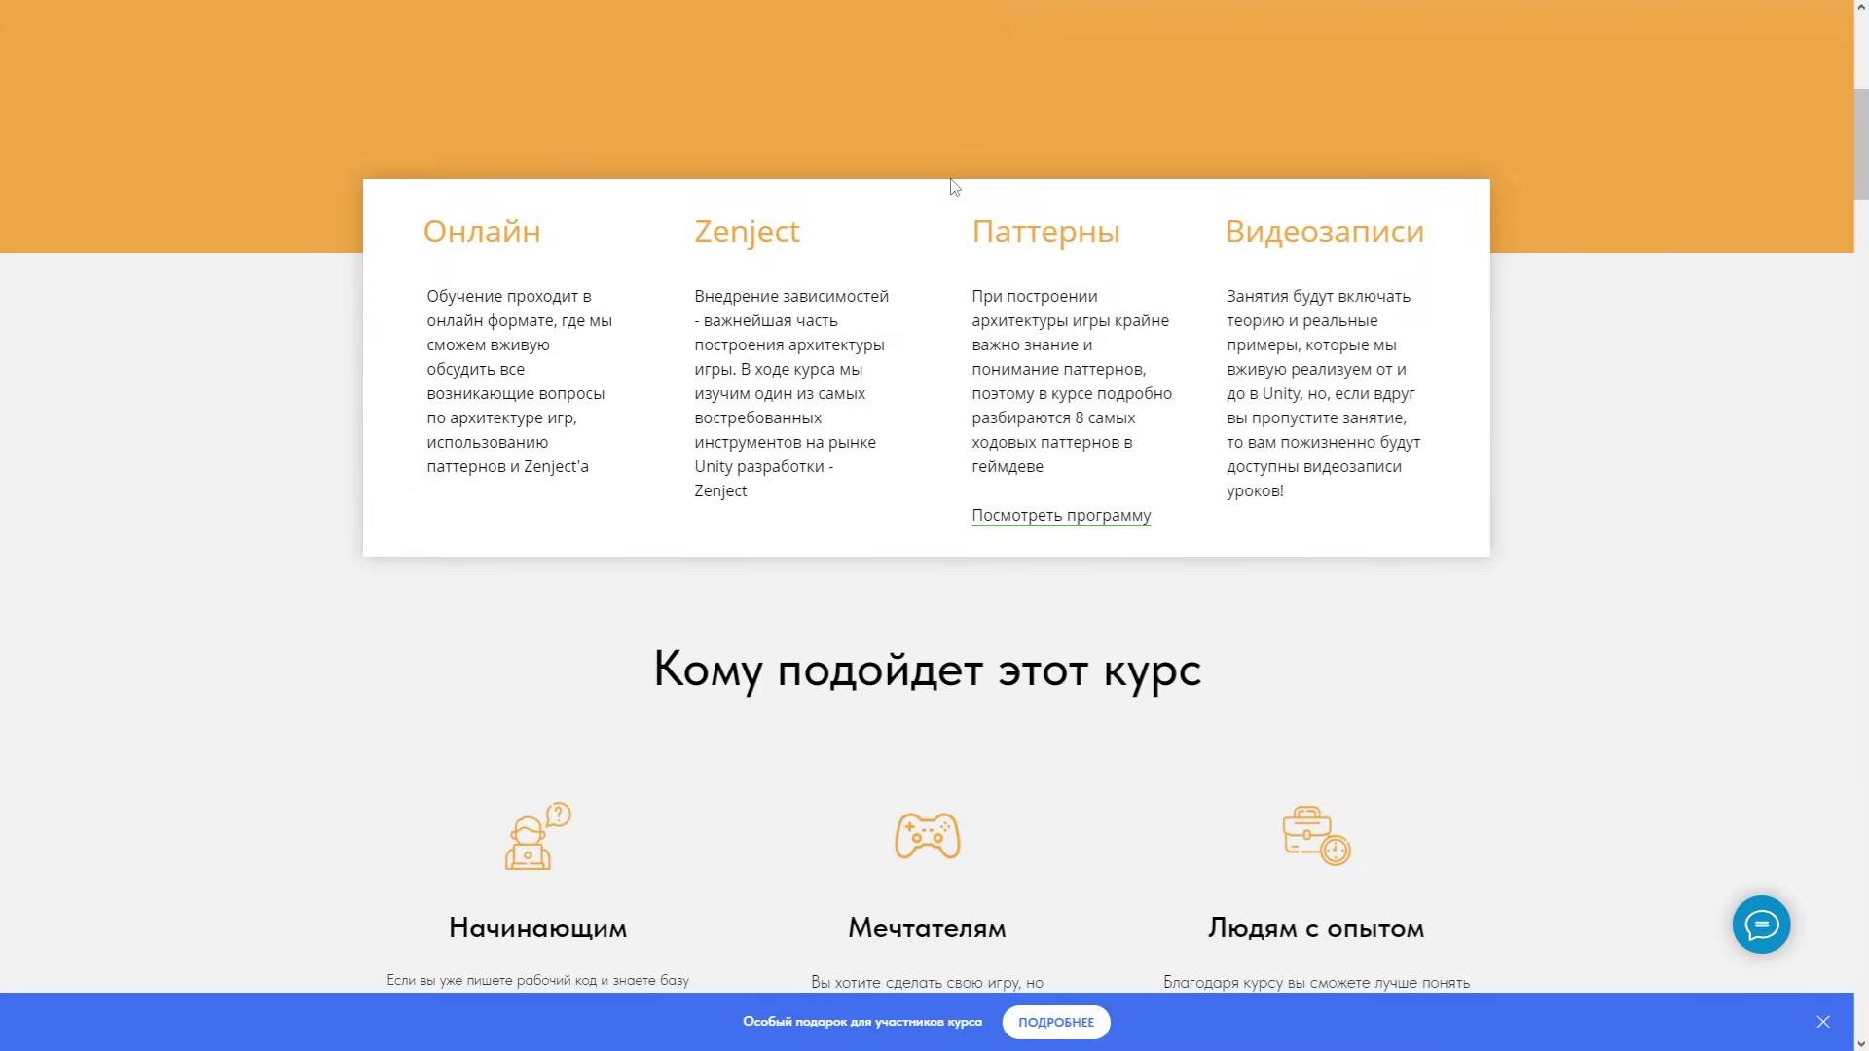
left_click_drag(1860, 151, 1861, 270)
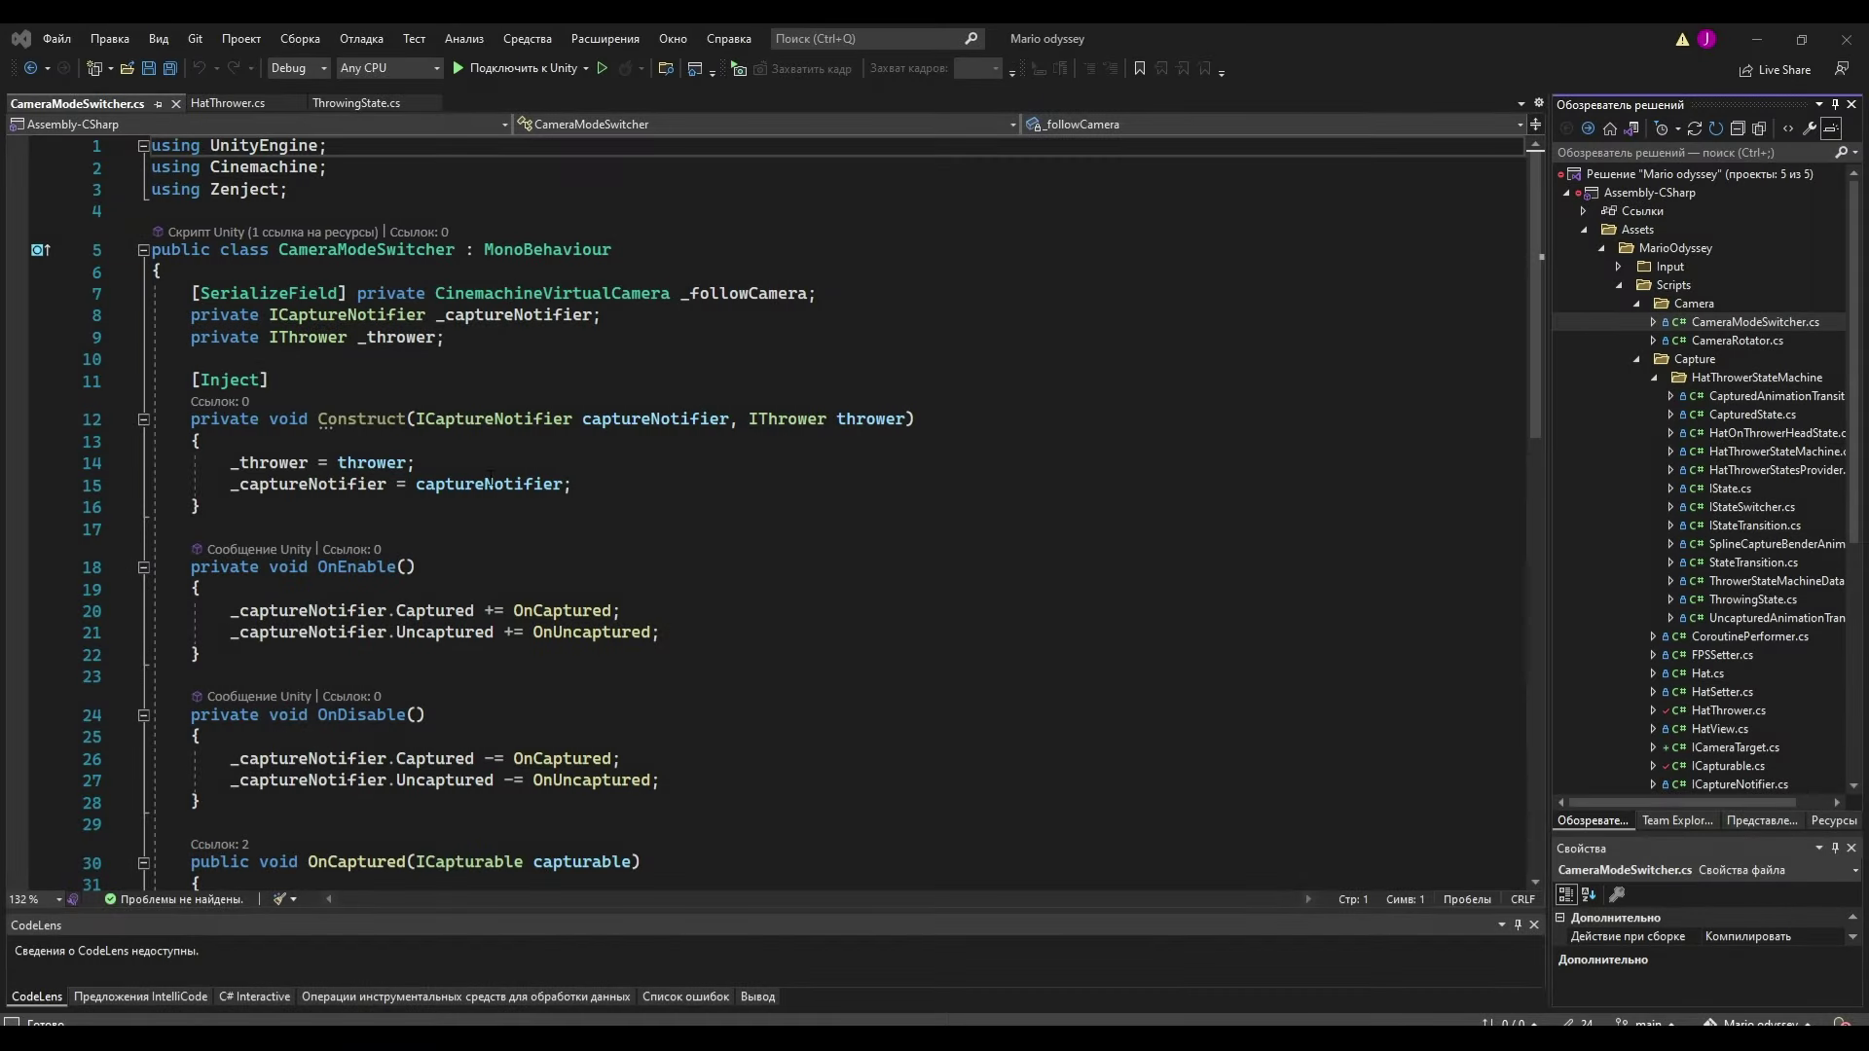
Highlight CameraModeSwitcher's OnCaptured and OnUncaptured handlers and their camera Follow target lines.
scroll(489, 477, "down", 2)
scroll(727, 213, "down", 3)
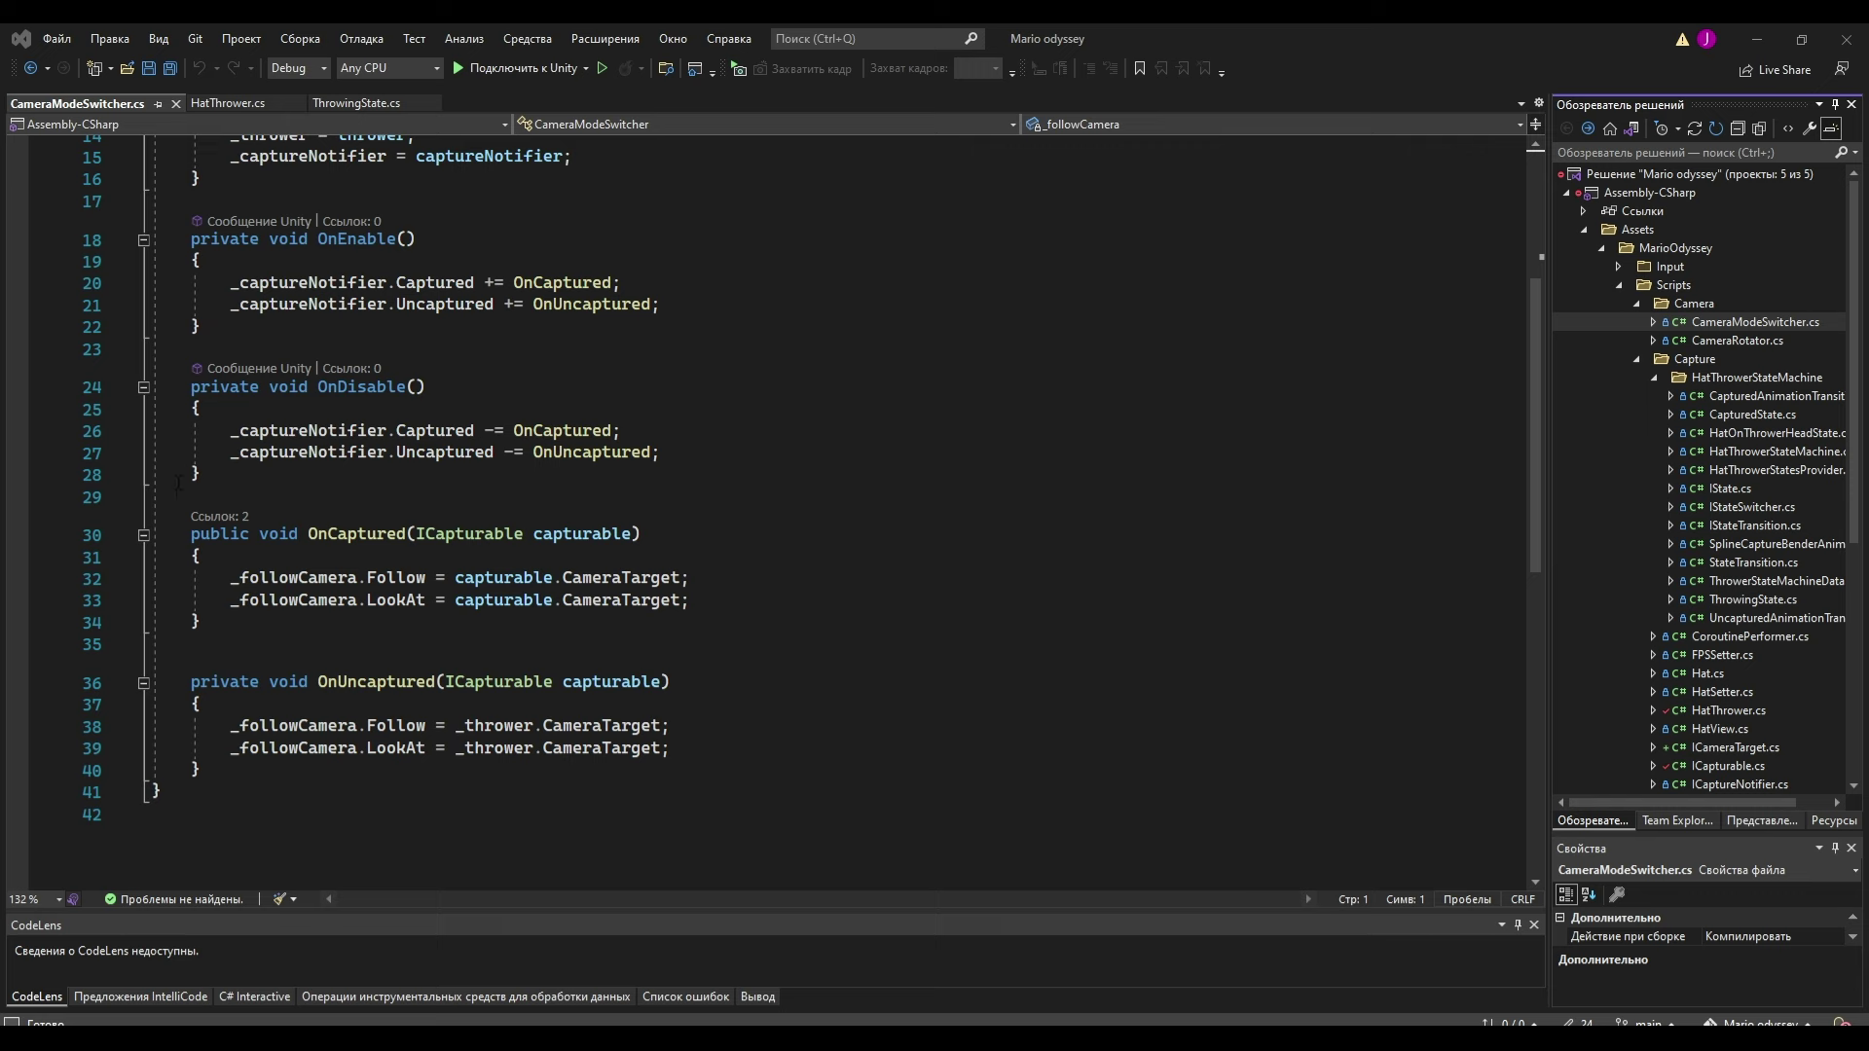
left_click_drag(178, 494, 778, 745)
key("Up")
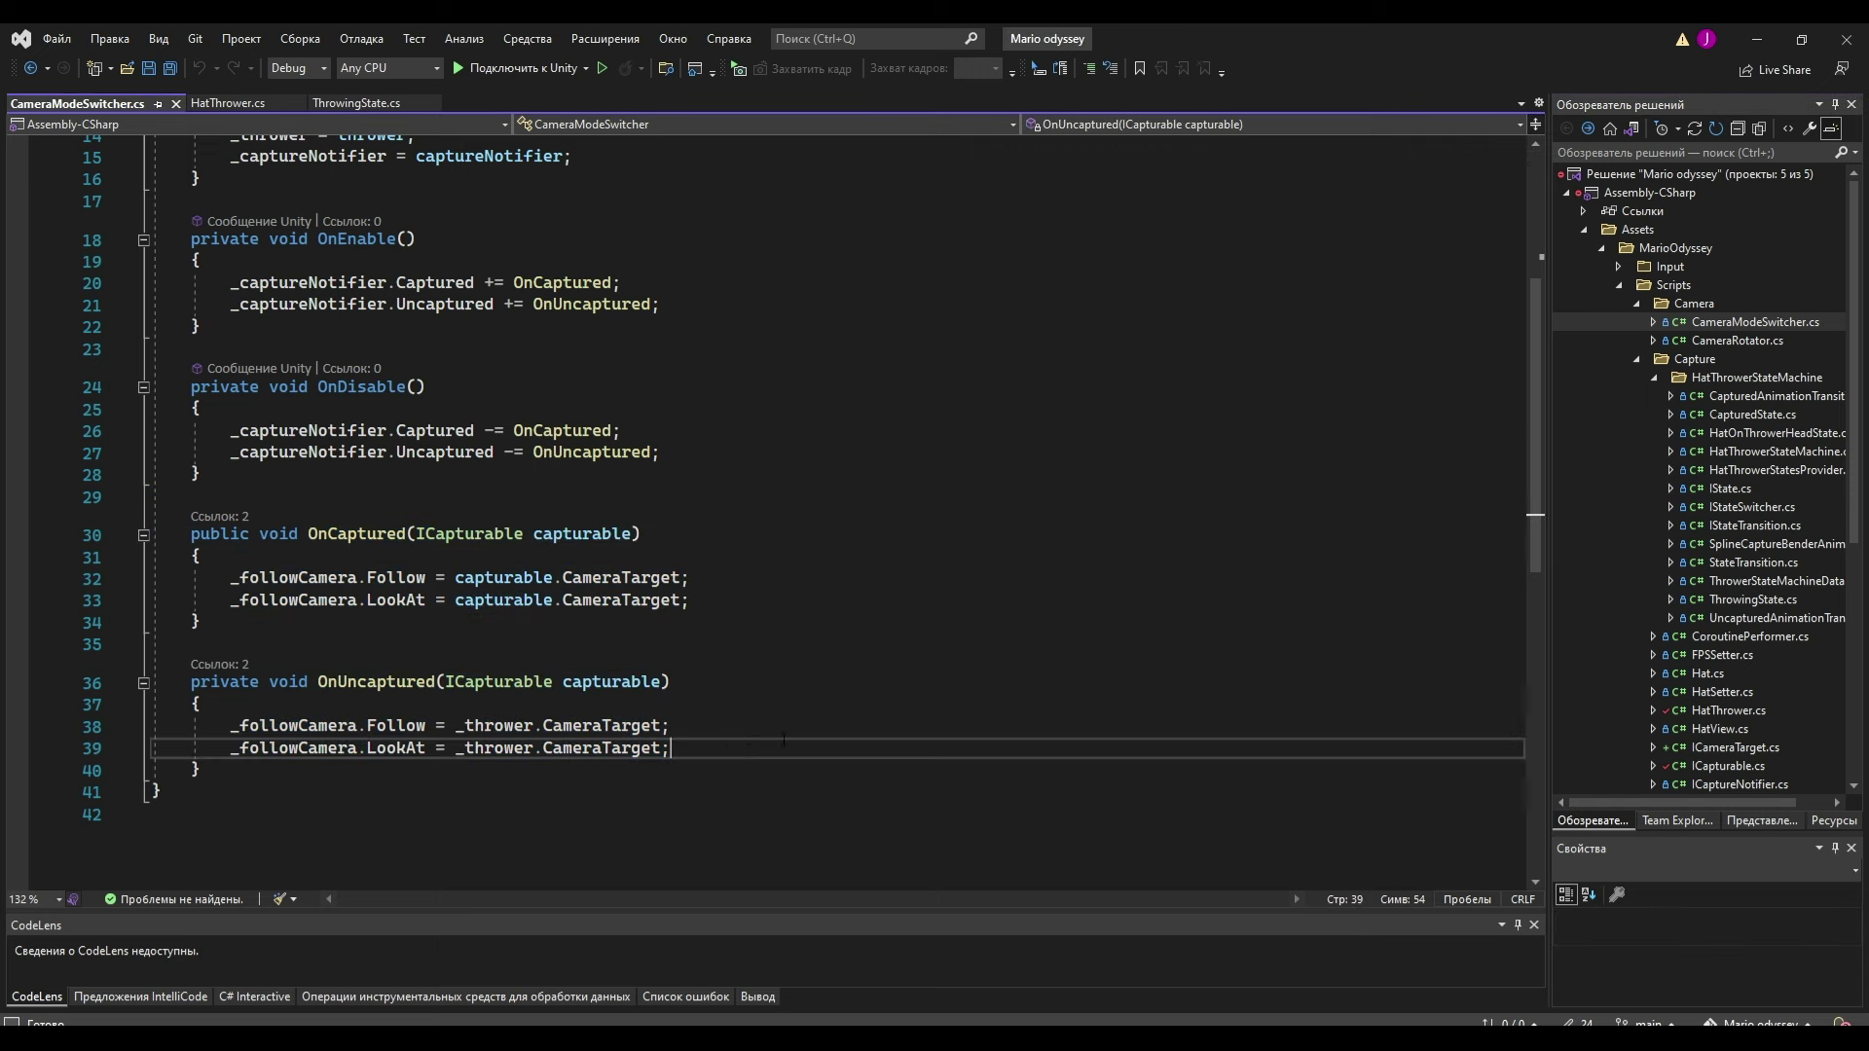
key("shift+Home")
left_click_drag(151, 622, 149, 577)
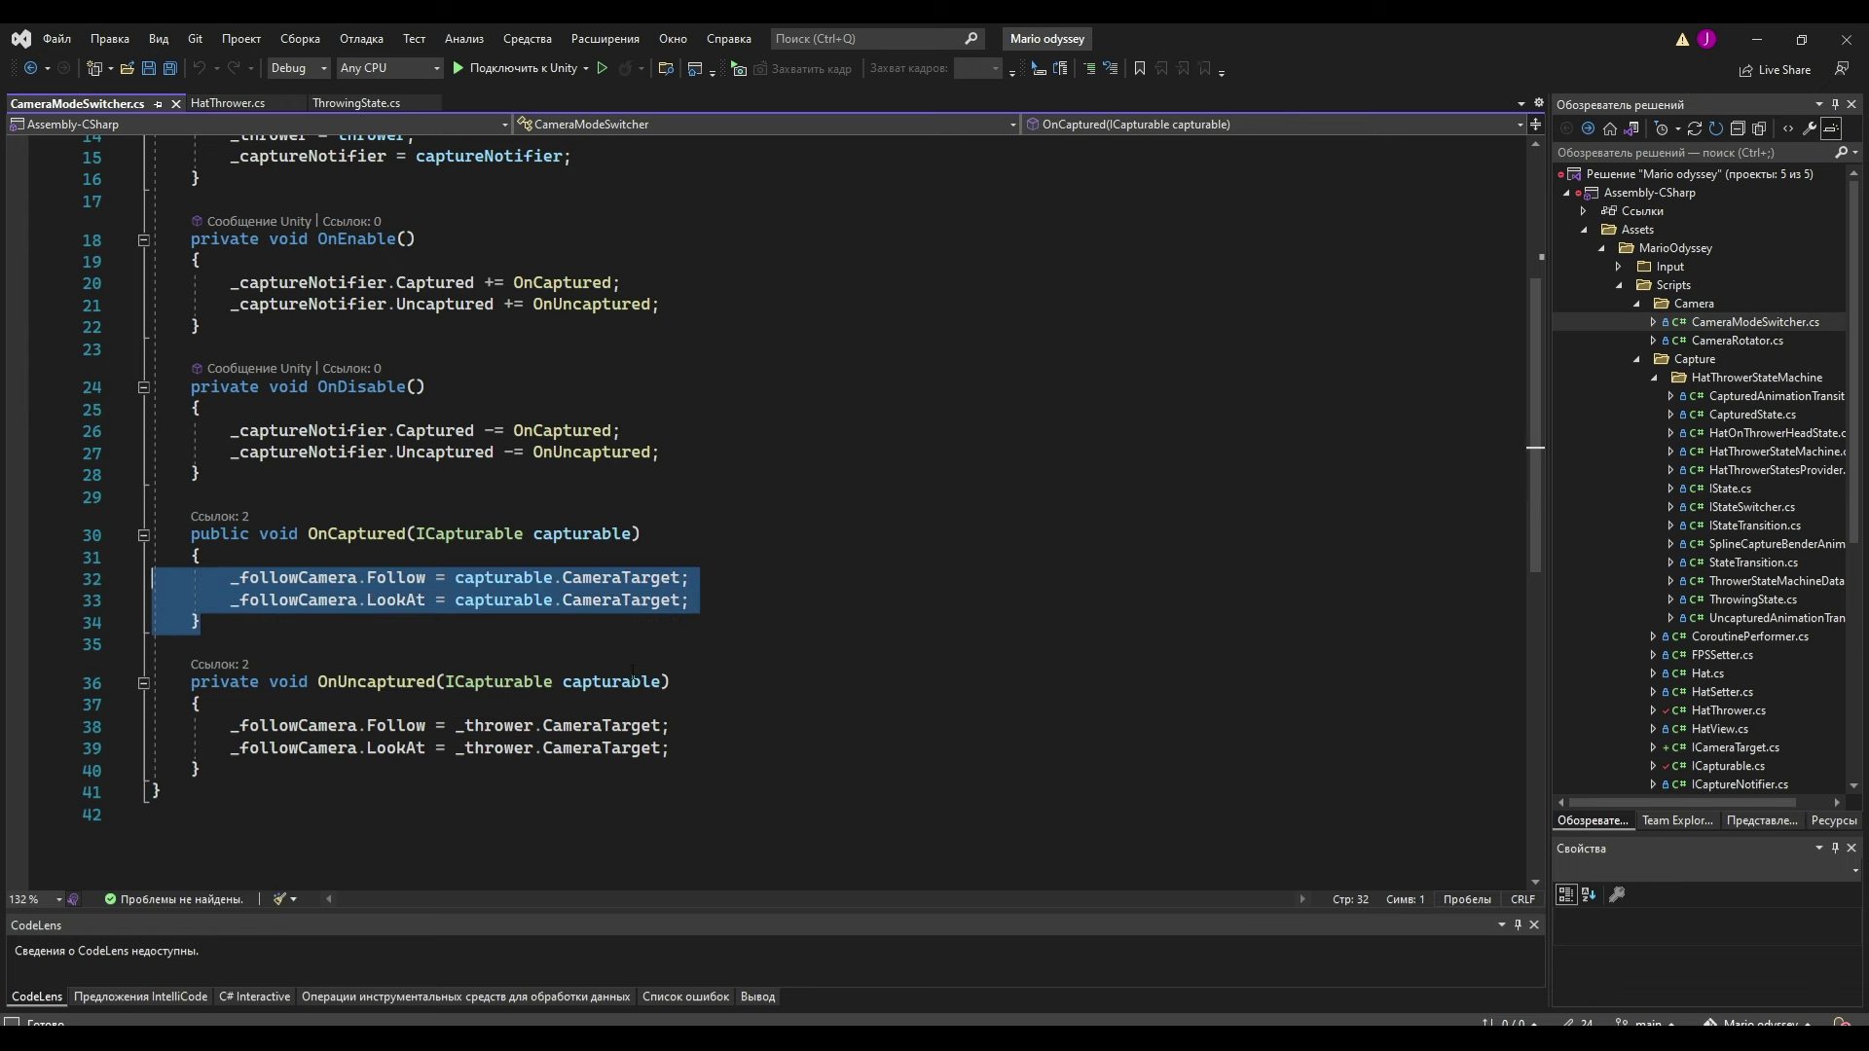
left_click_drag(153, 770, 199, 725)
scroll(437, 639, "up", 5)
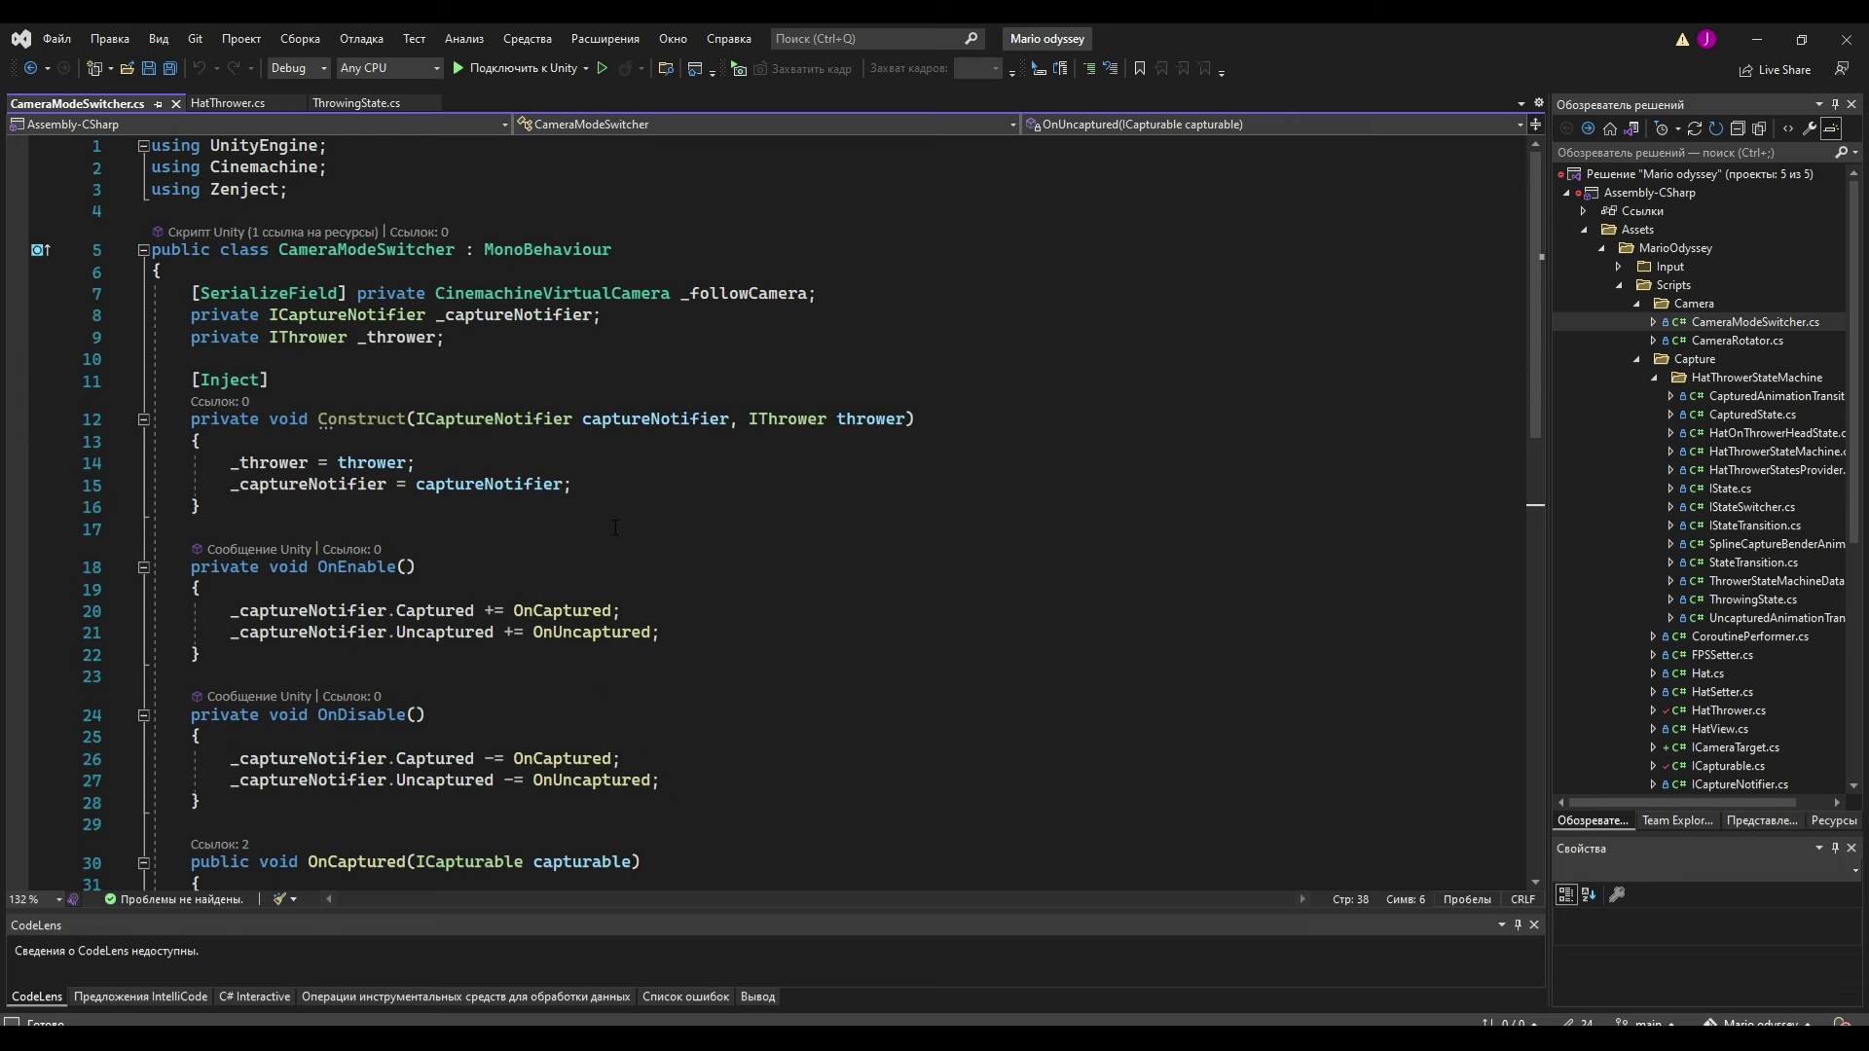
left_click(1093, 528)
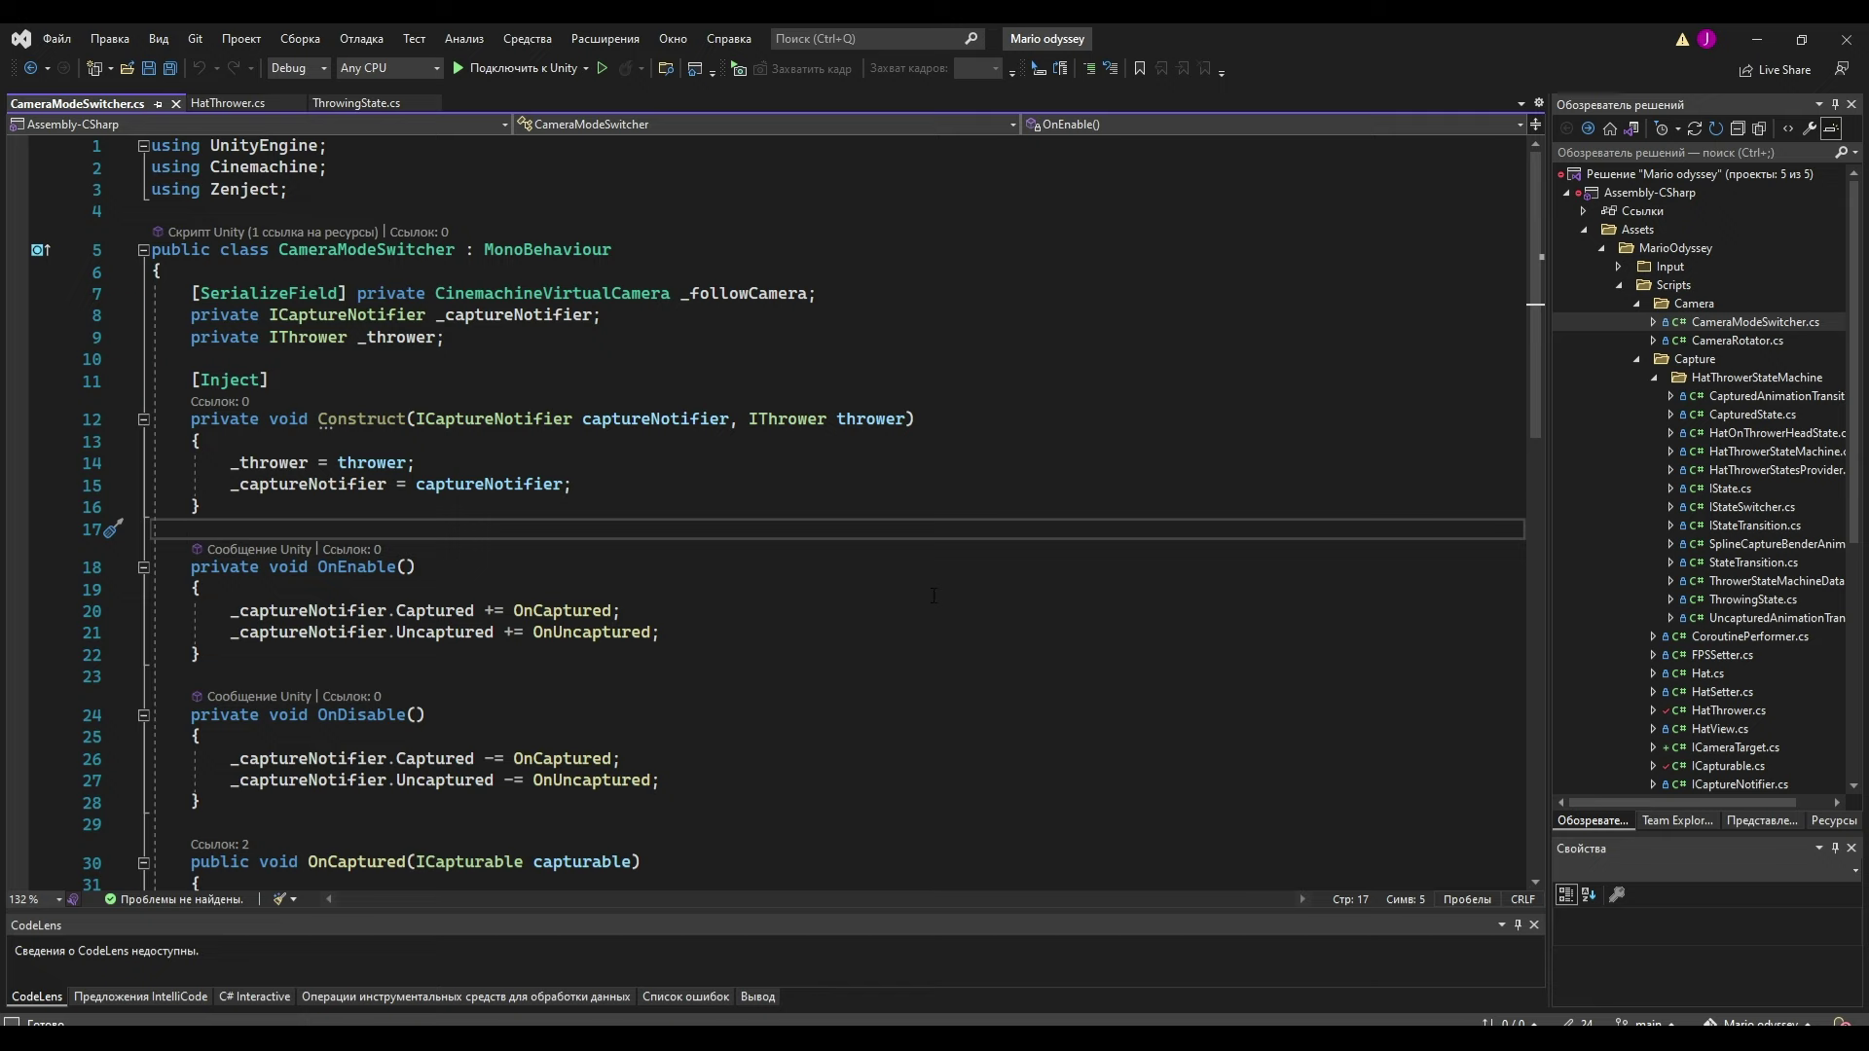
scroll(964, 561, "down", 1)
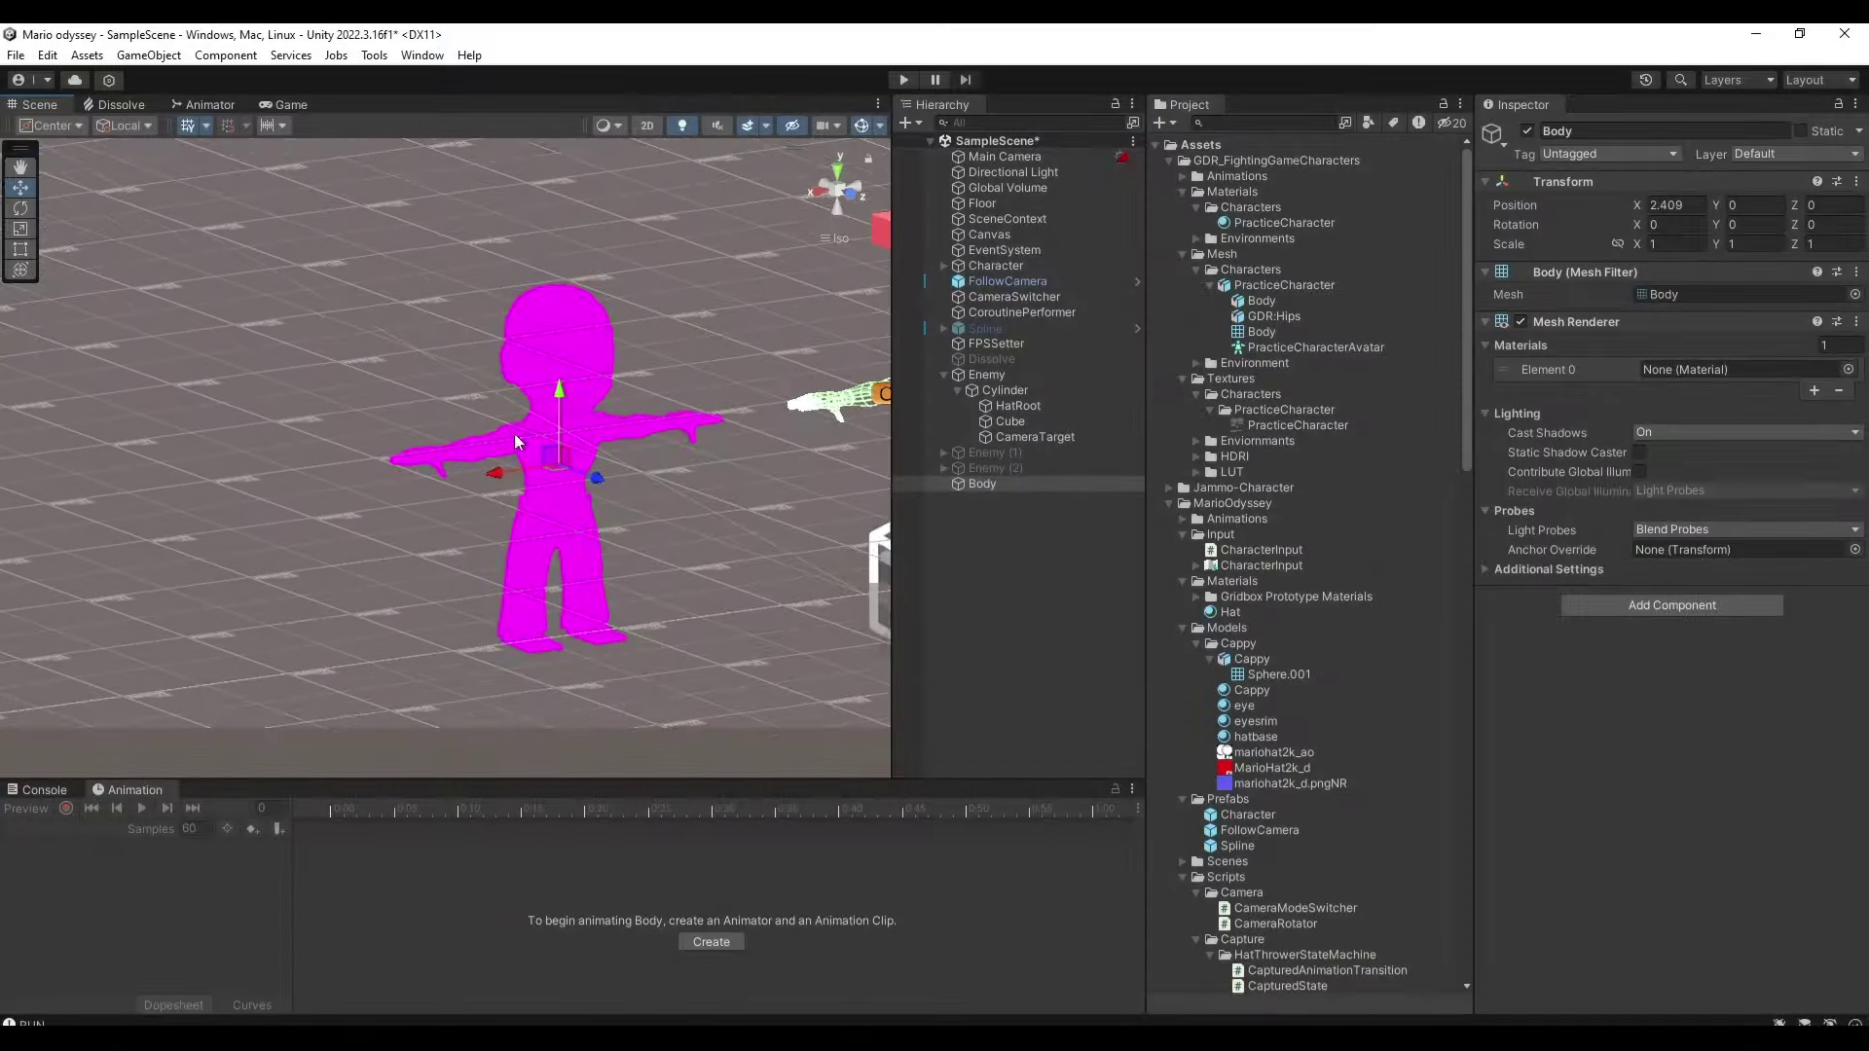
Inspect the Body mesh, then pan across the Interval, Contortionist, Growing roots and Real time demos.
left_click(1307, 333)
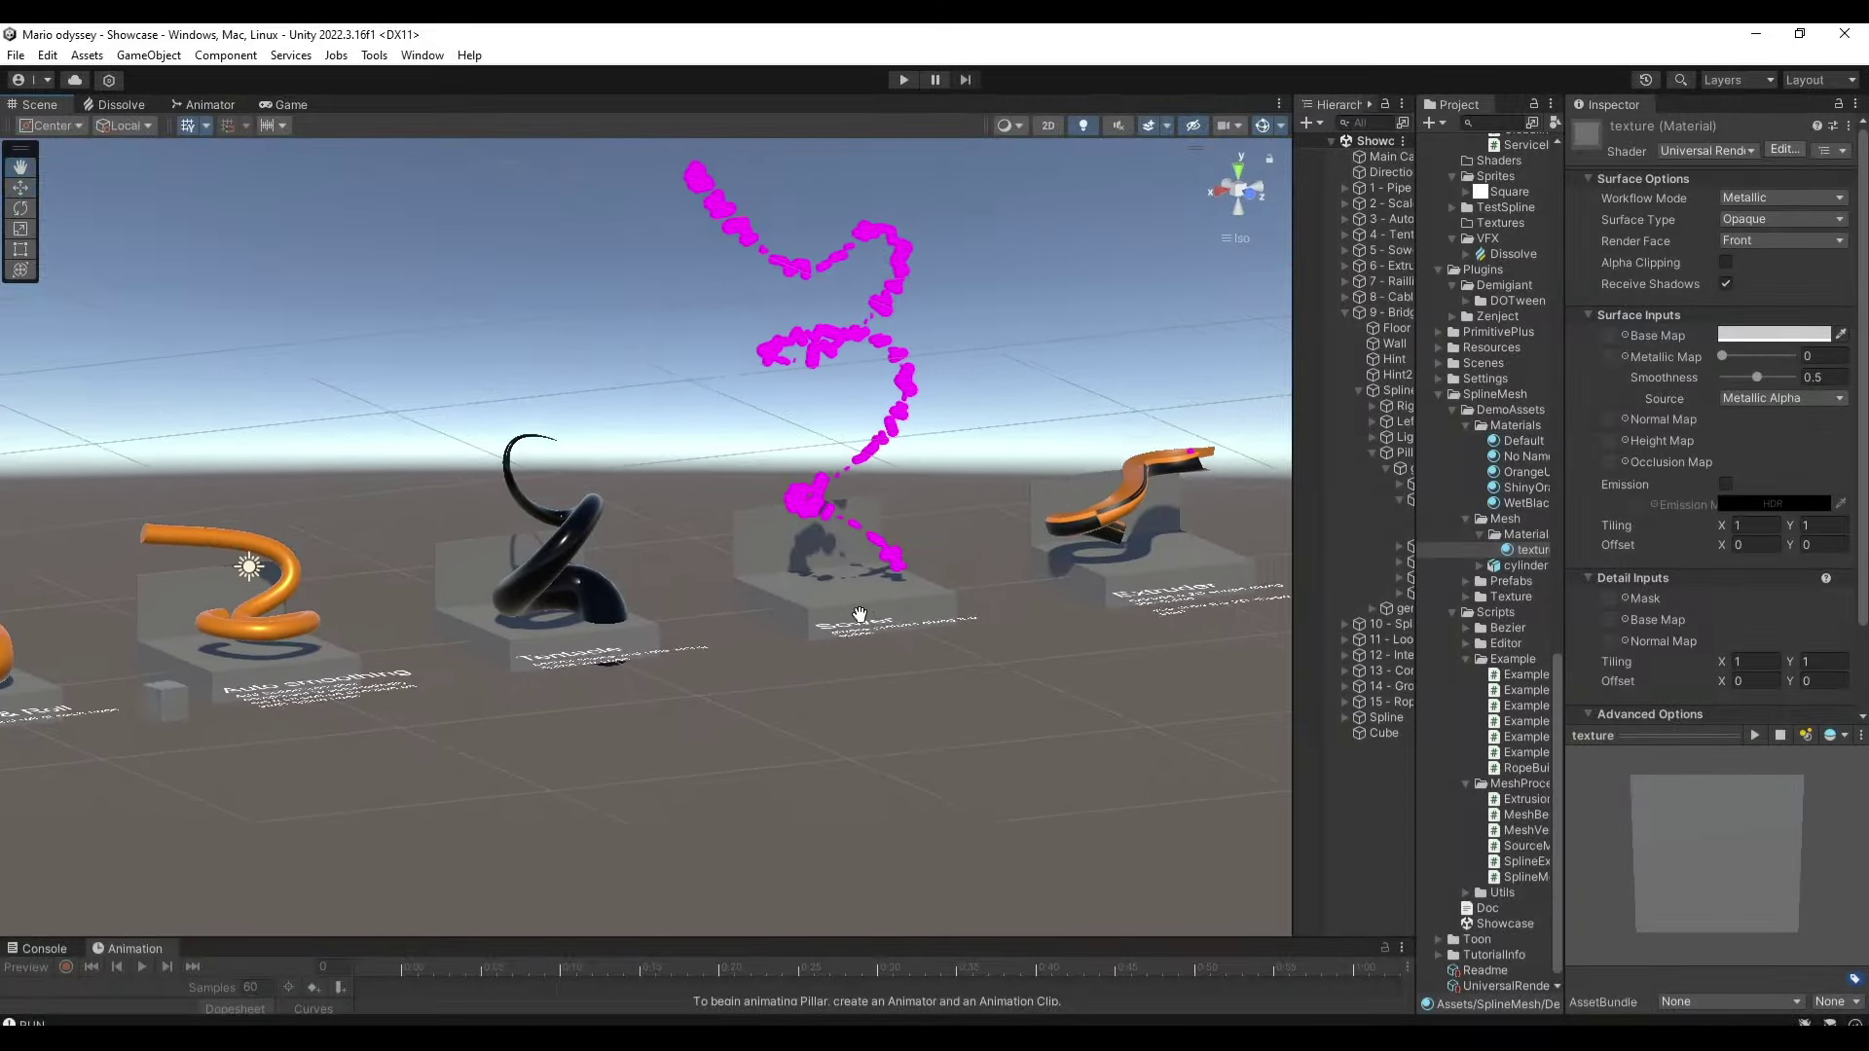
mouse_move(800, 654)
left_mouse_down()
mouse_move(892, 625)
mouse_move(628, 670)
mouse_move(243, 662)
left_mouse_up()
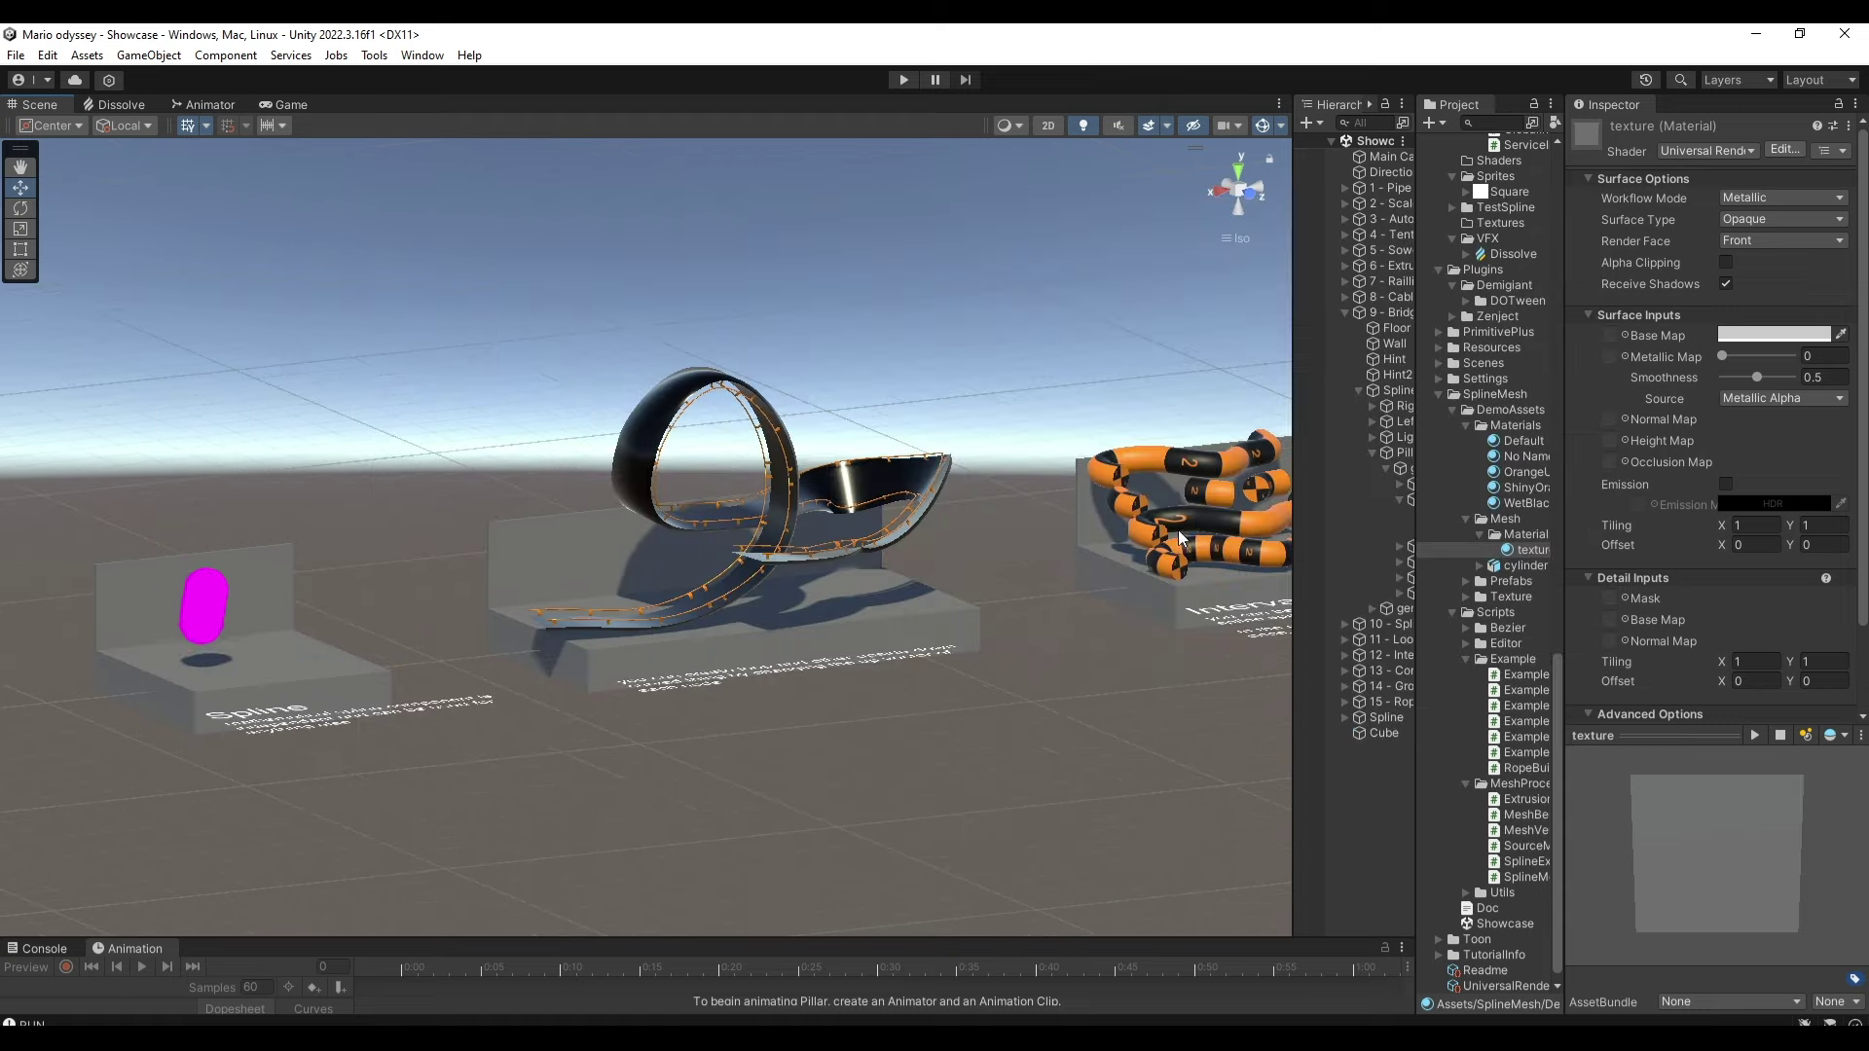
left_click_drag(1180, 538, 737, 527)
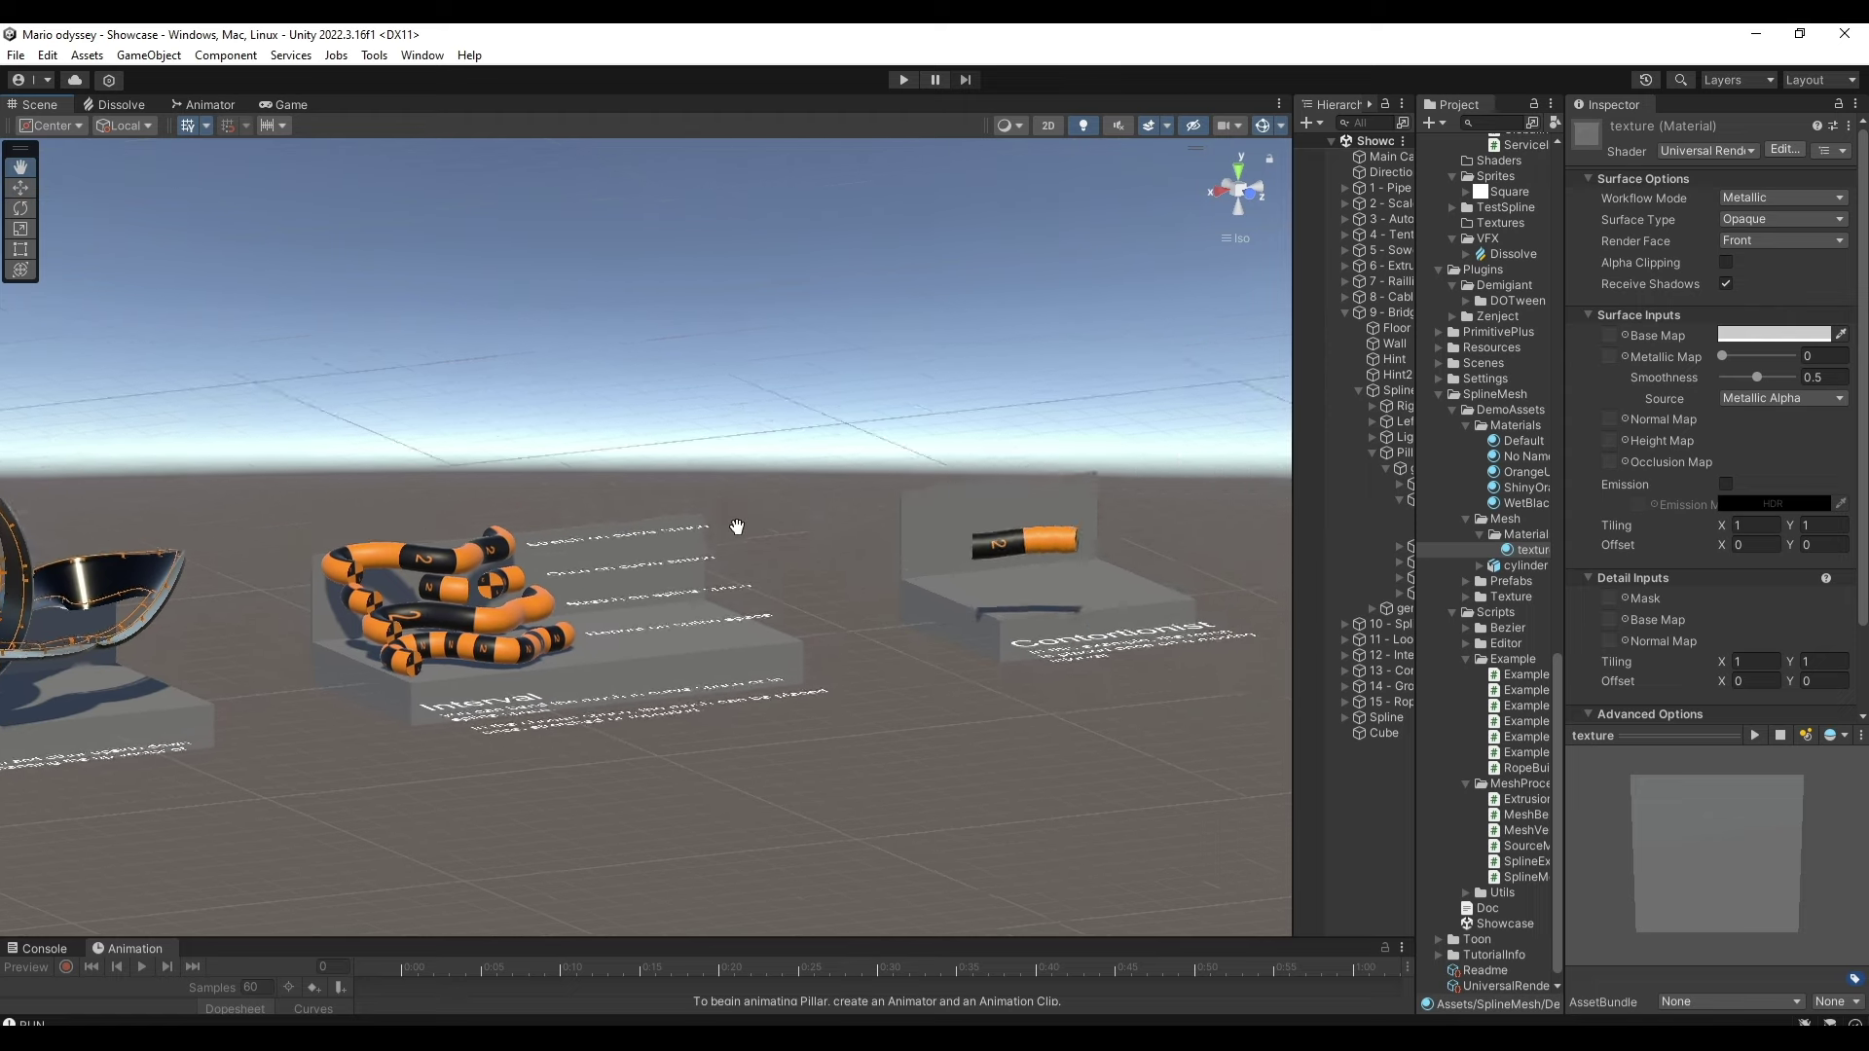
left_click_drag(736, 527, 651, 546)
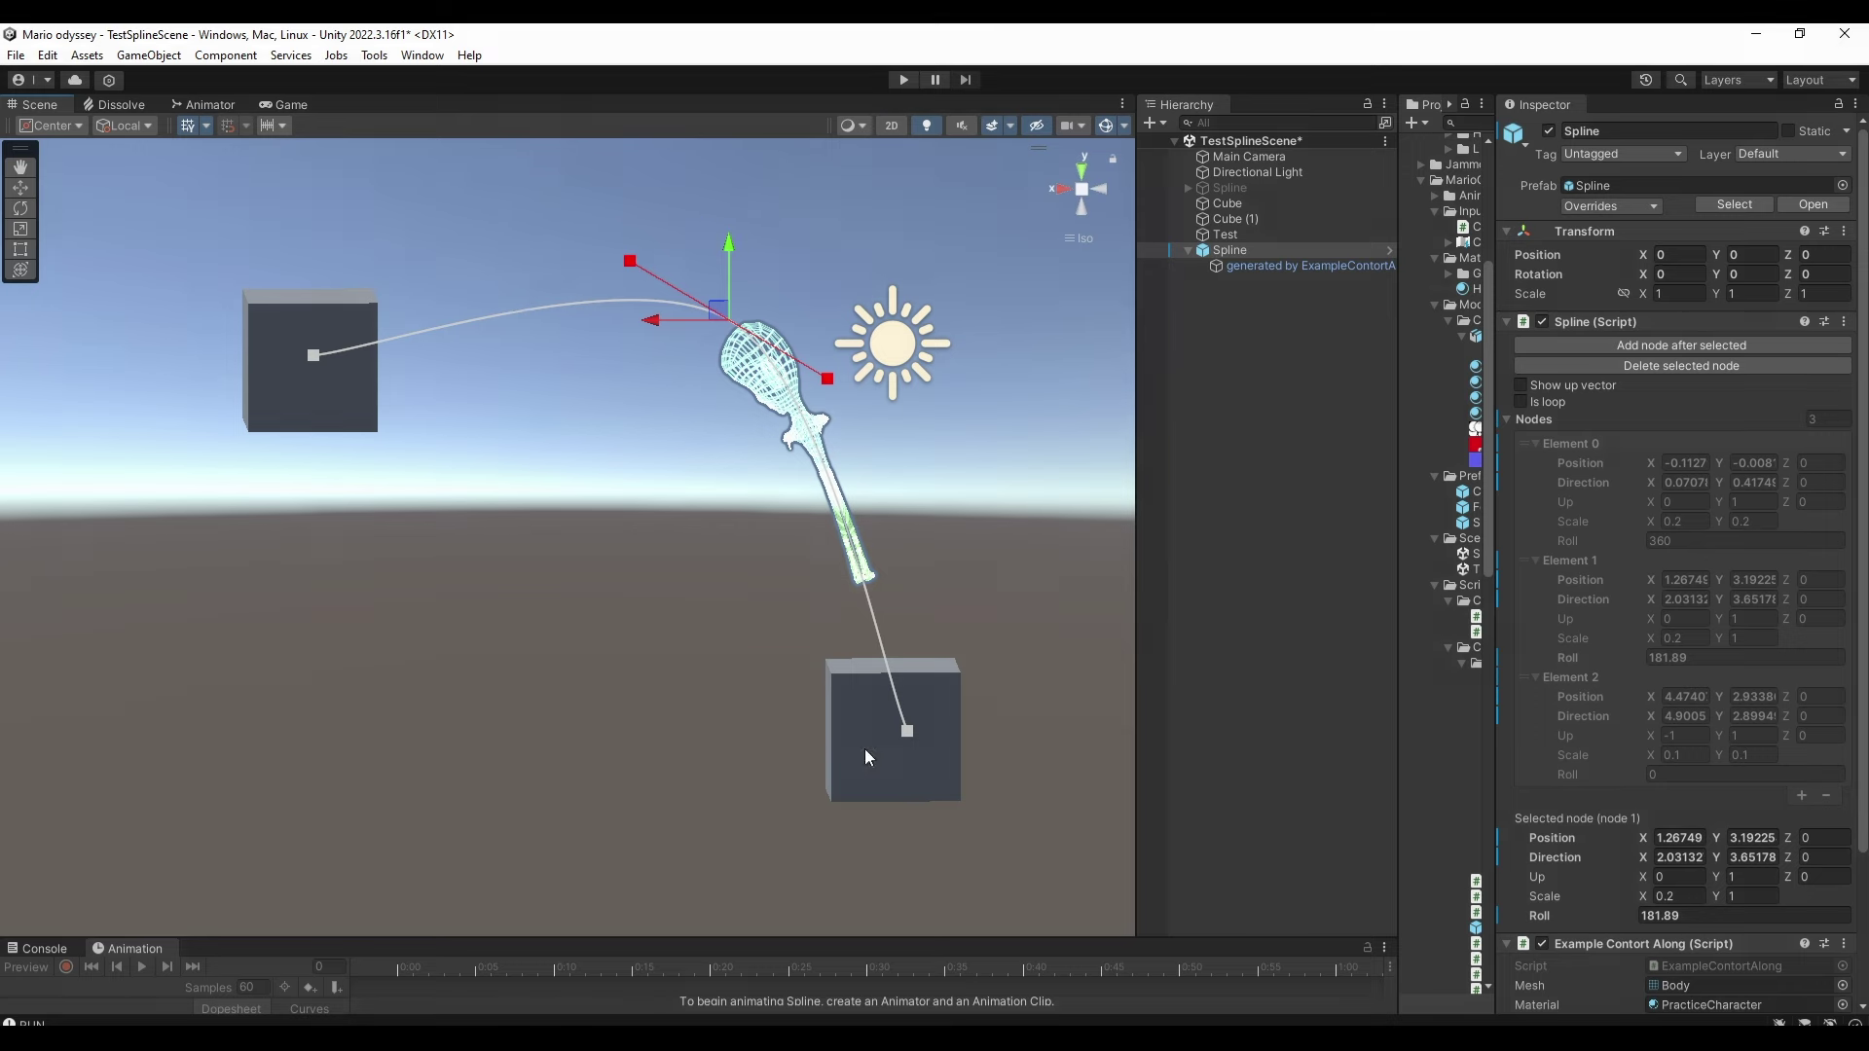
Move spline node 2 on the left cube and lower its roll from 23.4 to 4.3.
left_click(911, 732)
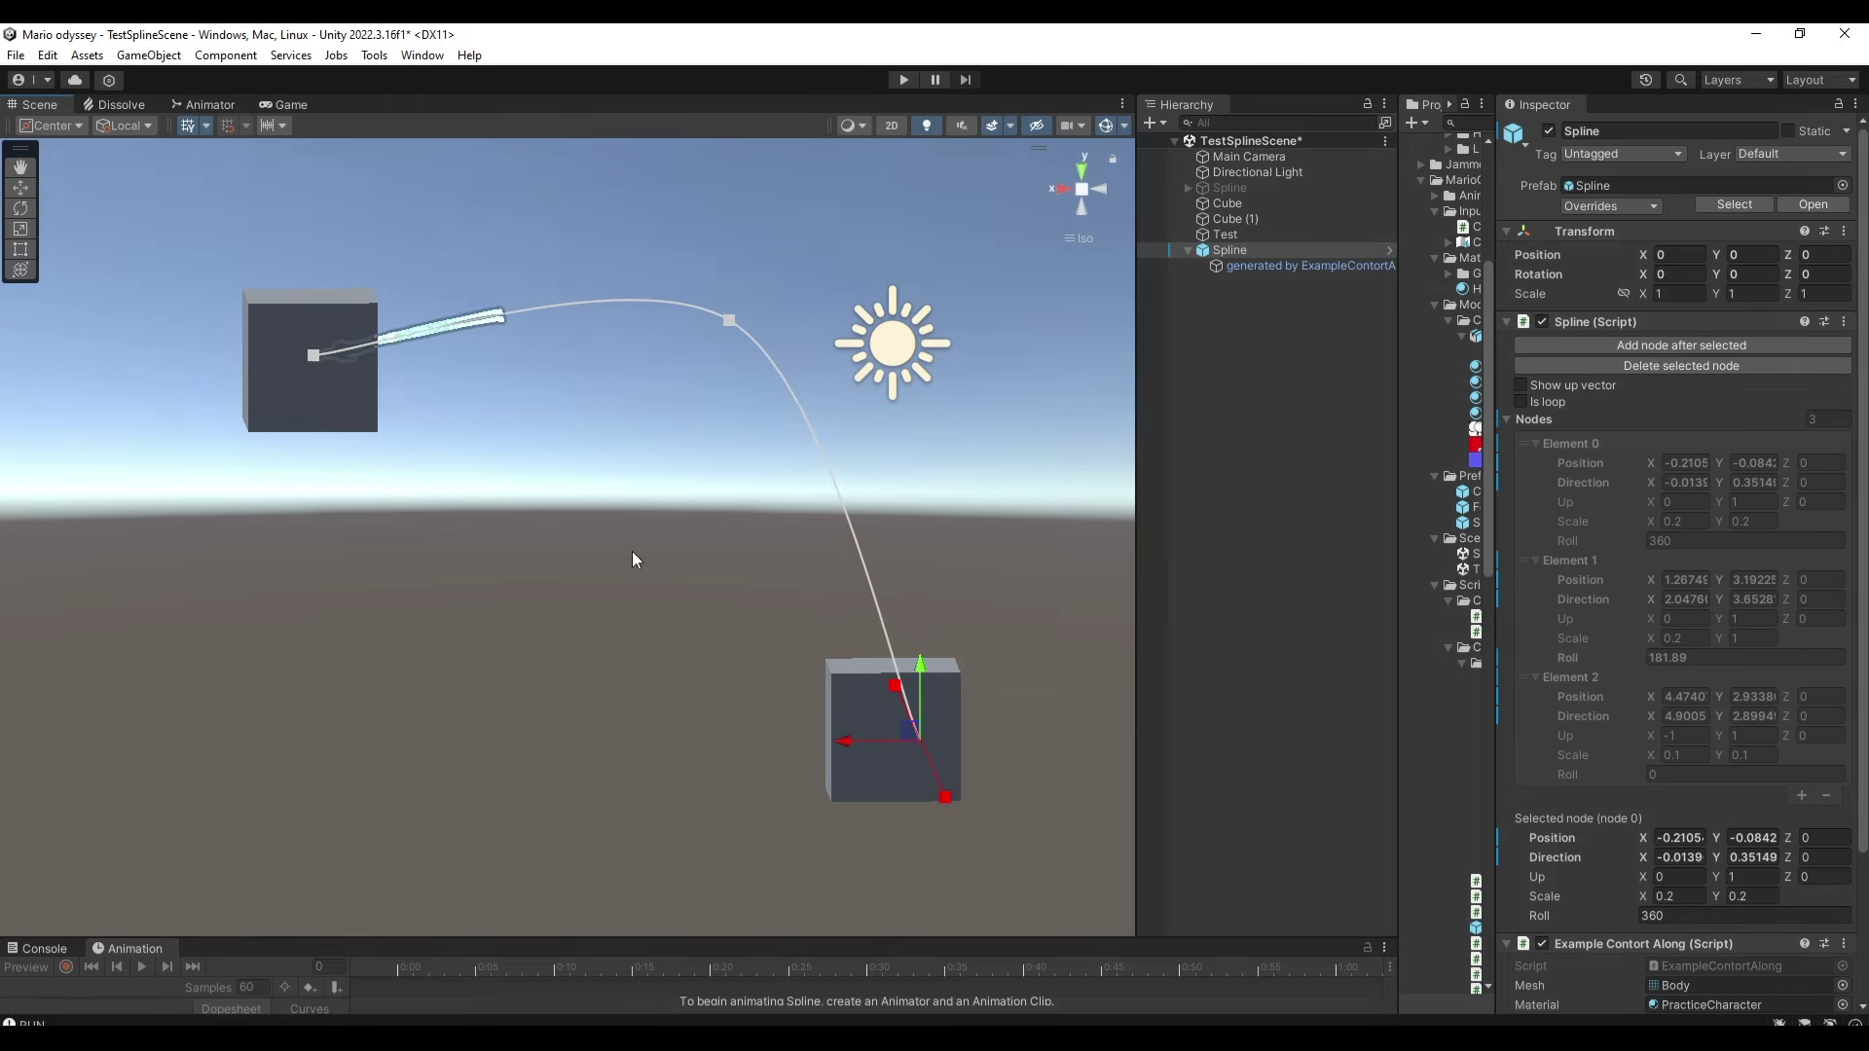
left_click(313, 358)
mouse_move(304, 335)
left_mouse_down()
mouse_move(311, 373)
mouse_move(316, 353)
left_mouse_up()
scroll(1572, 759, "down", 3)
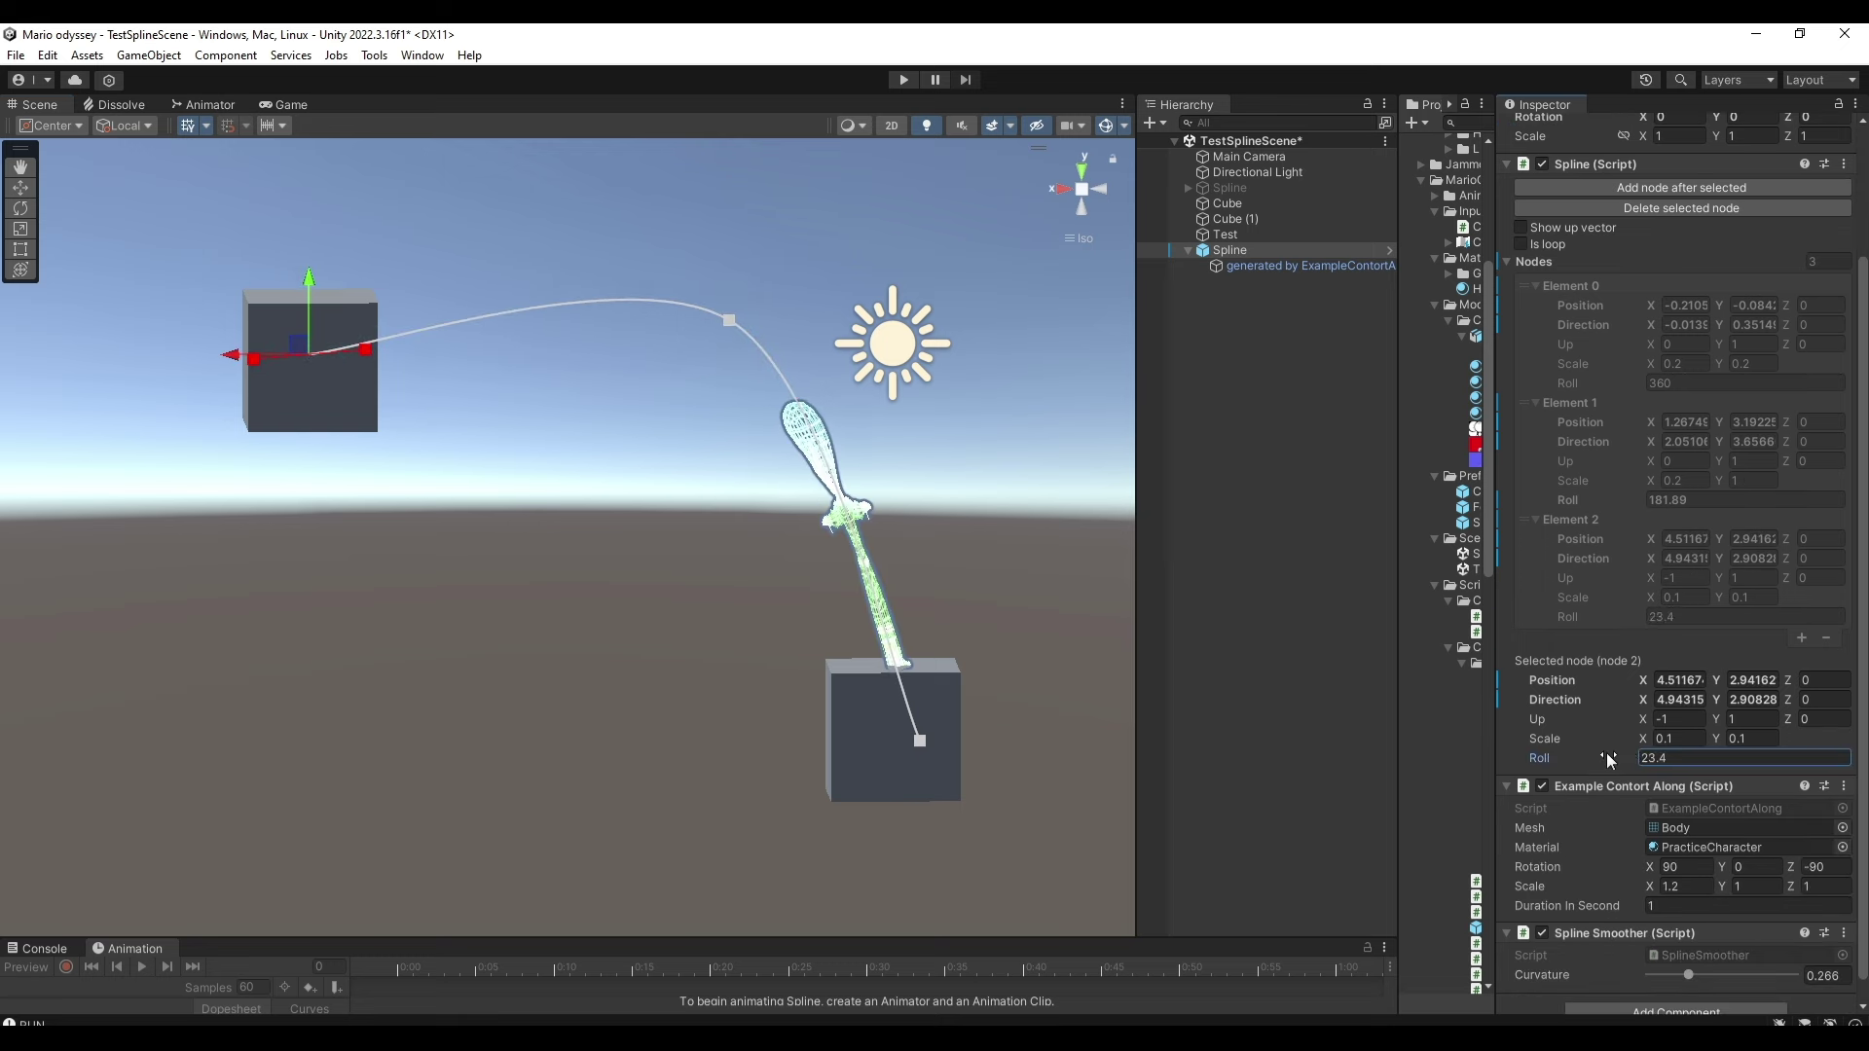
left_click_drag(1608, 759, 1582, 760)
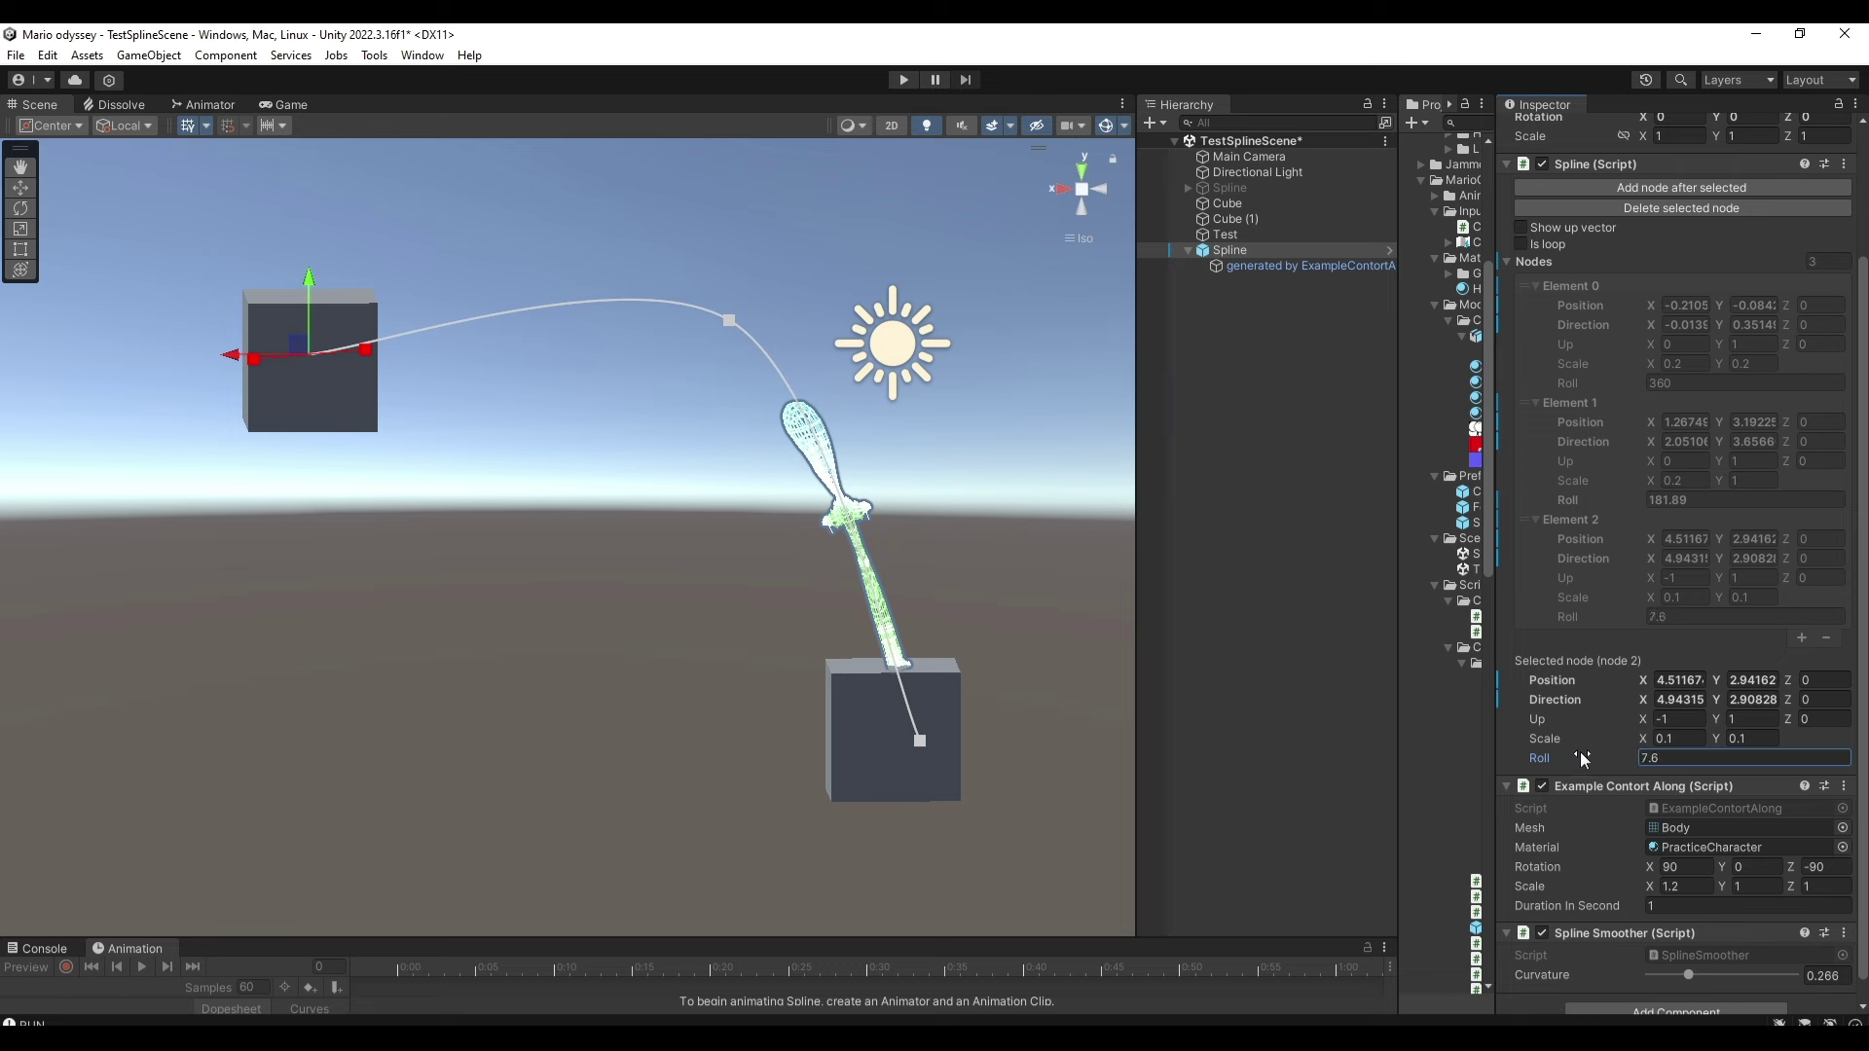
On node 0, nudge roll to about 359.85 and set Scale X to 7.7.
left_click(919, 740)
left_click_drag(1560, 764, 1555, 764)
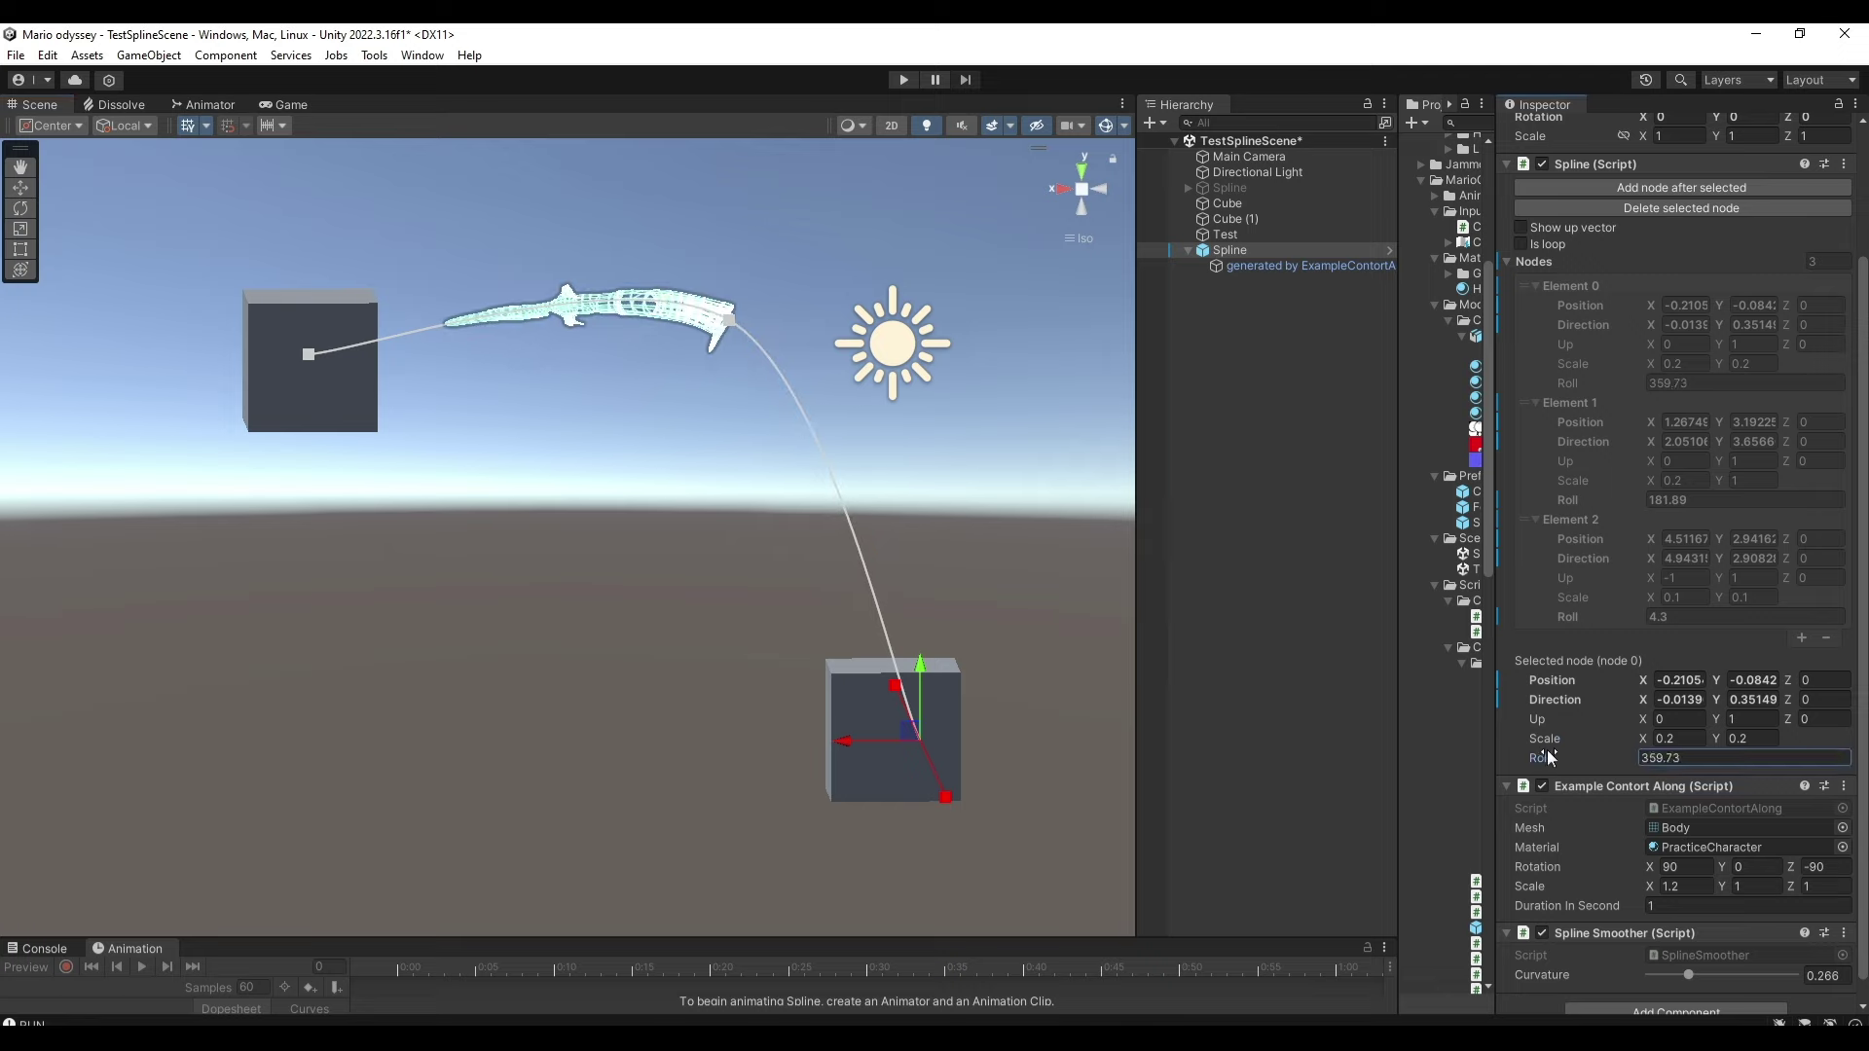
left_click(1664, 738)
type("7.7")
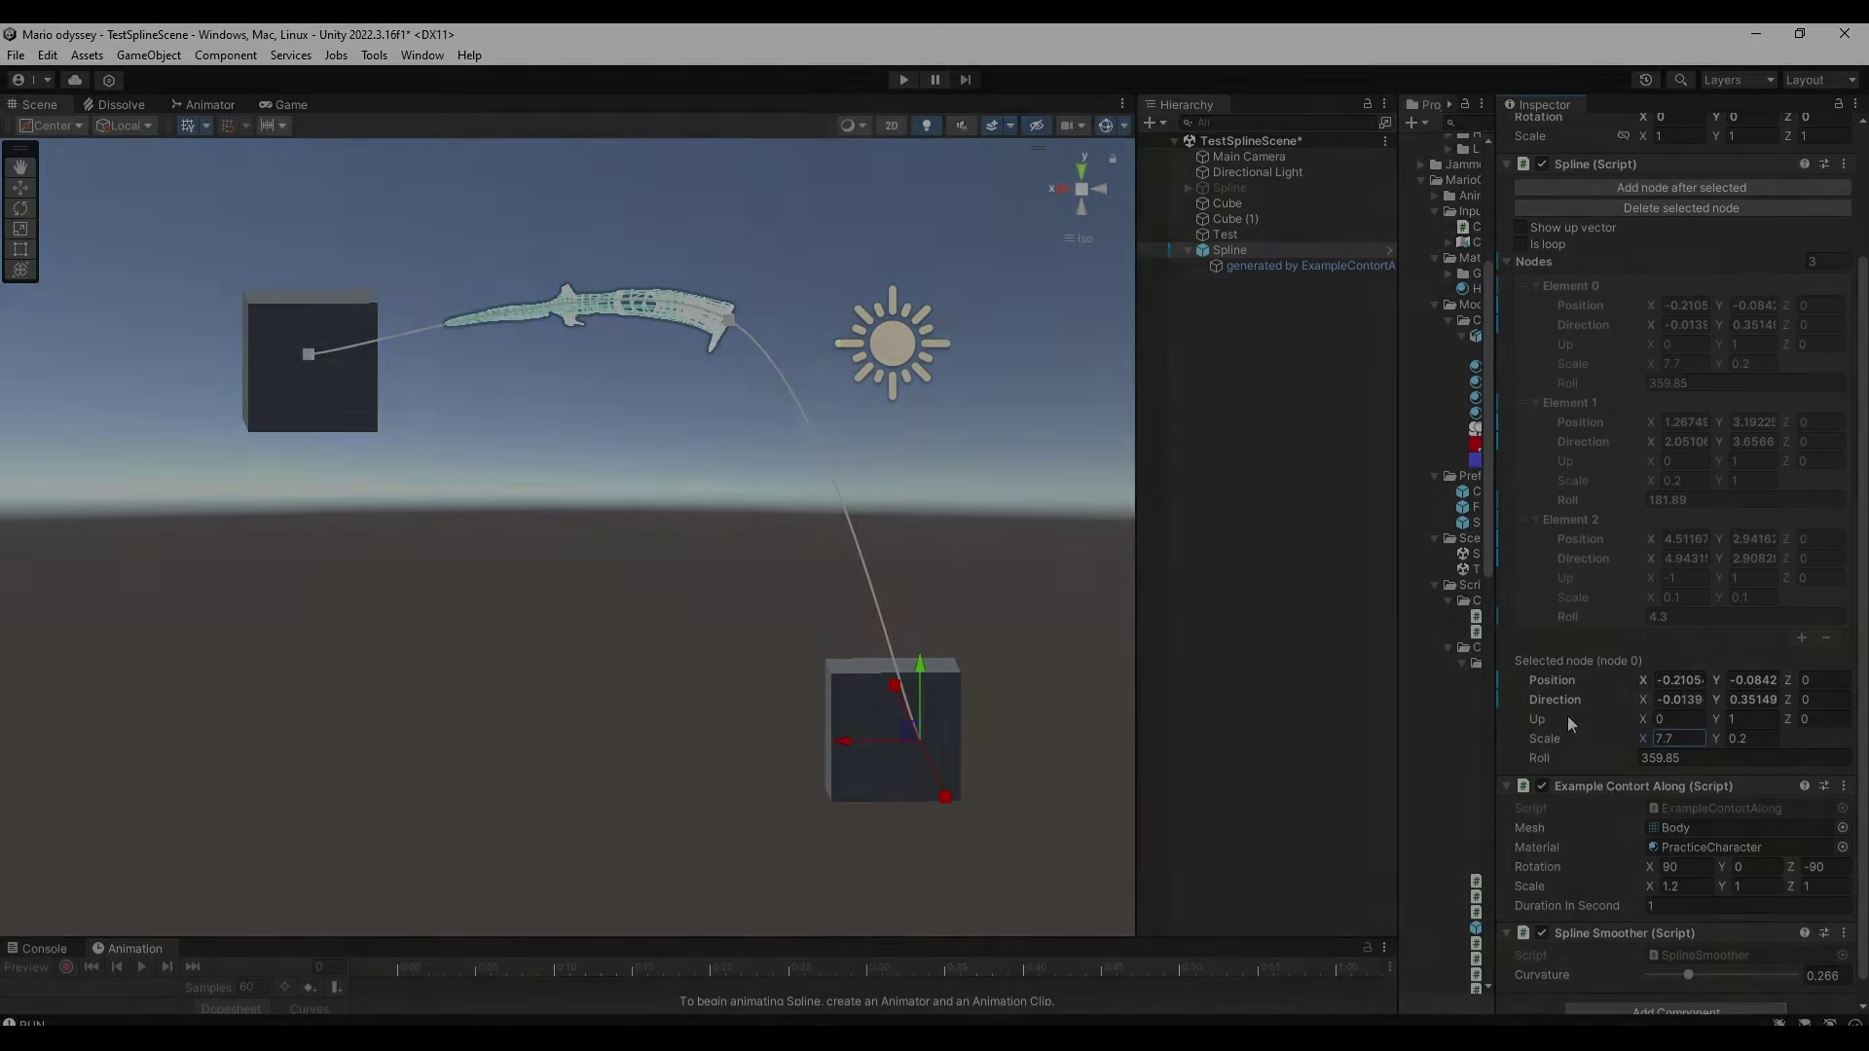
Scroll through the open Visual Studio script, highlighting several code blocks.
scroll(596, 329, "down", 2)
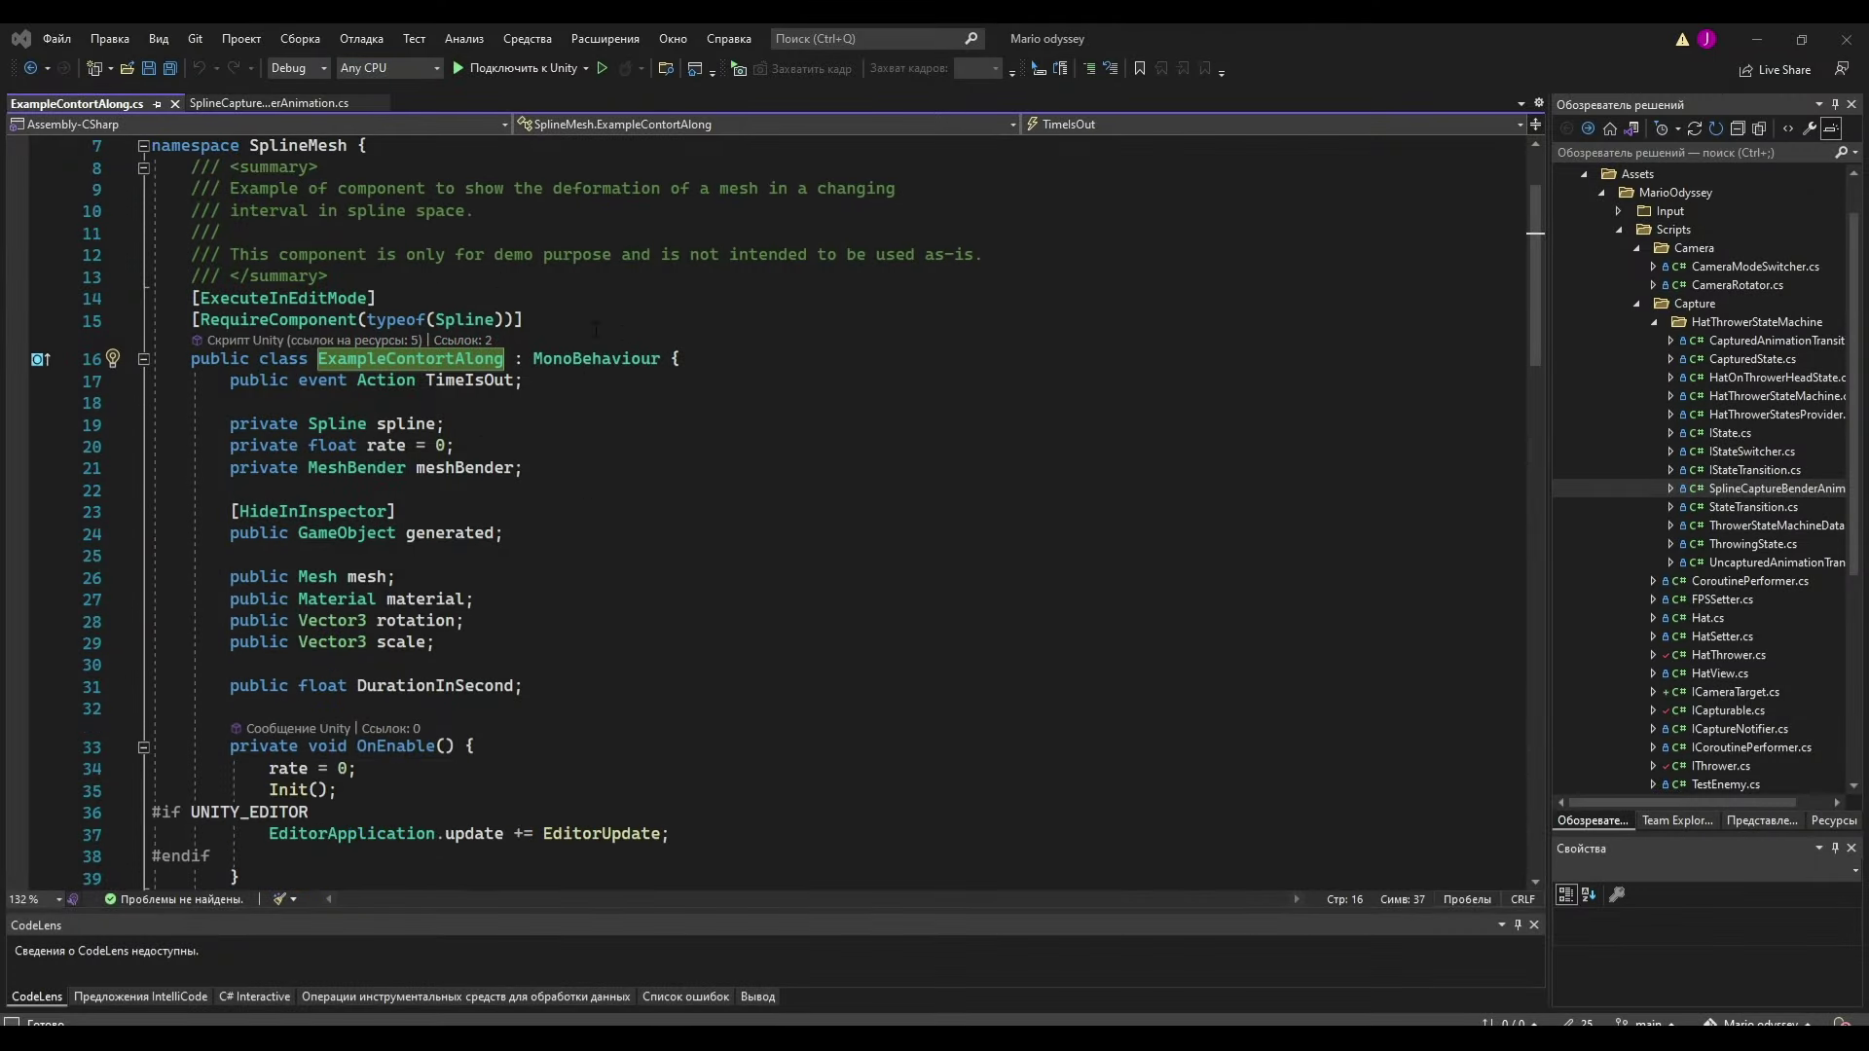
scroll(531, 448, "down", 5)
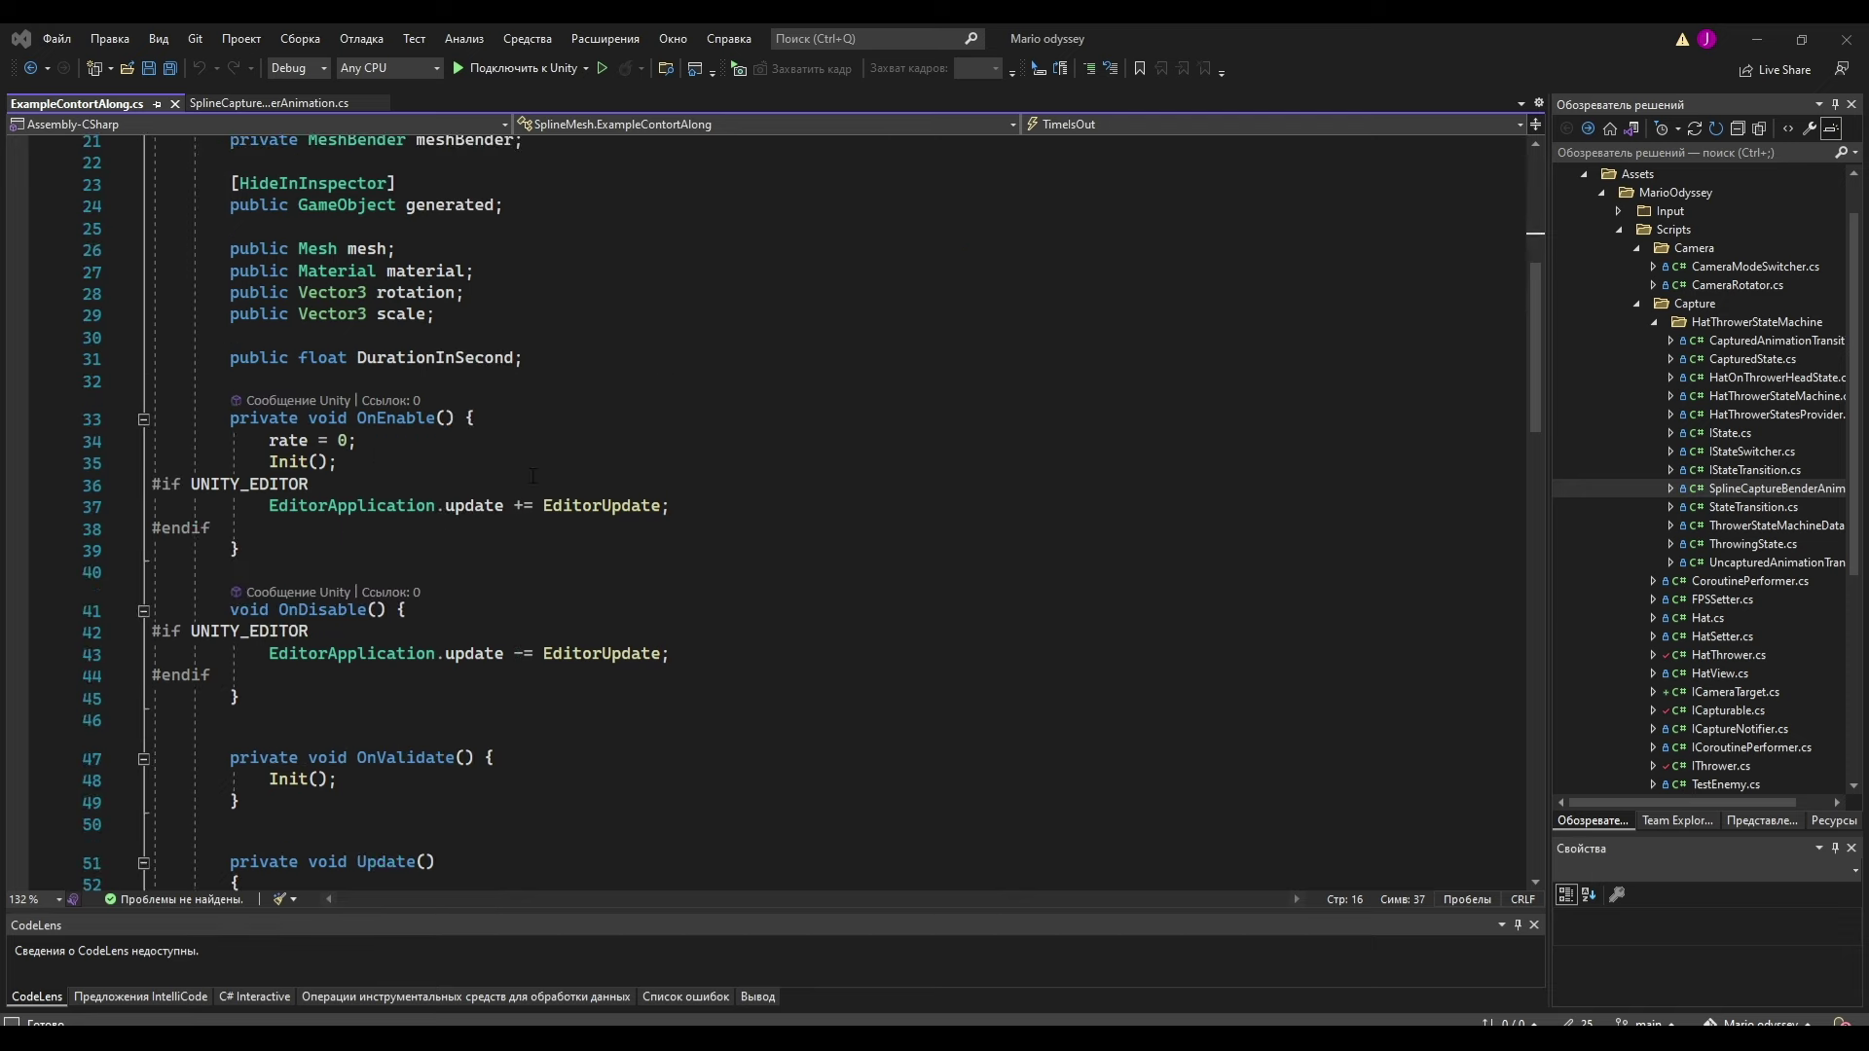
scroll(532, 475, "down", 5)
scroll(532, 475, "down", 2)
scroll(533, 475, "down", 2)
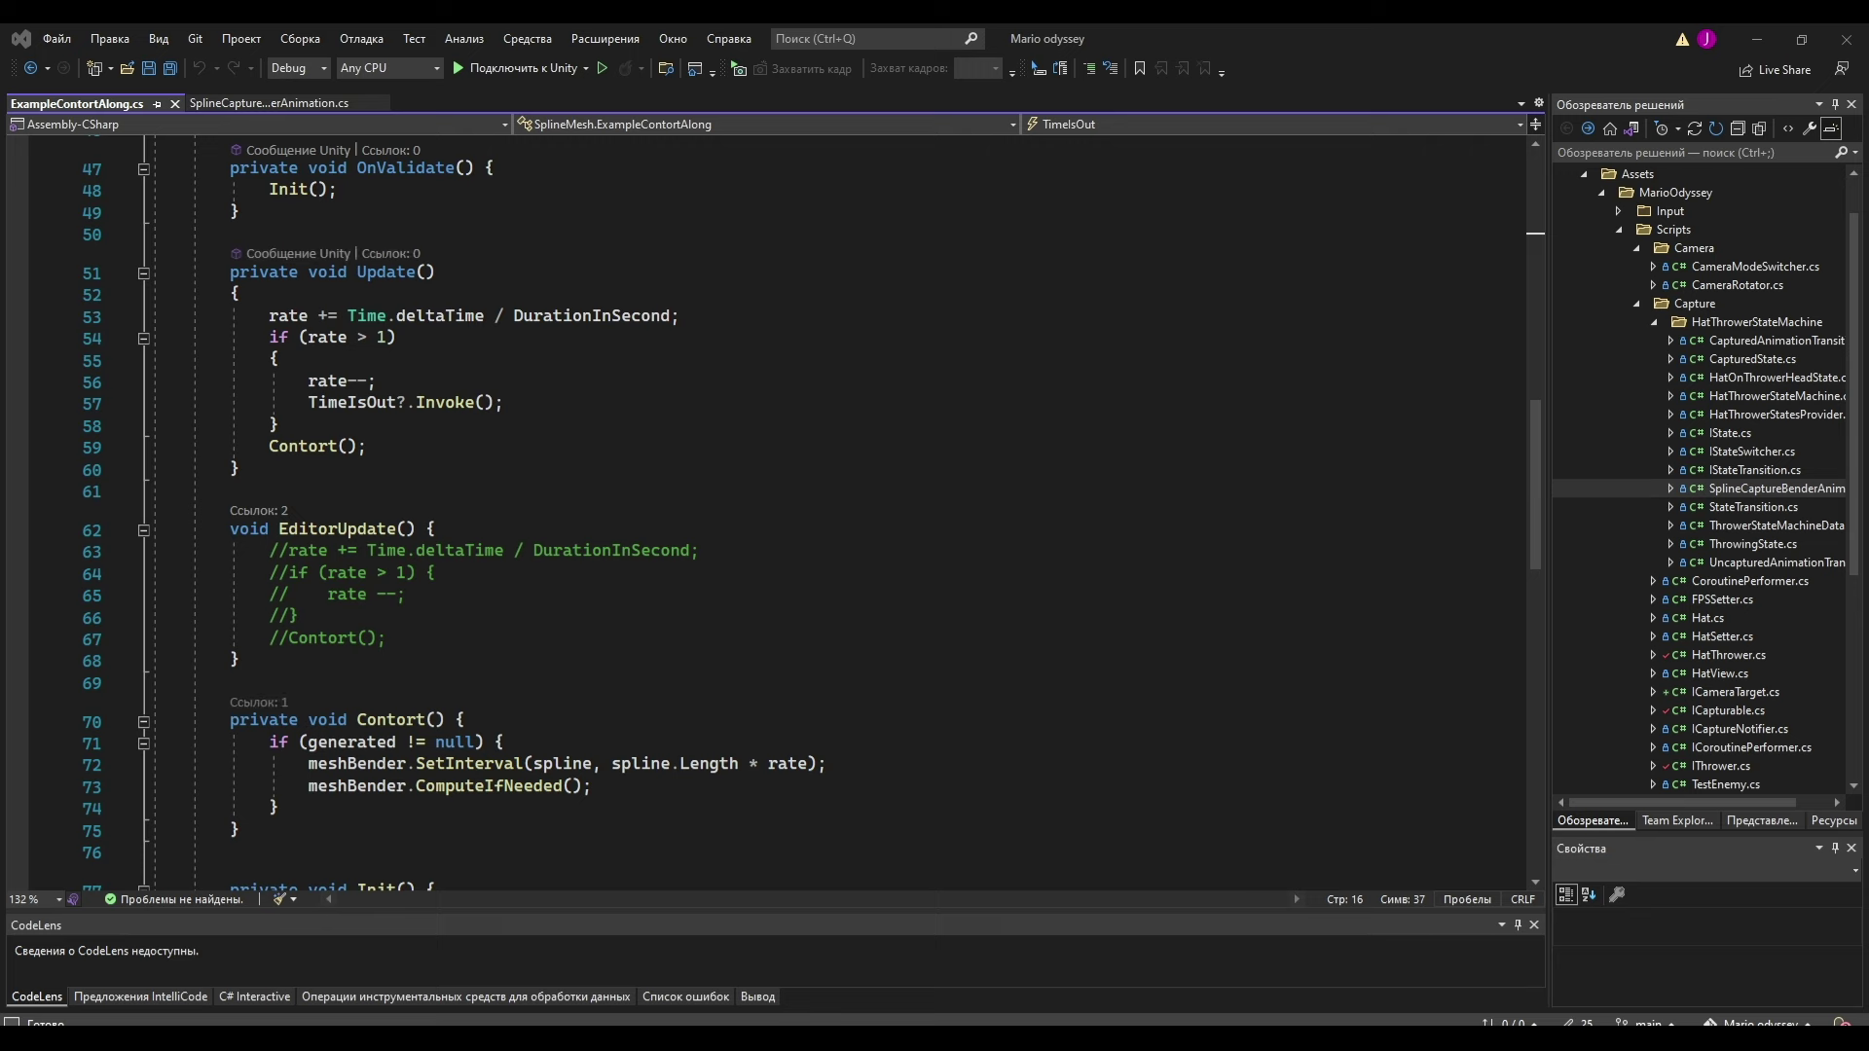
scroll(389, 574, "down", 3)
scroll(389, 575, "up", 3)
left_click_drag(386, 574, 185, 474)
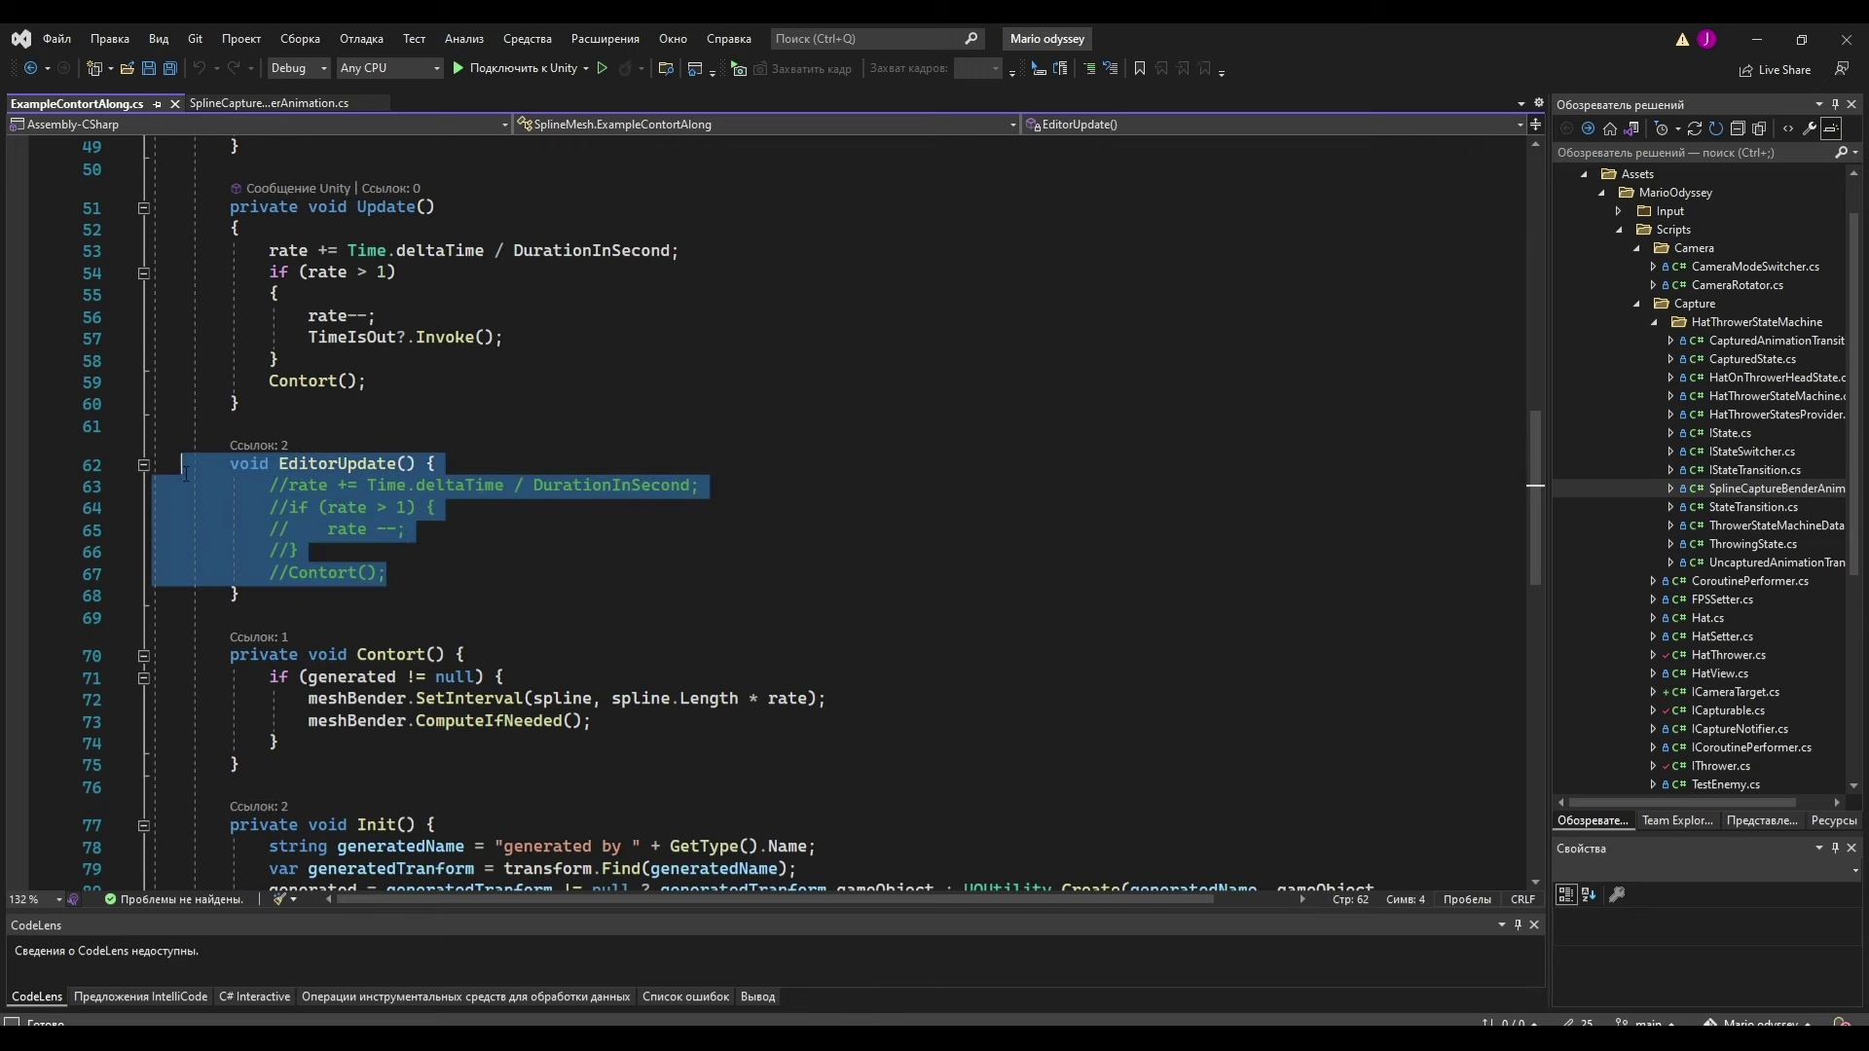
scroll(185, 474, "up", 3)
left_click_drag(367, 577, 269, 447)
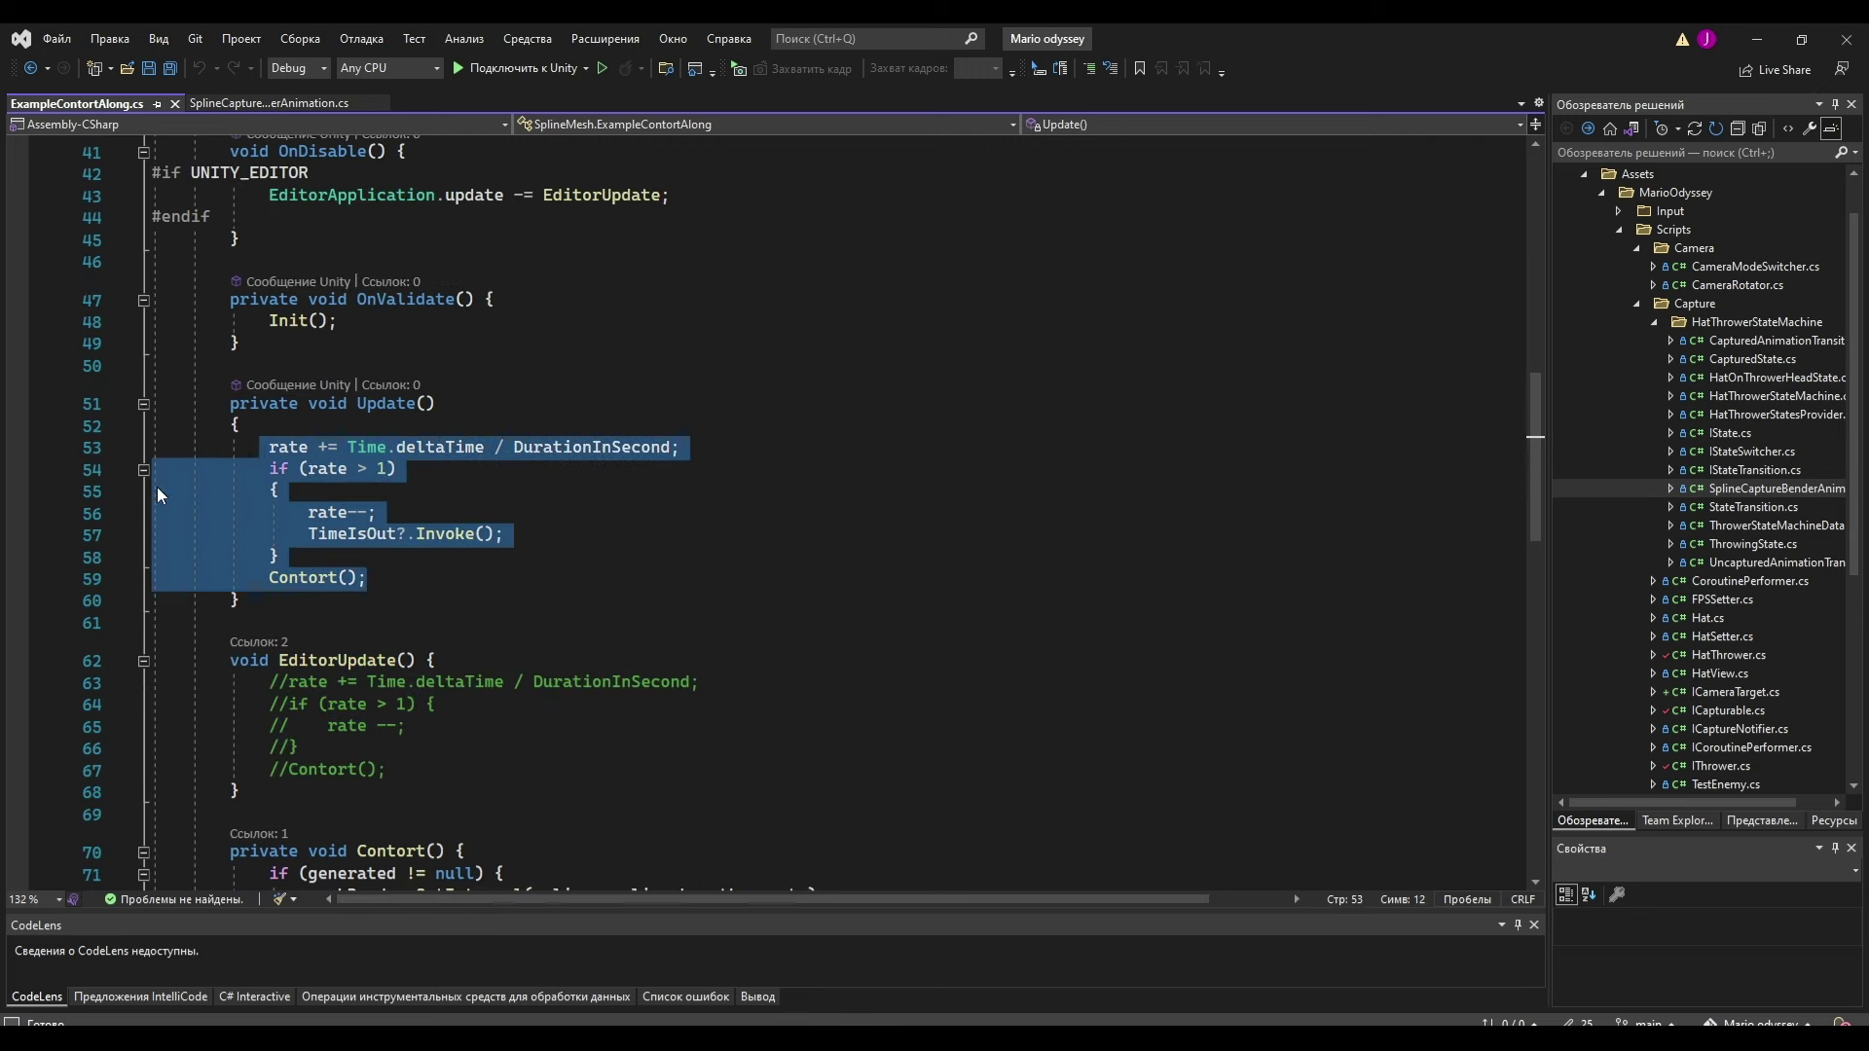
scroll(389, 584, "up", 1)
left_click_drag(504, 598, 309, 599)
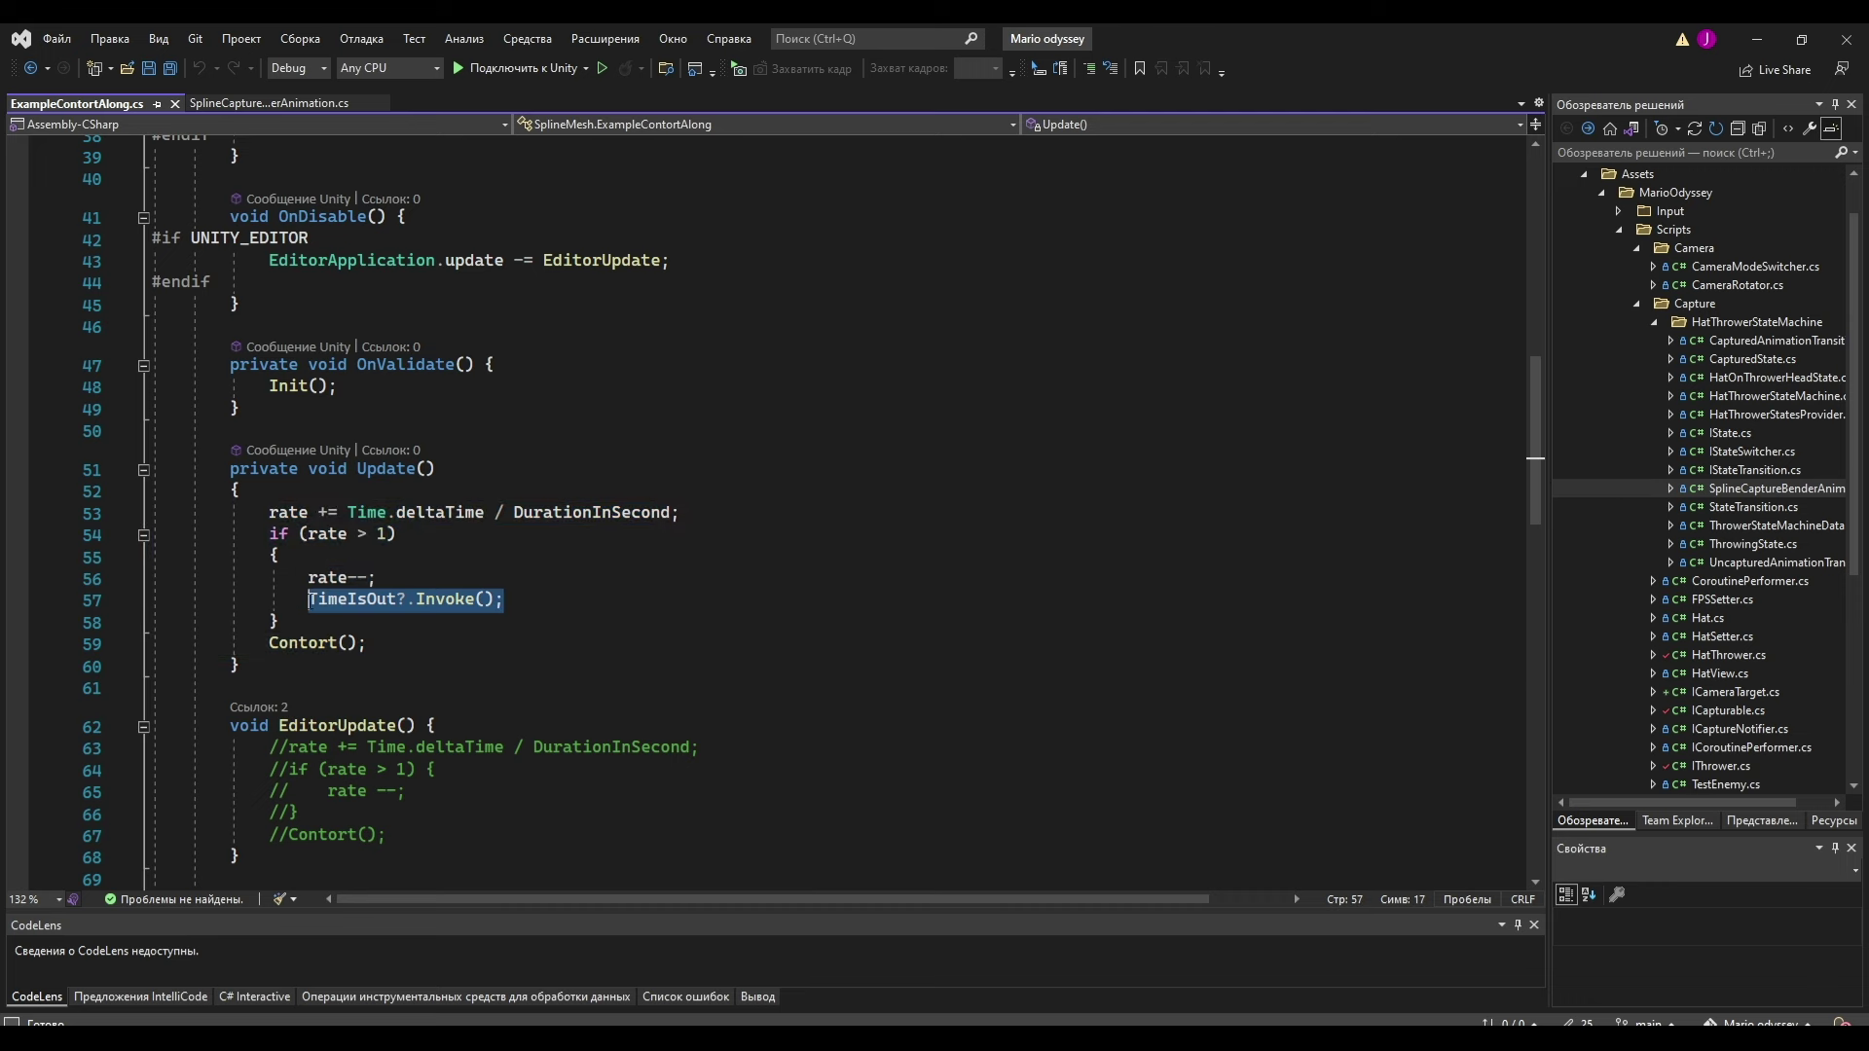
scroll(495, 683, "up", 3)
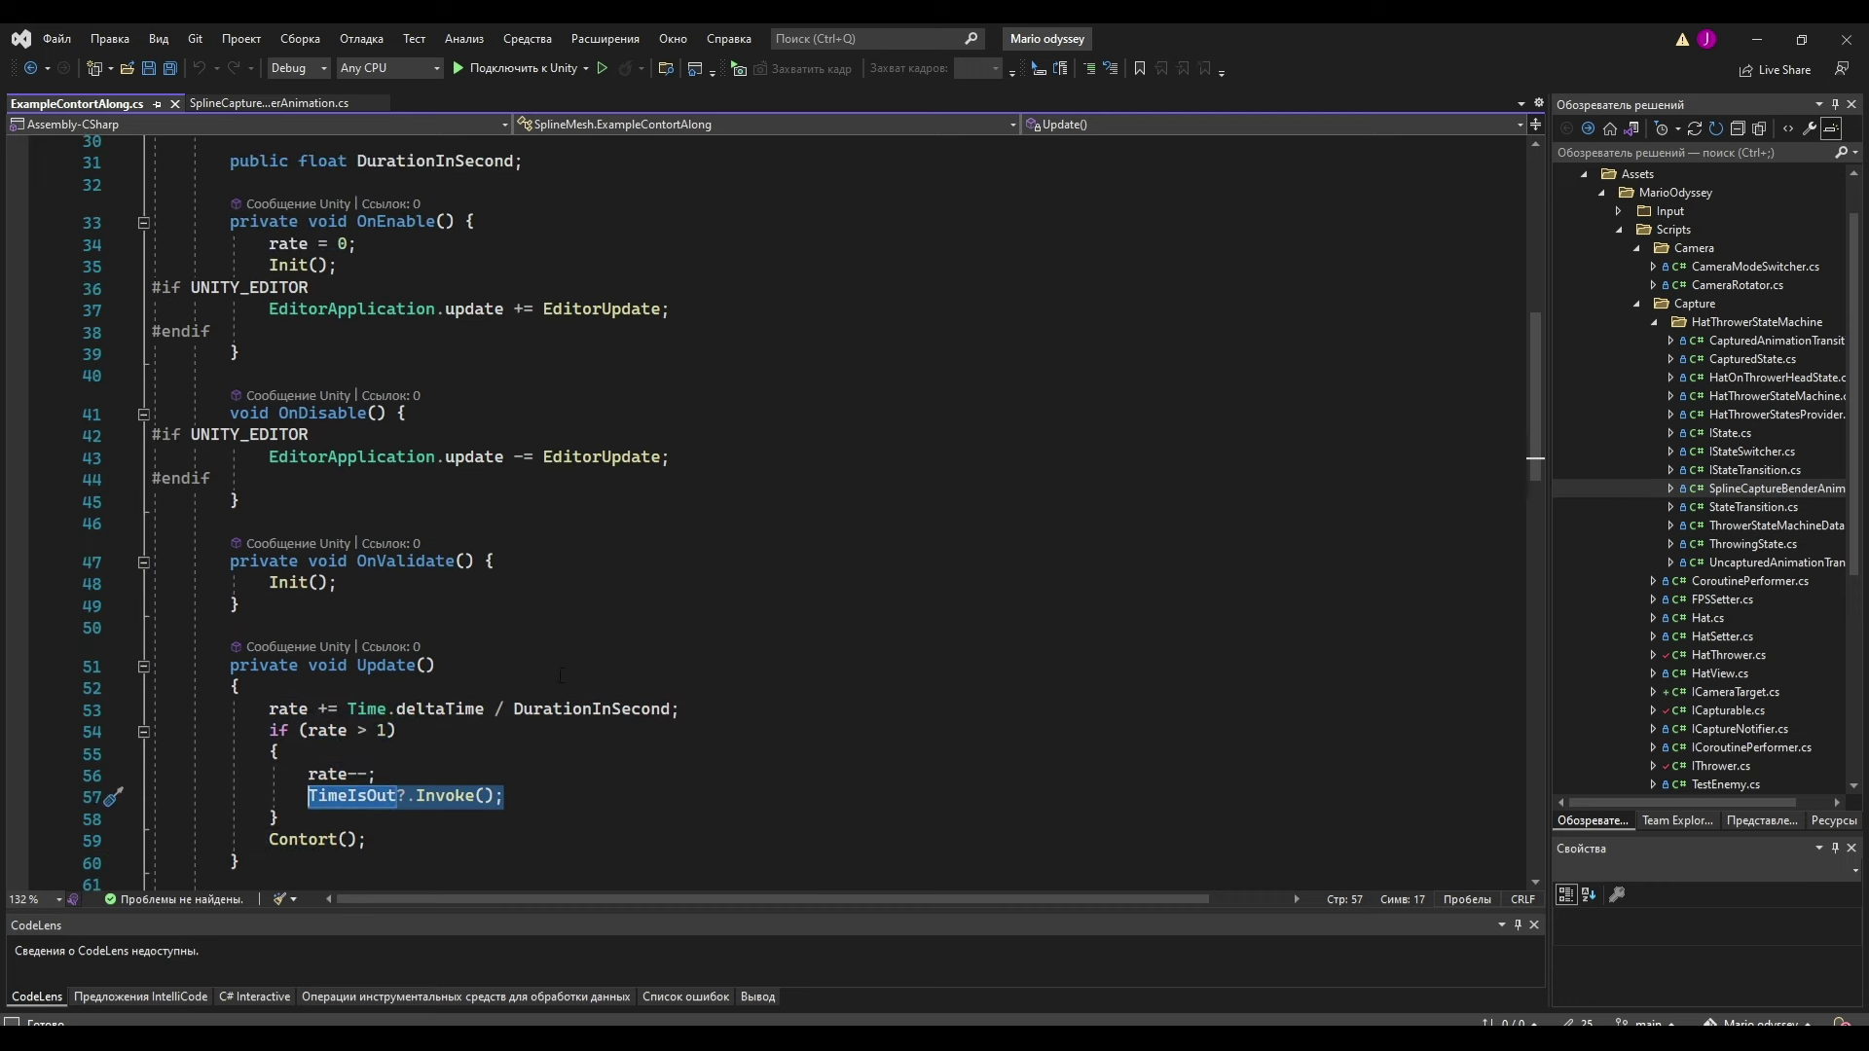
scroll(495, 682, "down", 3)
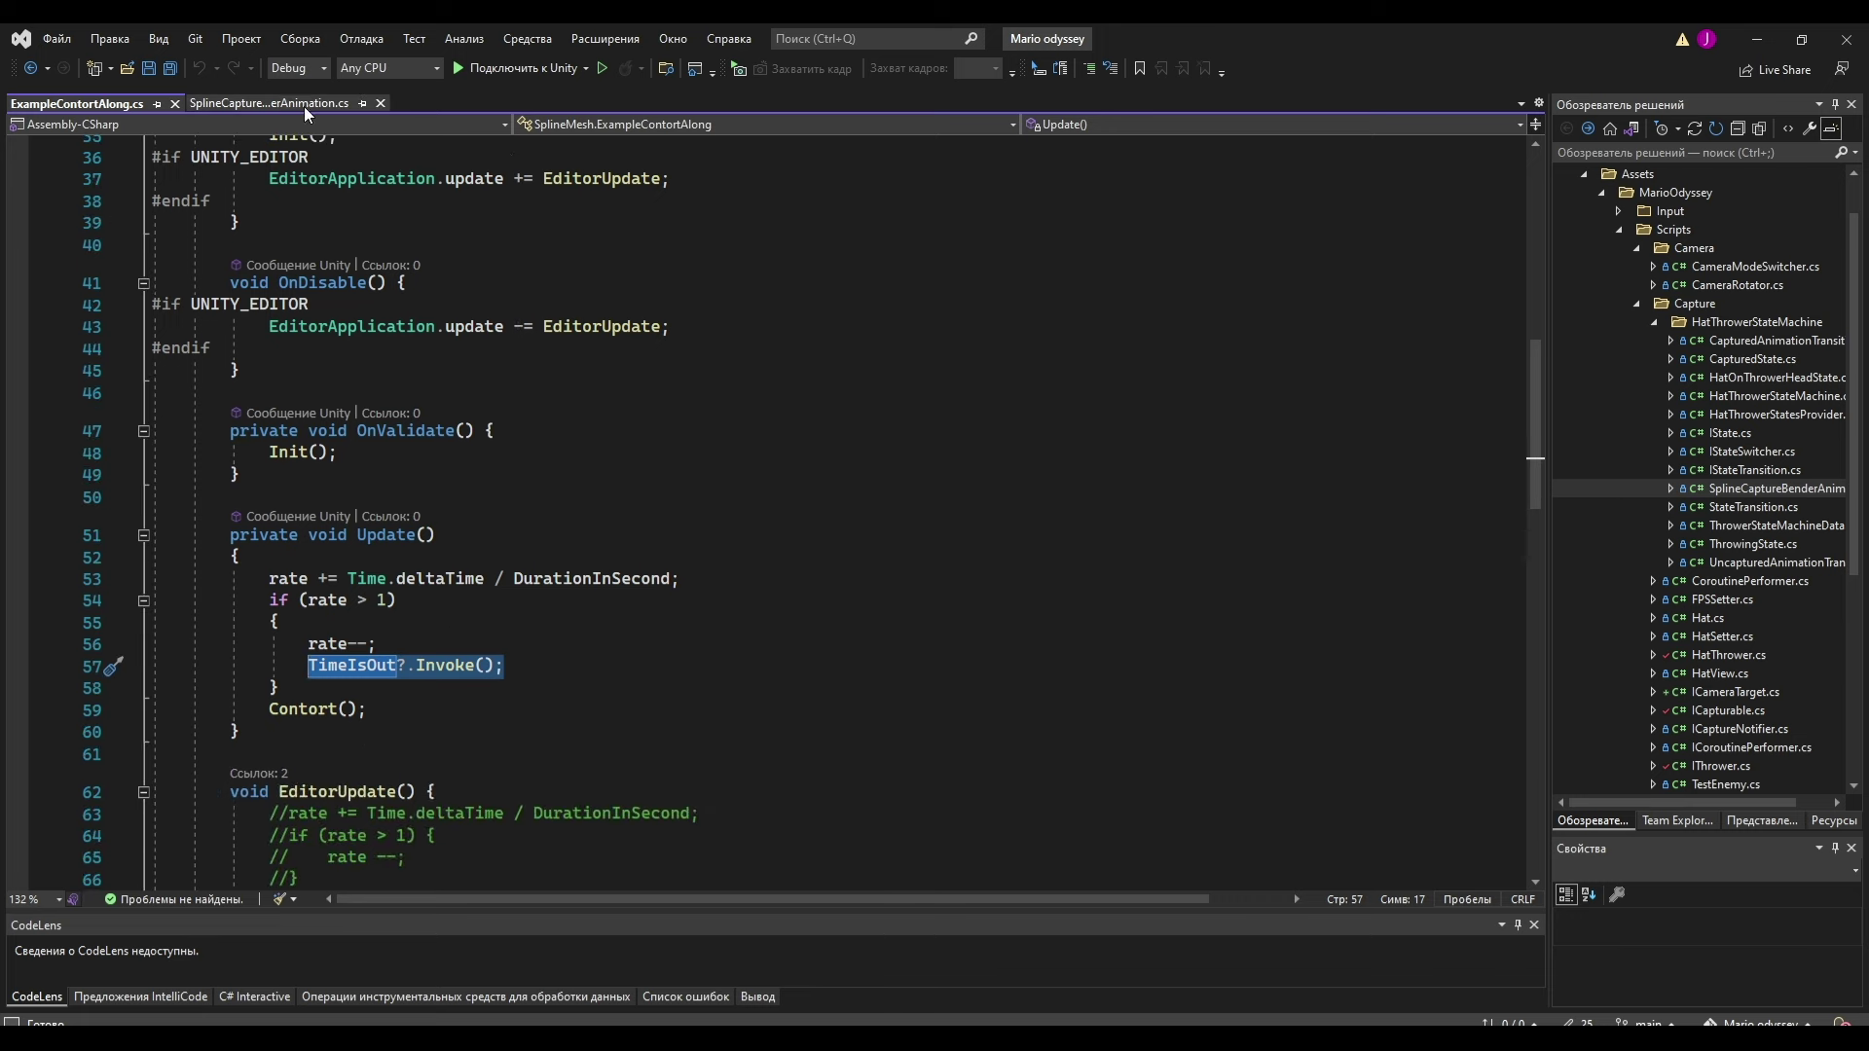
In SplineCaptureBenderAnimation.cs, highlight the Play method, its to parameter and the _spline line 30.
left_click(268, 102)
double_click(542, 252)
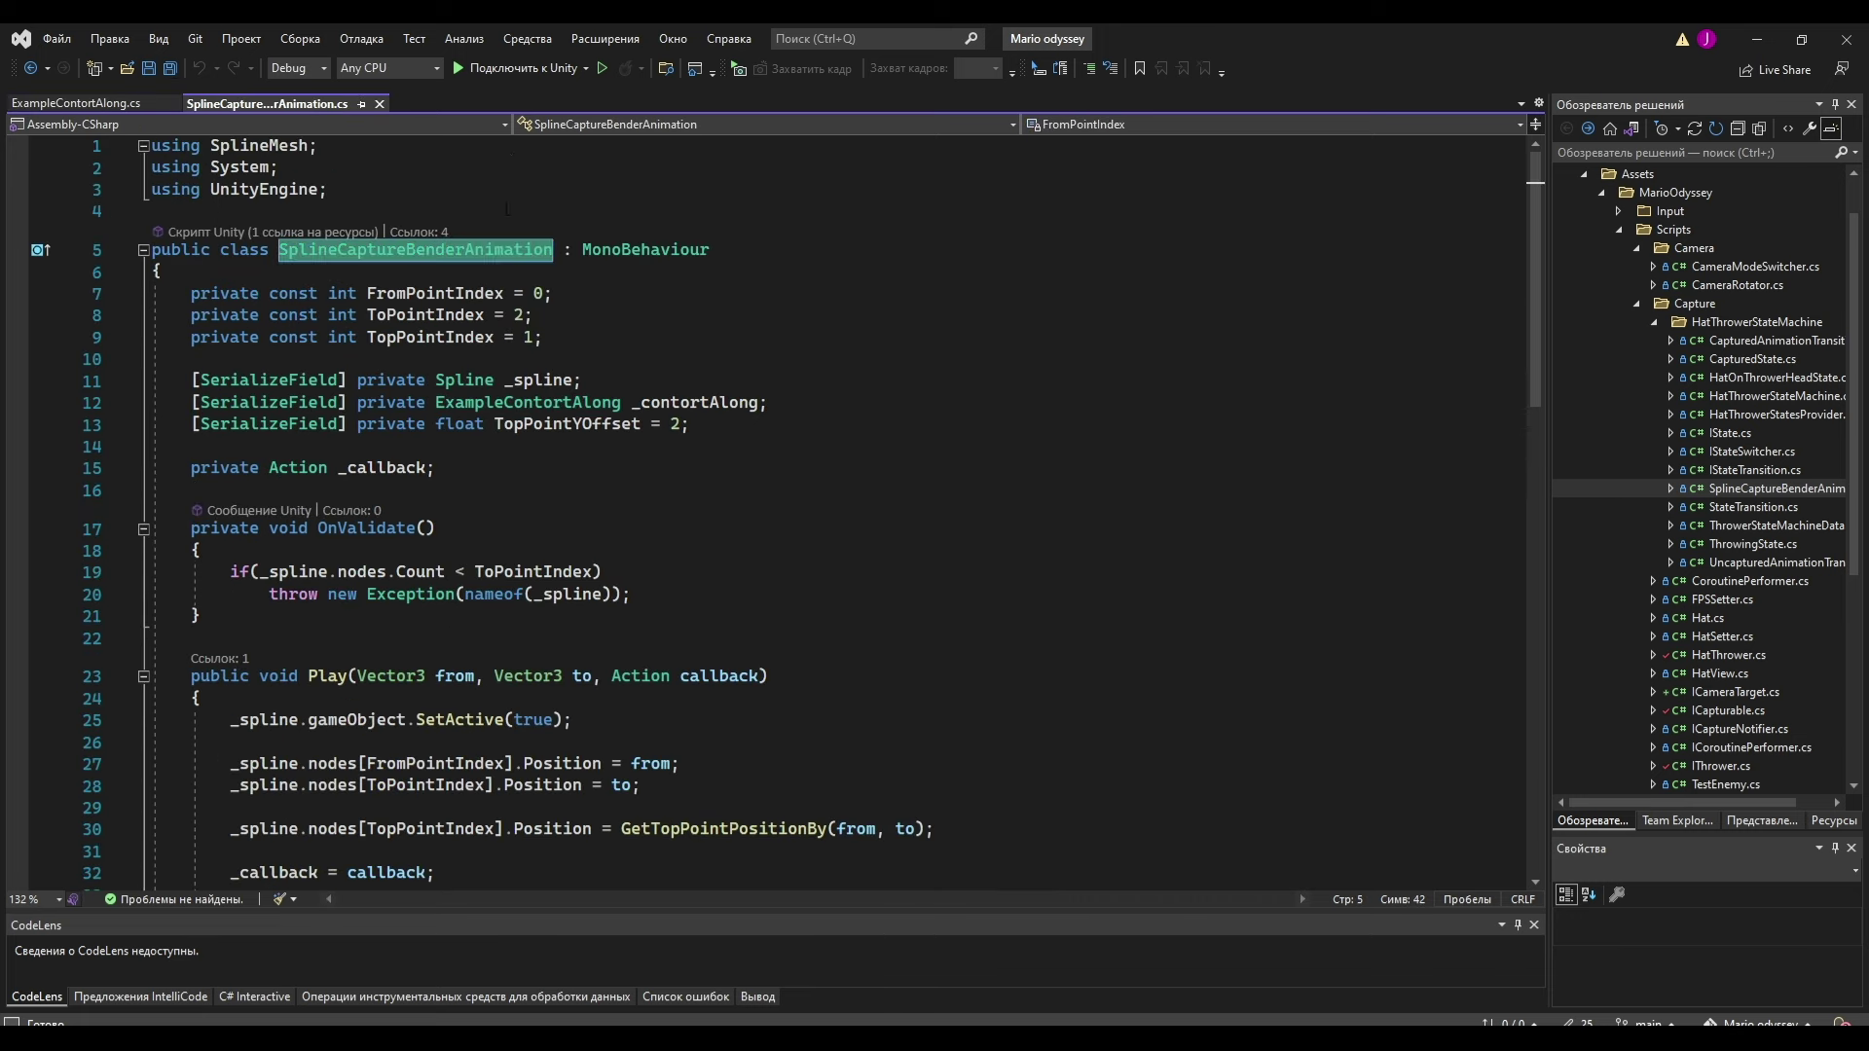
scroll(465, 455, "down", 3)
scroll(389, 409, "up", 1)
scroll(292, 380, "down", 2)
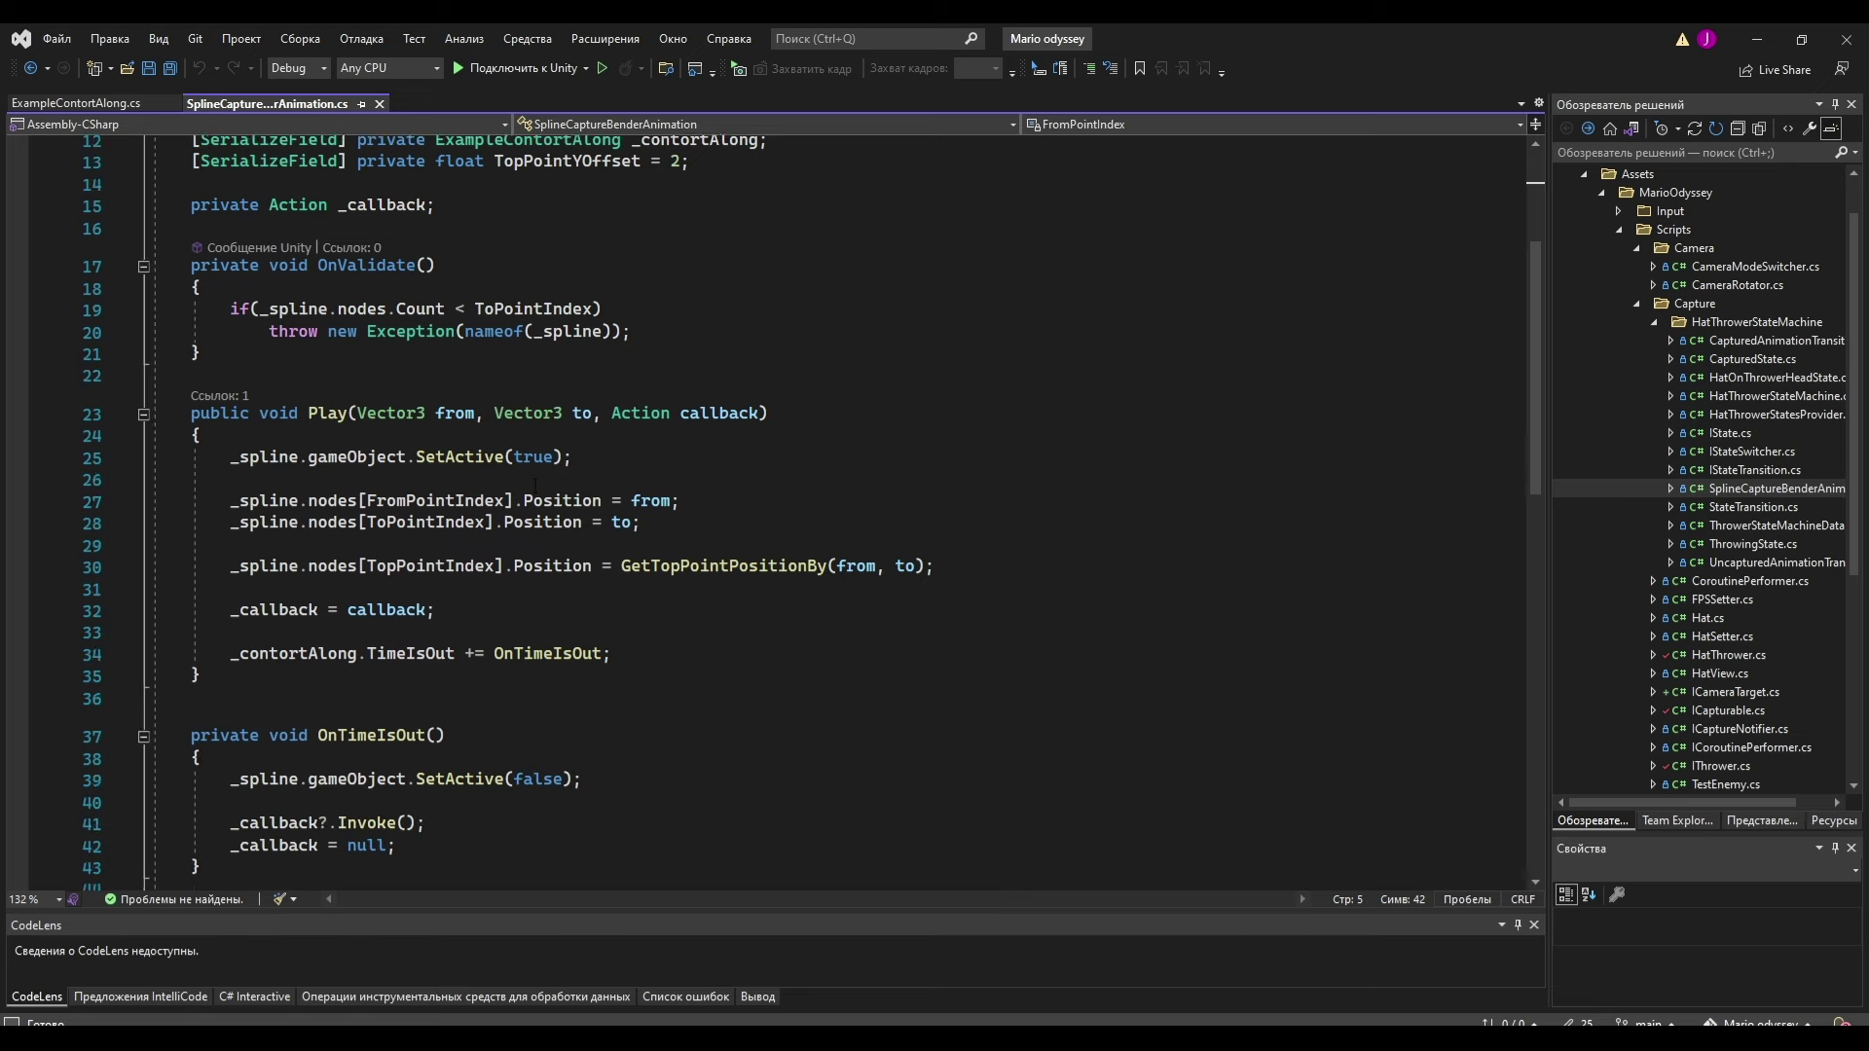
scroll(267, 359, "down", 1)
left_click_drag(183, 348, 194, 632)
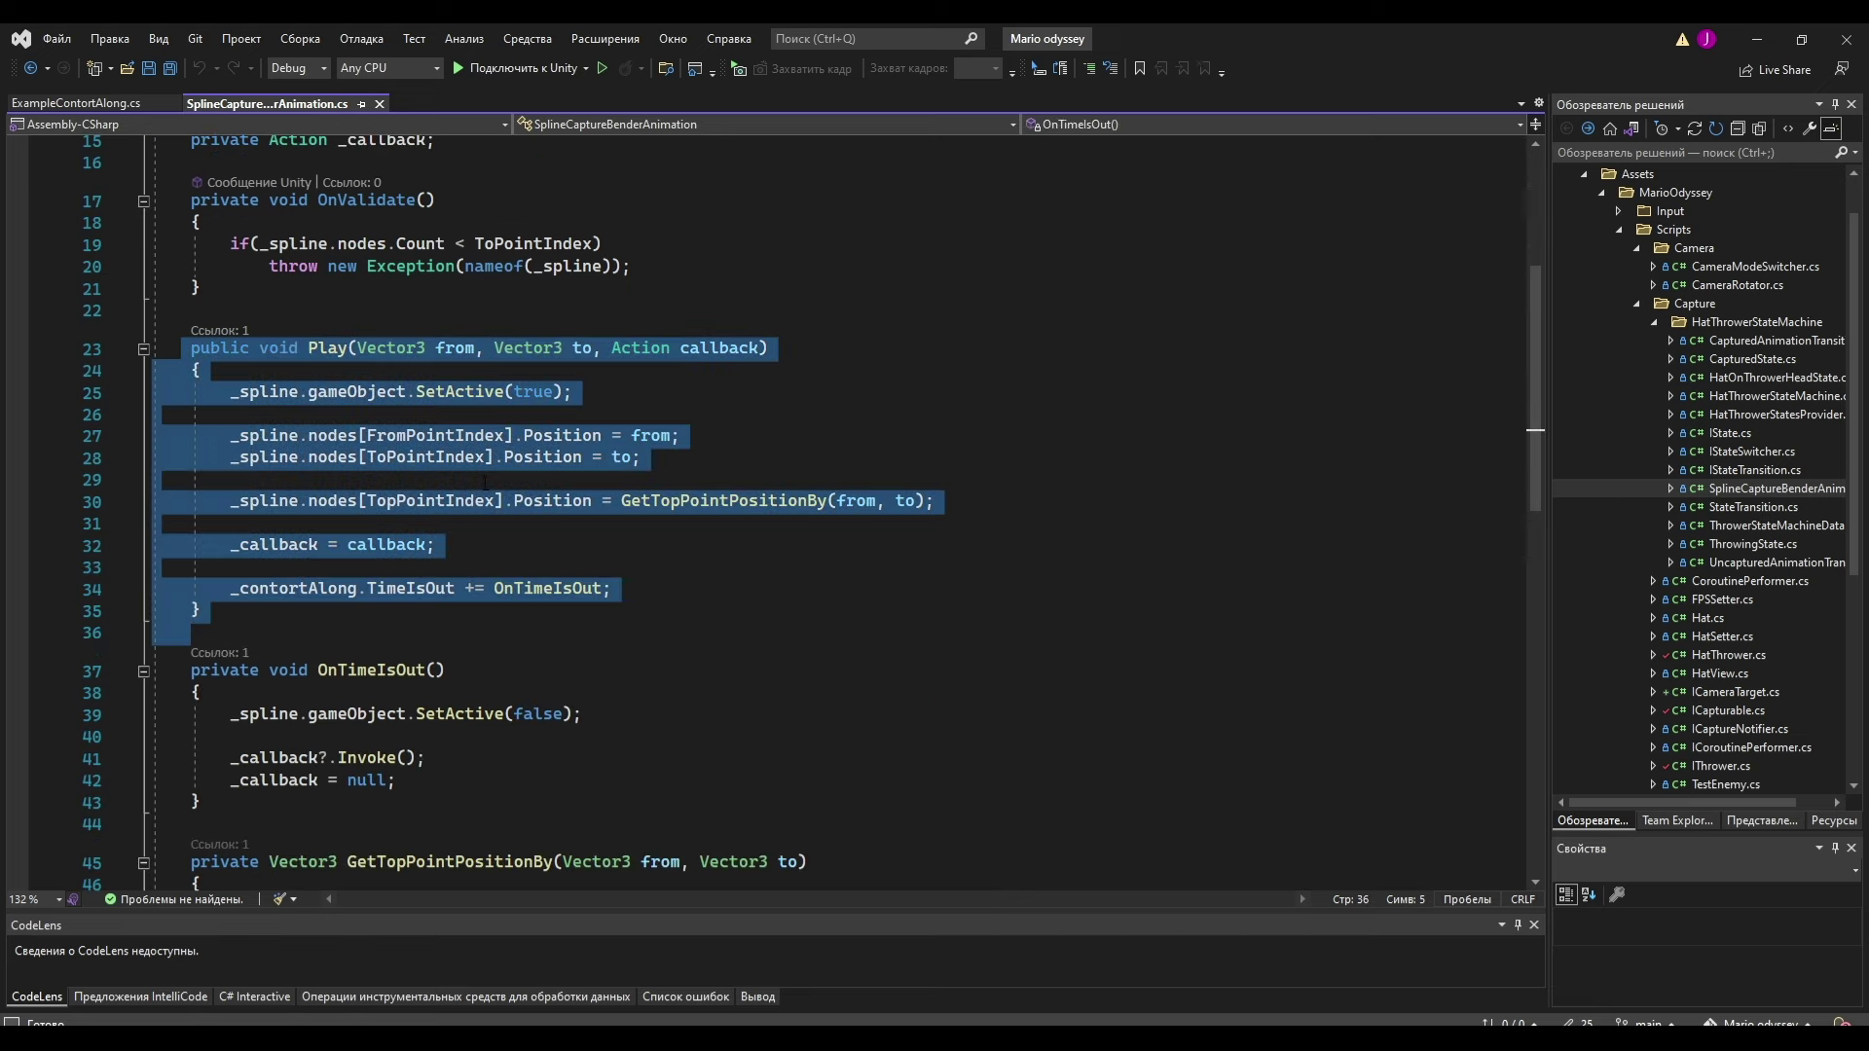
left_click(447, 348)
key("ctrl+Right")
key("ctrl+Right")
key("ctrl+Right")
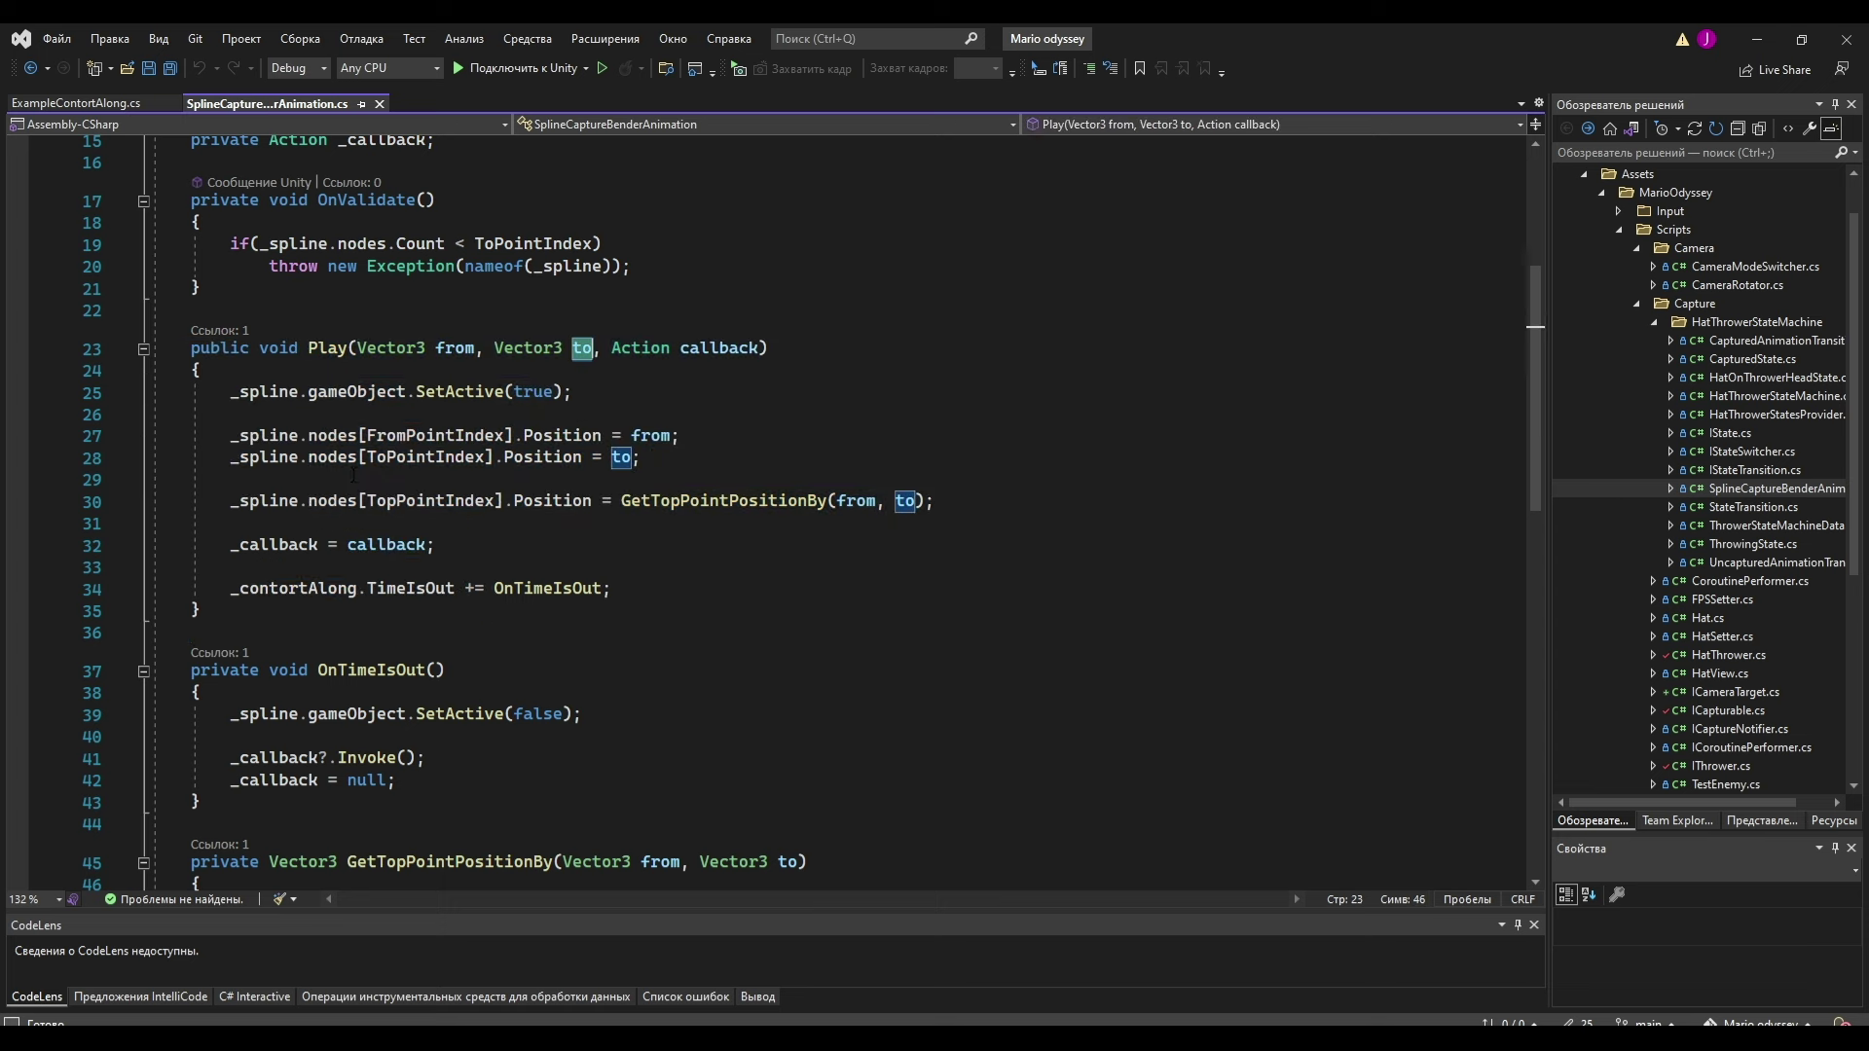
left_click_drag(354, 476, 156, 435)
scroll(194, 438, "down", 1)
left_click(260, 435)
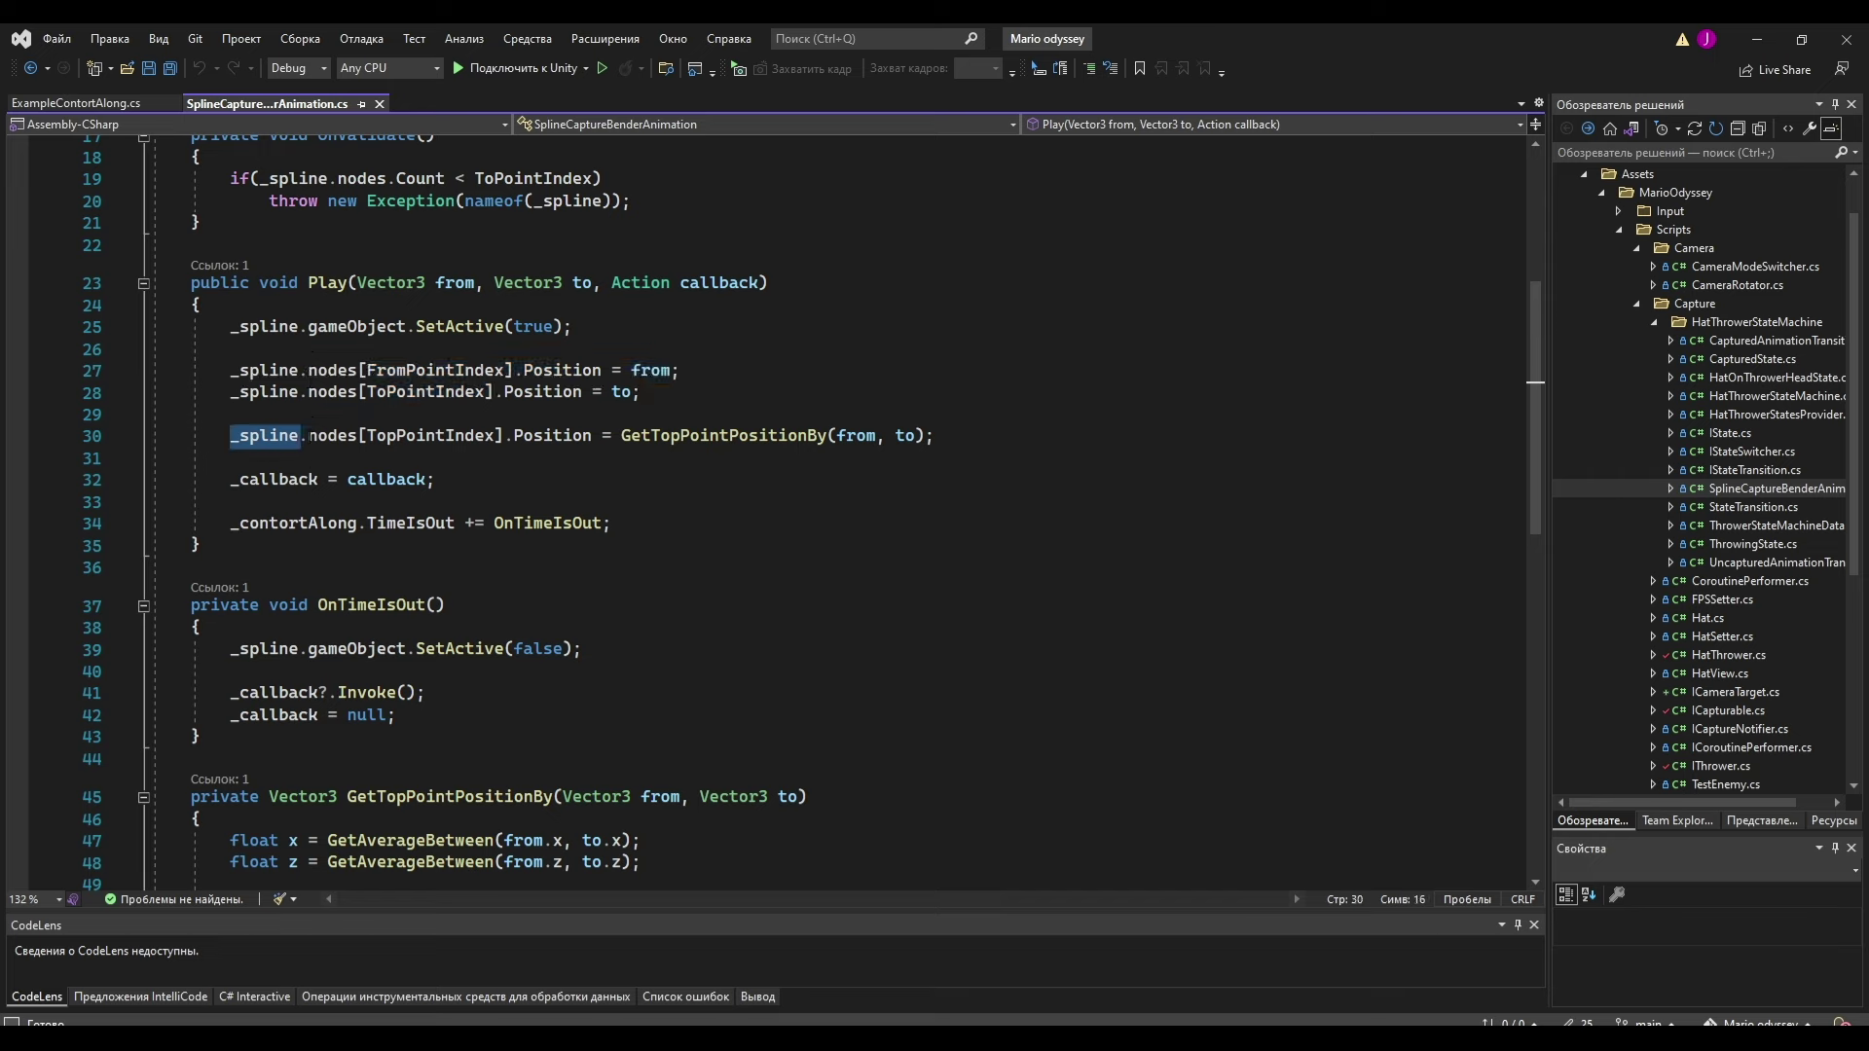
key("Home")
key("shift+End")
Highlight GetTopPointPositionBy's TopPointYOffset y calculation and the _callback?.Invoke() call on line 41.
scroll(227, 585, "down", 4)
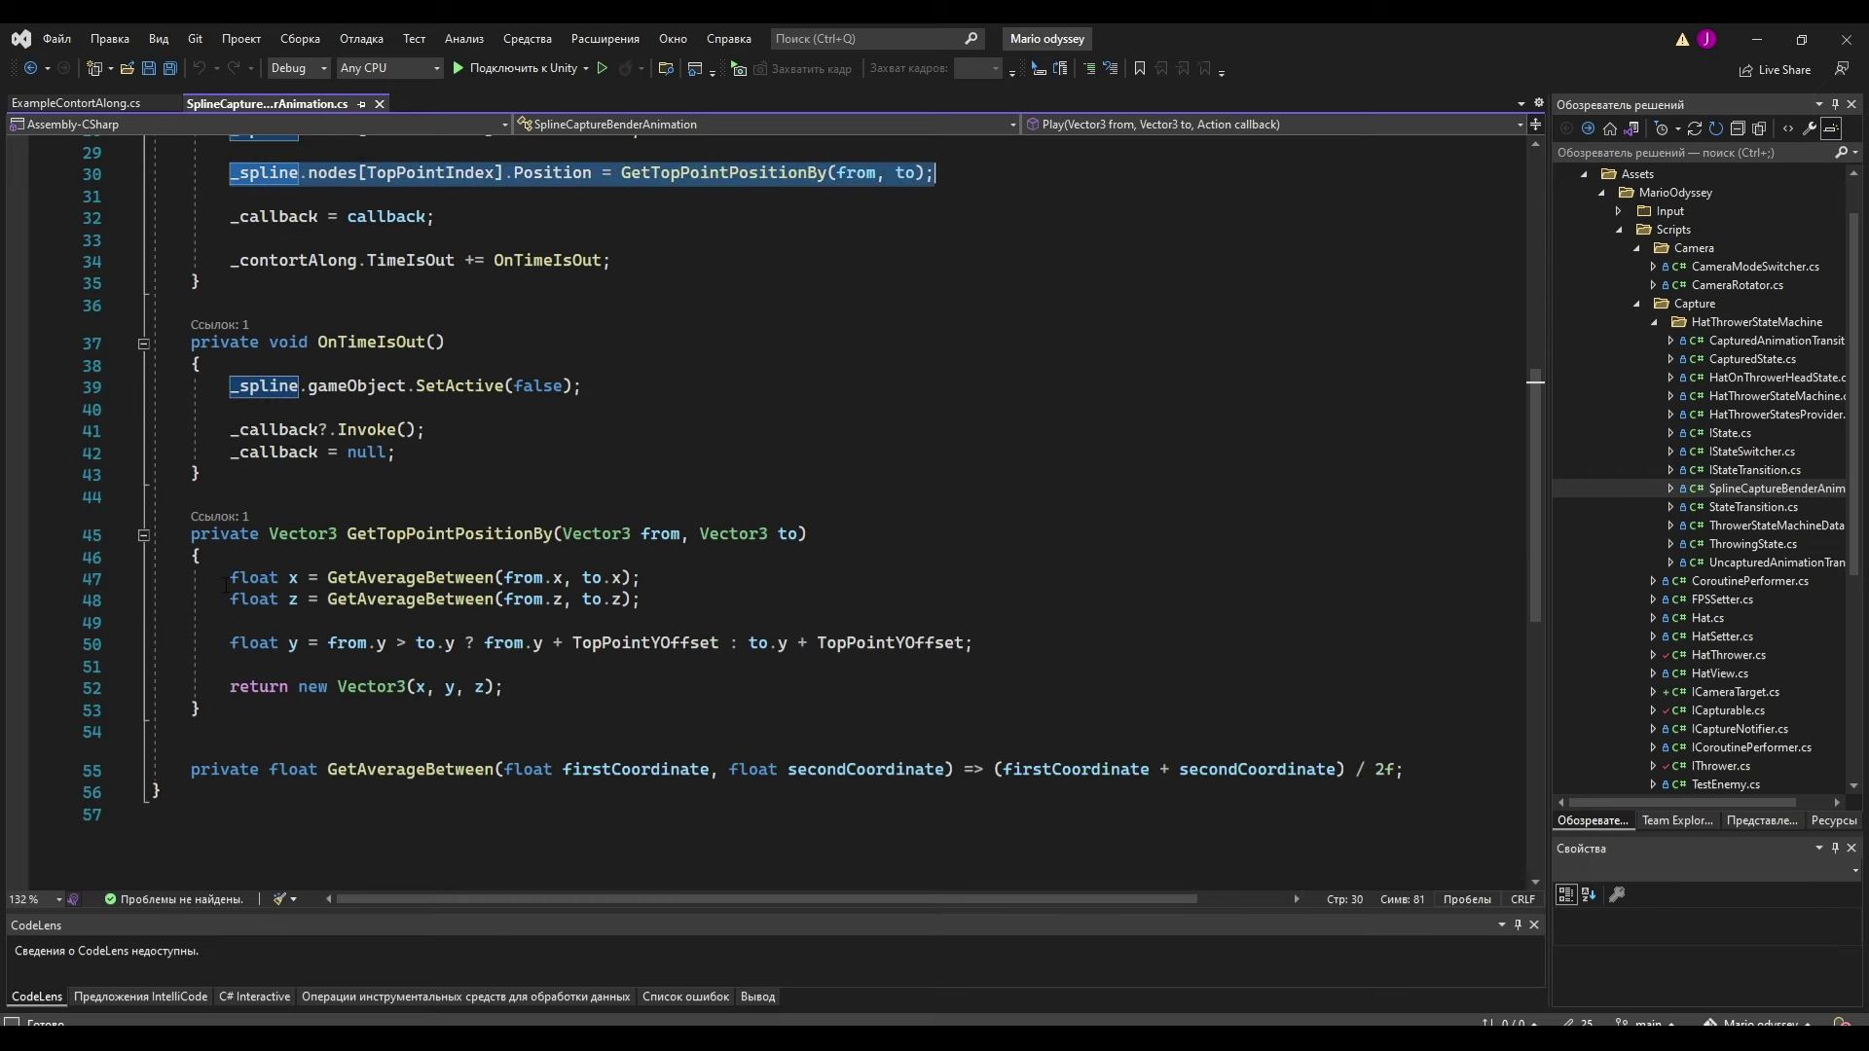
left_click_drag(227, 584, 502, 689)
left_click(234, 686)
left_click_drag(222, 643, 1023, 637)
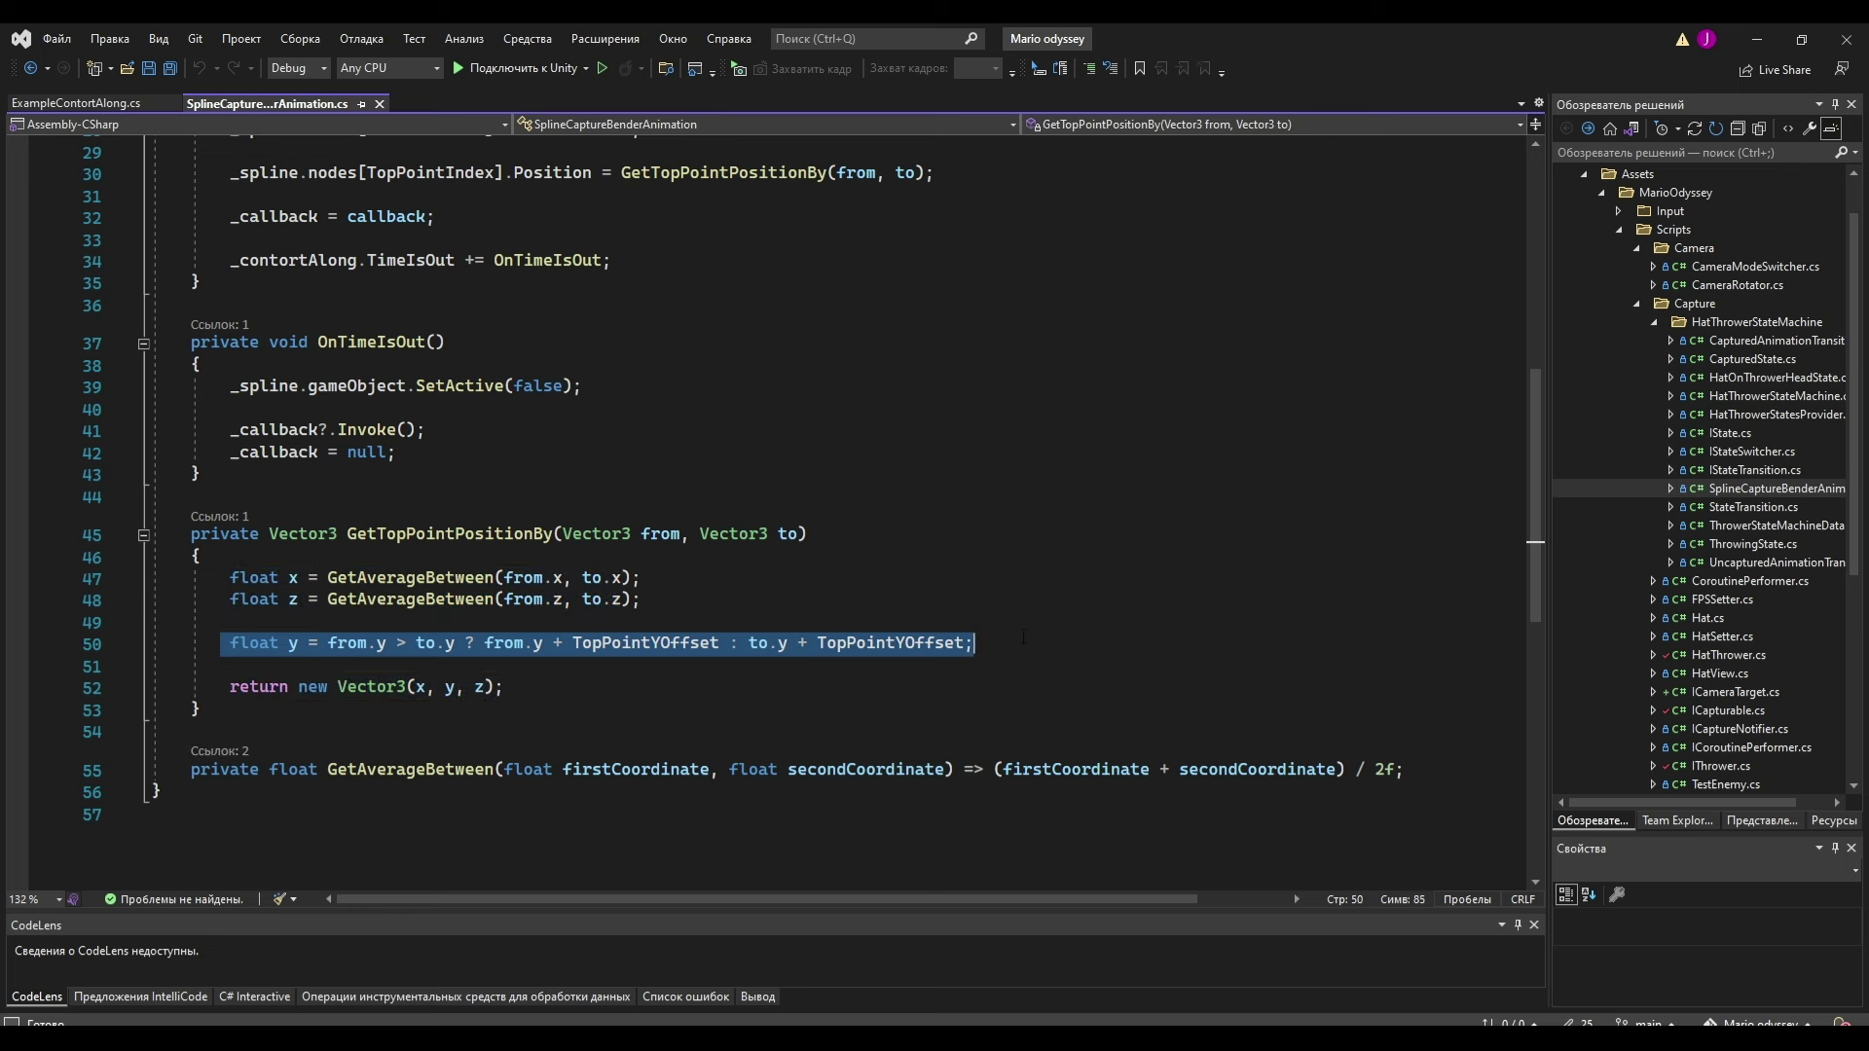
double_click(891, 642)
double_click(587, 644)
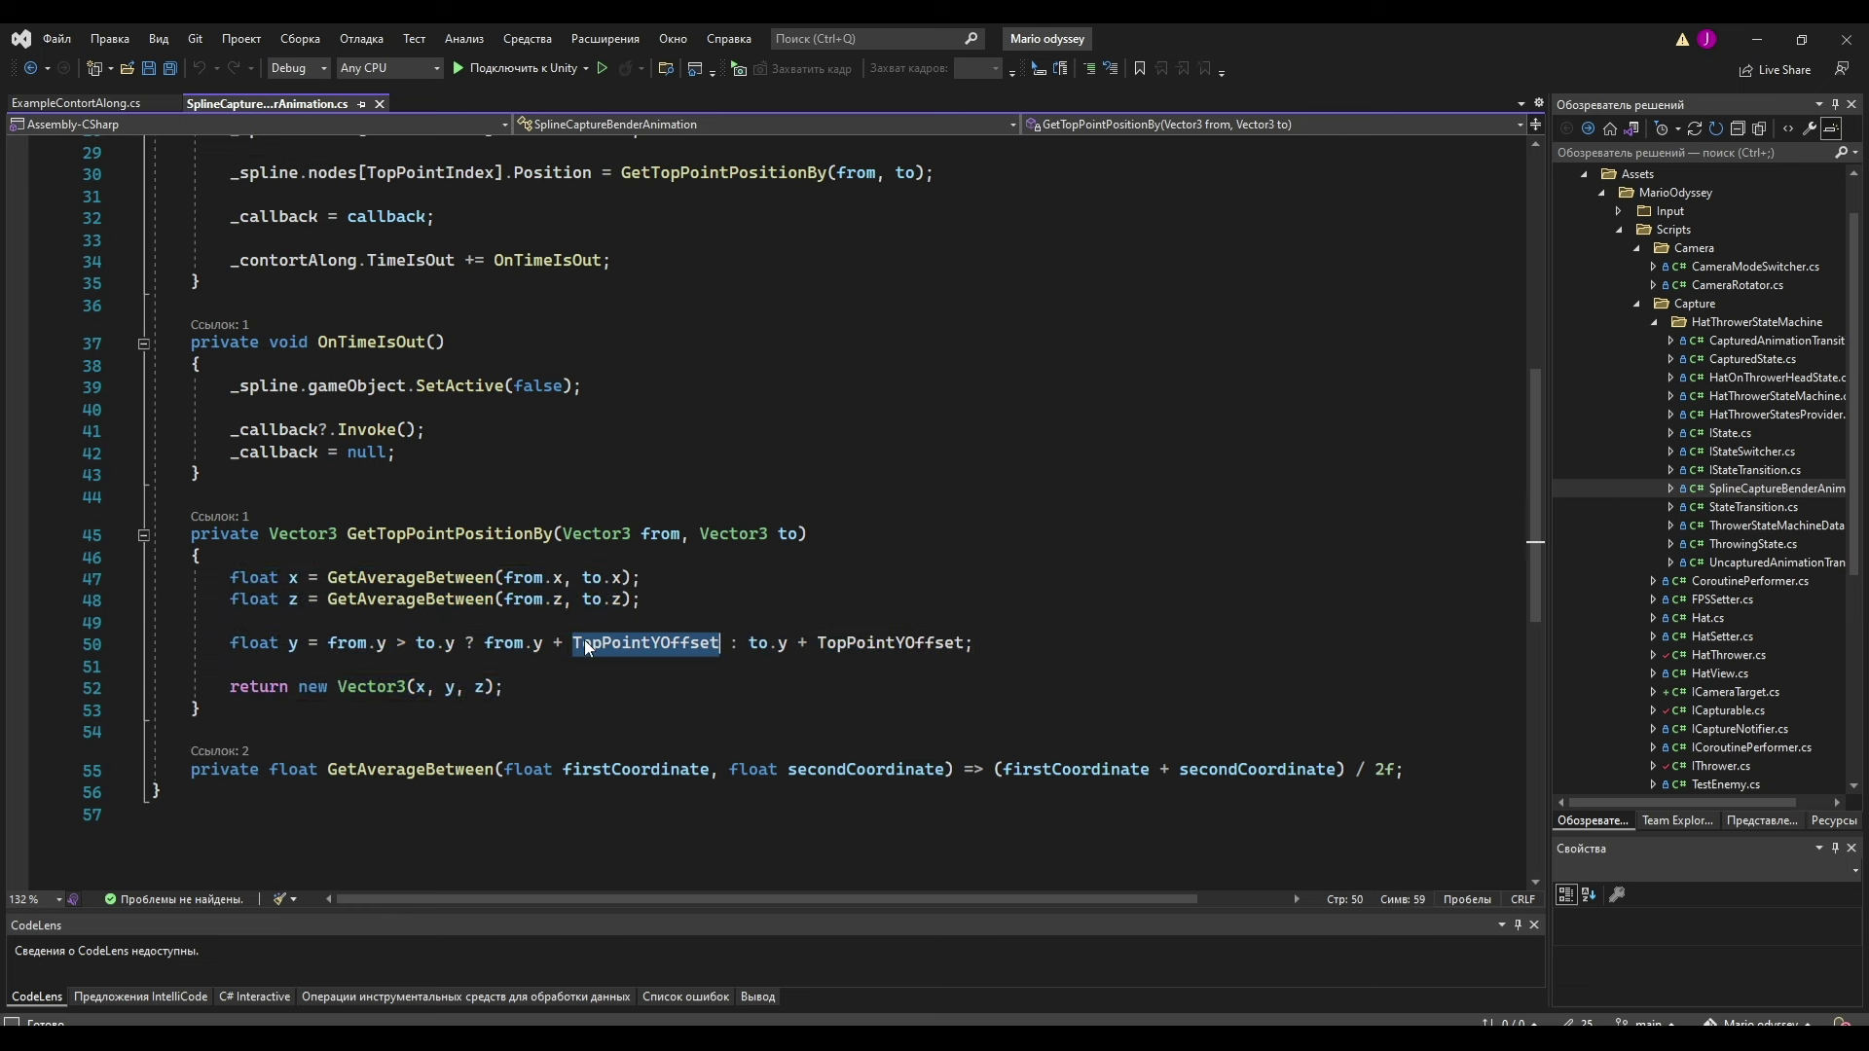
scroll(667, 662, "up", 4)
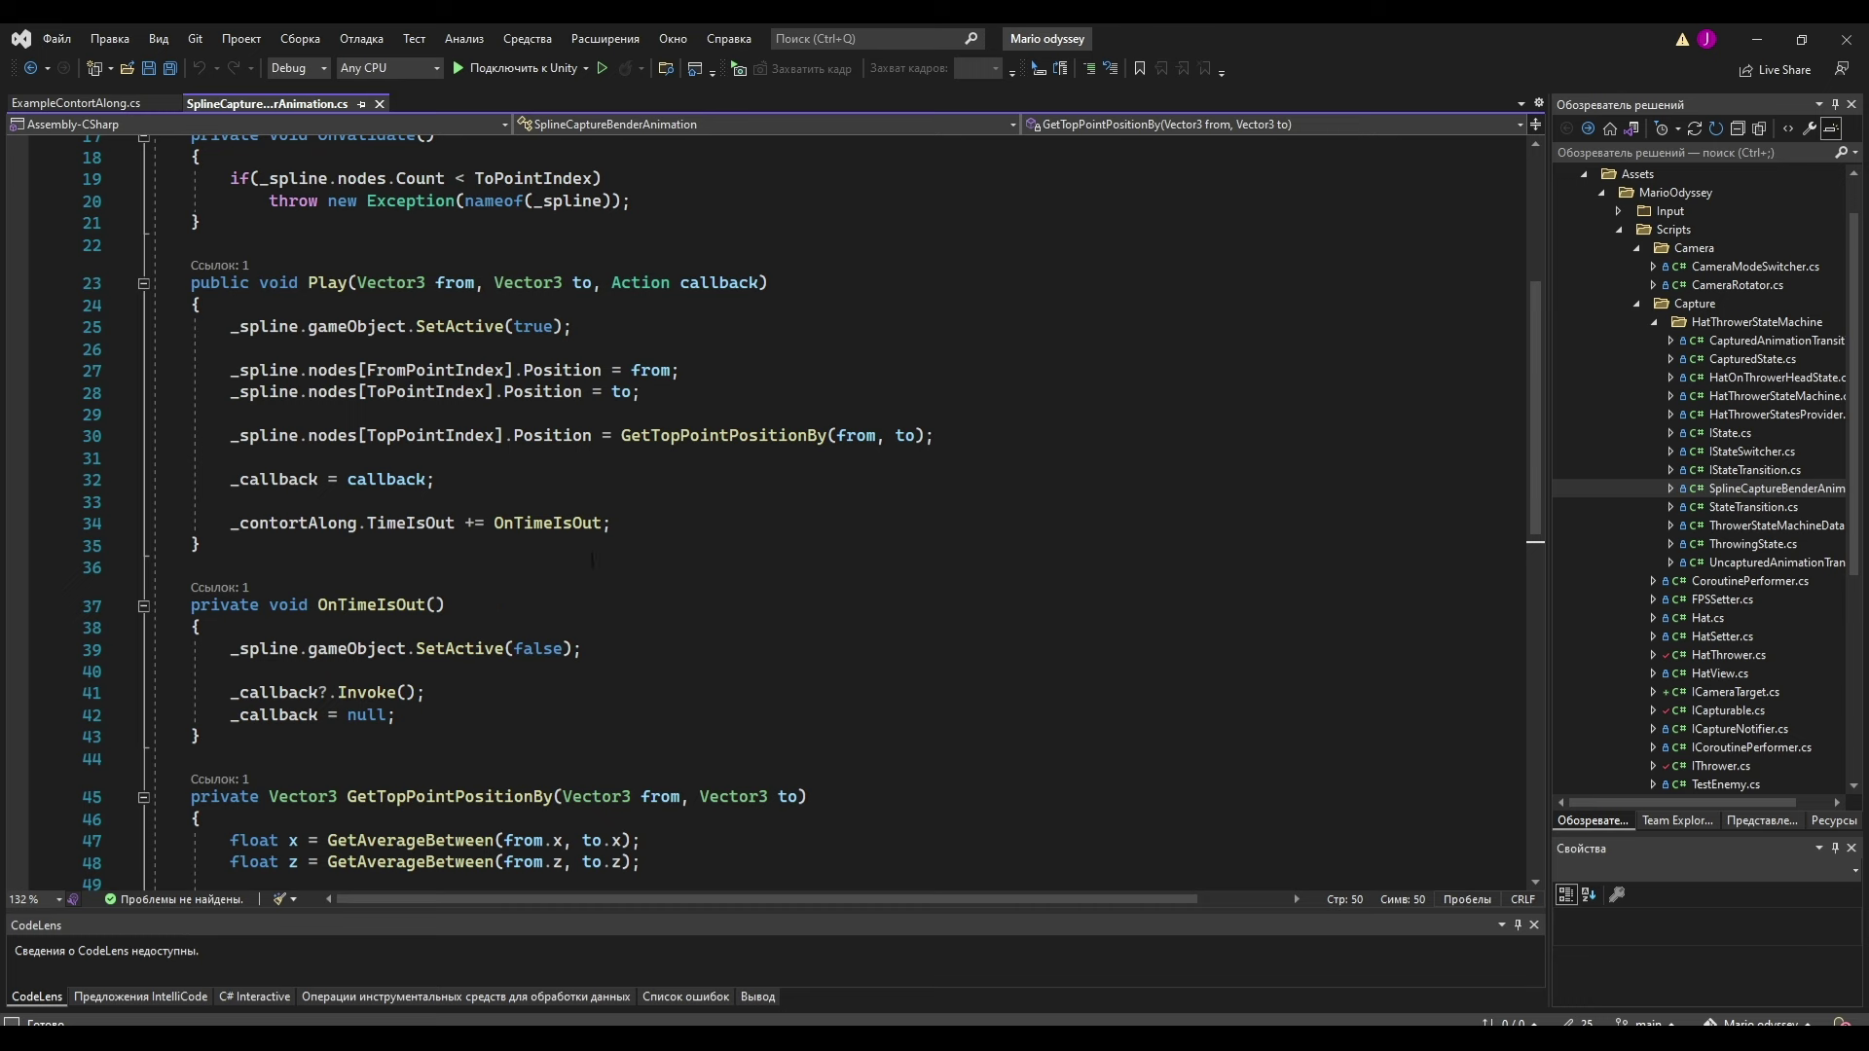
mouse_move(234, 501)
left_mouse_down()
mouse_move(322, 522)
mouse_move(615, 524)
left_mouse_up()
mouse_move(191, 604)
left_mouse_down()
mouse_move(569, 649)
mouse_move(226, 716)
mouse_move(426, 693)
left_mouse_up()
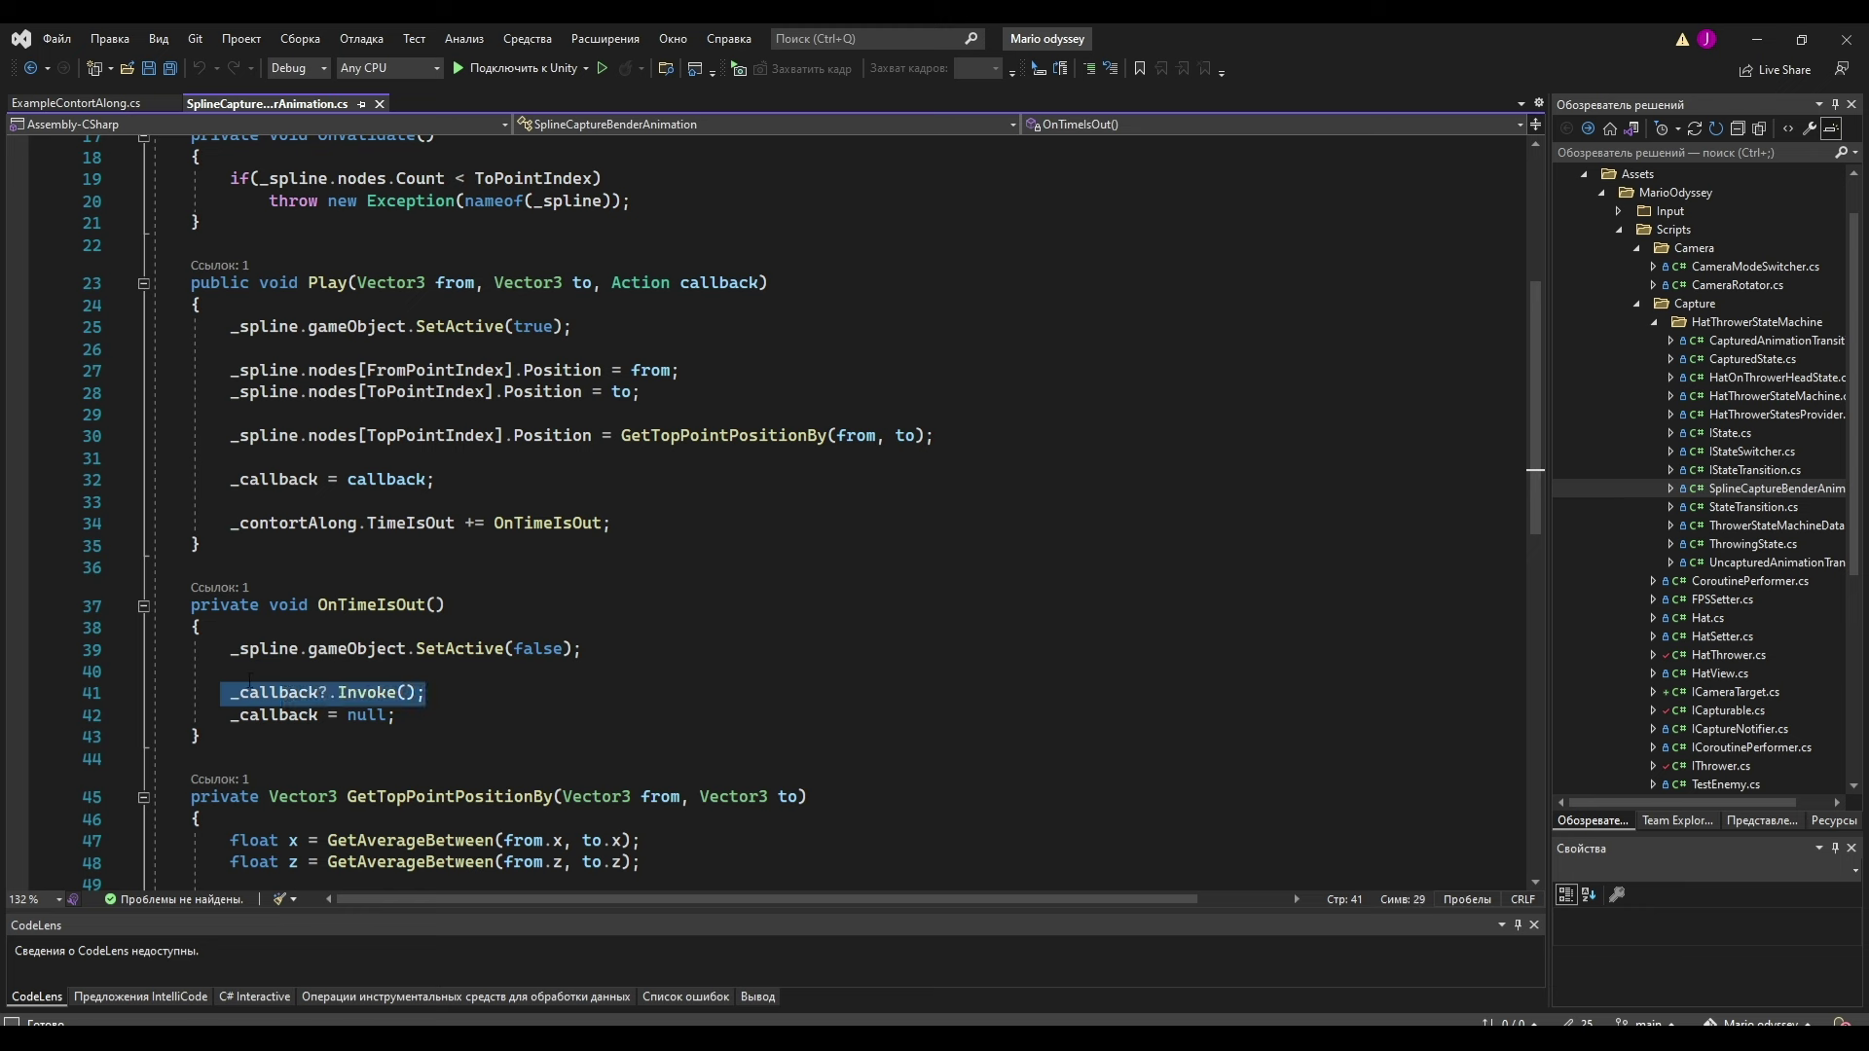
left_click(389, 692)
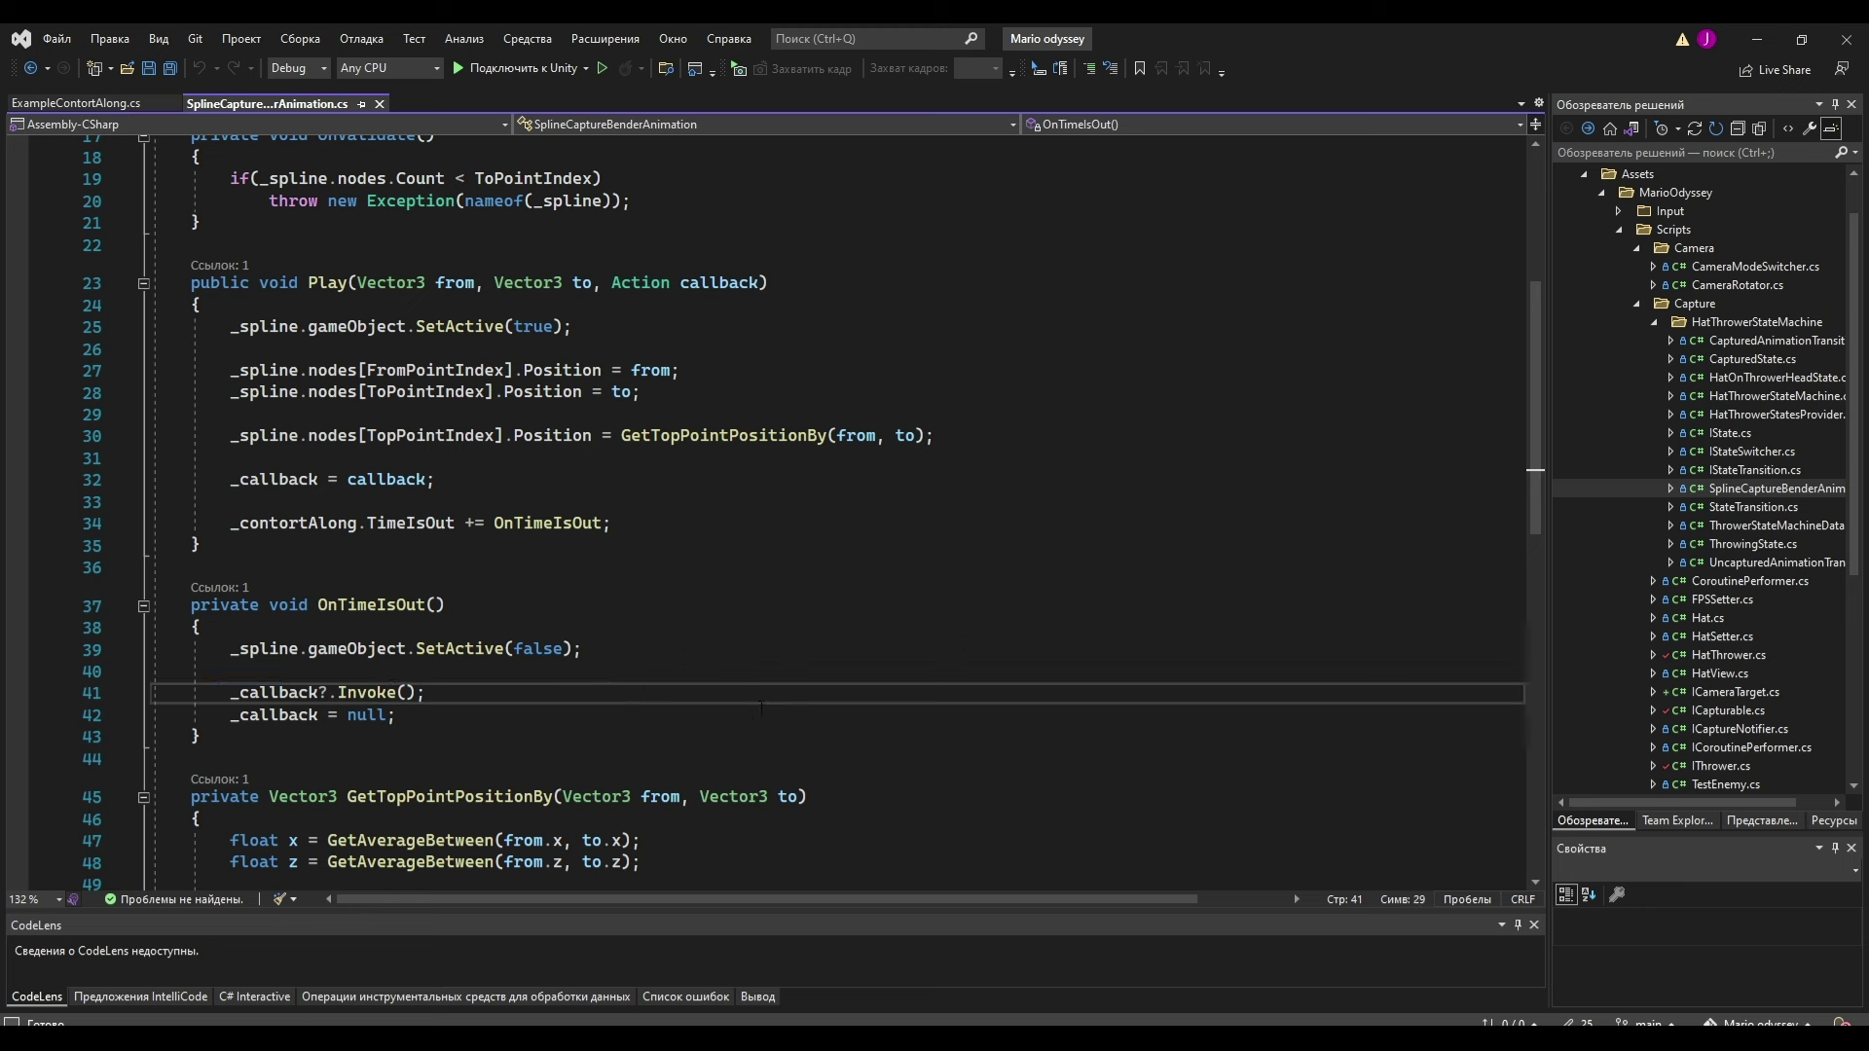
scroll(681, 672, "up", 2)
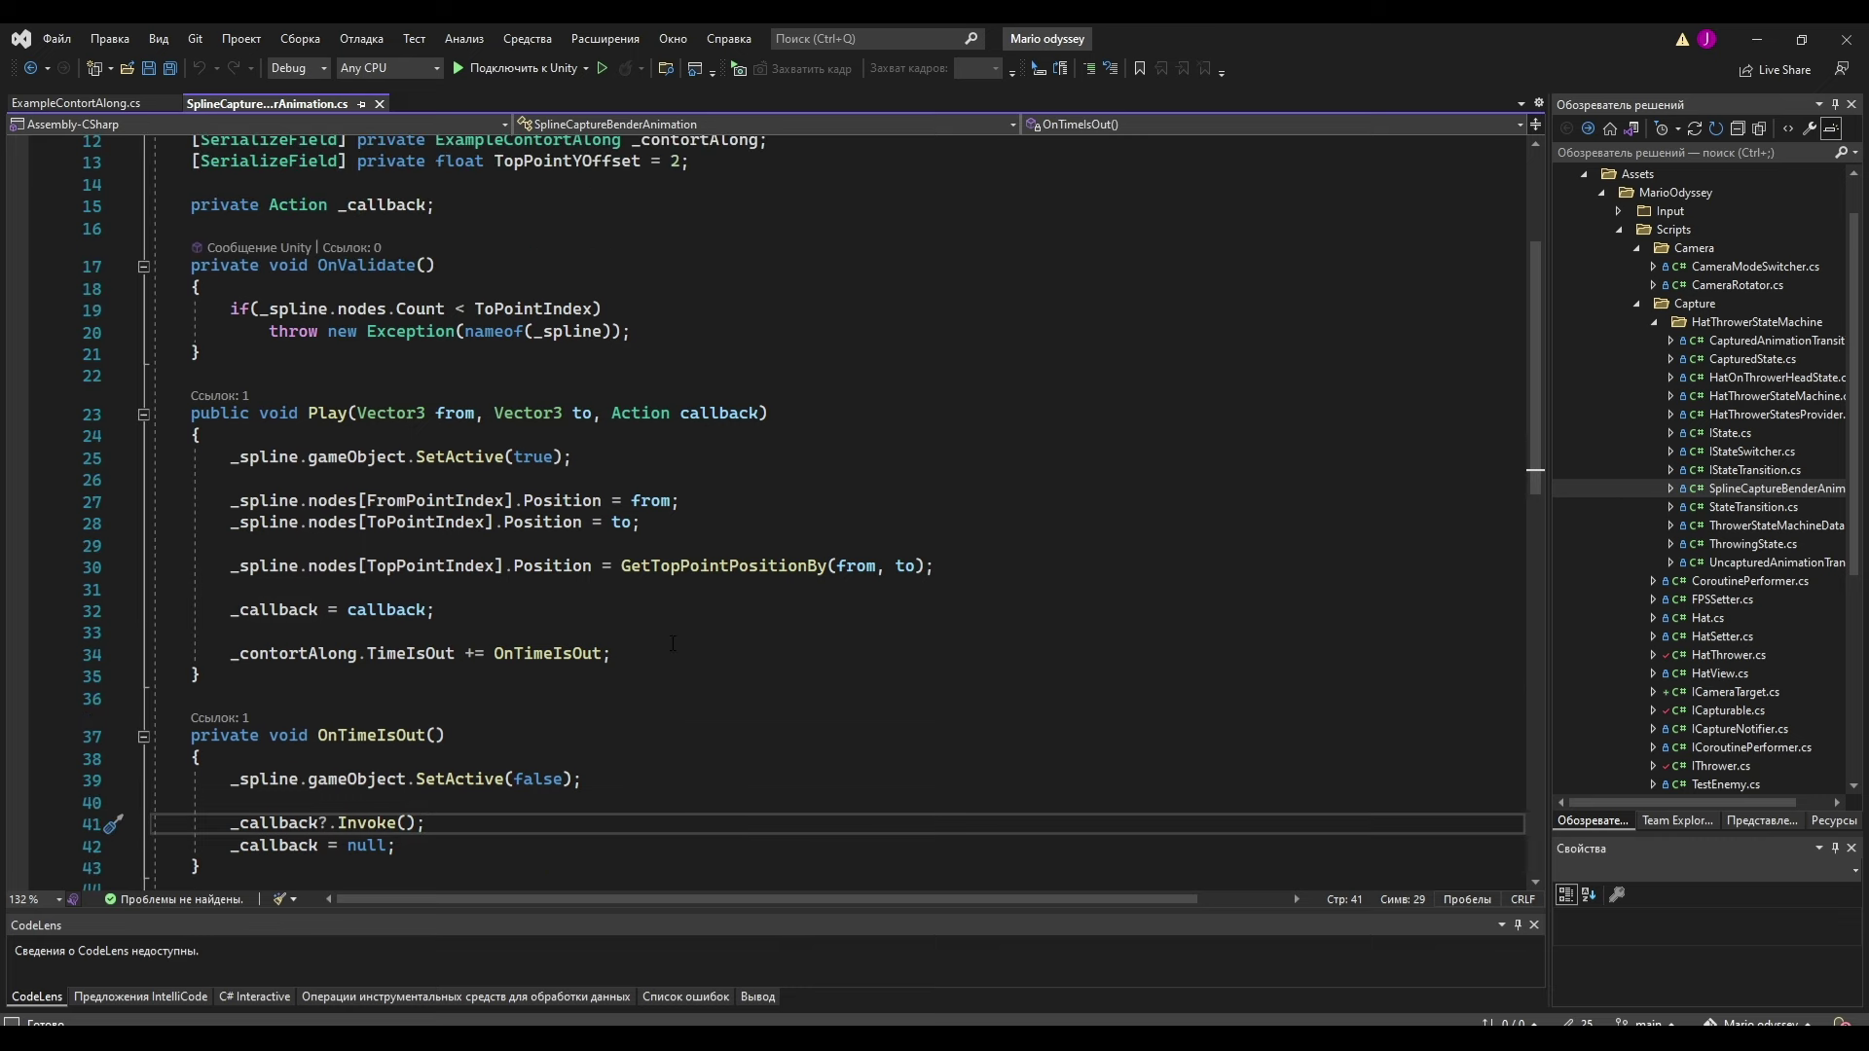
scroll(672, 643, "down", 2)
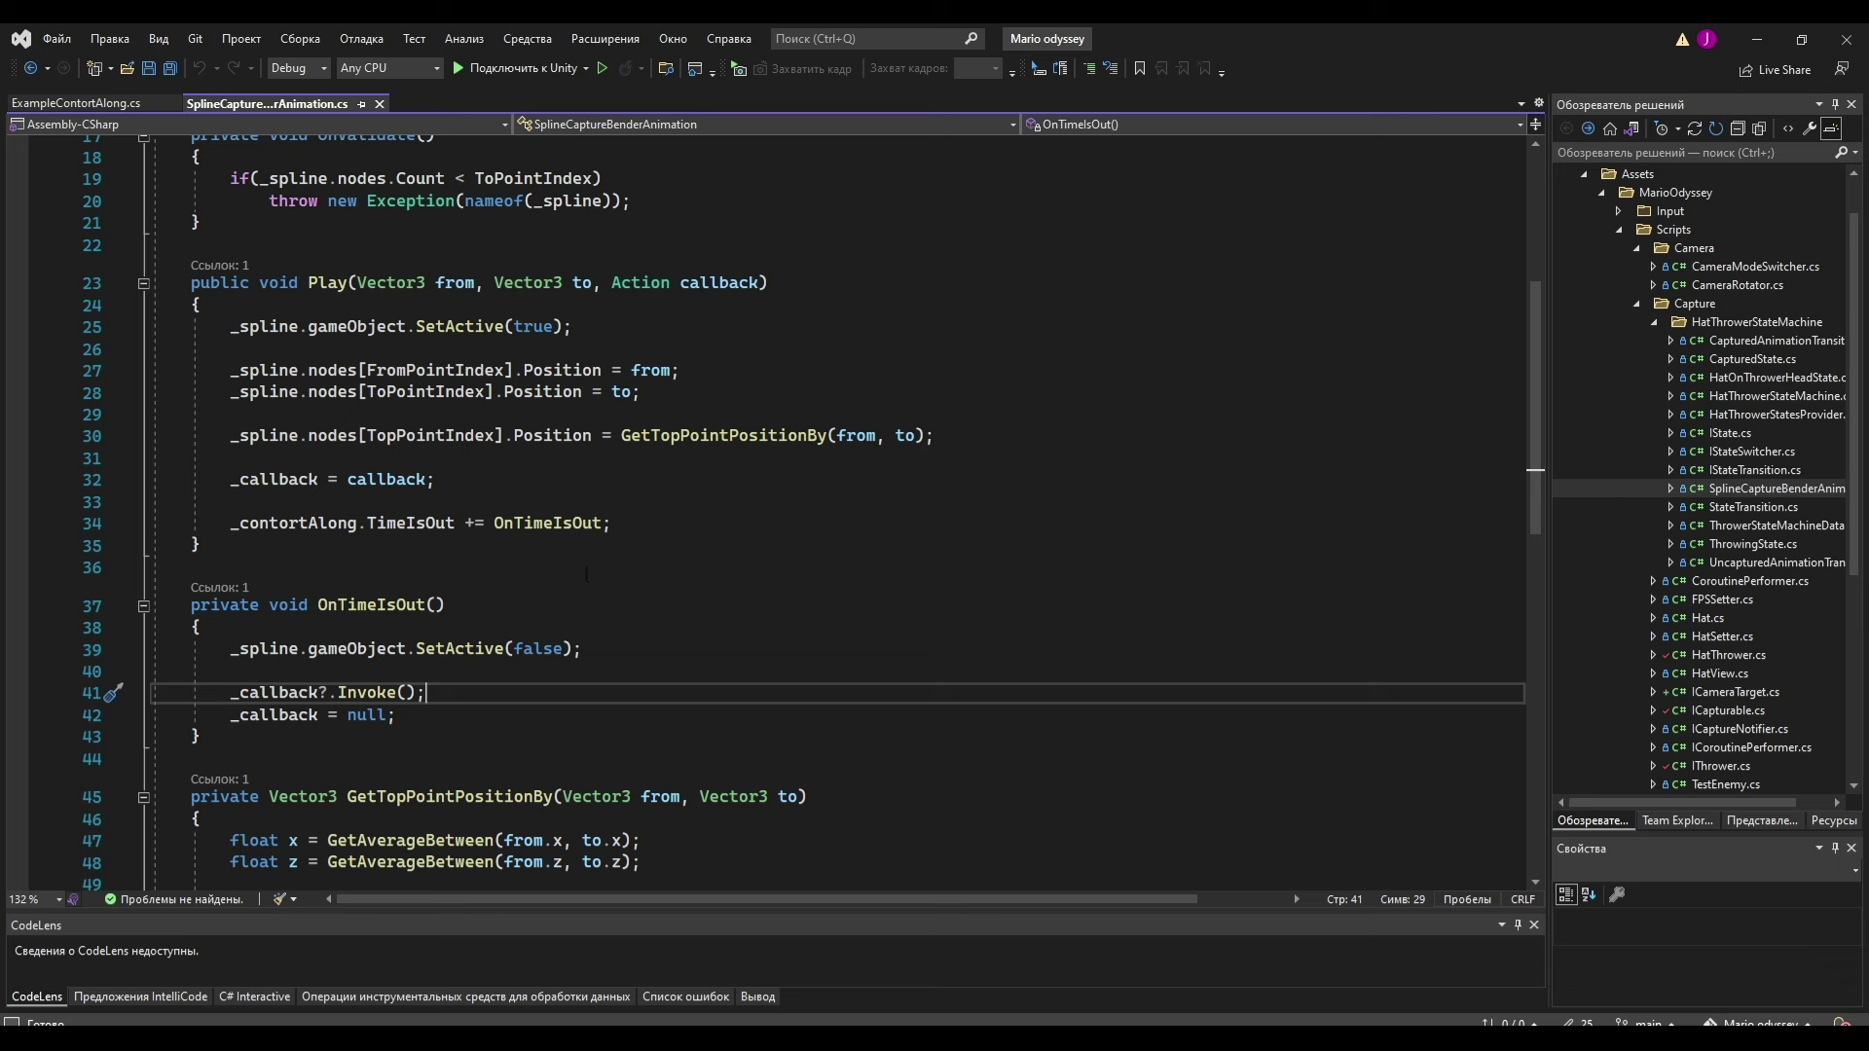
scroll(585, 574, "down", 1)
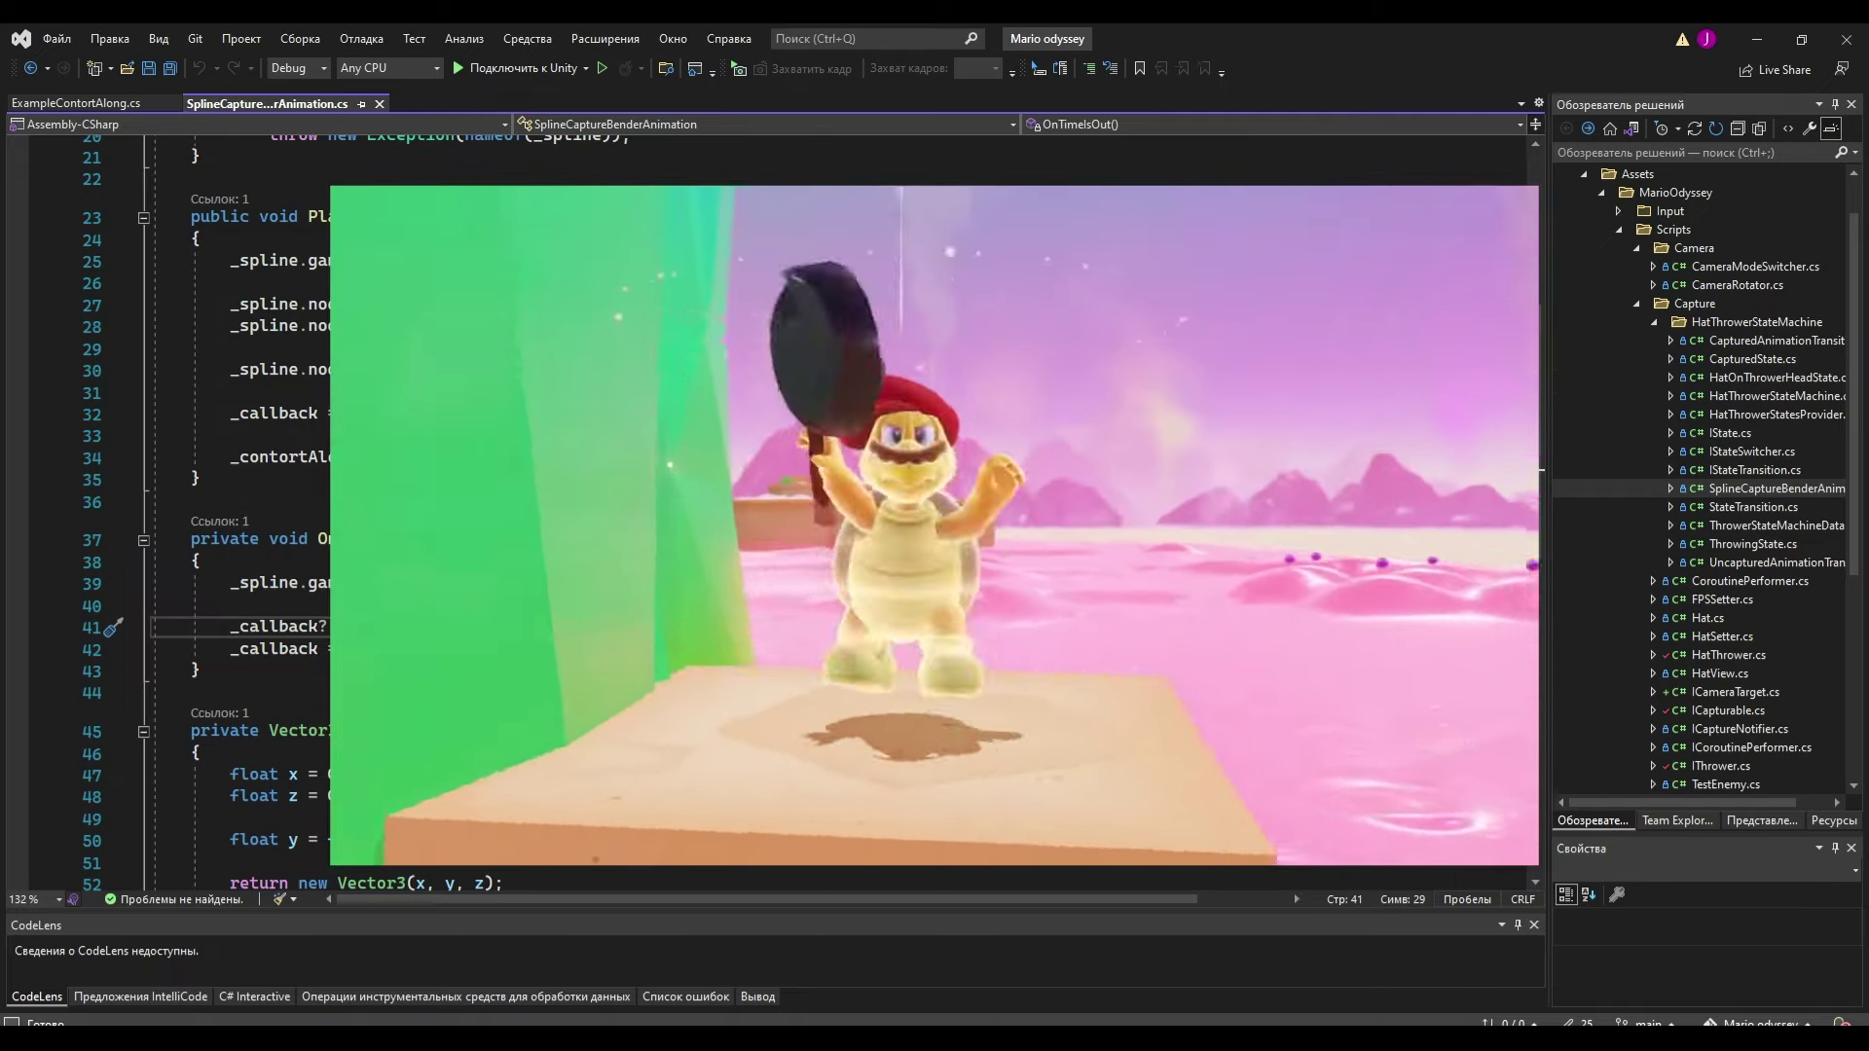
scroll(584, 574, "down", 1)
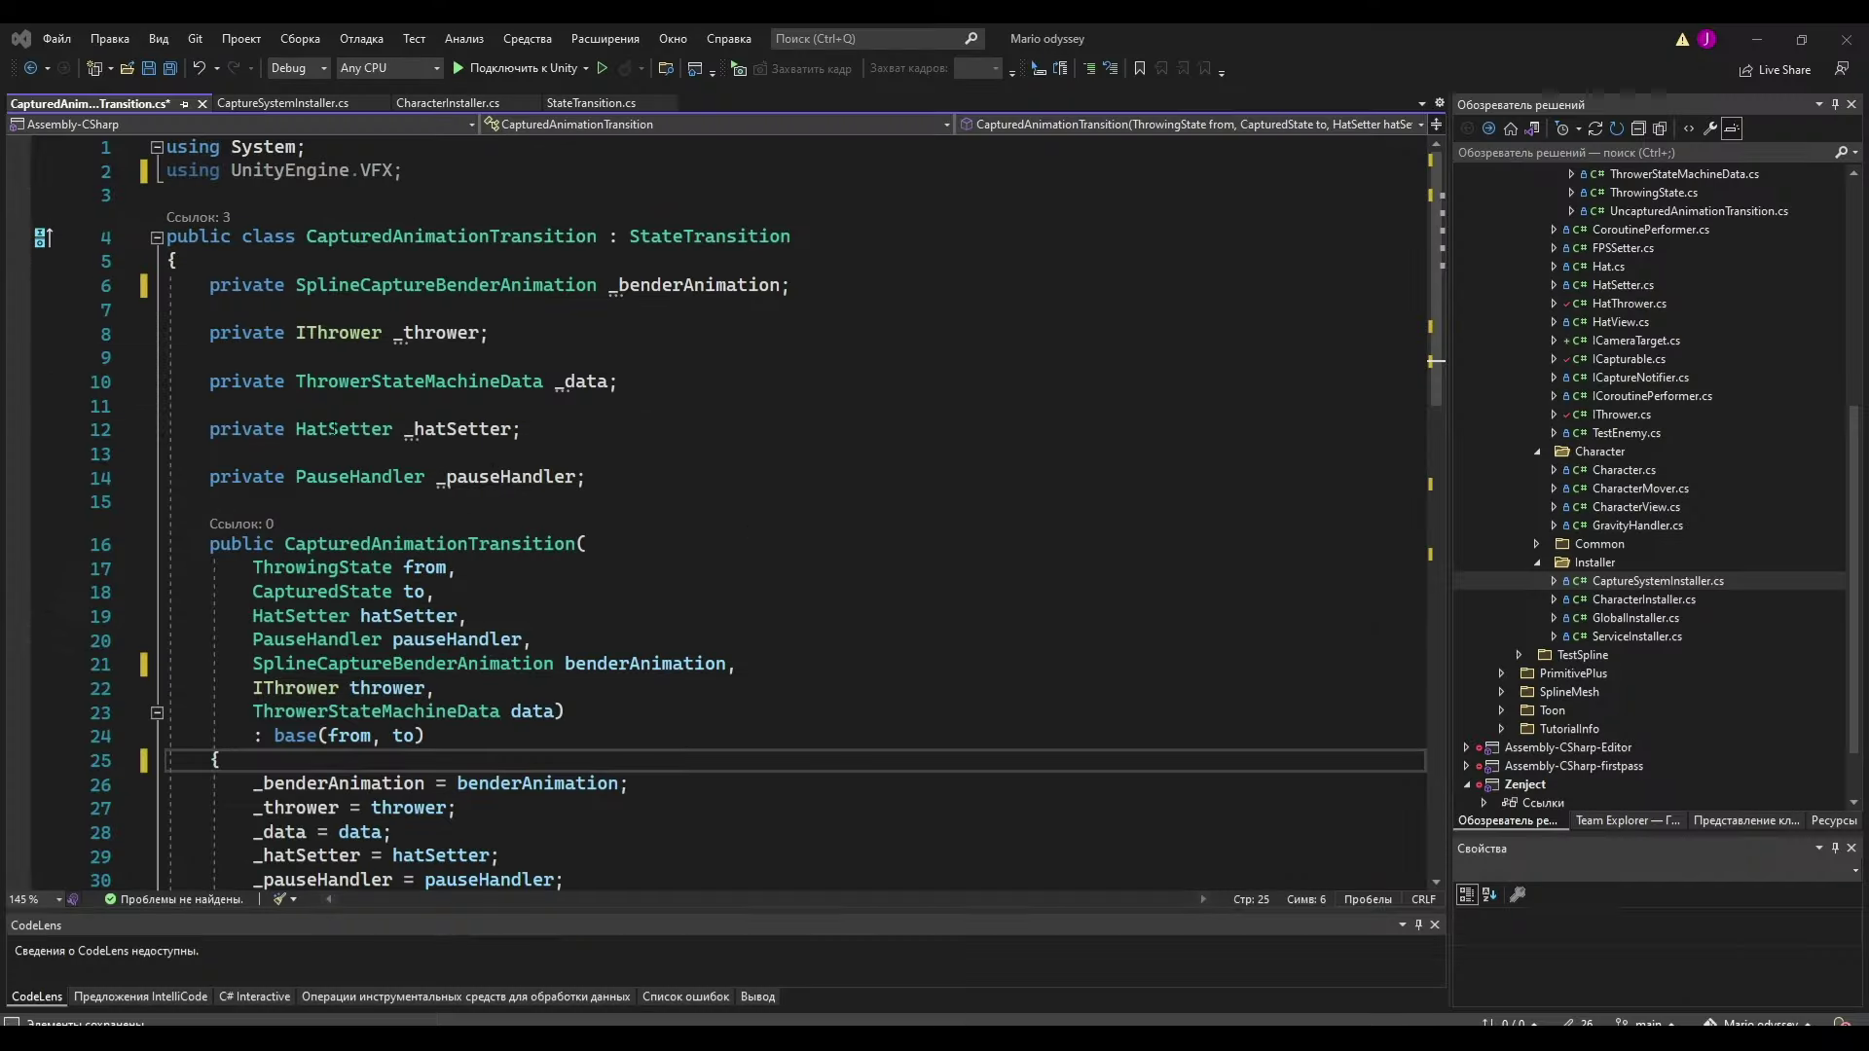
Highlight the CapturedAnimationTransition class name and the _benderAnimation.Play block in Process.
double_click(449, 239)
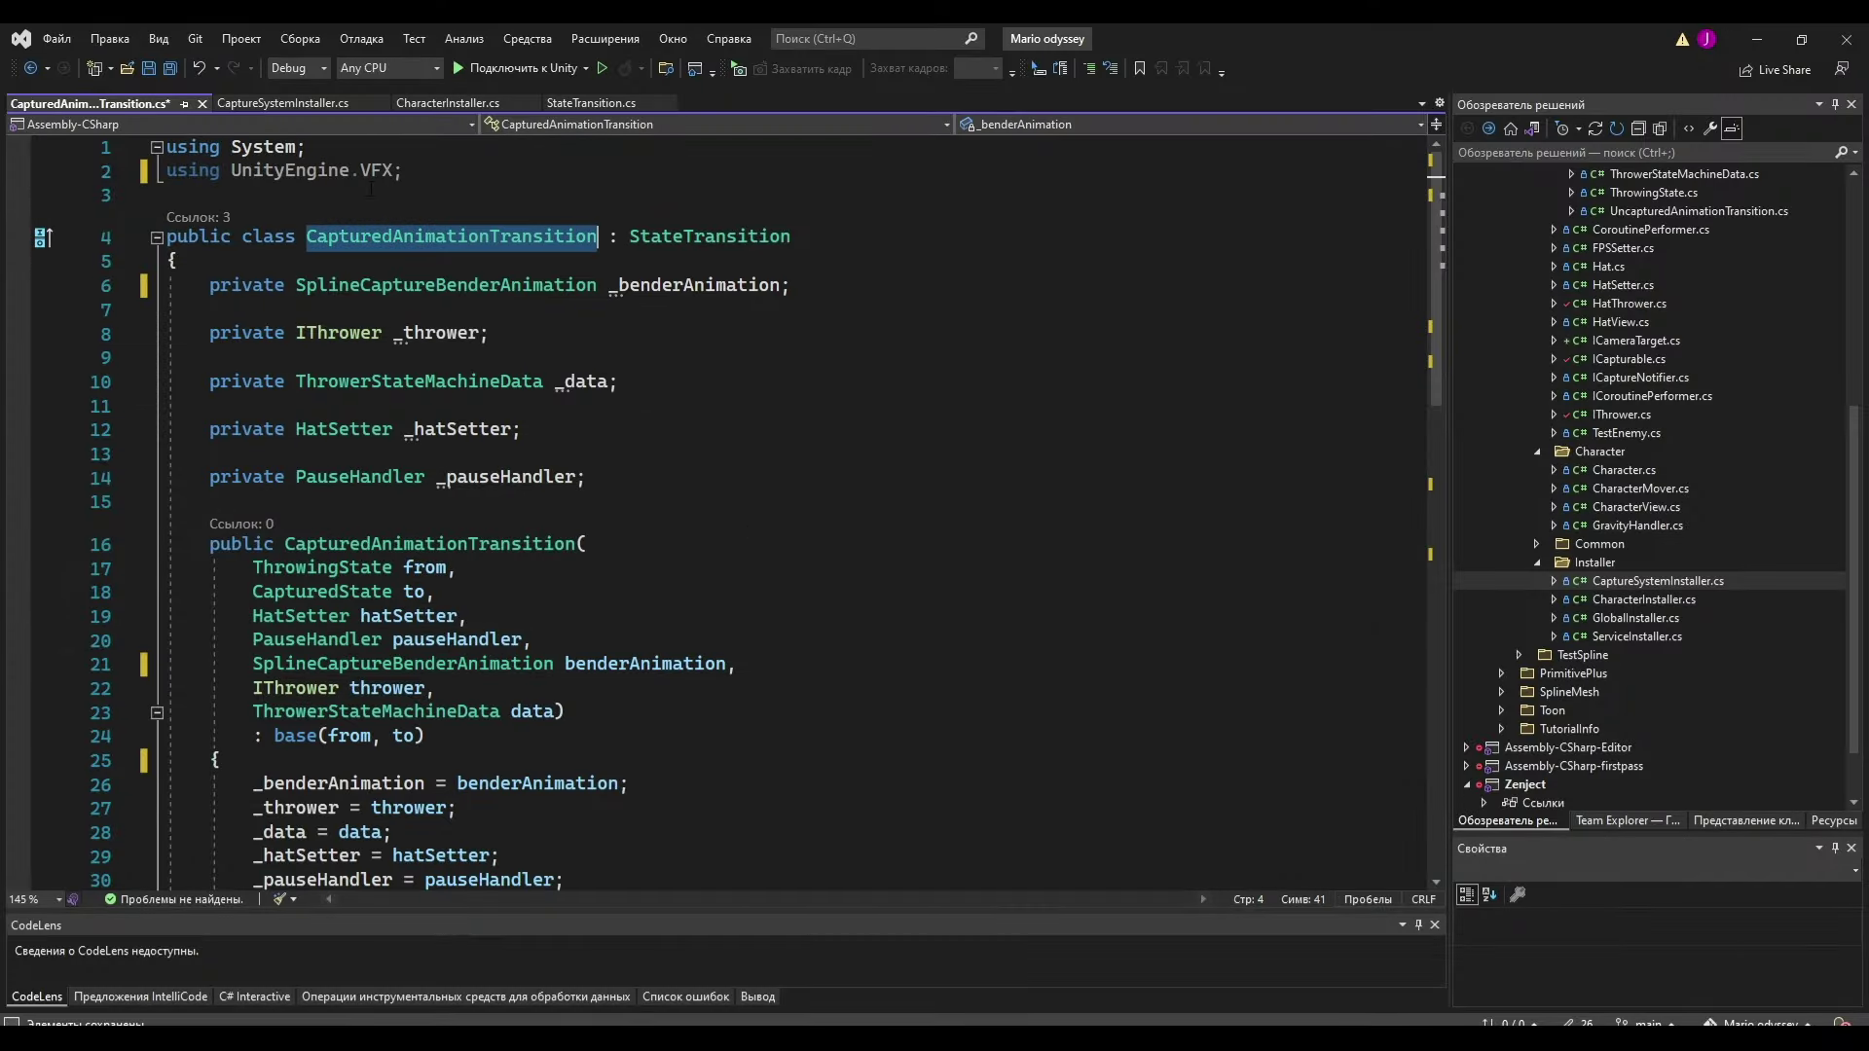
scroll(596, 384, "down", 8)
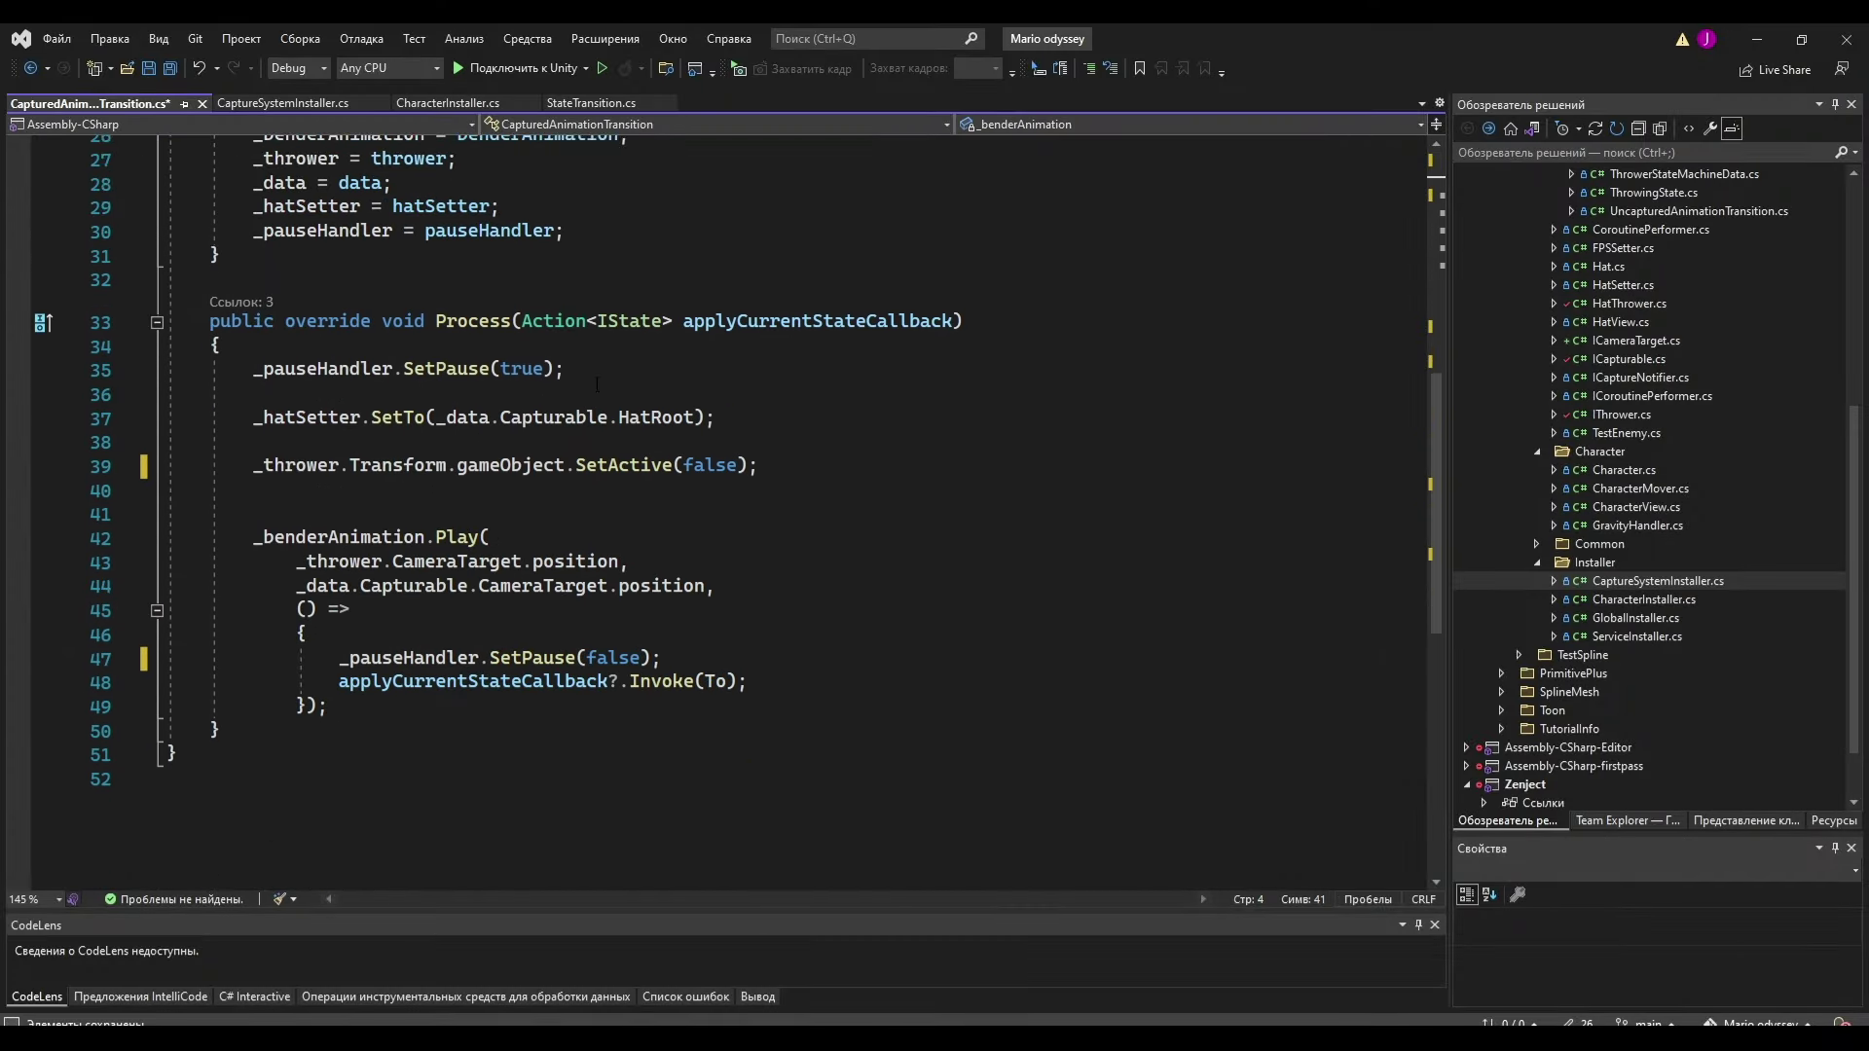
scroll(597, 384, "down", 1)
left_click_drag(232, 389, 571, 664)
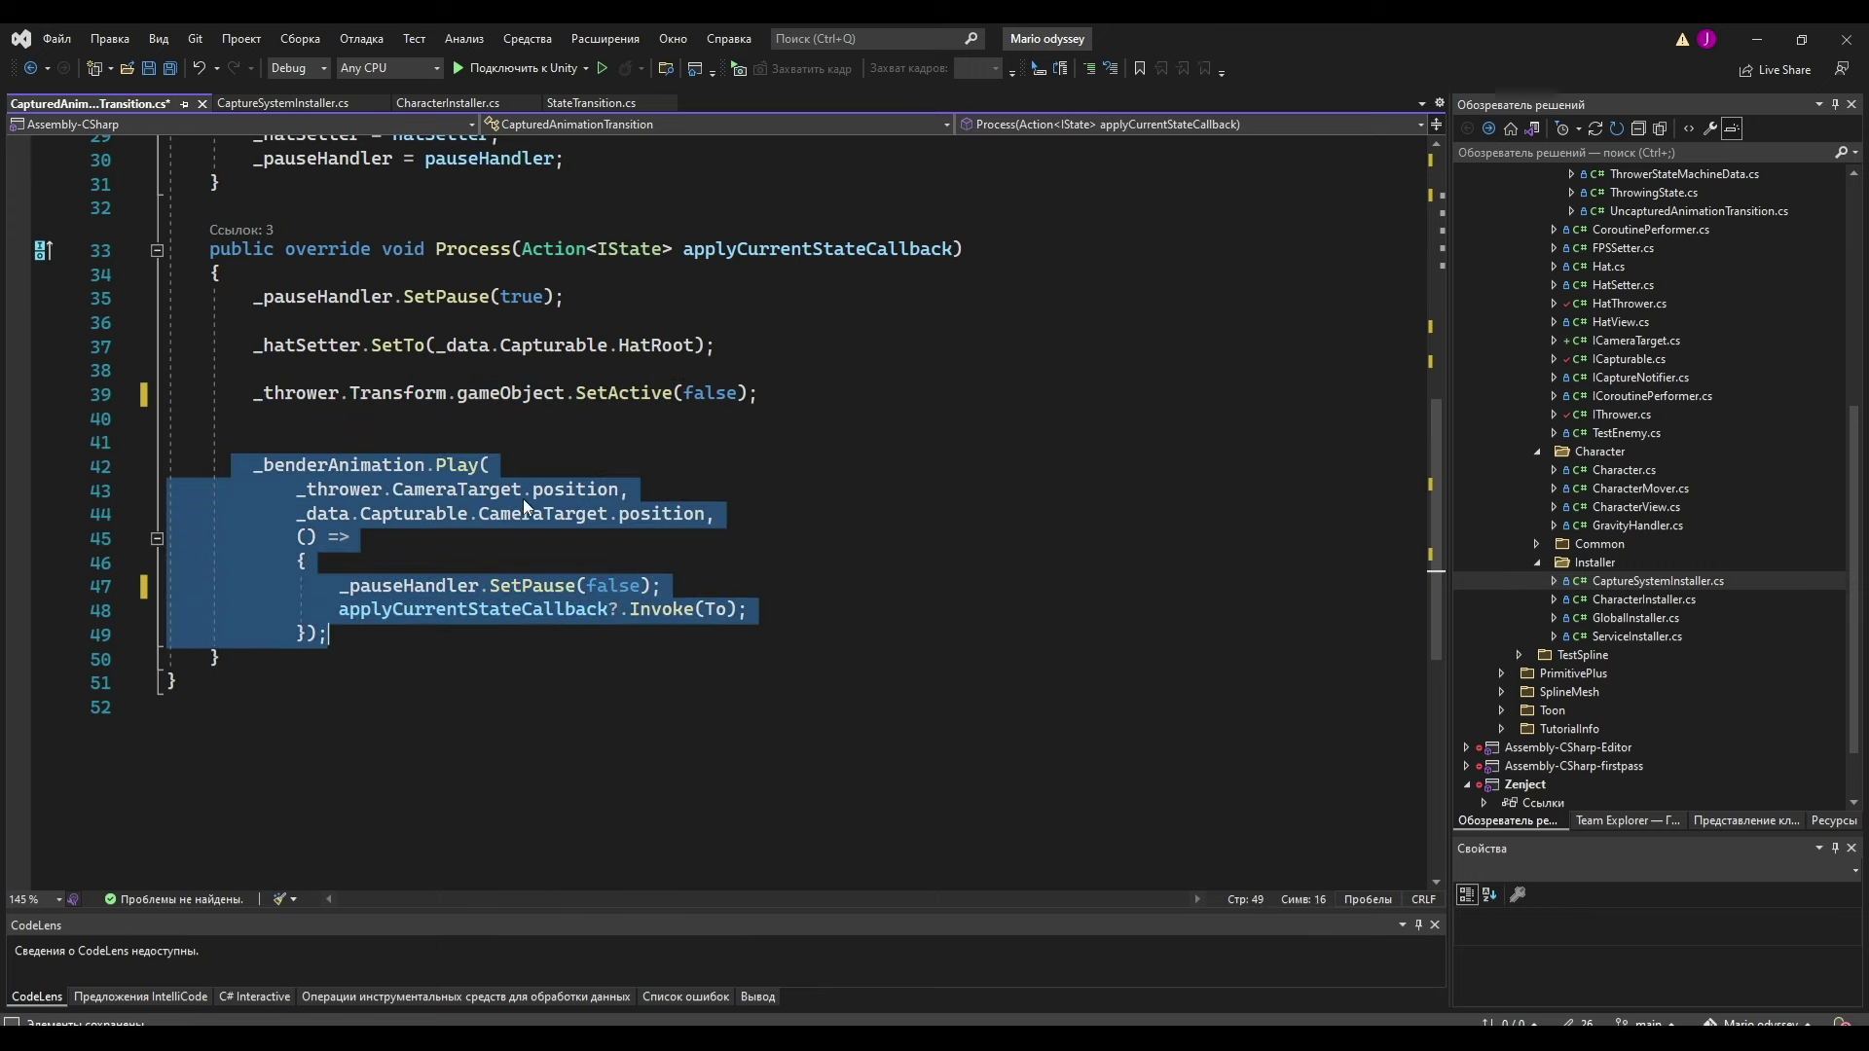
scroll(571, 664, "up", 3)
left_click_drag(564, 513, 224, 489)
scroll(310, 561, "down", 2)
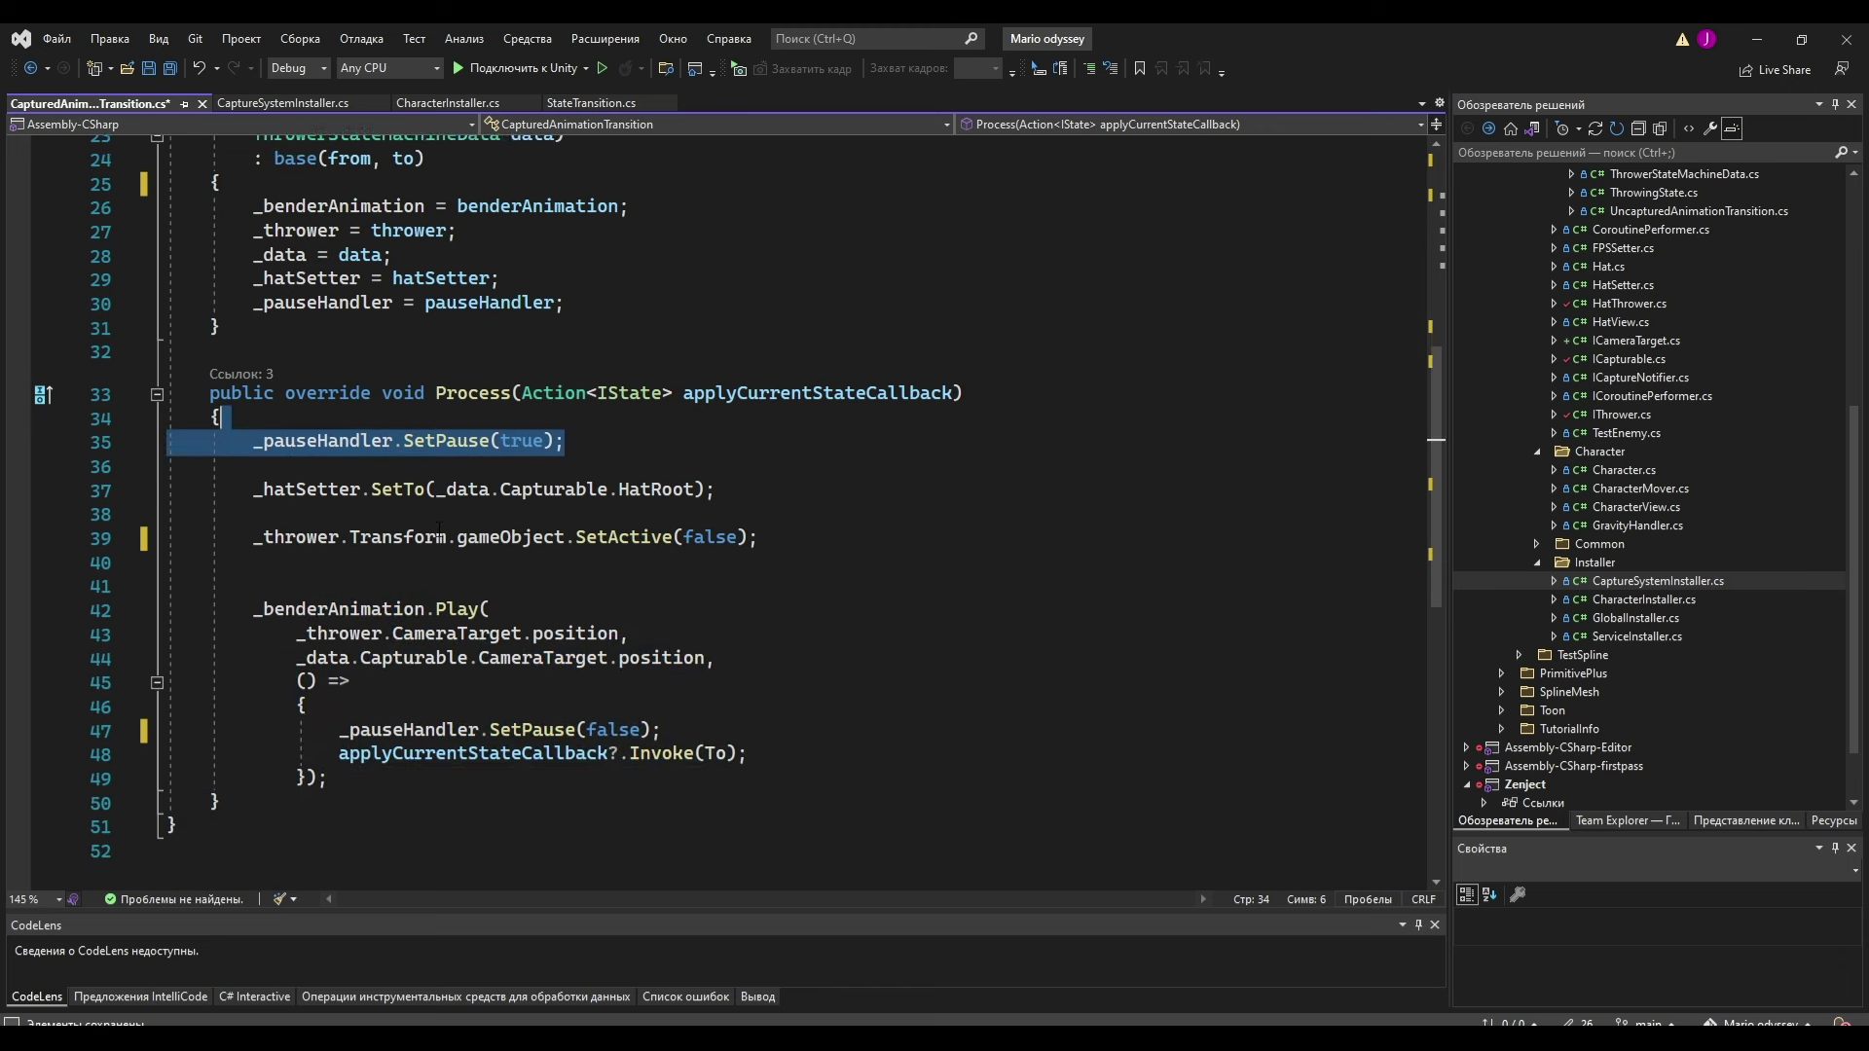
left_click(396, 711)
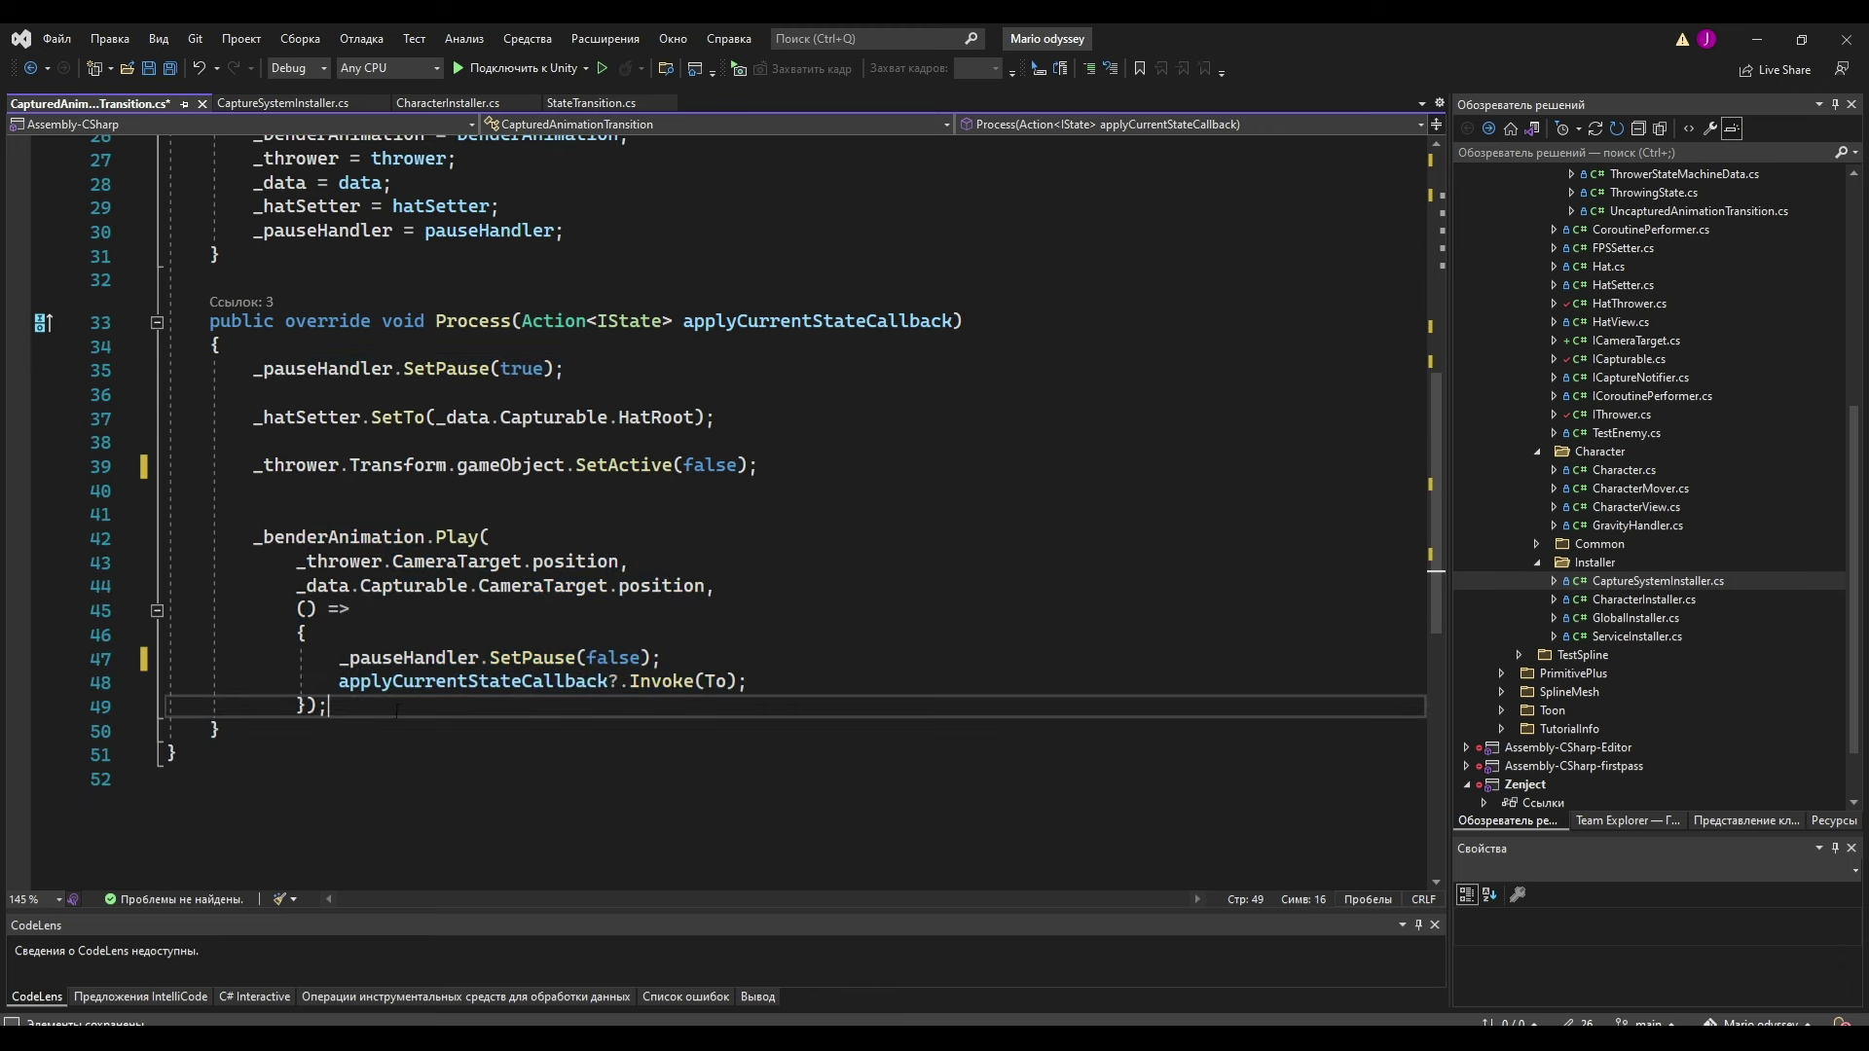
left_click_drag(427, 713, 248, 538)
left_click(351, 492)
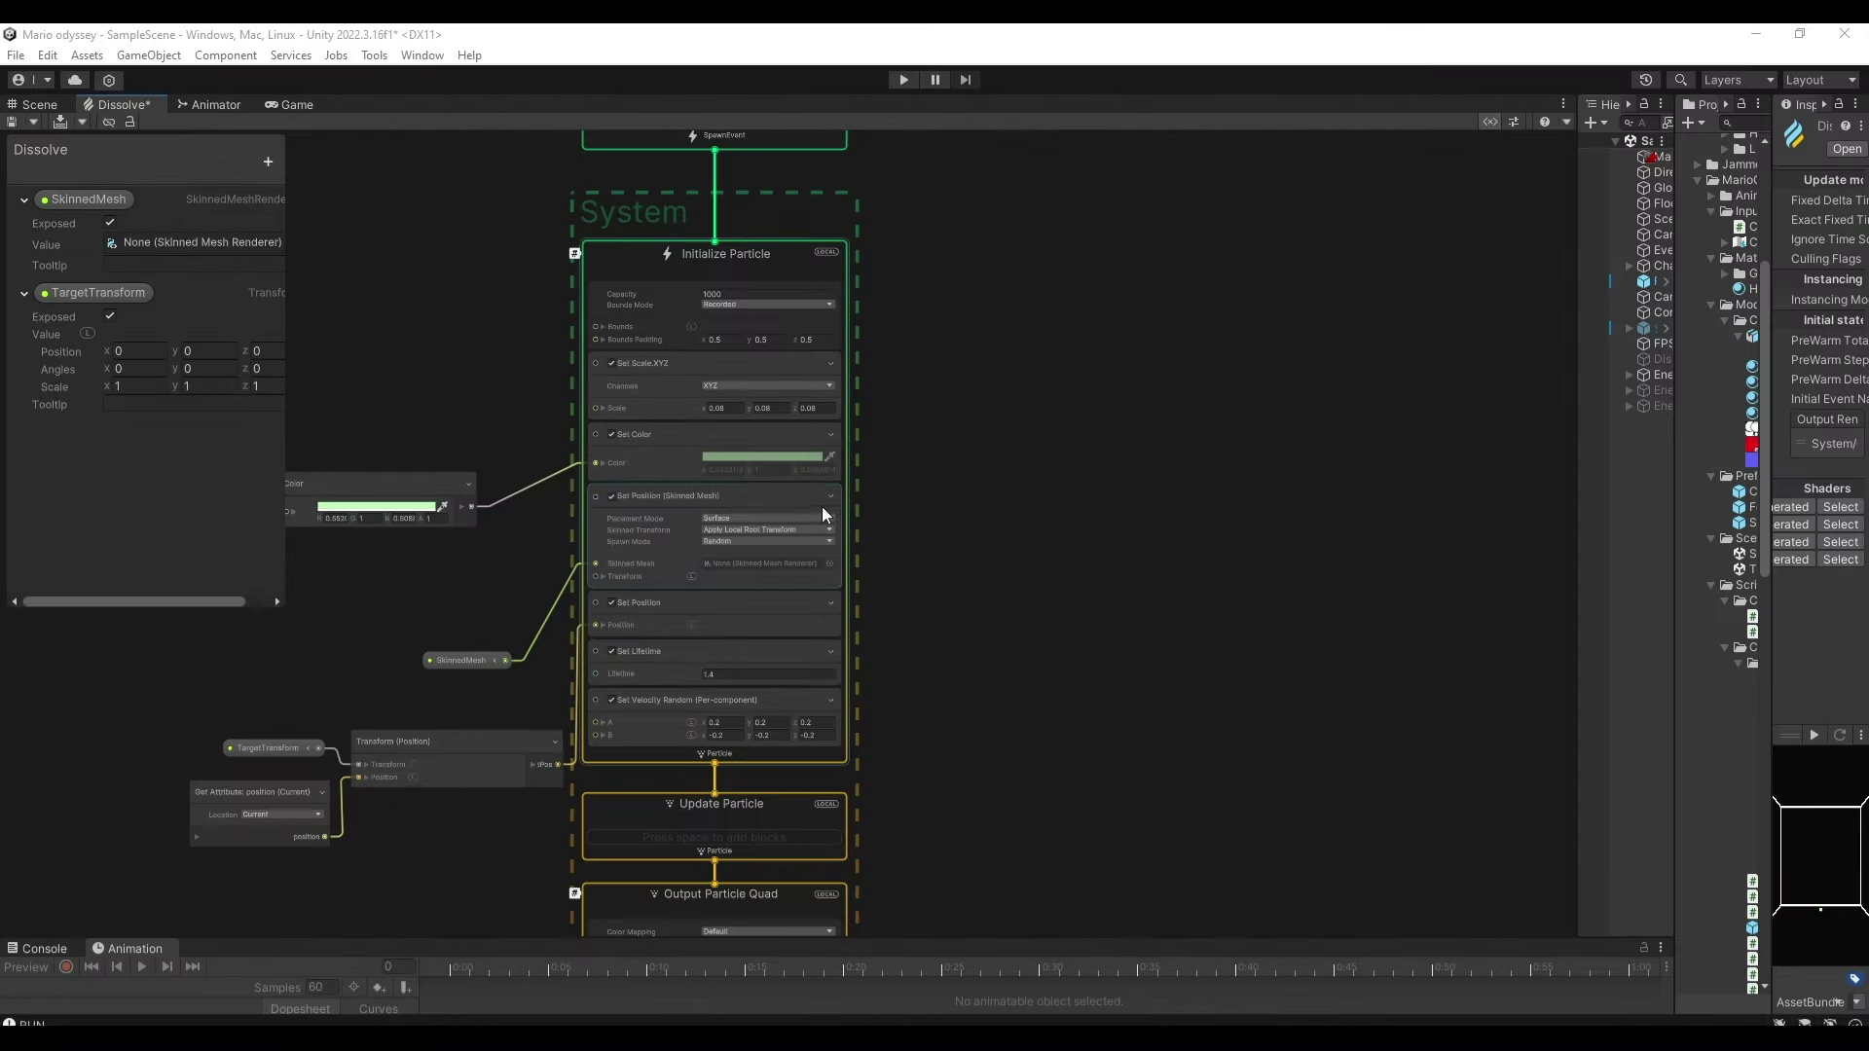
Move the SkinnedMesh node up and the TargetTransform, Transform and Get Attribute nodes up-left.
middle_click_drag(504, 573, 570, 565)
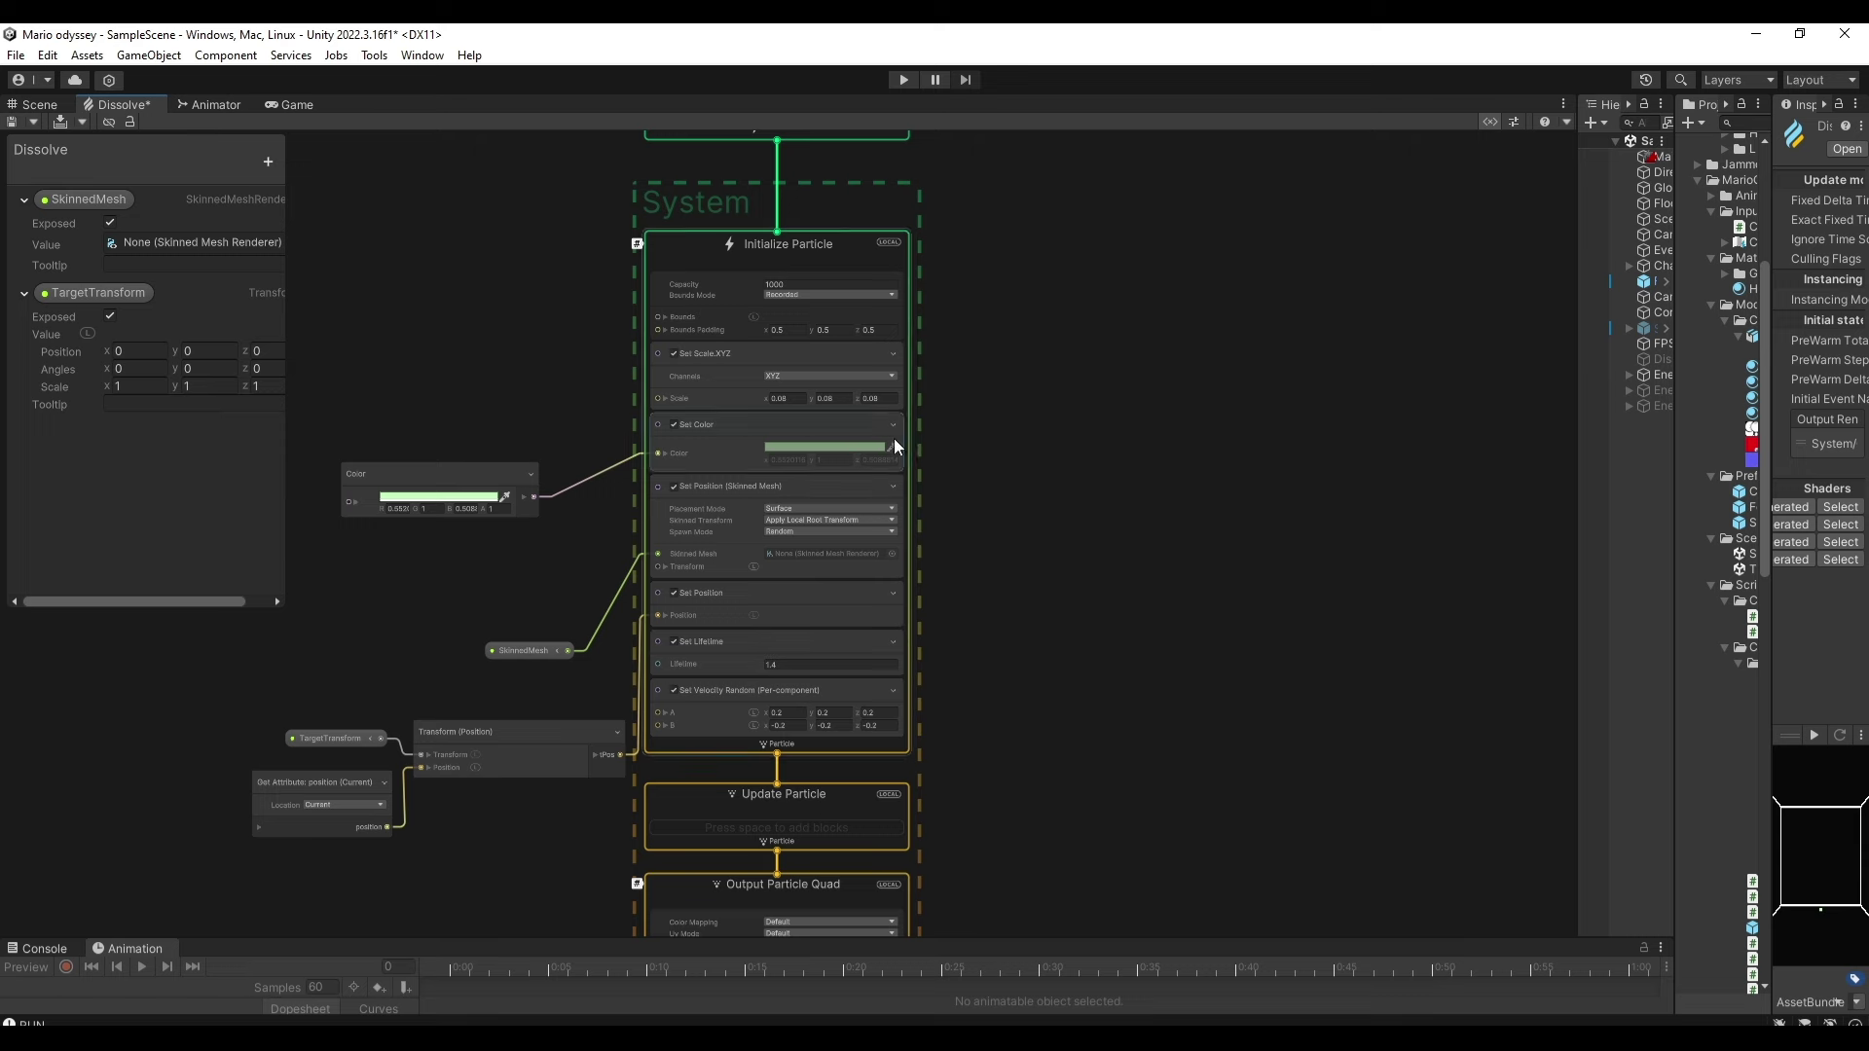
scroll(697, 500, "up", 2)
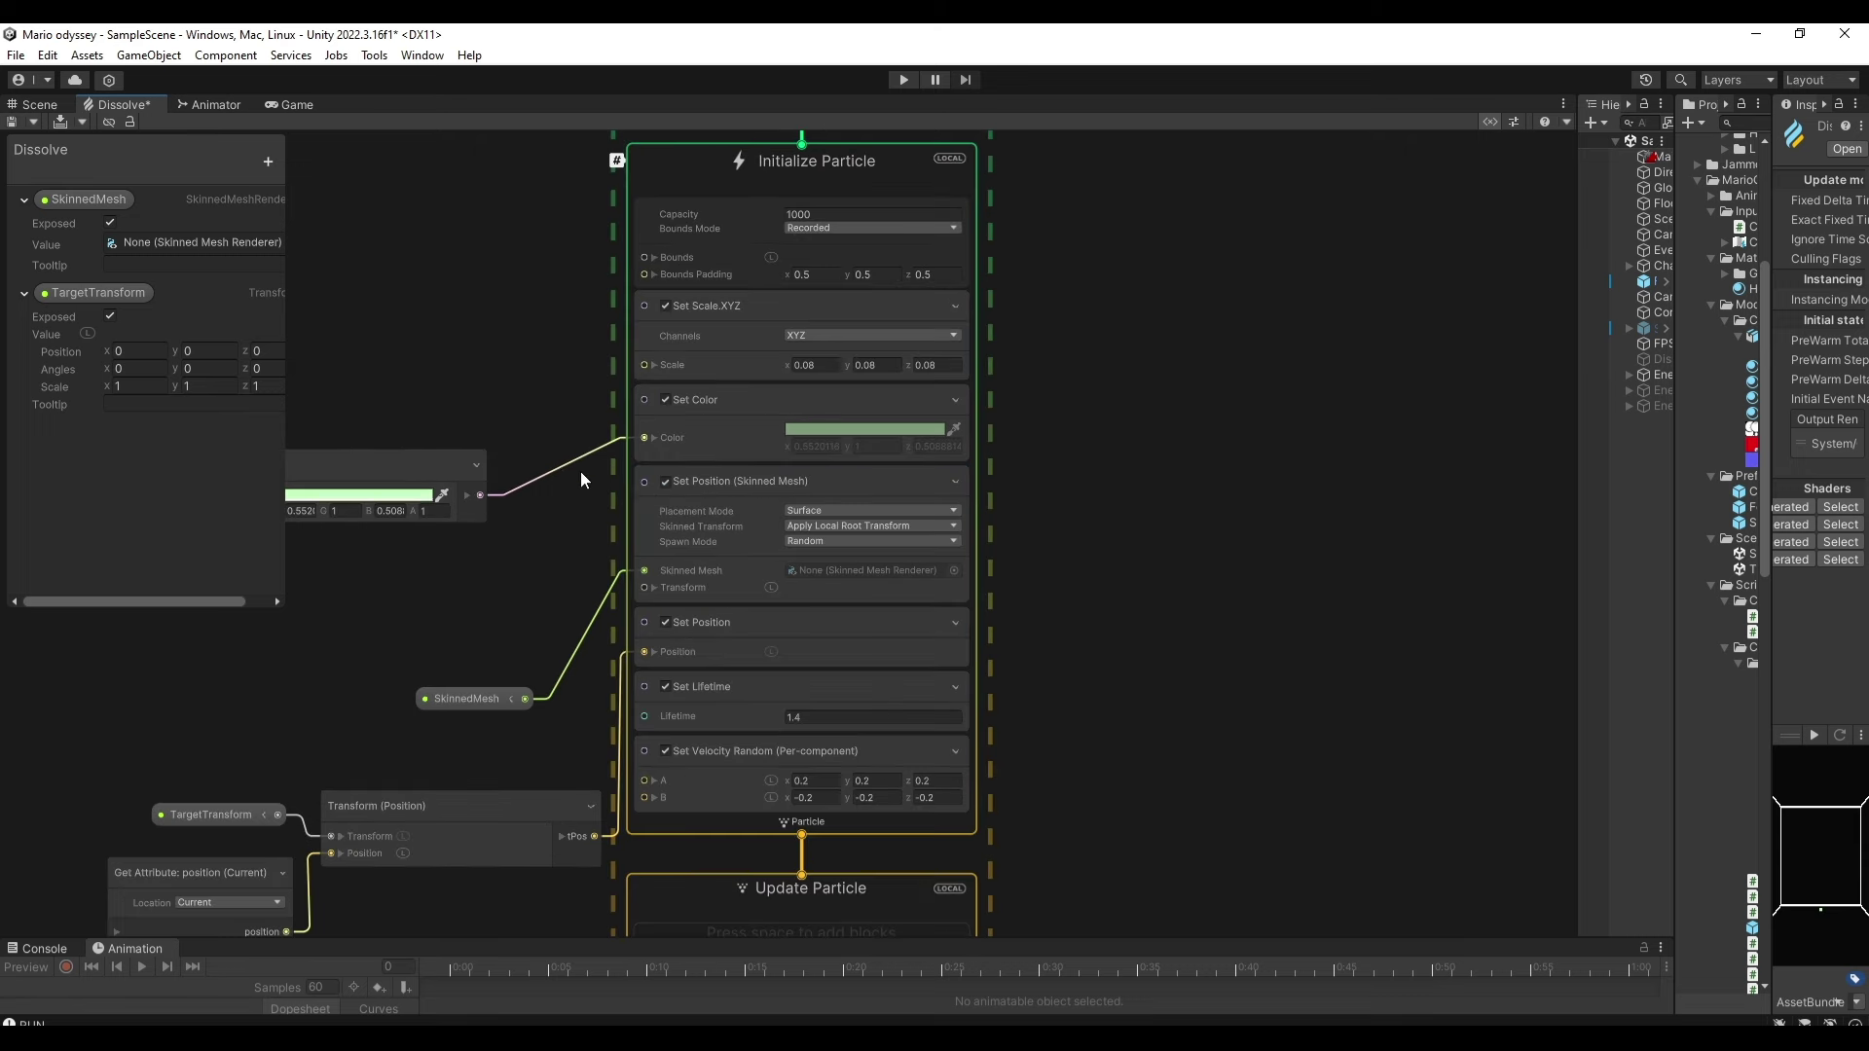
left_click_drag(490, 676, 504, 573)
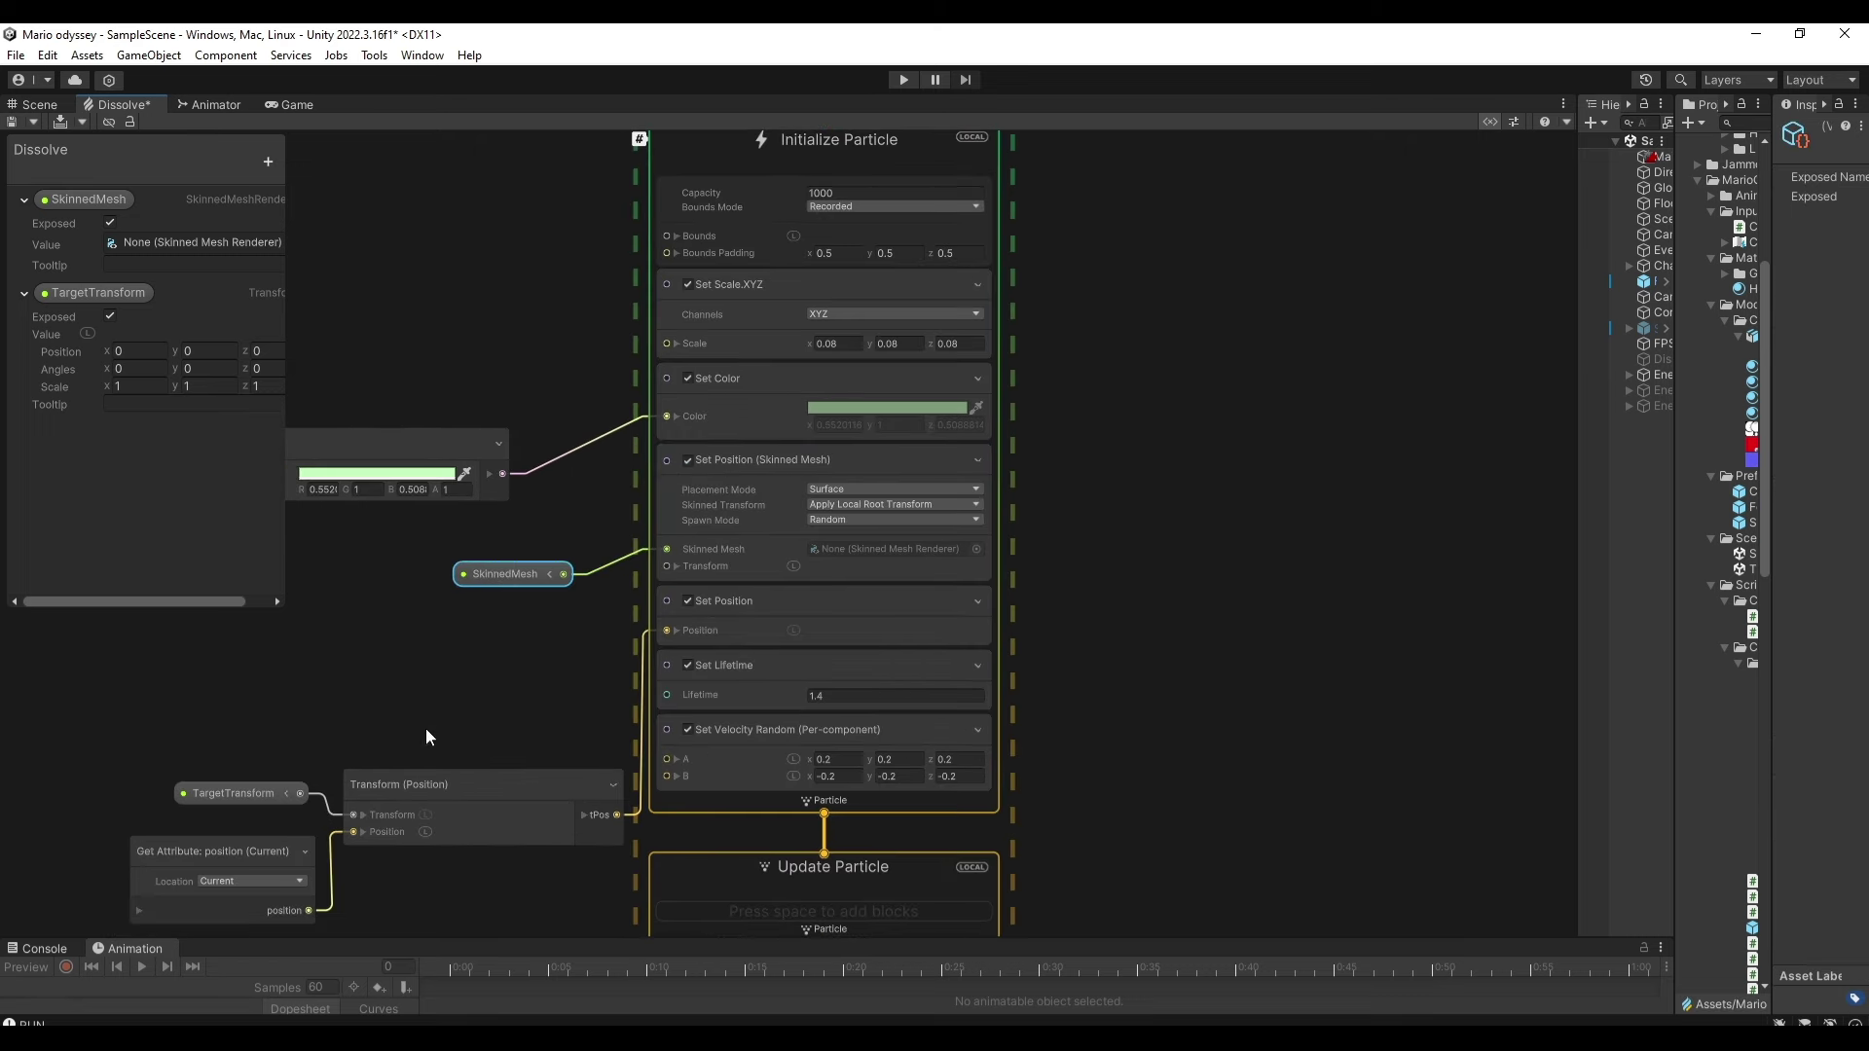
left_click_drag(170, 751, 471, 919)
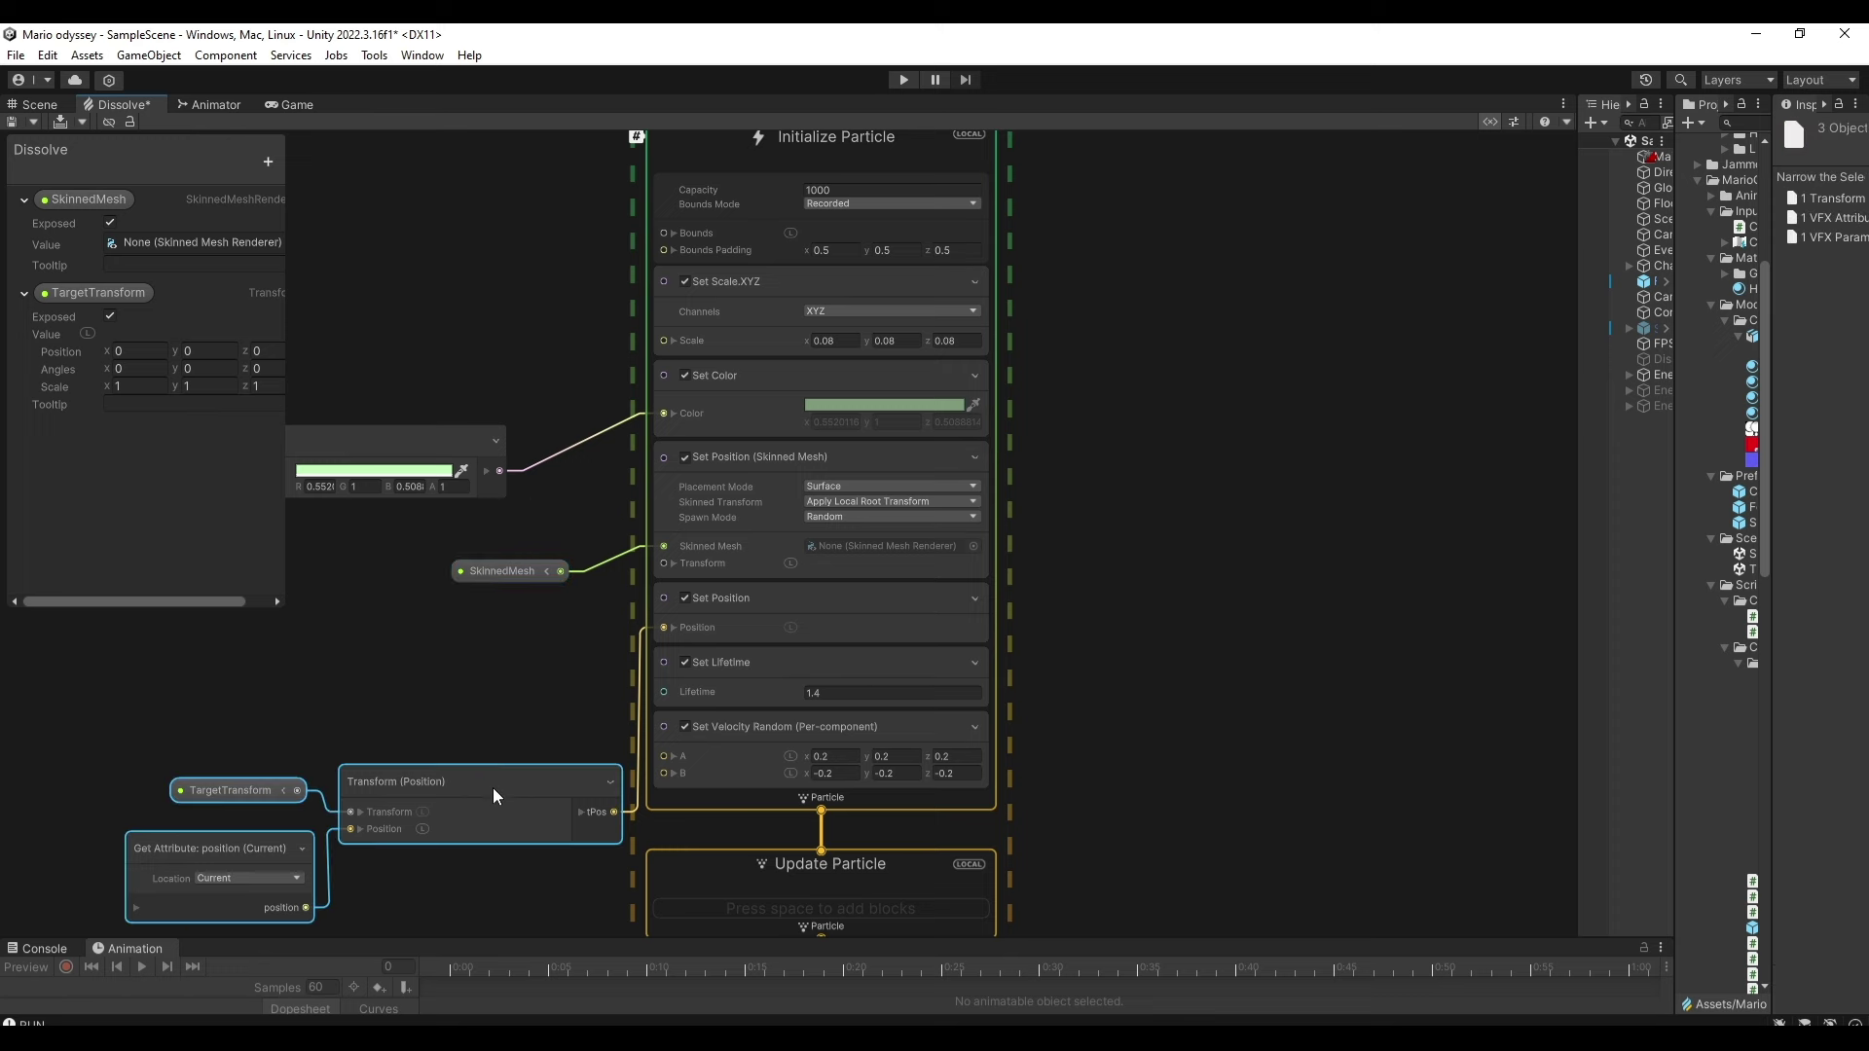
left_click_drag(493, 794, 477, 736)
left_click(1188, 592)
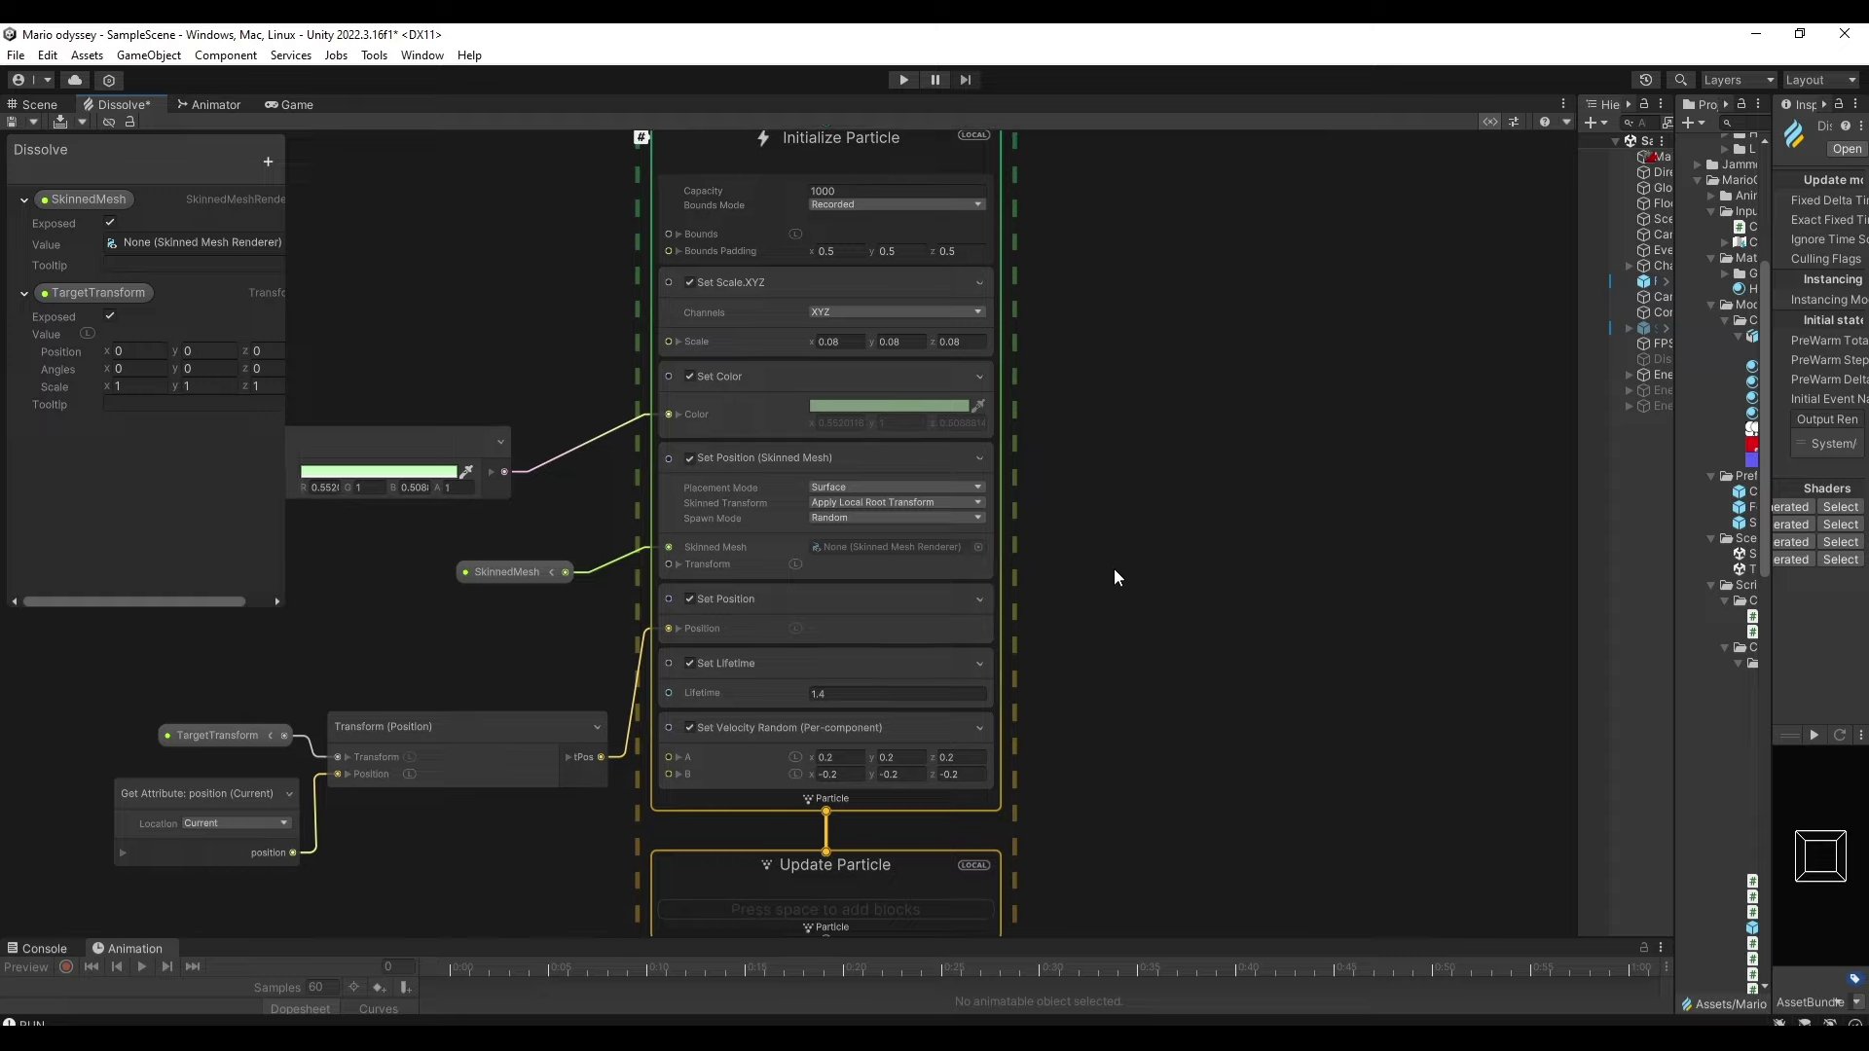
Review the Spawn node and Initialize Particle blocks, inspecting the Set Scale.XYZ block.
scroll(1065, 664, "down", 3)
mouse_move(1061, 654)
middle_mouse_down()
mouse_move(1037, 692)
mouse_move(1035, 619)
middle_mouse_up()
scroll(896, 419, "up", 2)
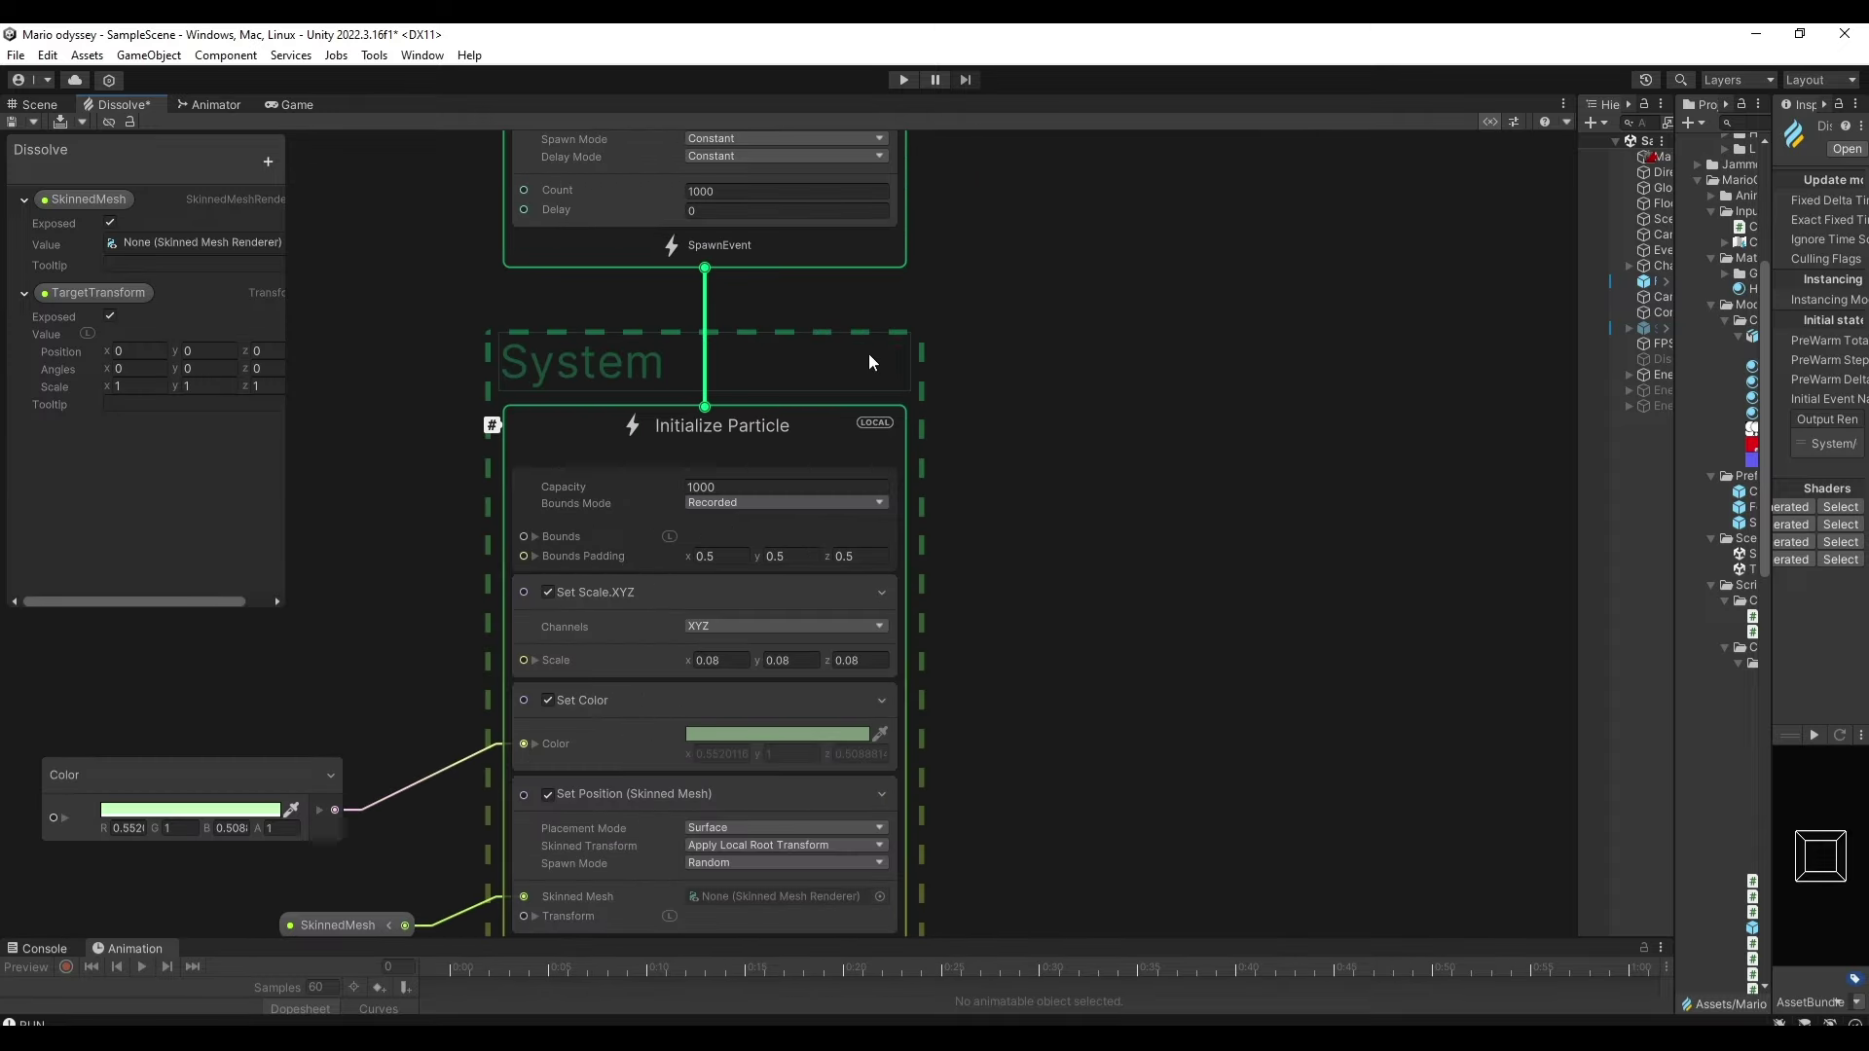
middle_click_drag(869, 355, 940, 181)
left_click(930, 484)
mouse_move(1013, 340)
middle_mouse_down()
mouse_move(1089, 340)
mouse_move(1199, 302)
middle_mouse_up()
left_click(1199, 302)
scroll(1240, 370, "down", 1)
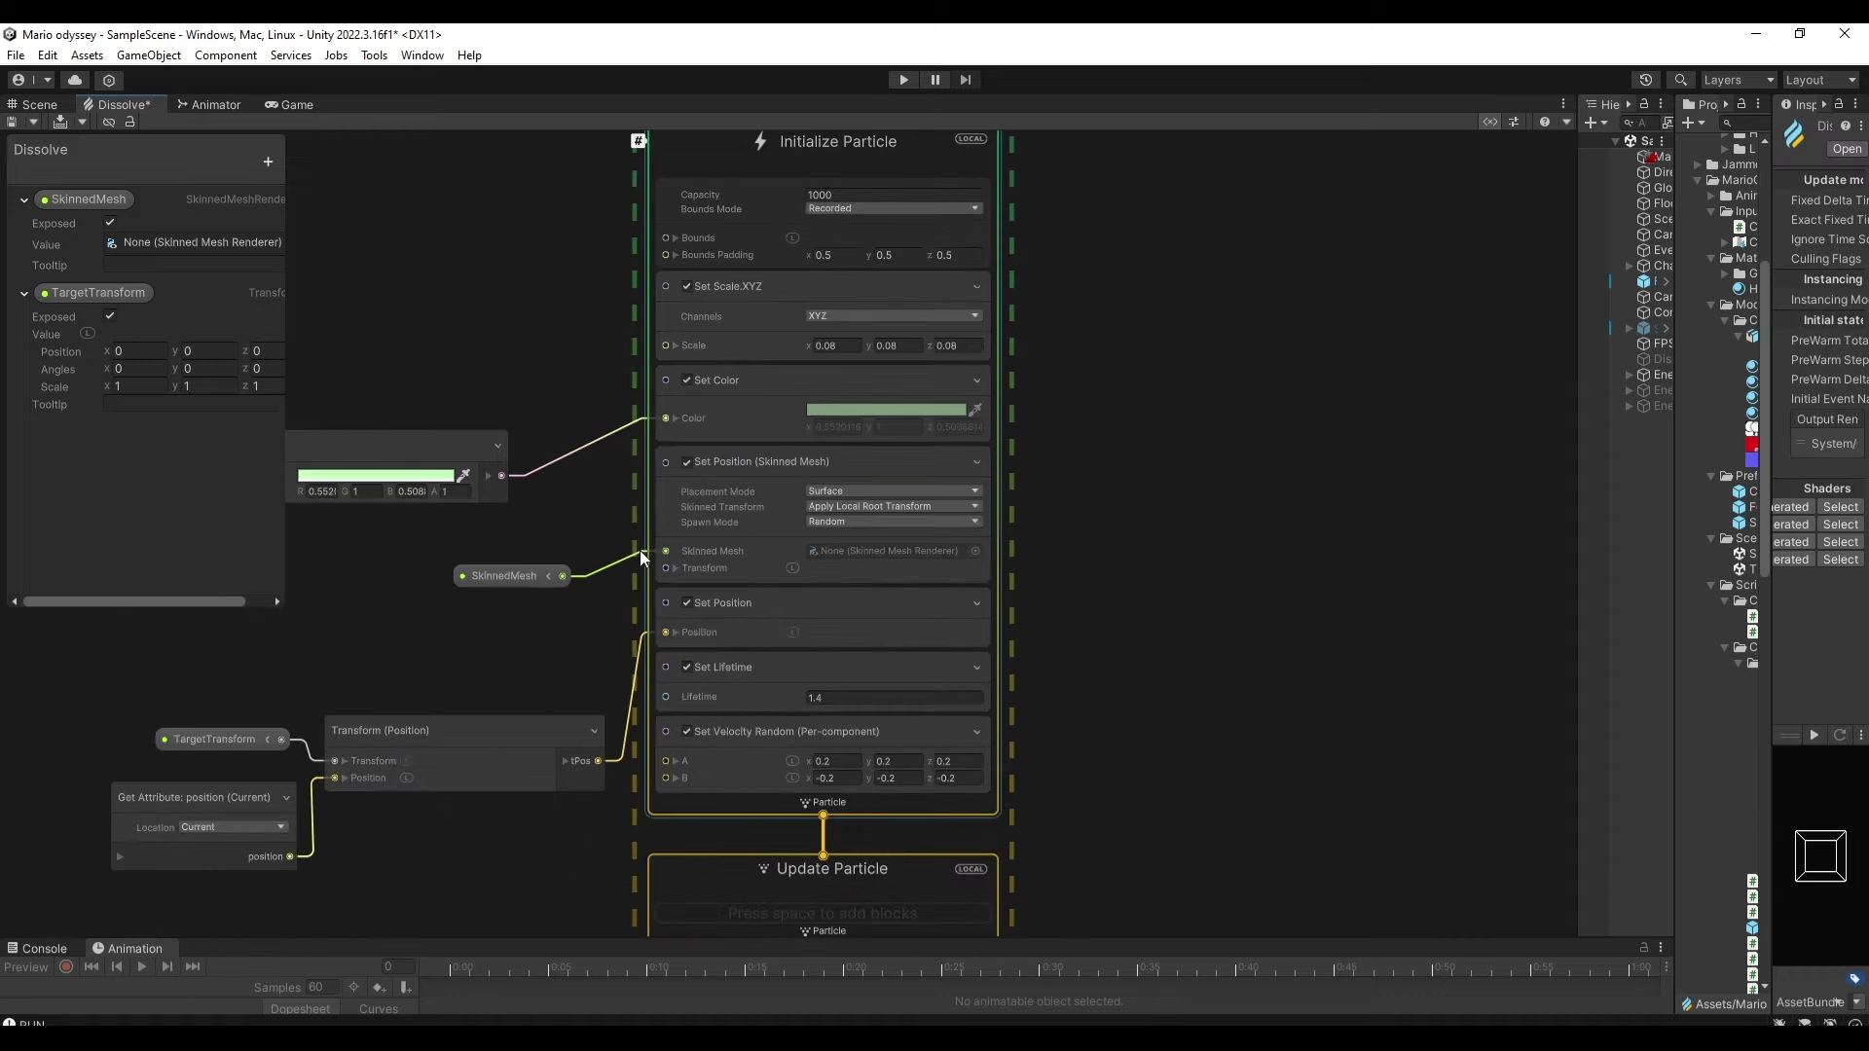
scroll(639, 551, "up", 1)
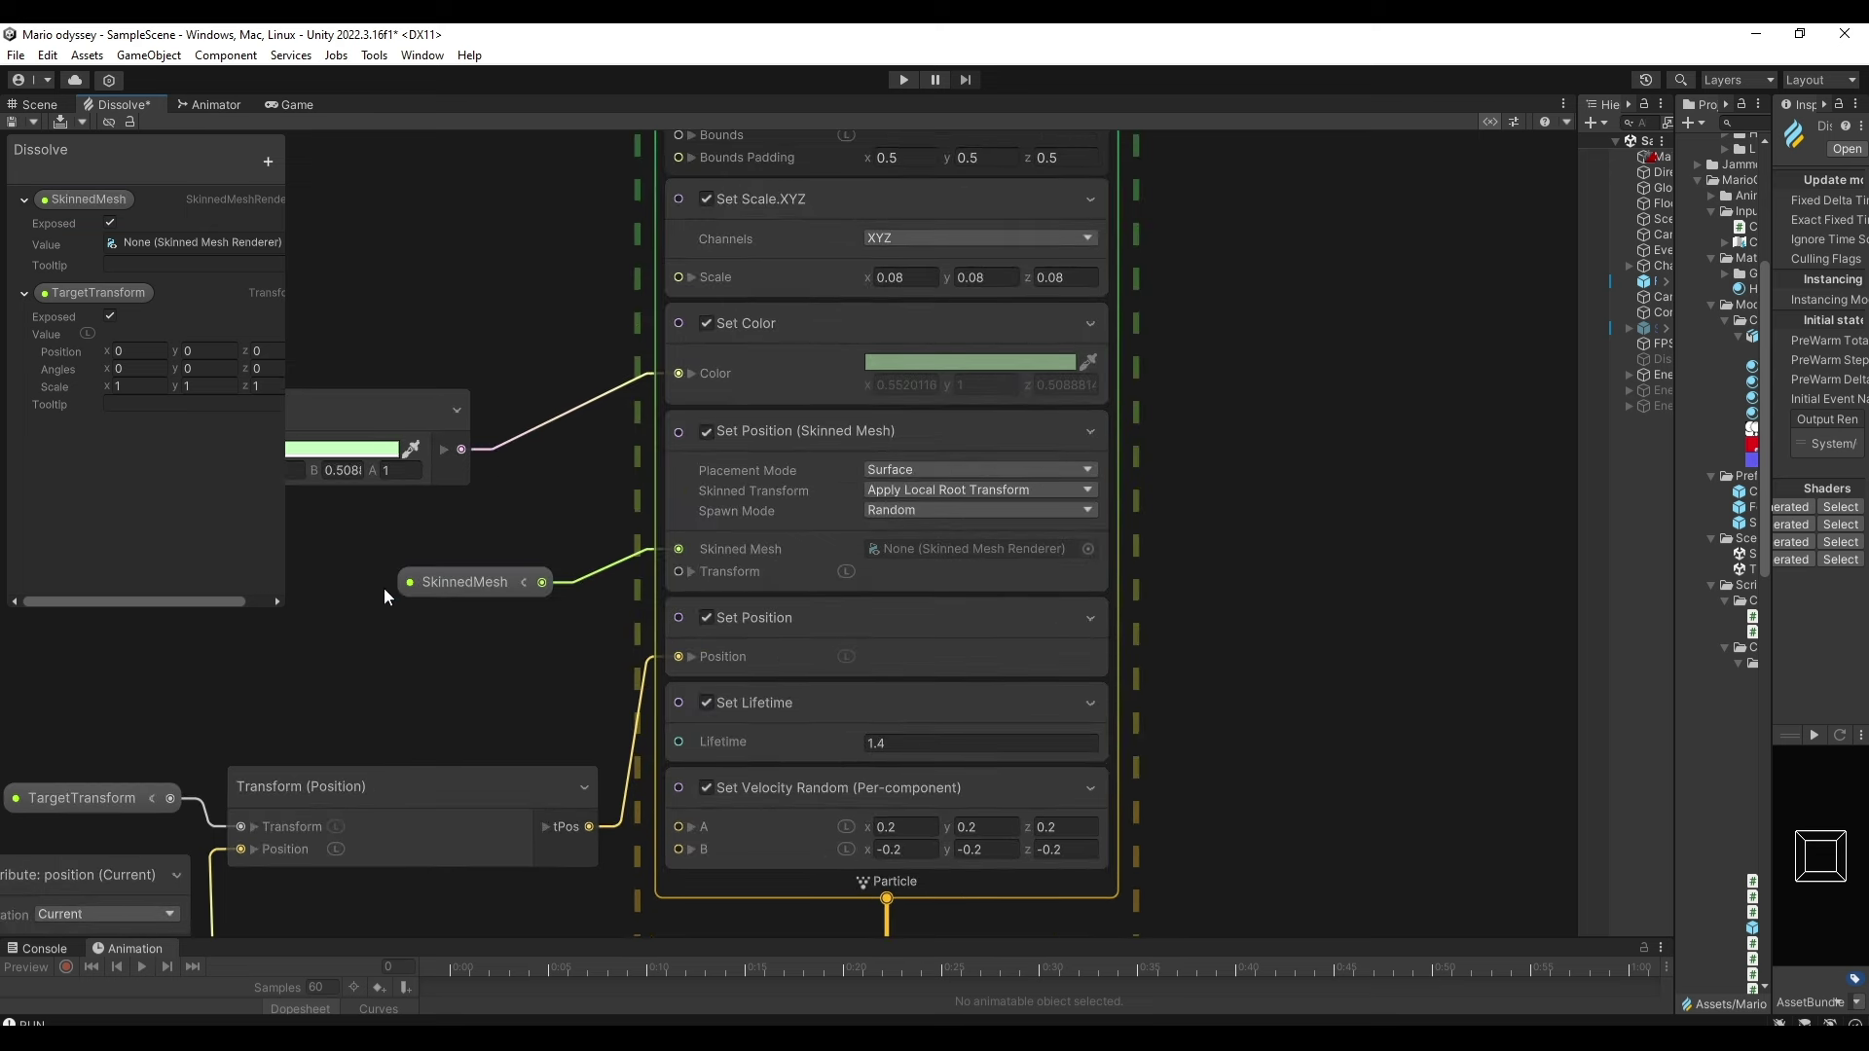
Reposition the SkinnedMesh node and check its options, keeping Surface as the placement mode.
middle_click_drag(500, 475, 460, 461)
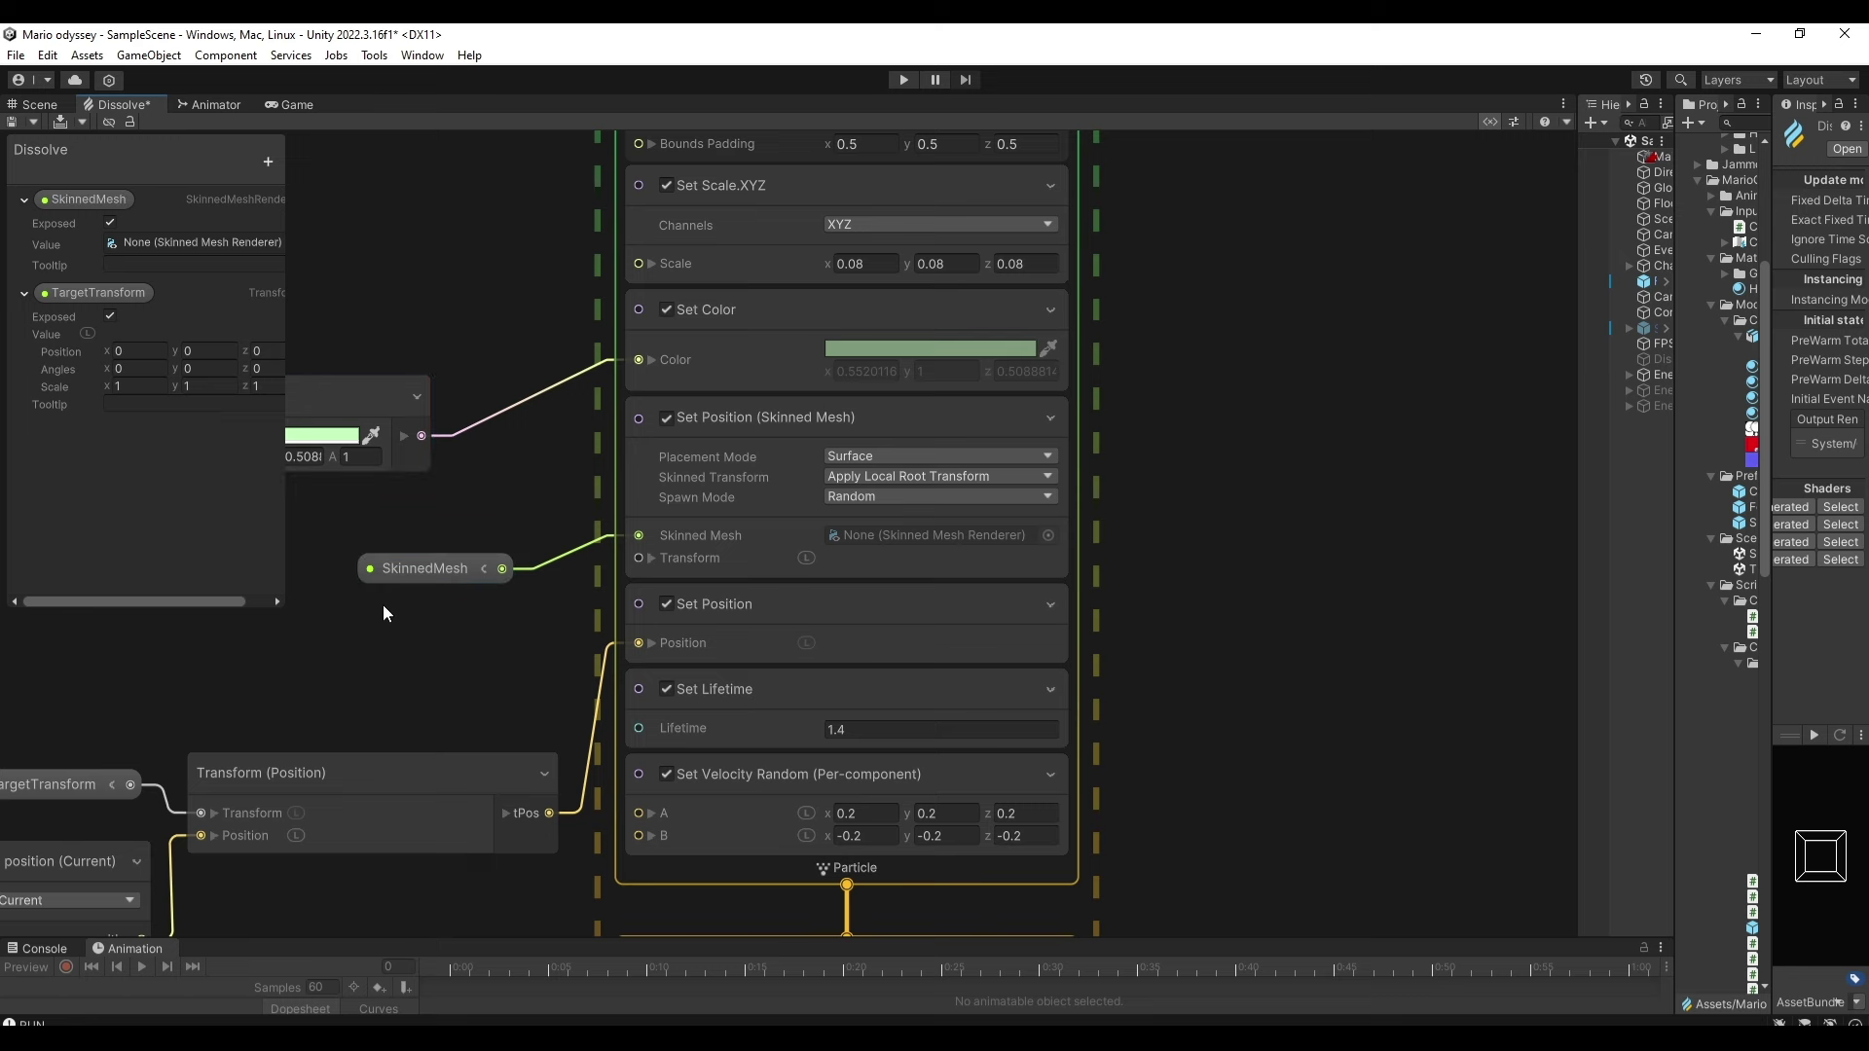
mouse_move(421, 564)
left_mouse_down()
mouse_move(394, 608)
mouse_move(411, 580)
left_mouse_up()
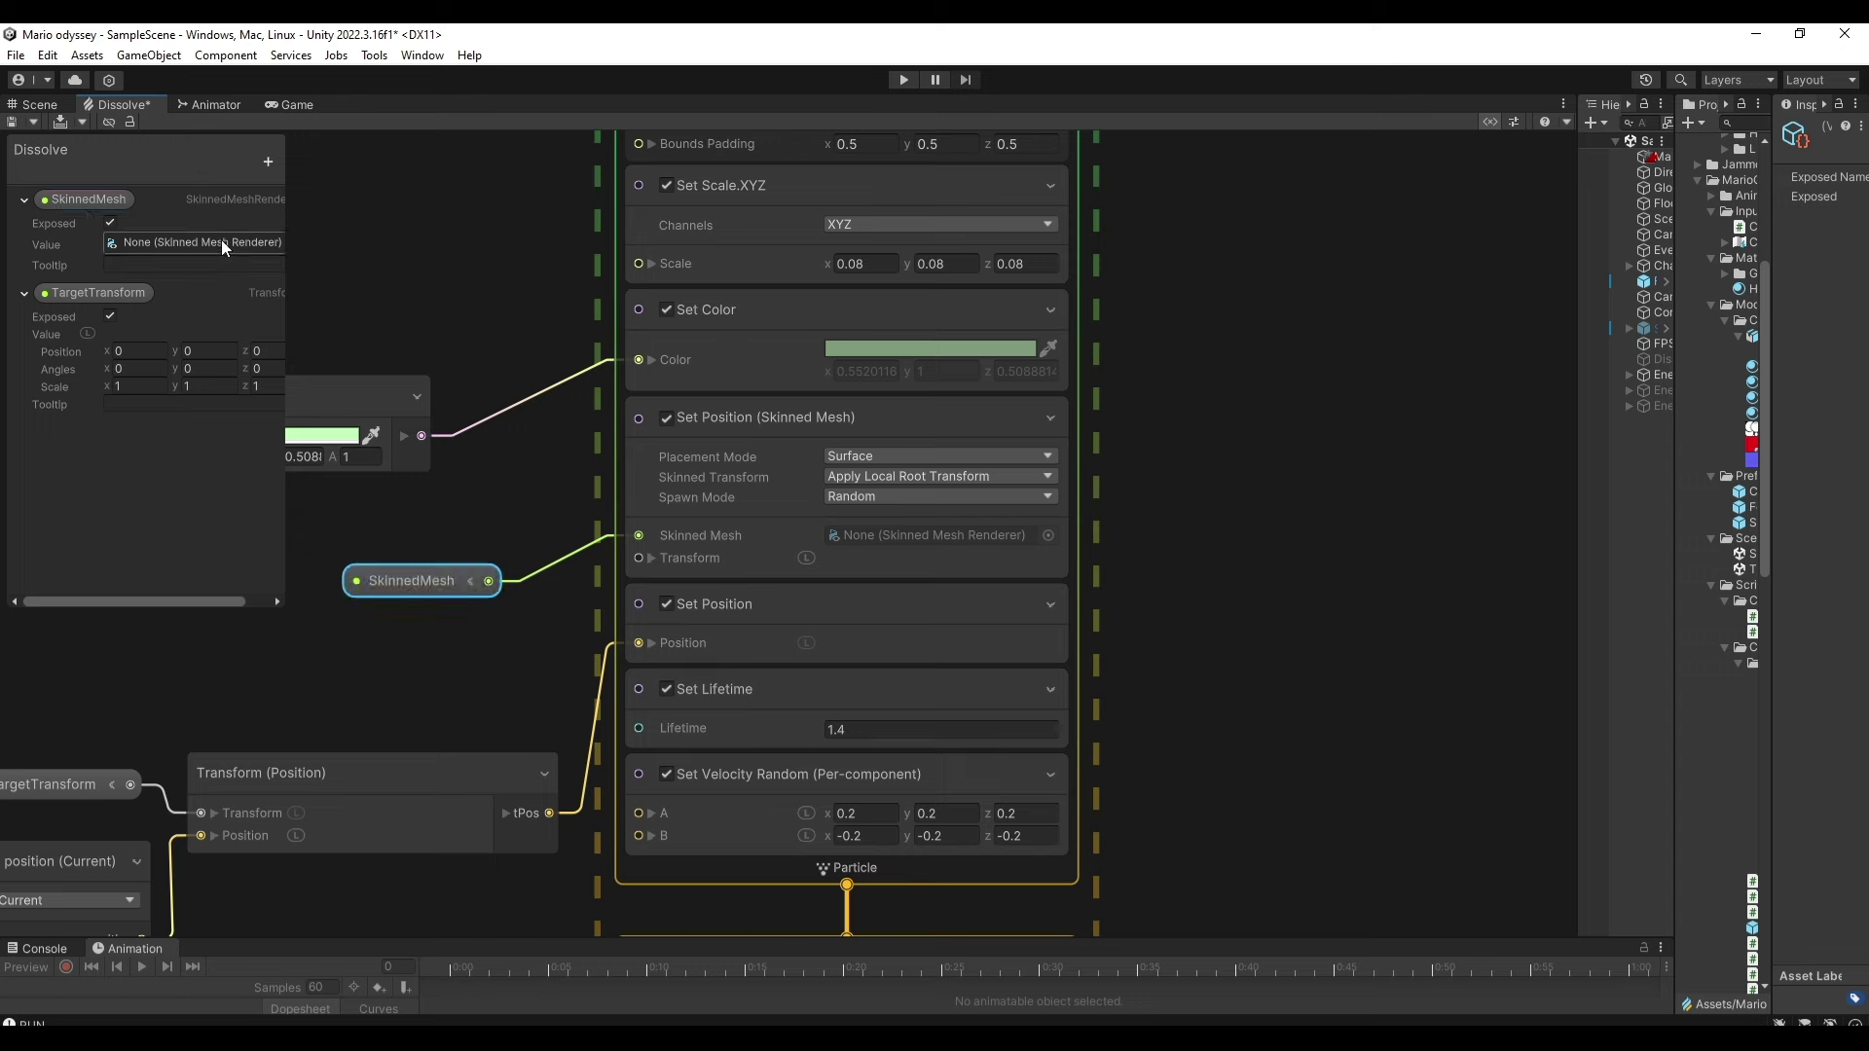
left_click(888, 476)
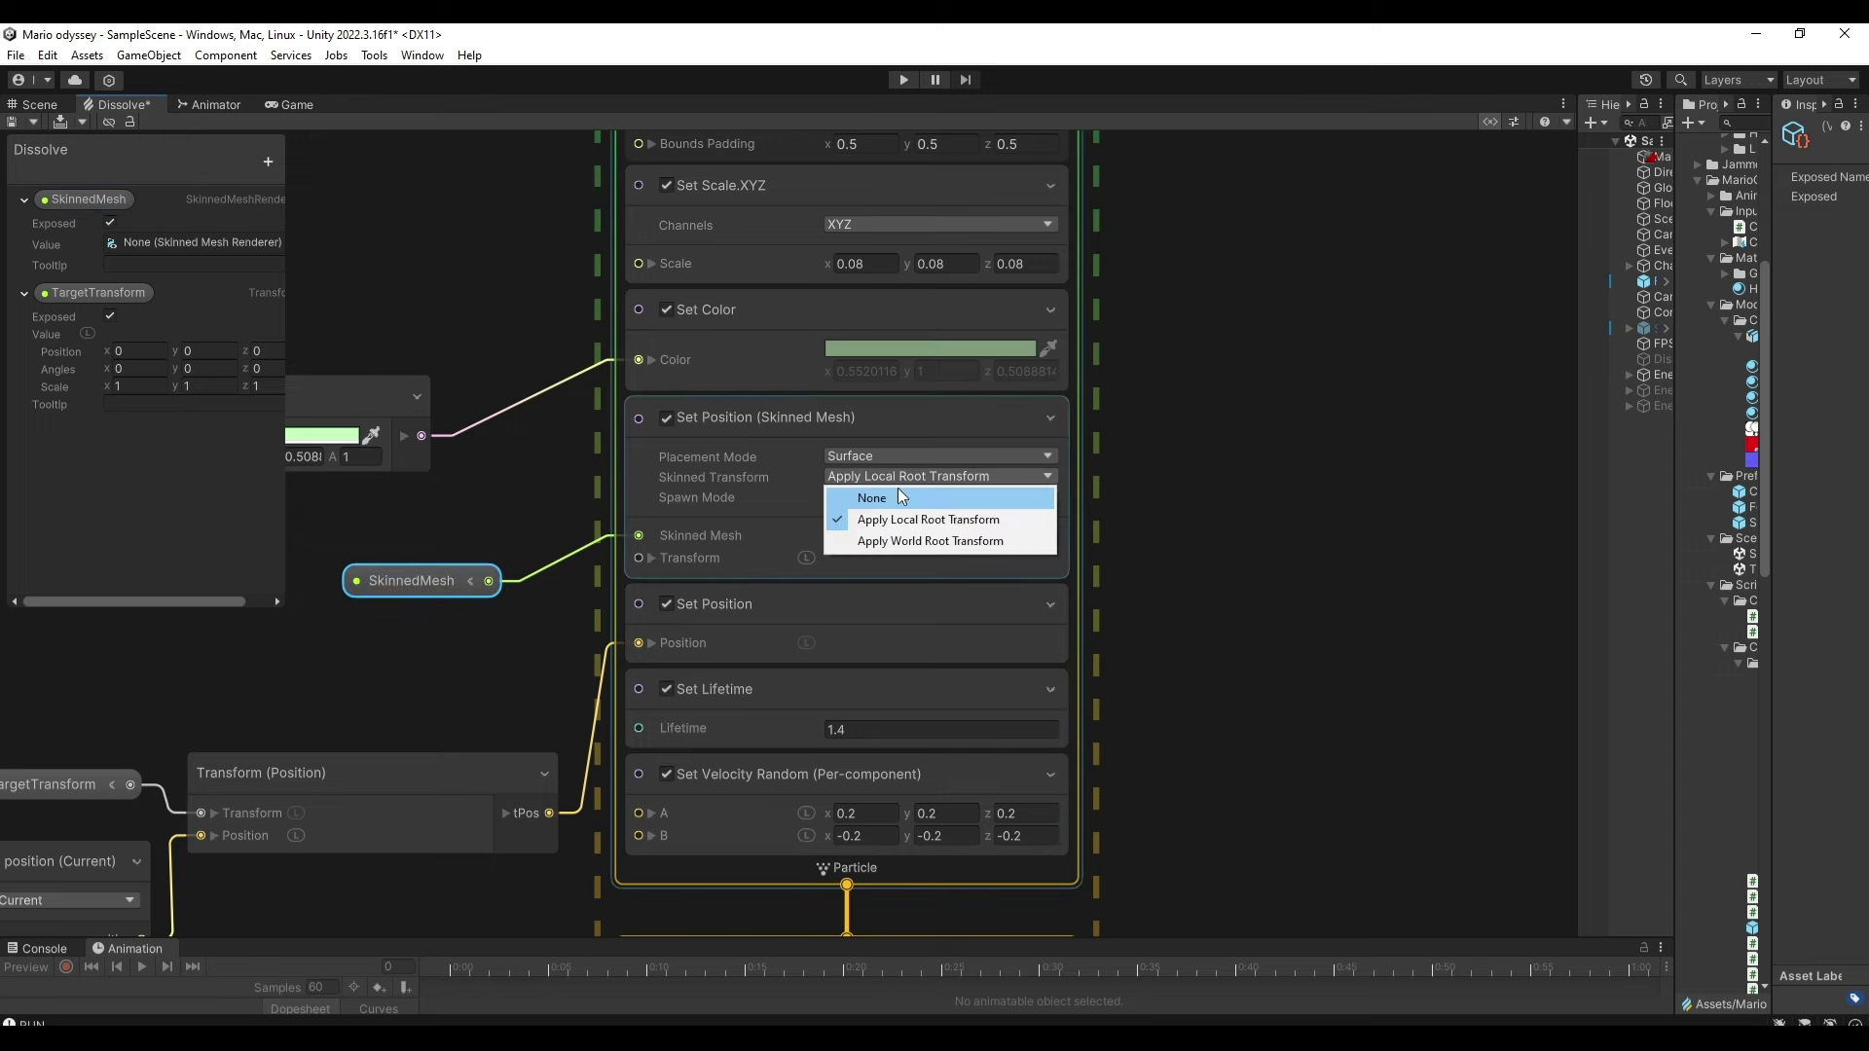
left_click(880, 455)
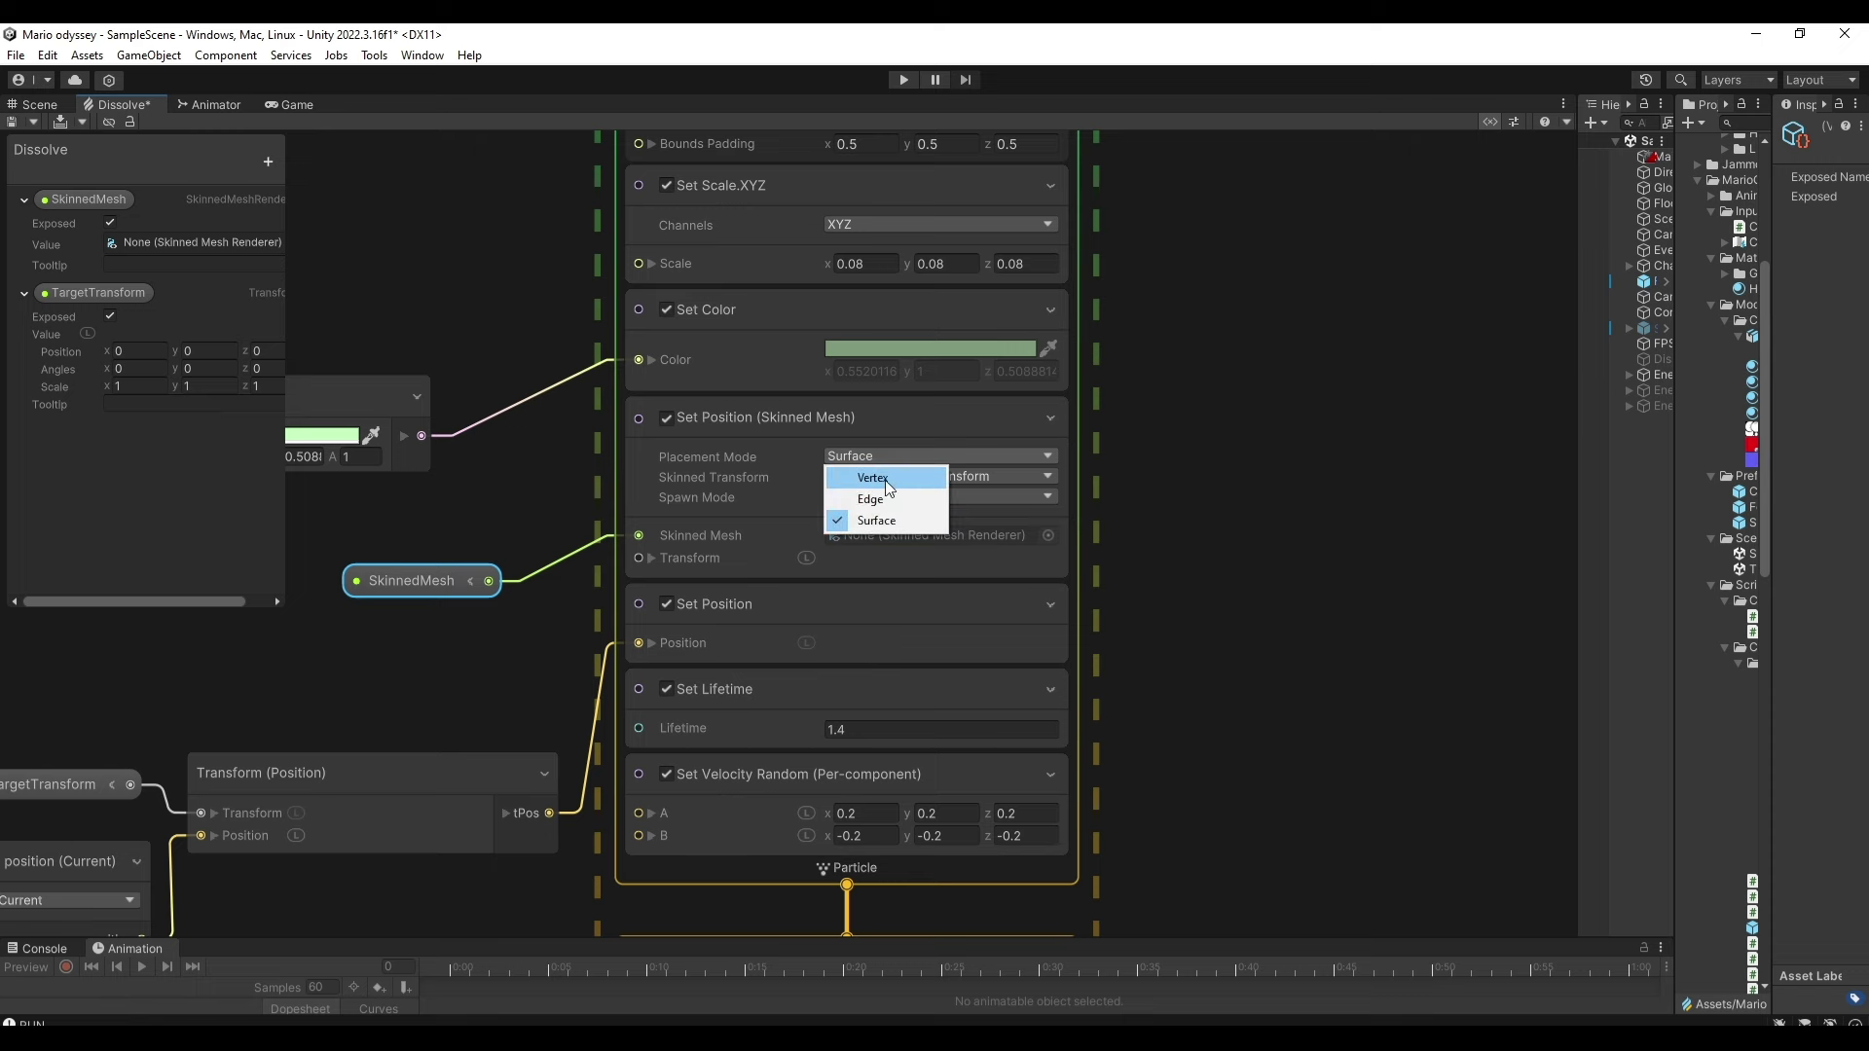
left_click(881, 520)
left_click(723, 598)
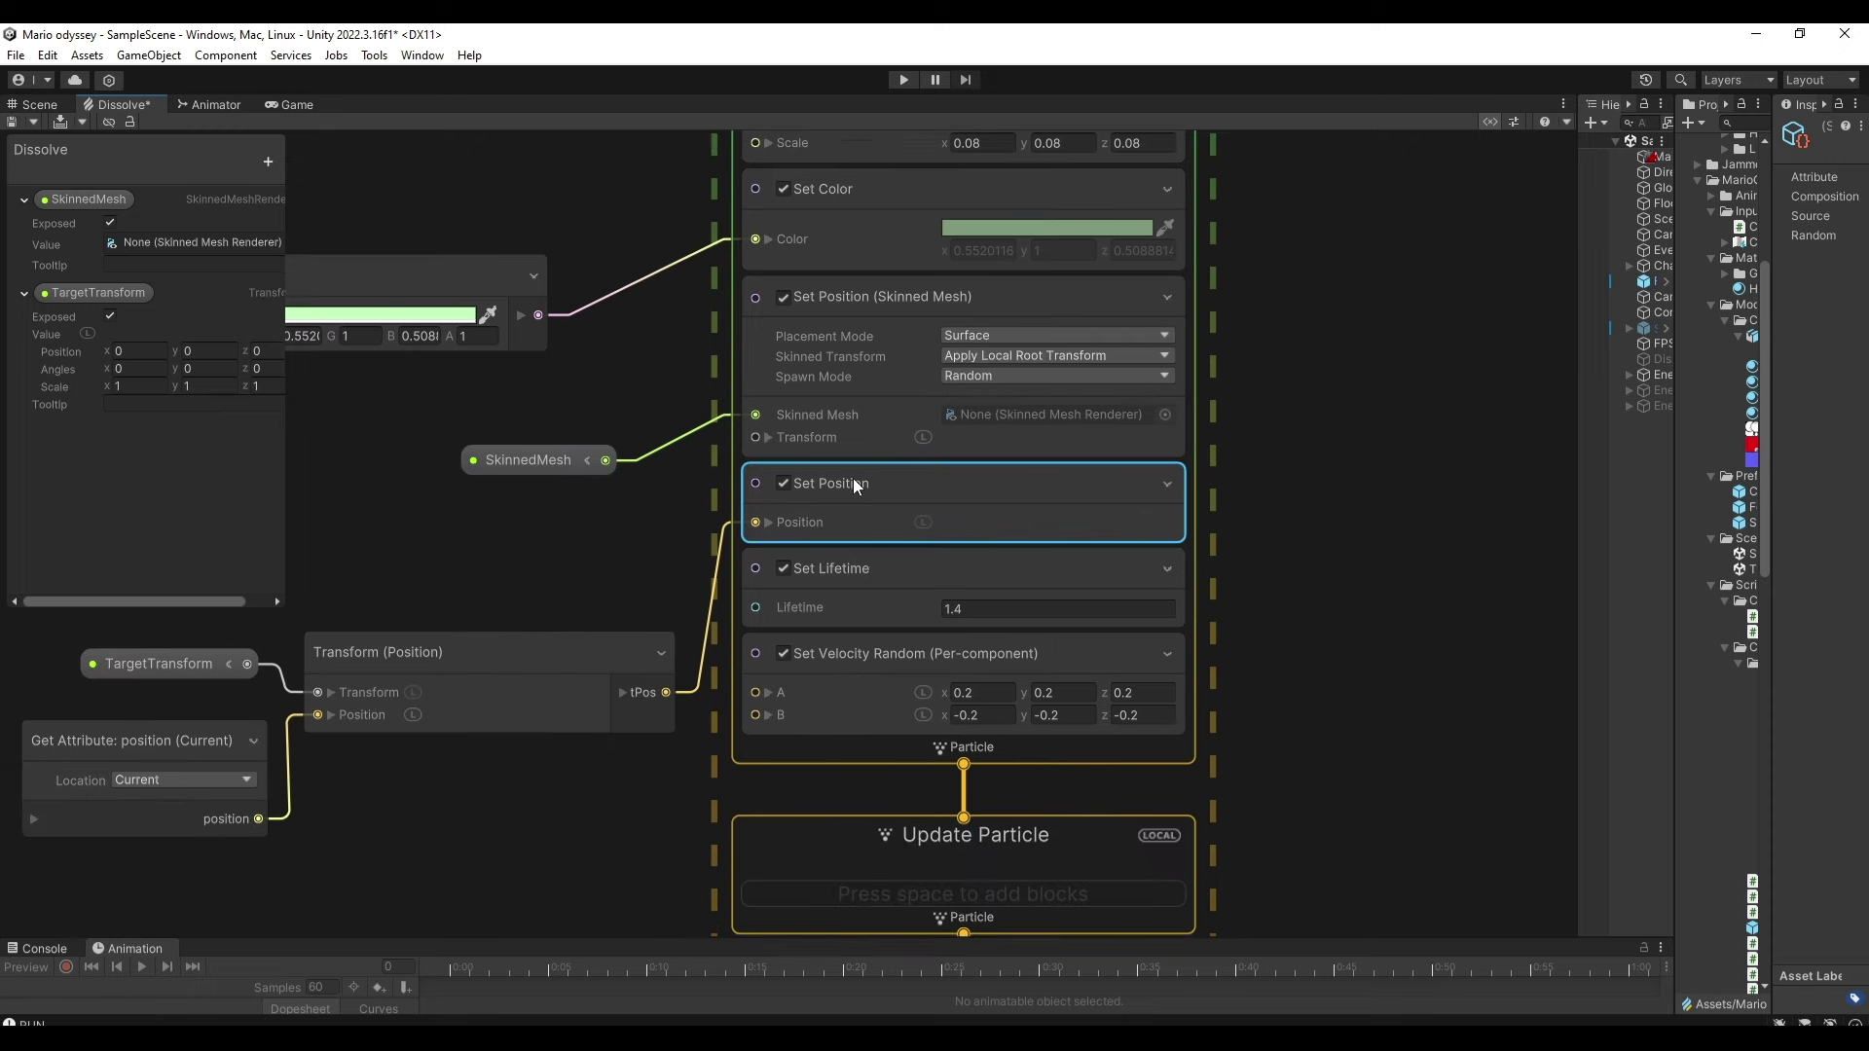
Review the position nodes and the Set Lifetime, Set Velocity and Set Scale.XYZ blocks.
scroll(305, 679, "down", 2)
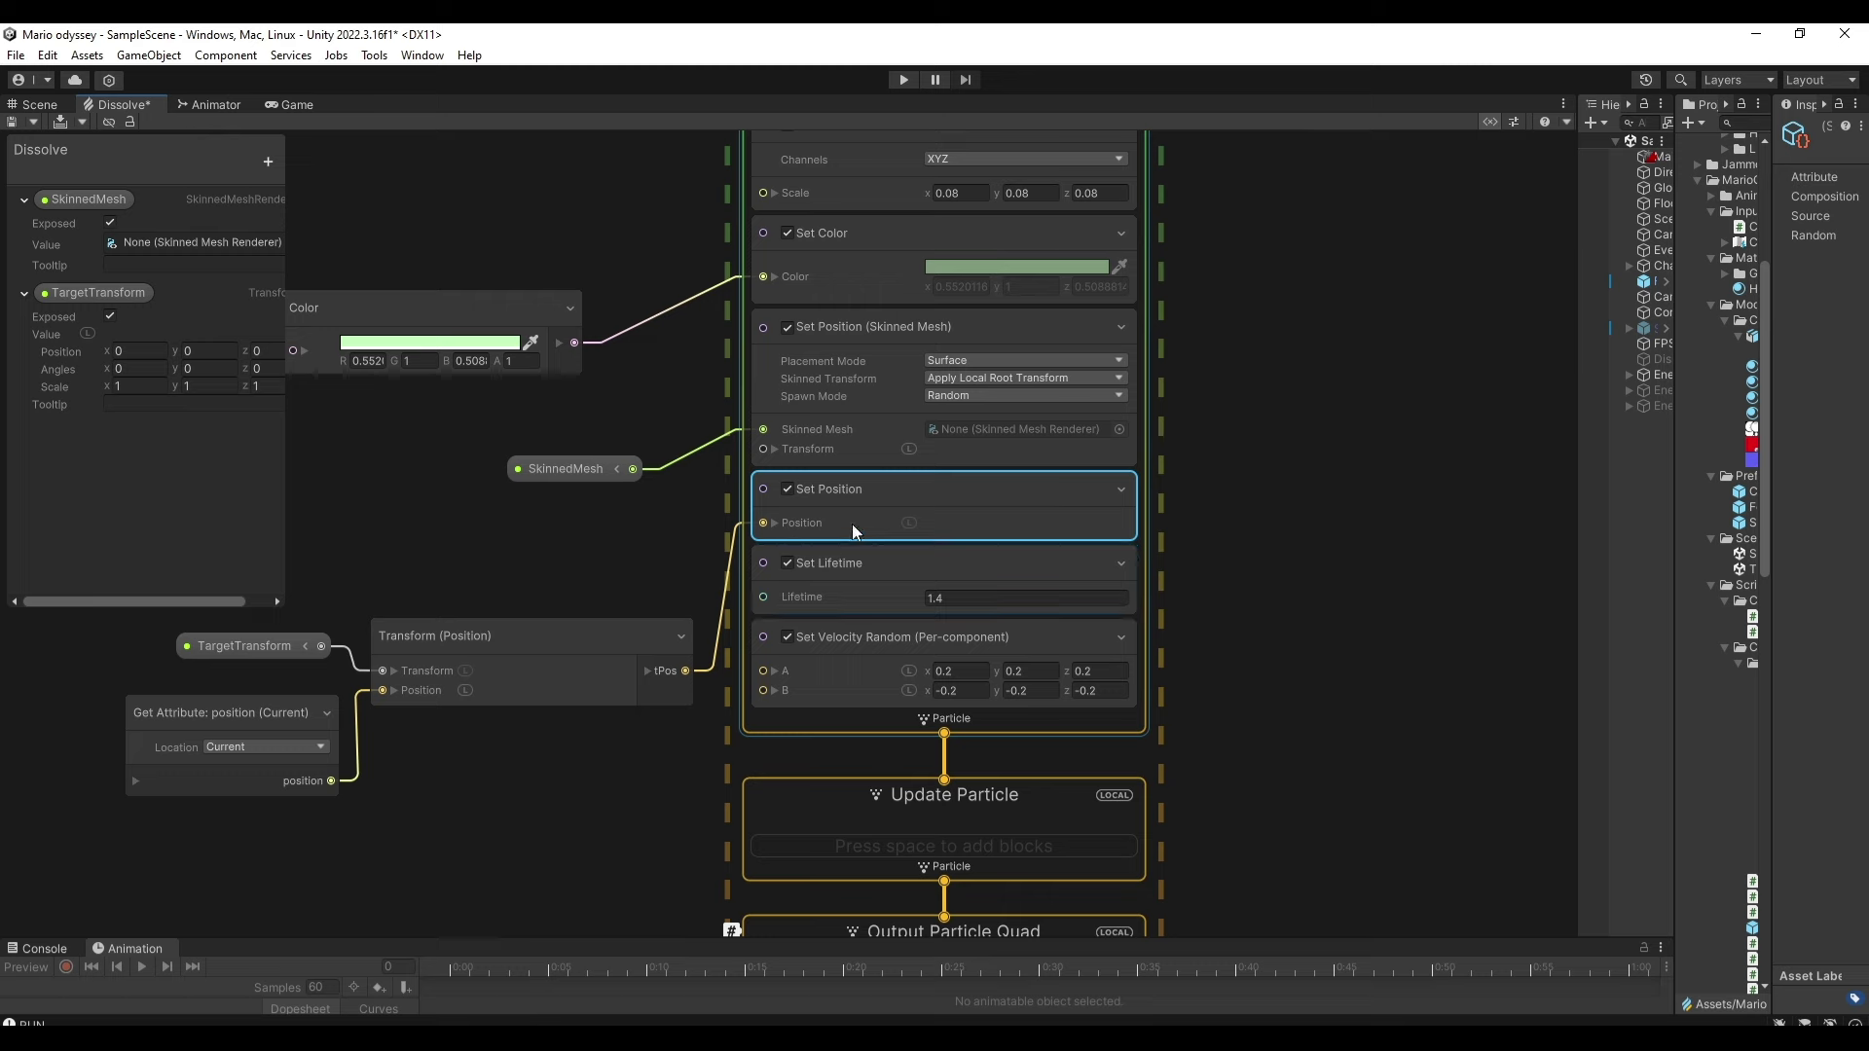
middle_click_drag(548, 607, 665, 596)
left_click_drag(362, 530, 650, 768)
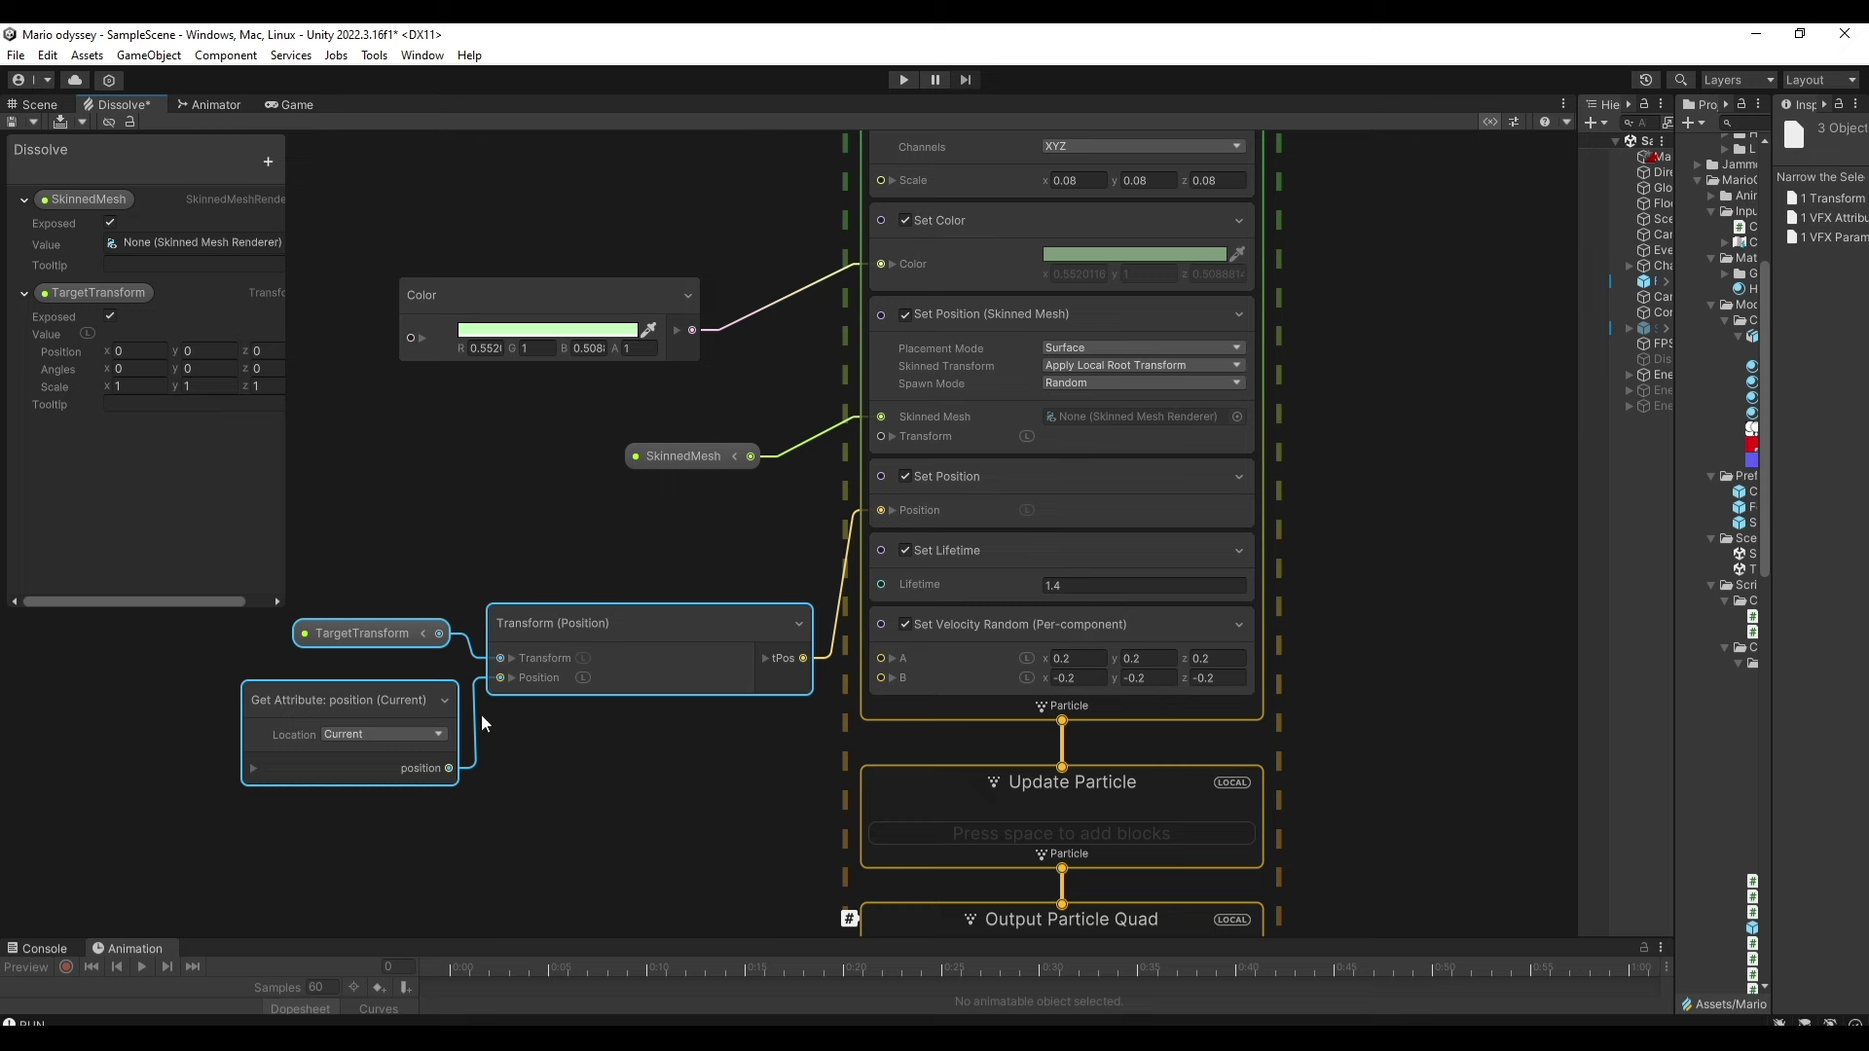
left_click(626, 710)
middle_click_drag(863, 565, 678, 648)
left_click_drag(1246, 758, 801, 671)
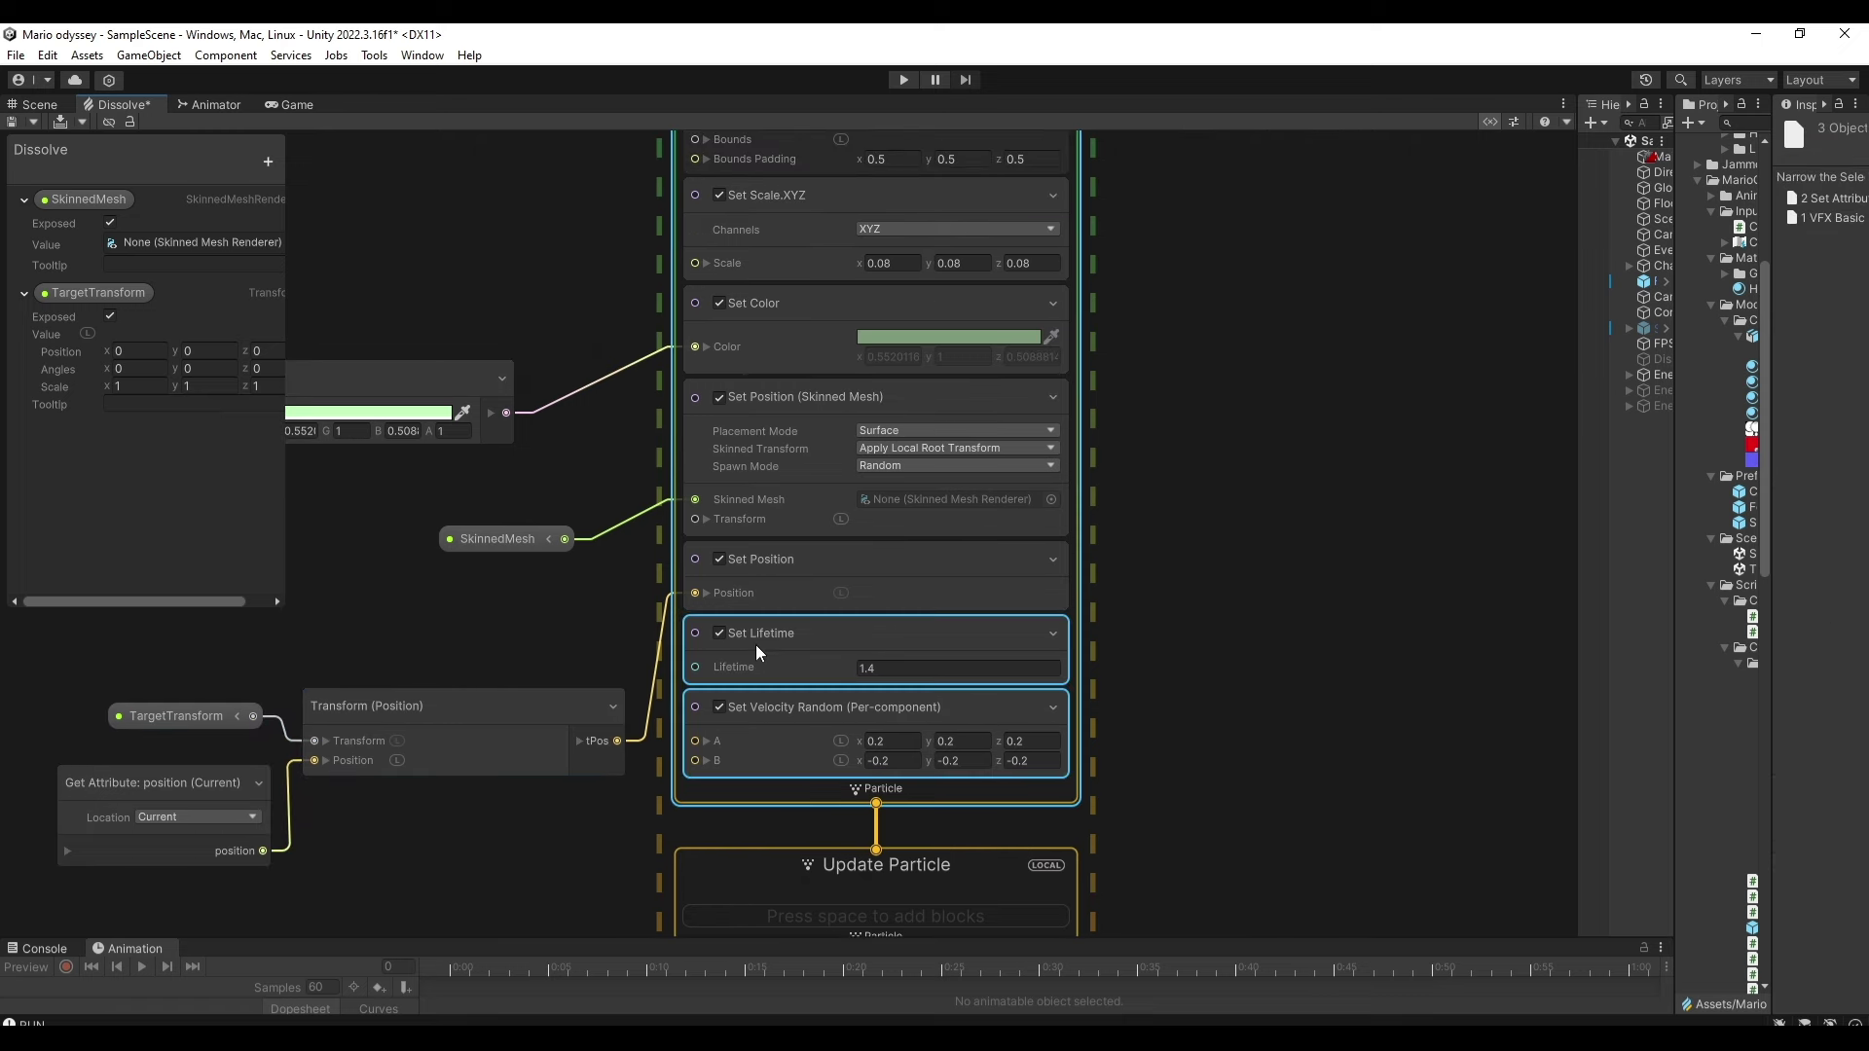
middle_click_drag(1103, 452, 1089, 564)
left_click(706, 388)
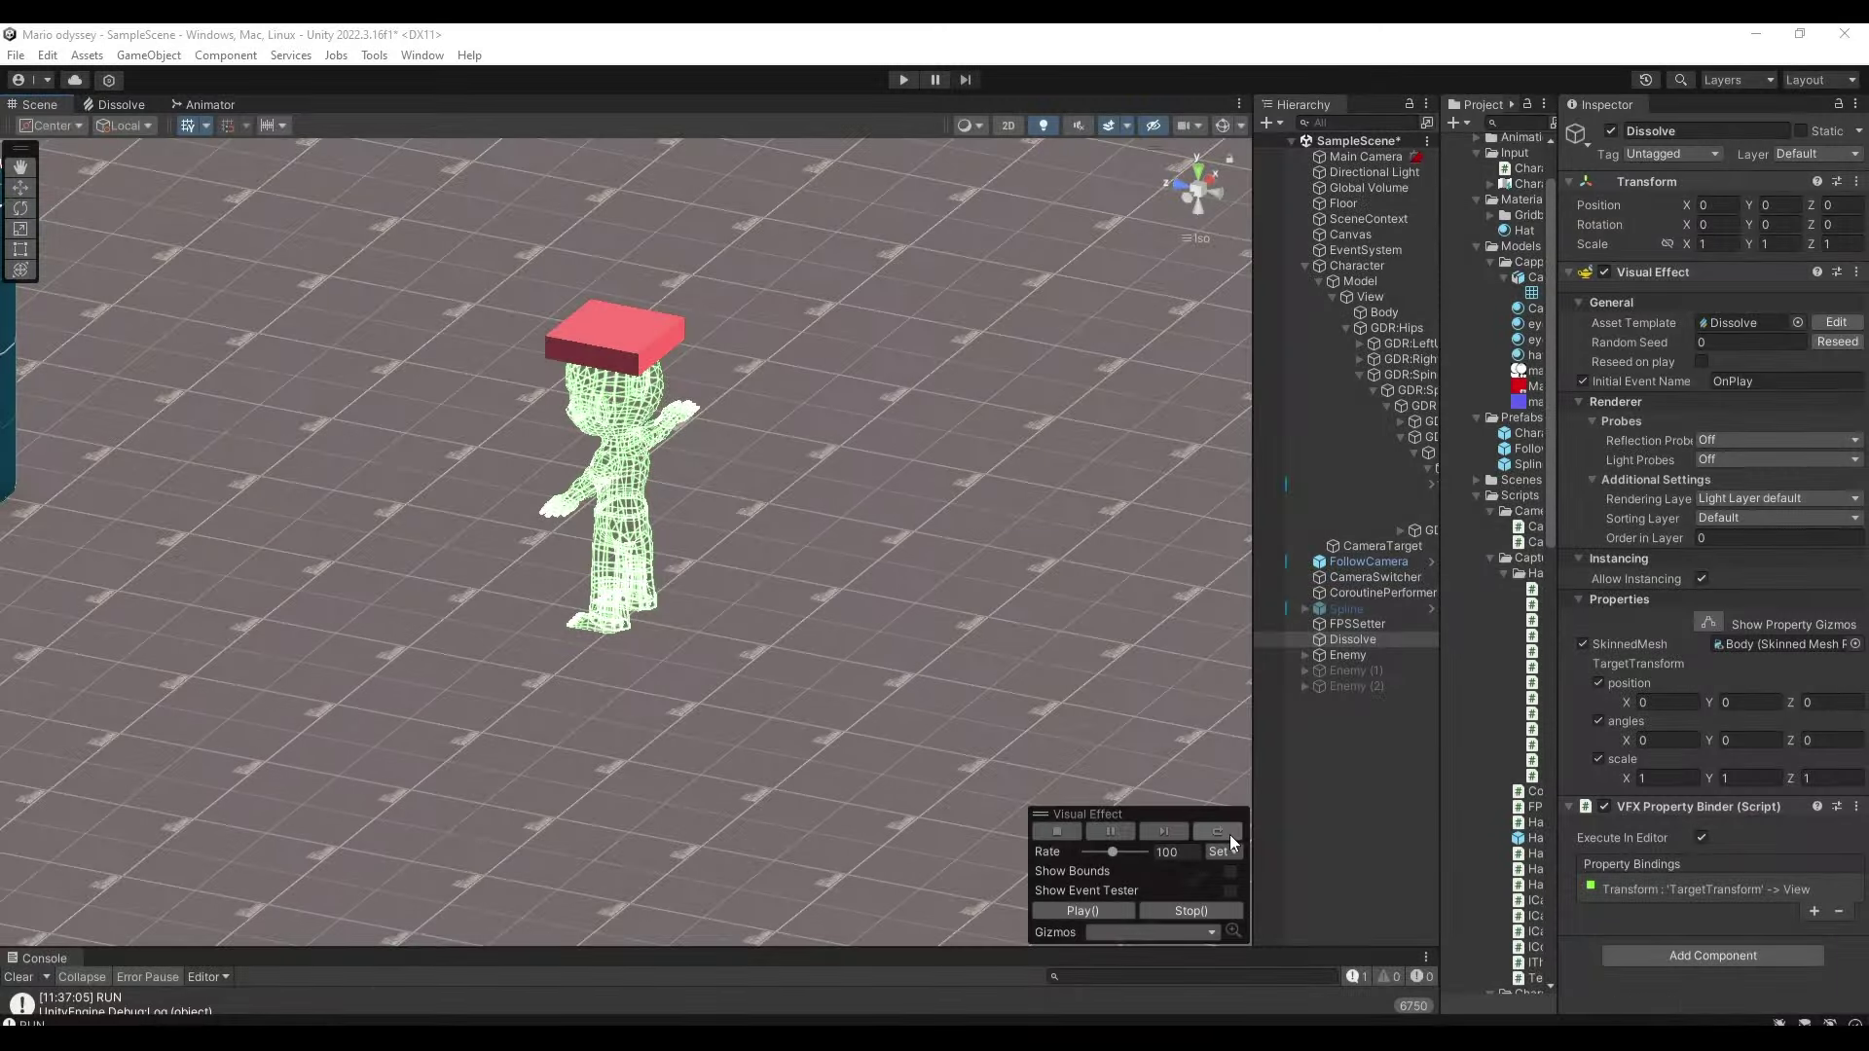
Replay the dissolve particle effect and orbit the Scene view to face the character.
left_click(1229, 833)
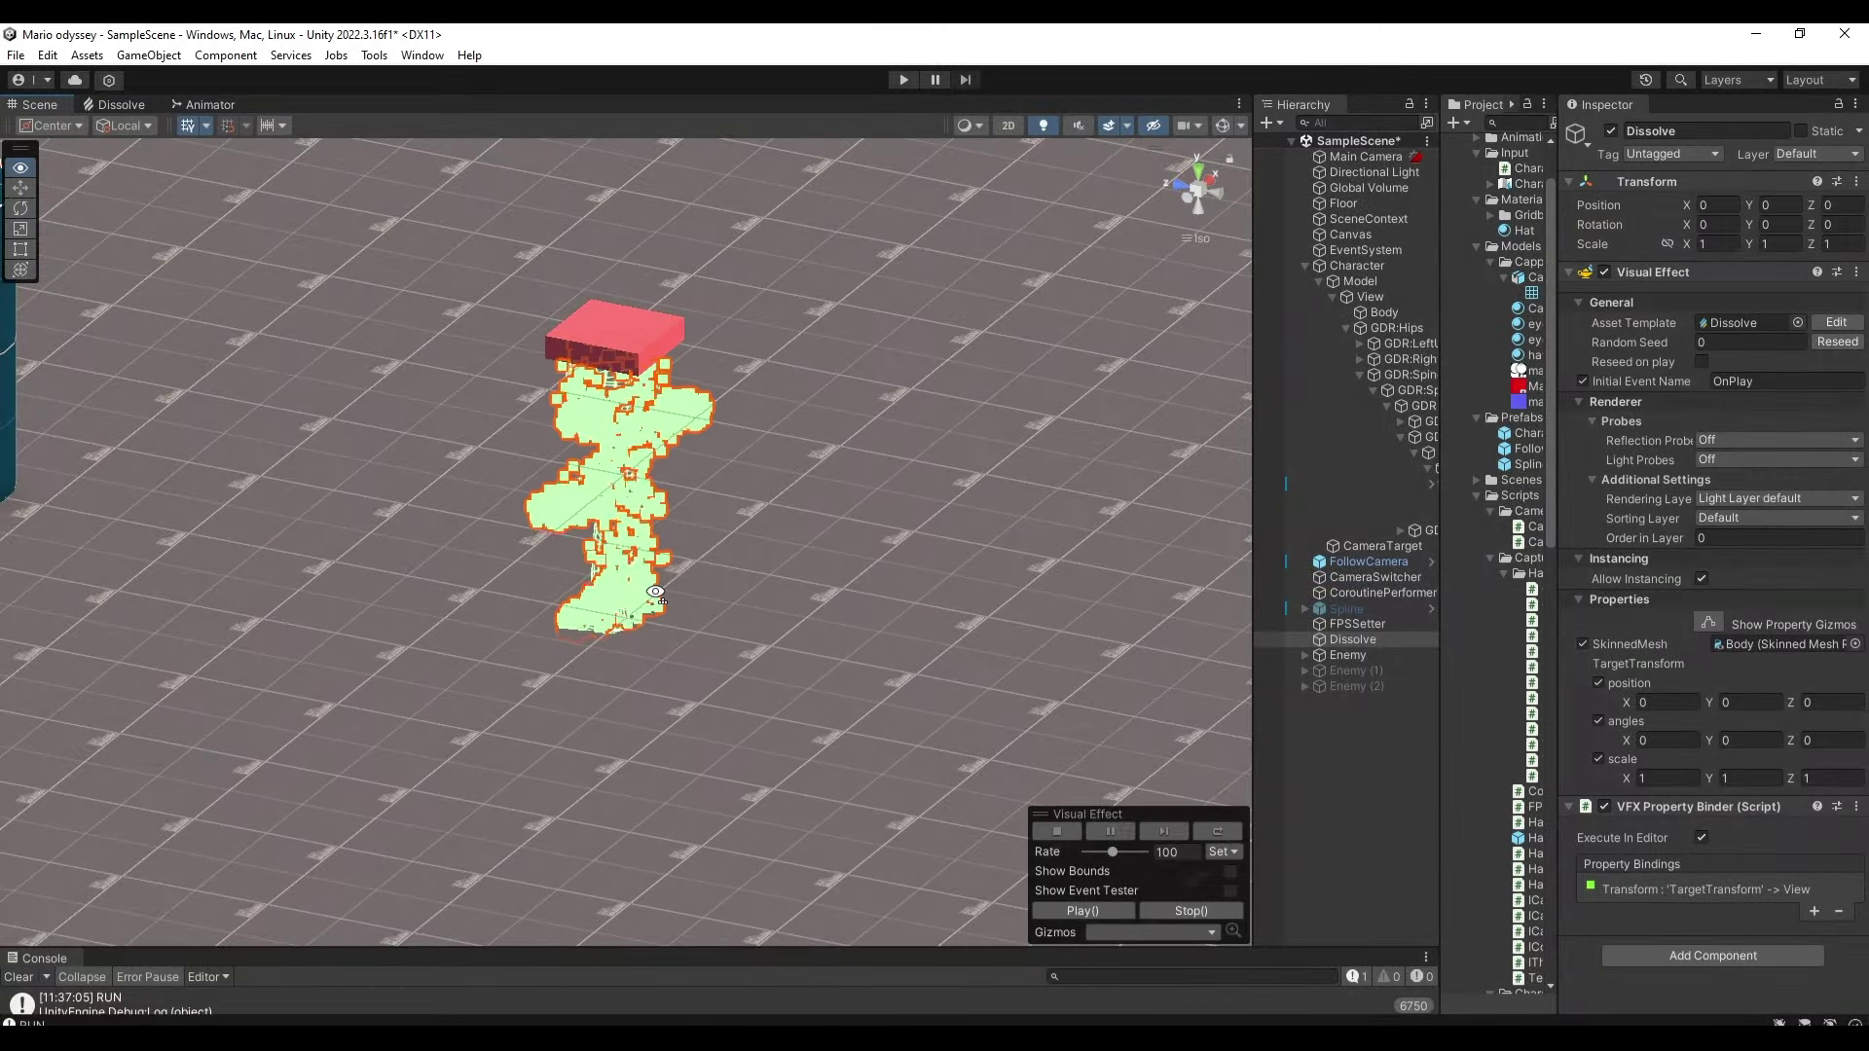
middle_click_drag(927, 549, 810, 607)
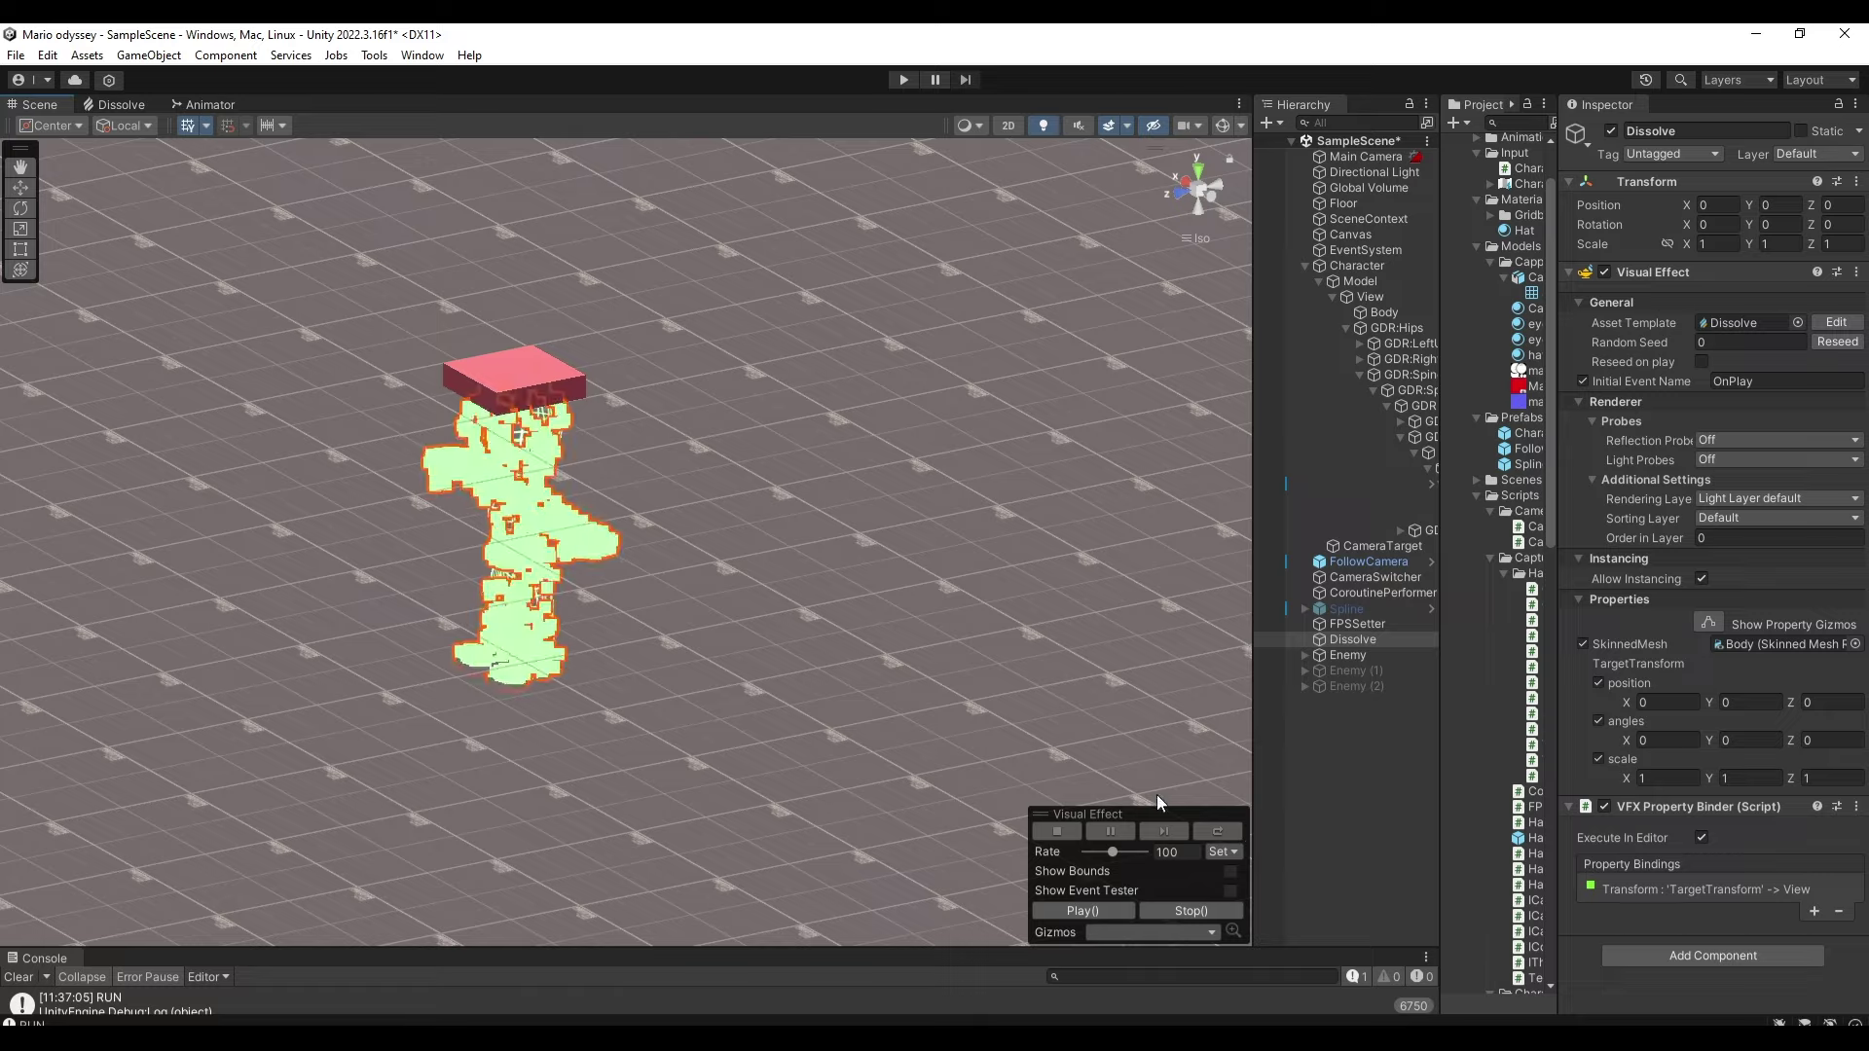
left_click_drag(1158, 796, 425, 621, "alt")
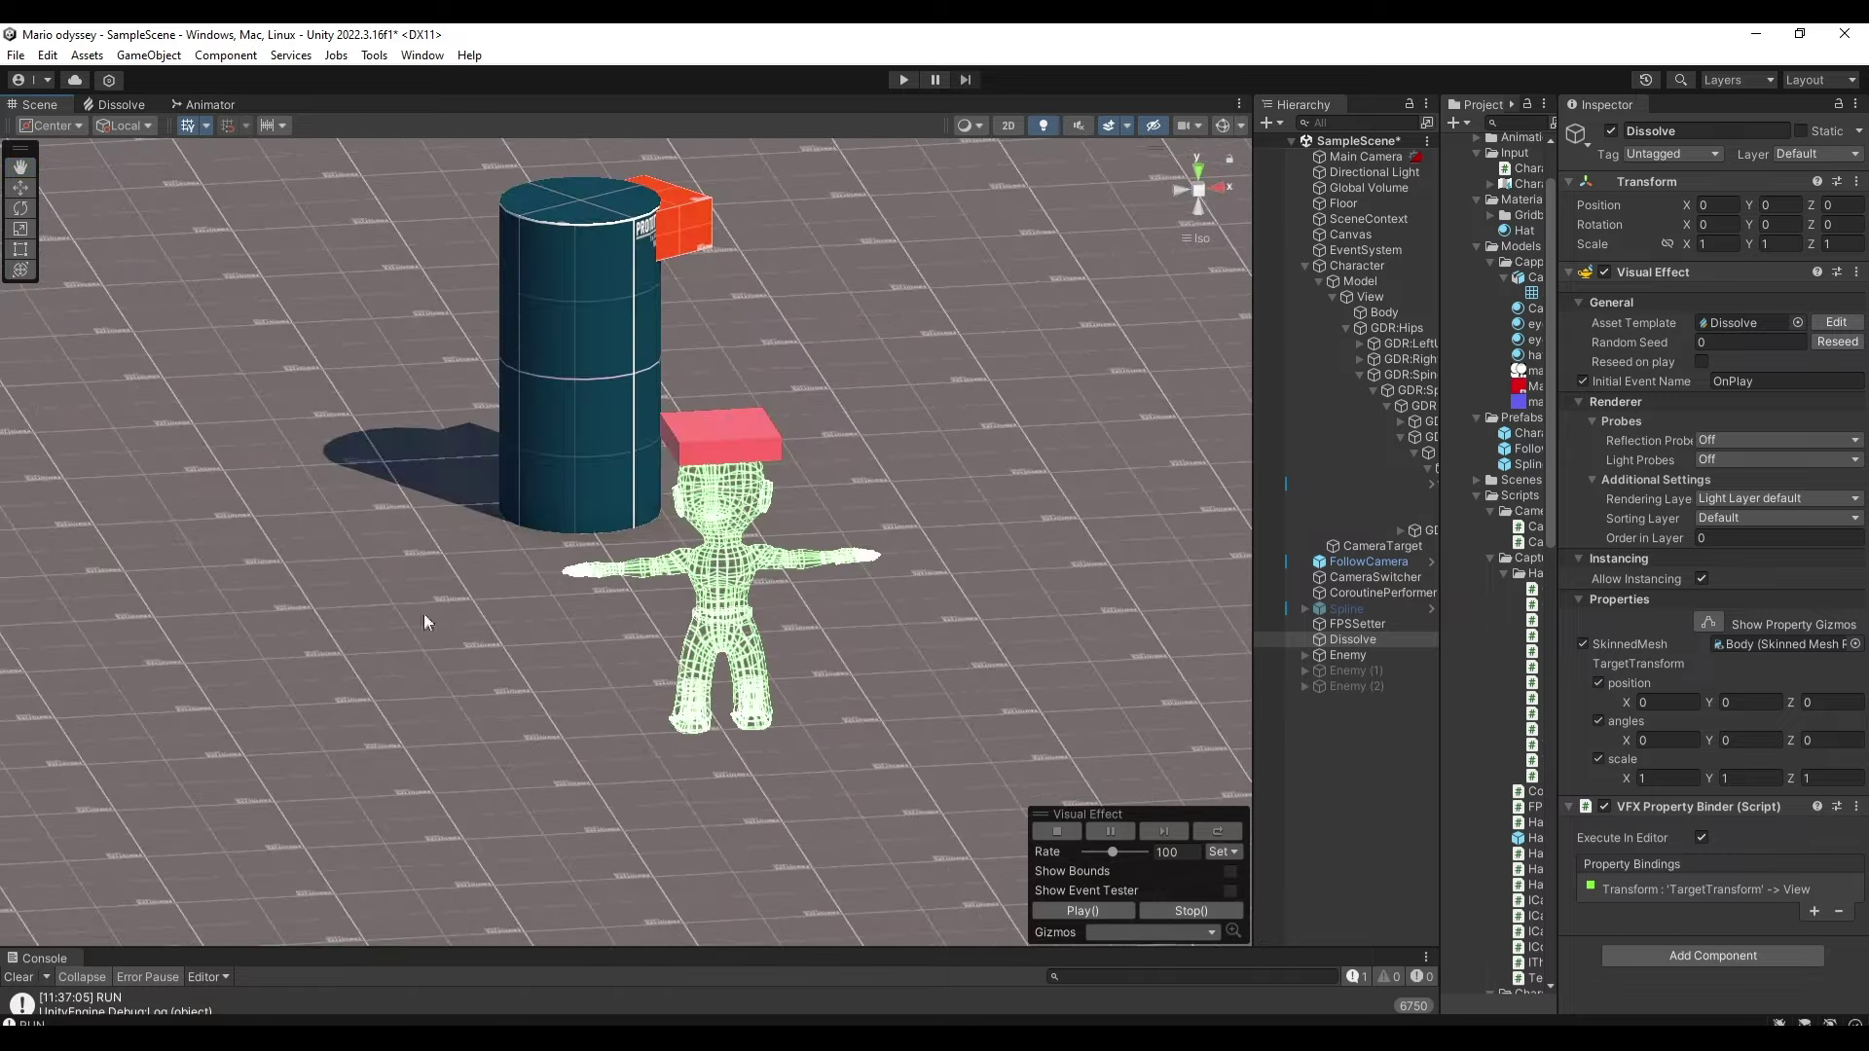
key("ctrl+p")
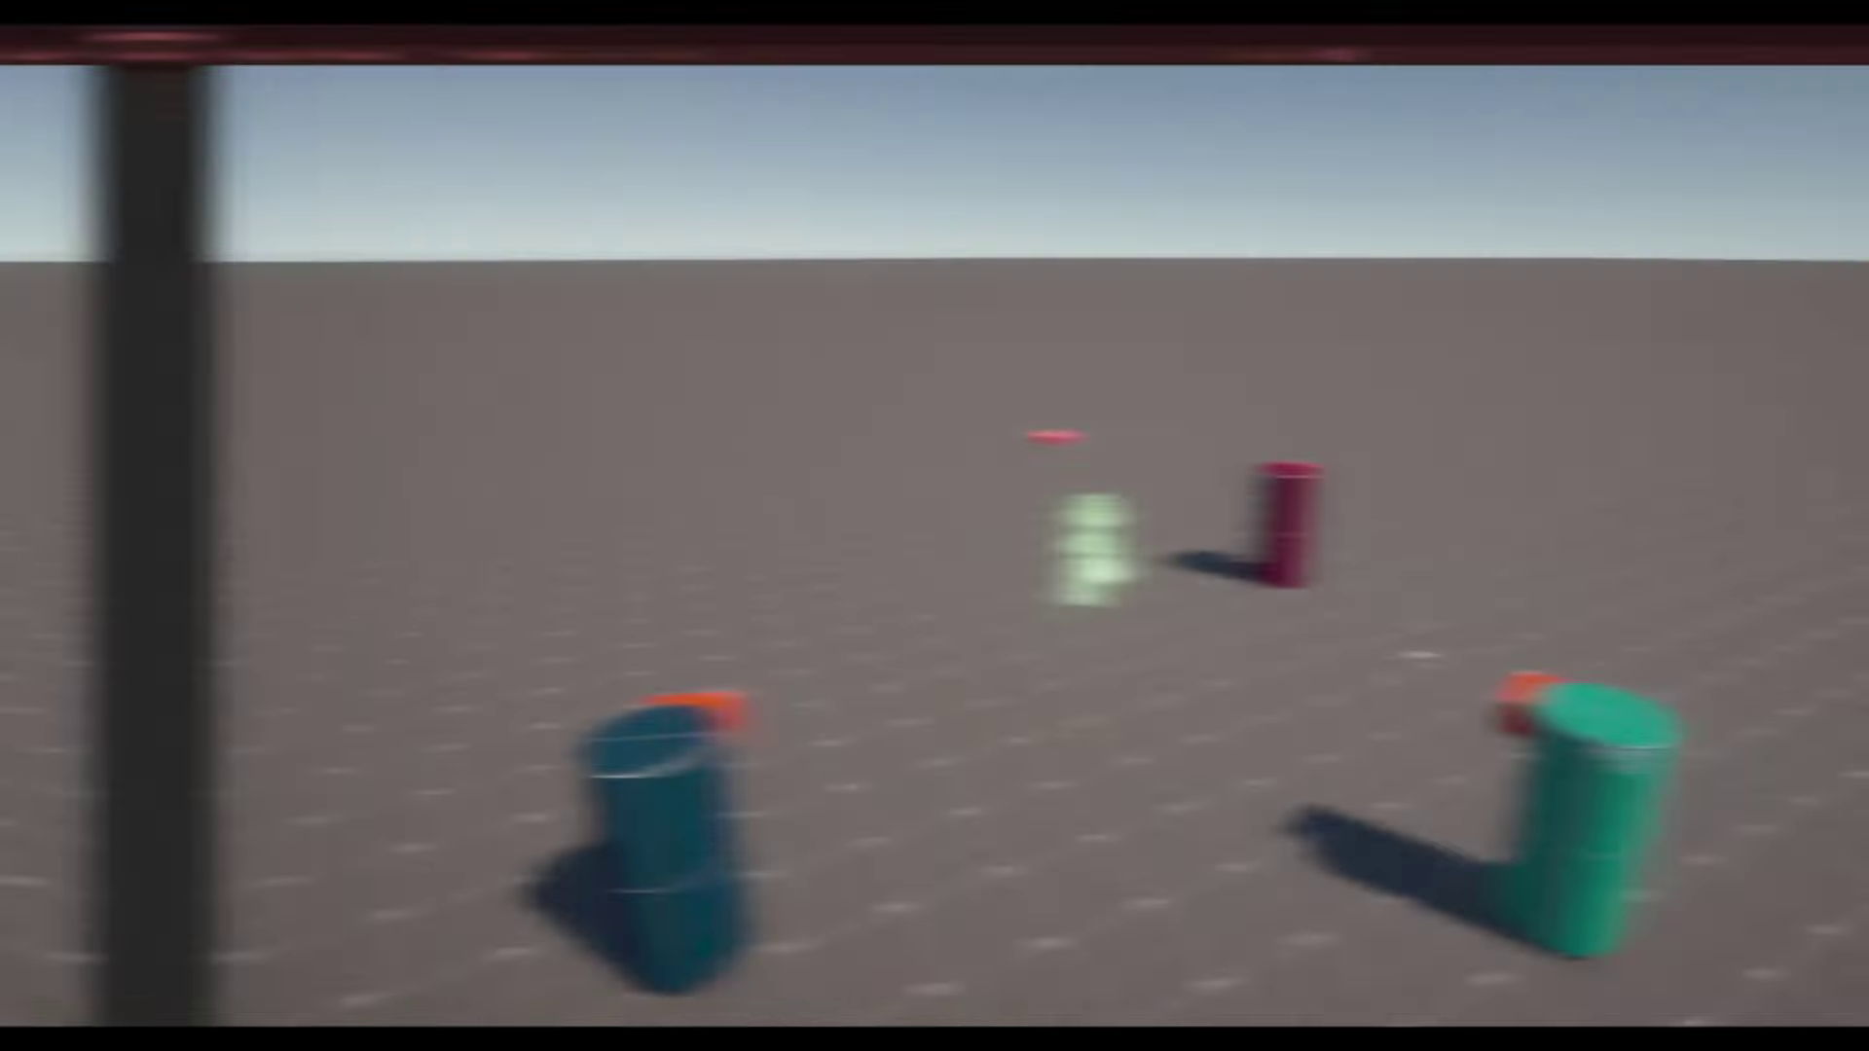